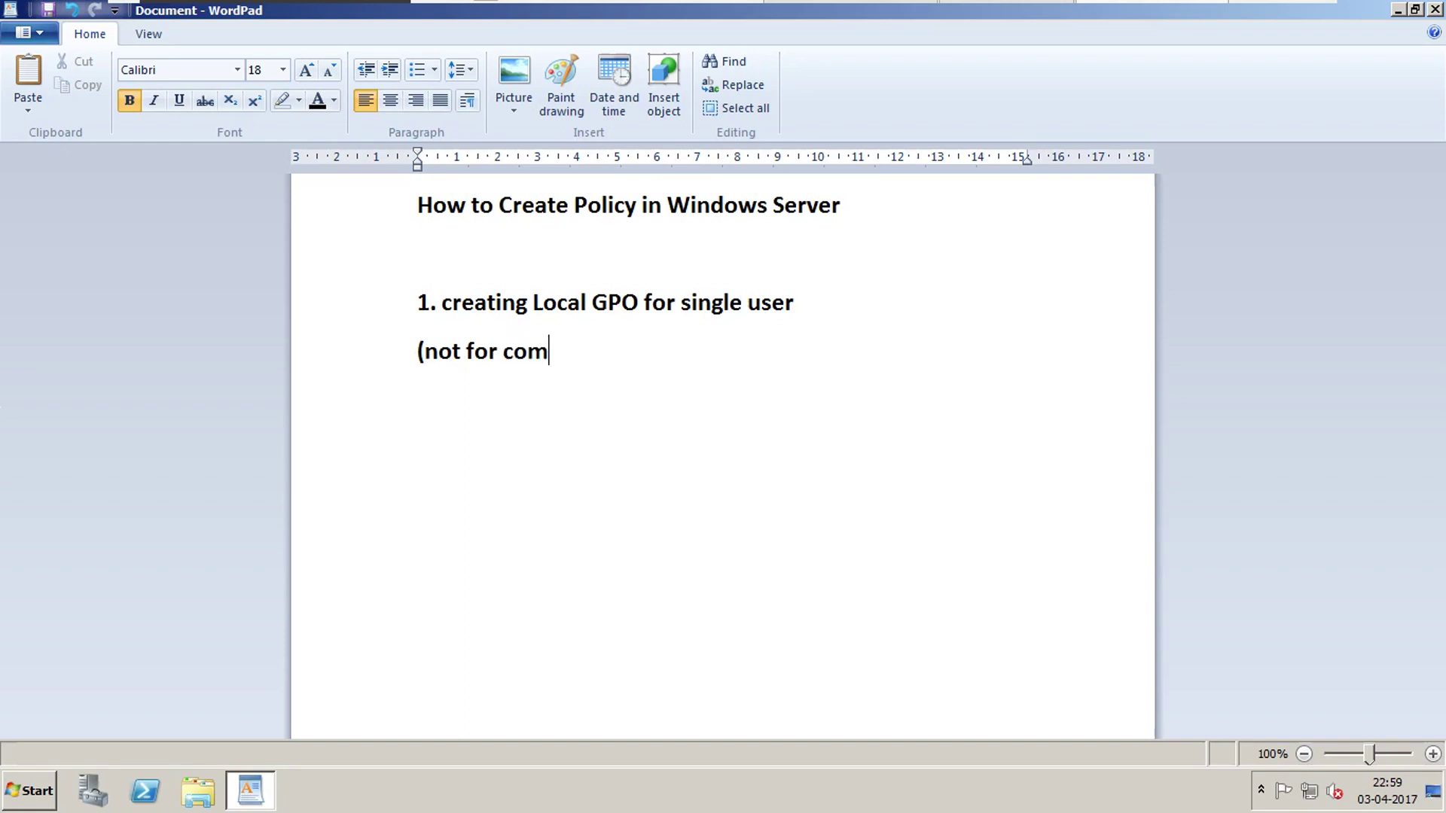
Fix the note's ending to '(not for all users)' and add the line '2. Create Users in SAM Database'.
type("users")
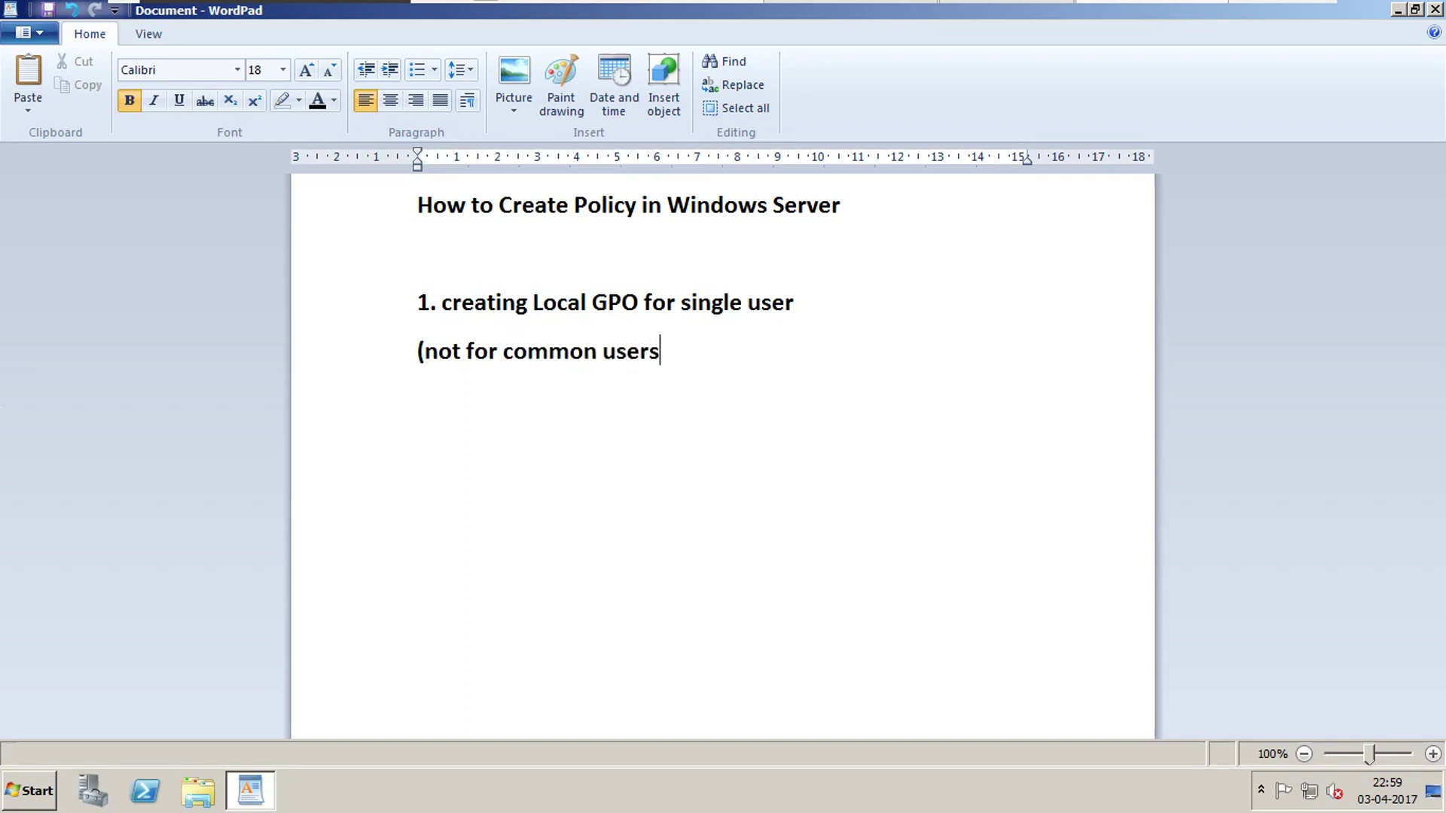
key("BackSpace")
key("BackSpace")
key("BackSpace")
key("BackSpace")
key("BackSpace")
key("BackSpace")
key("BackSpace")
key("BackSpace")
key("BackSpace")
key("BackSpace")
key("BackSpace")
key("BackSpace")
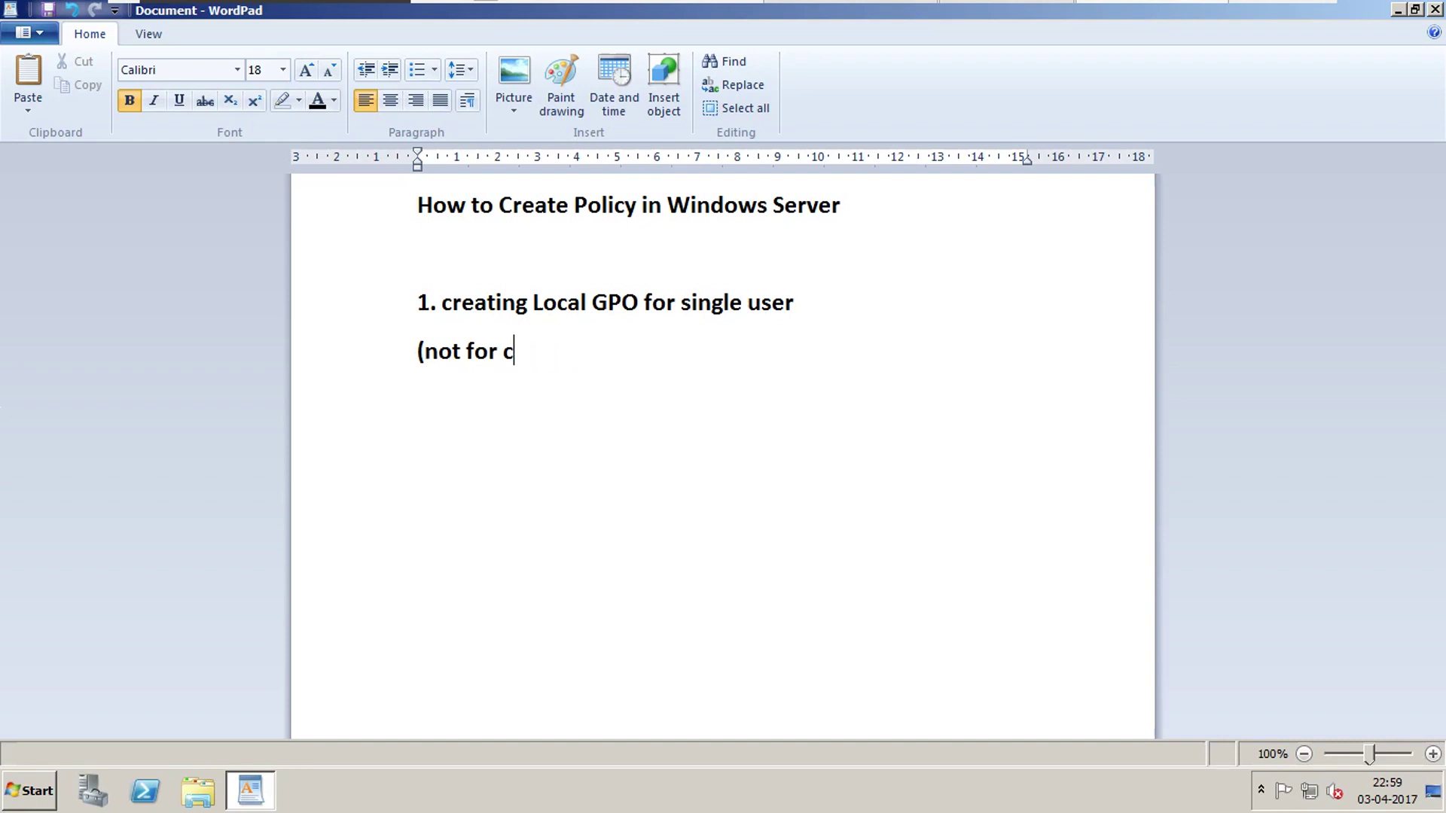
type("all users)")
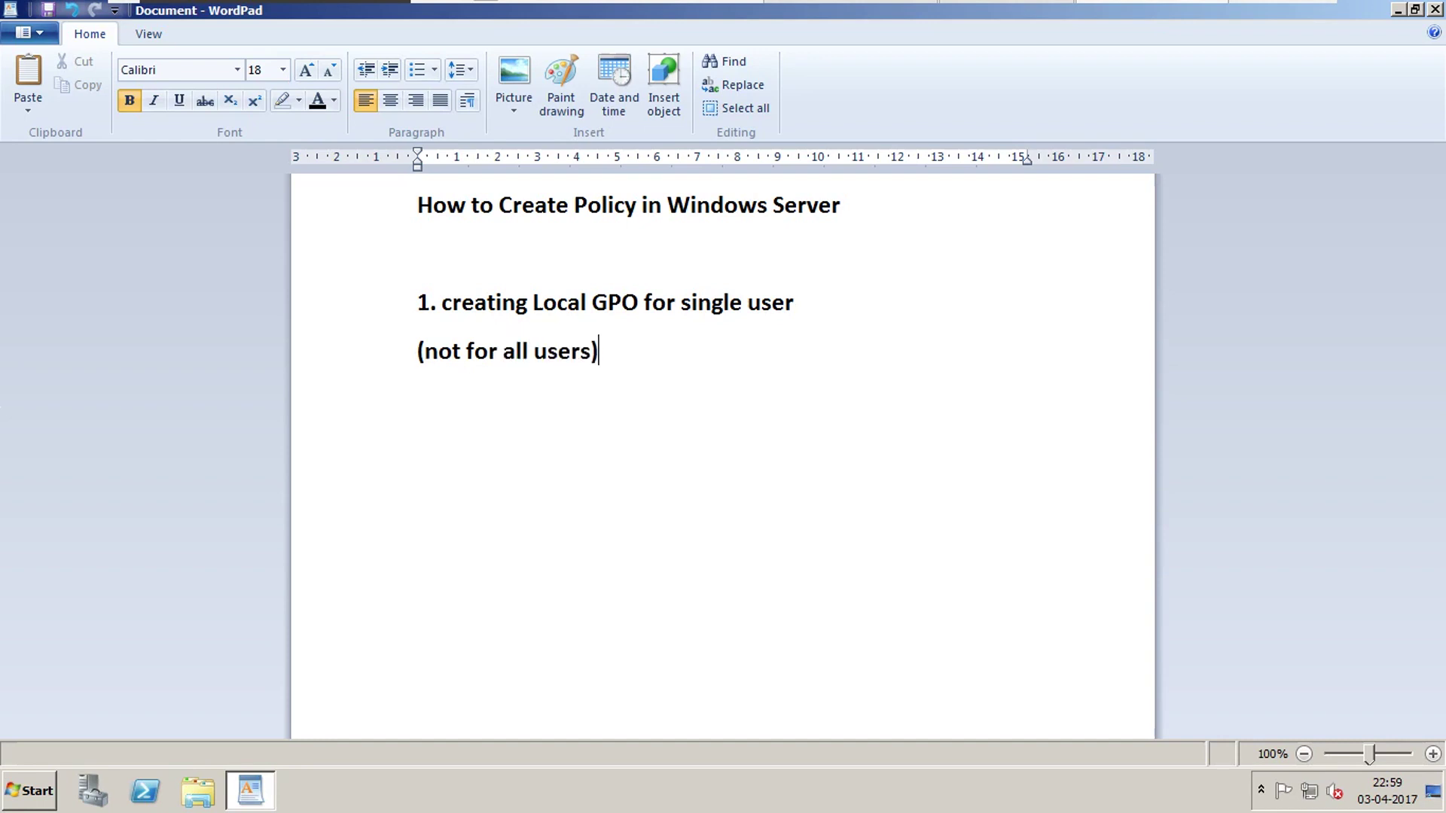
key("Return")
key("Return")
type("2. Creae")
key("BackSpace")
type("te ")
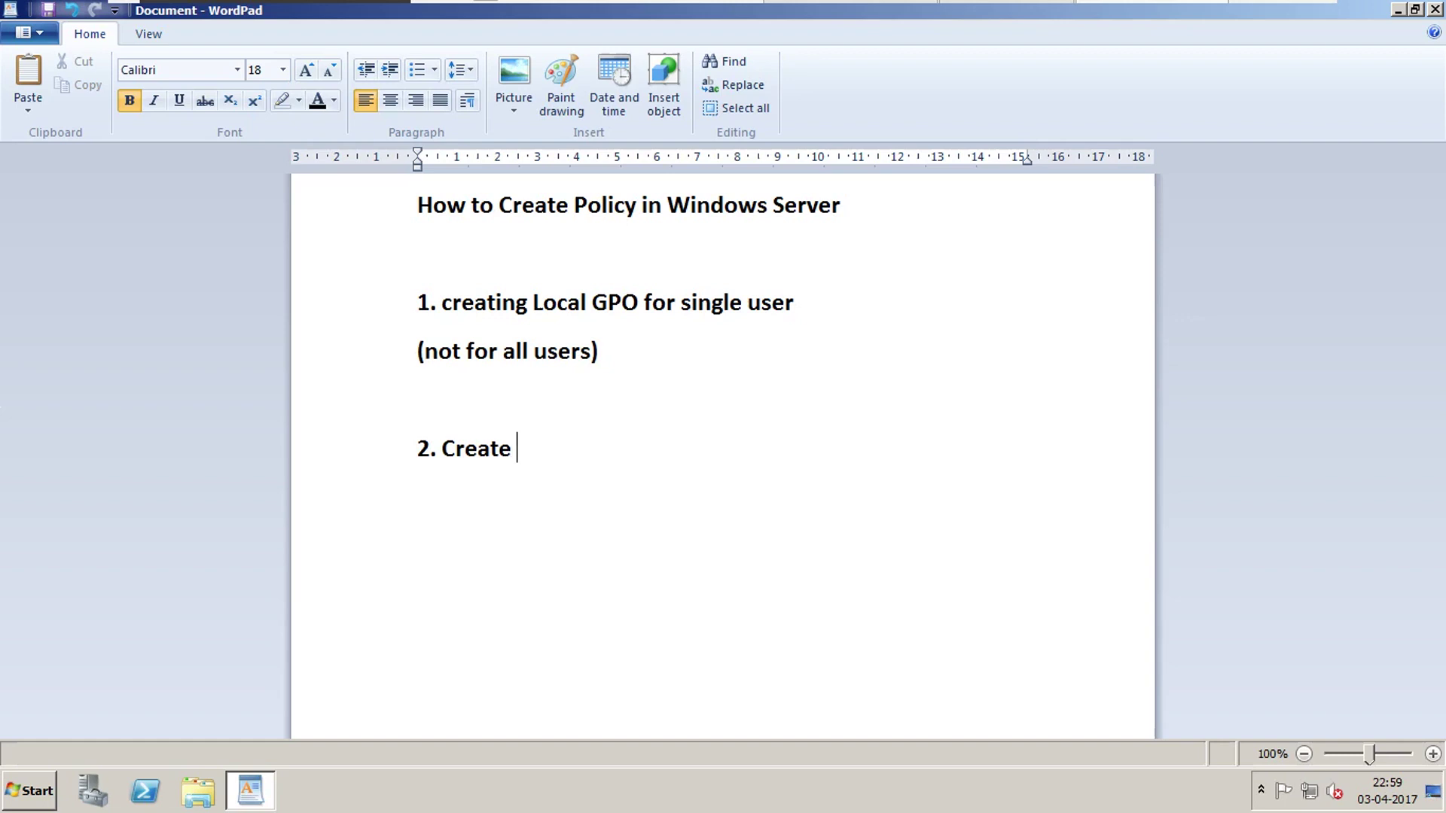
type("Users in ")
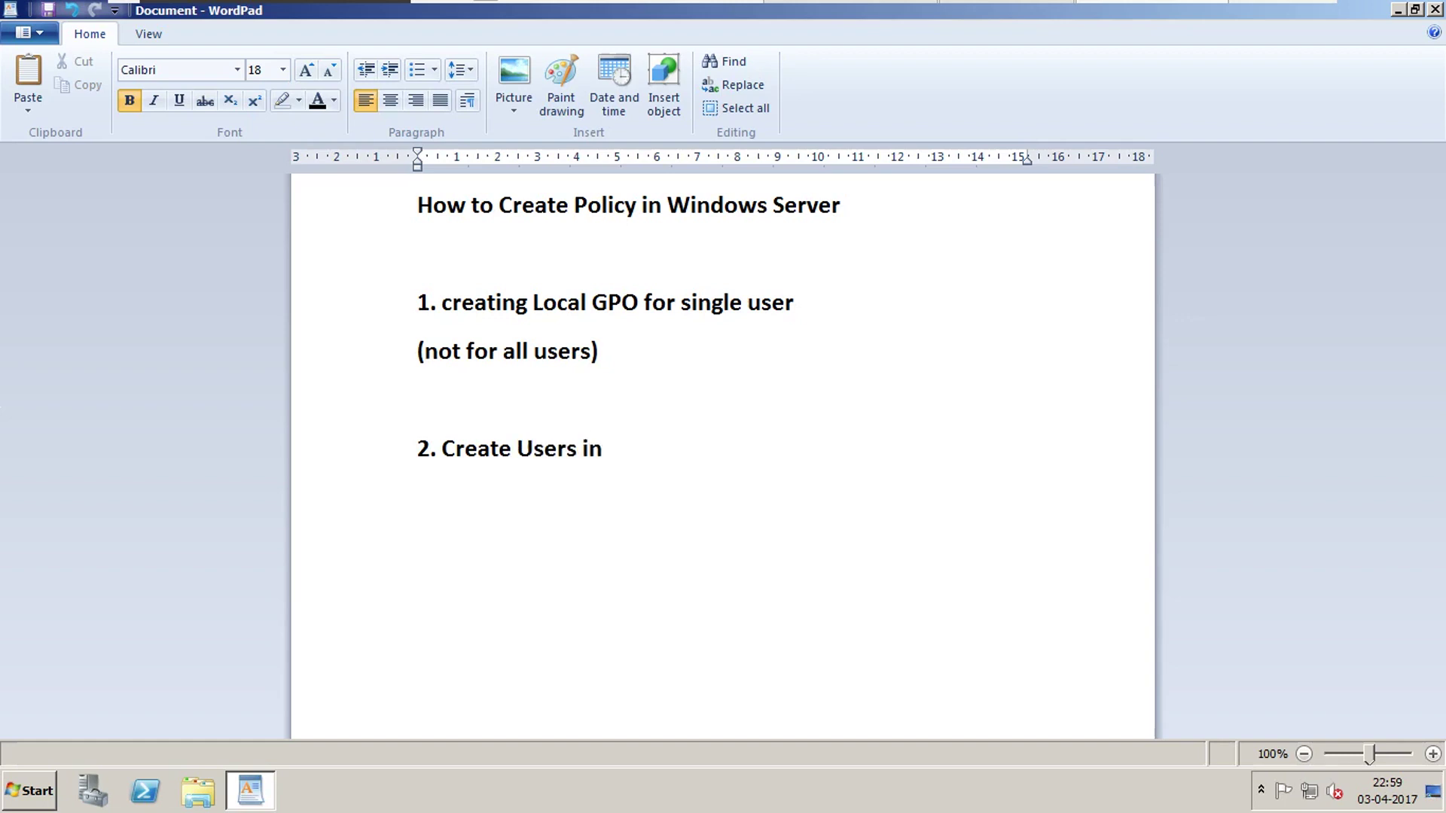
type("SAM Database")
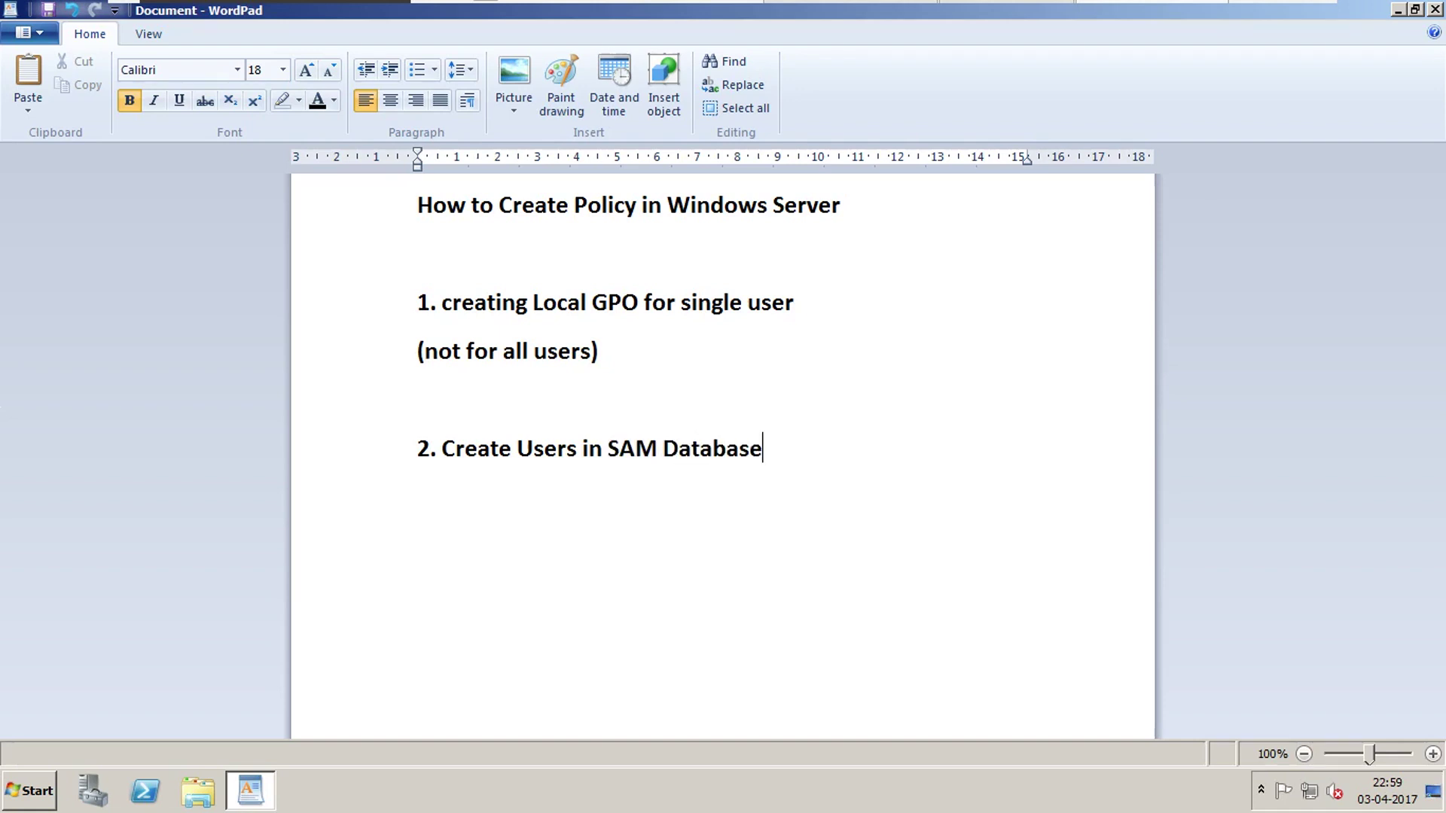
key("Return")
Launch Computer Management by running compmgmt.msc.
mouse_move(1187, 9)
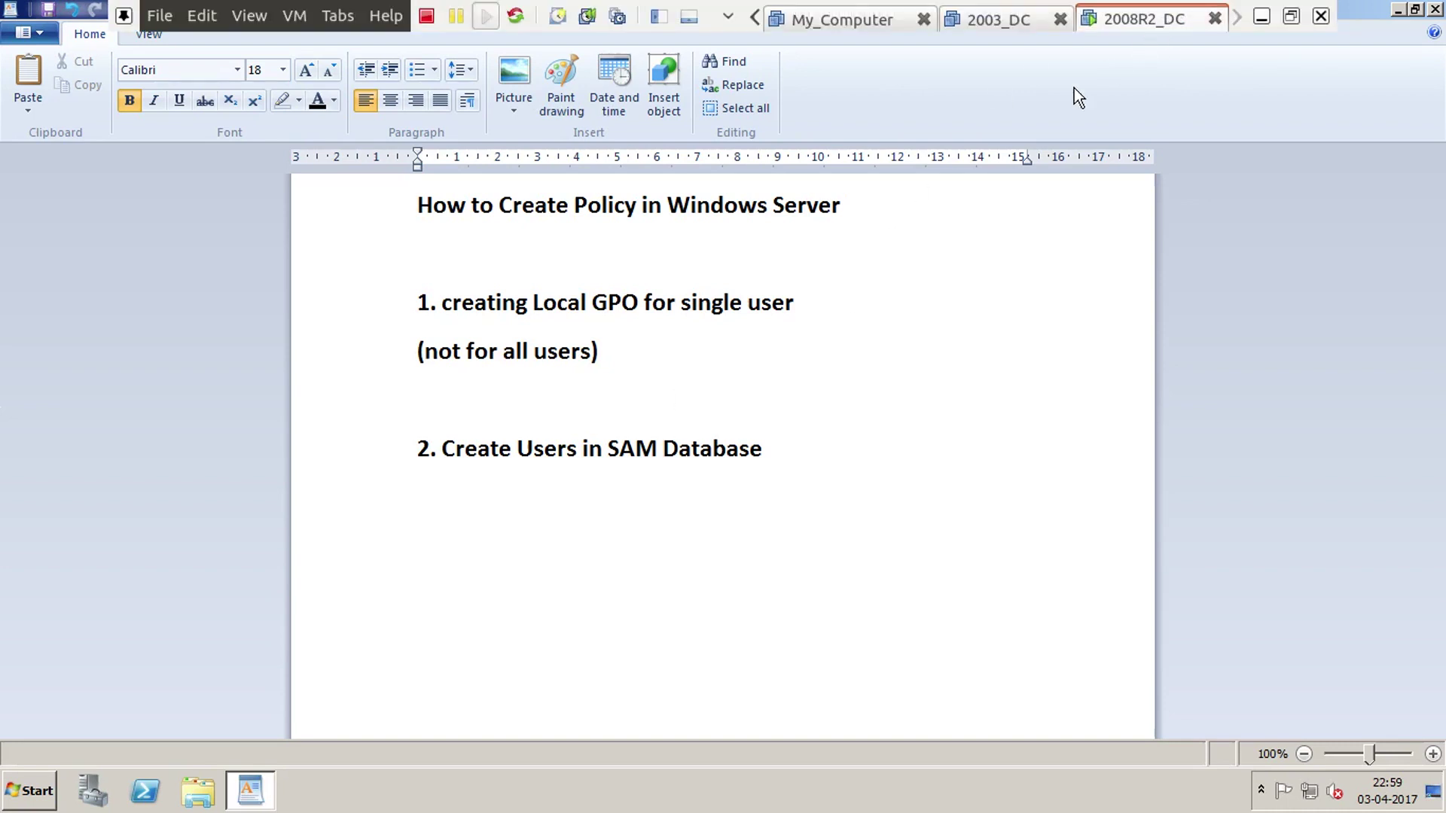
left_click(859, 443)
key("super+r")
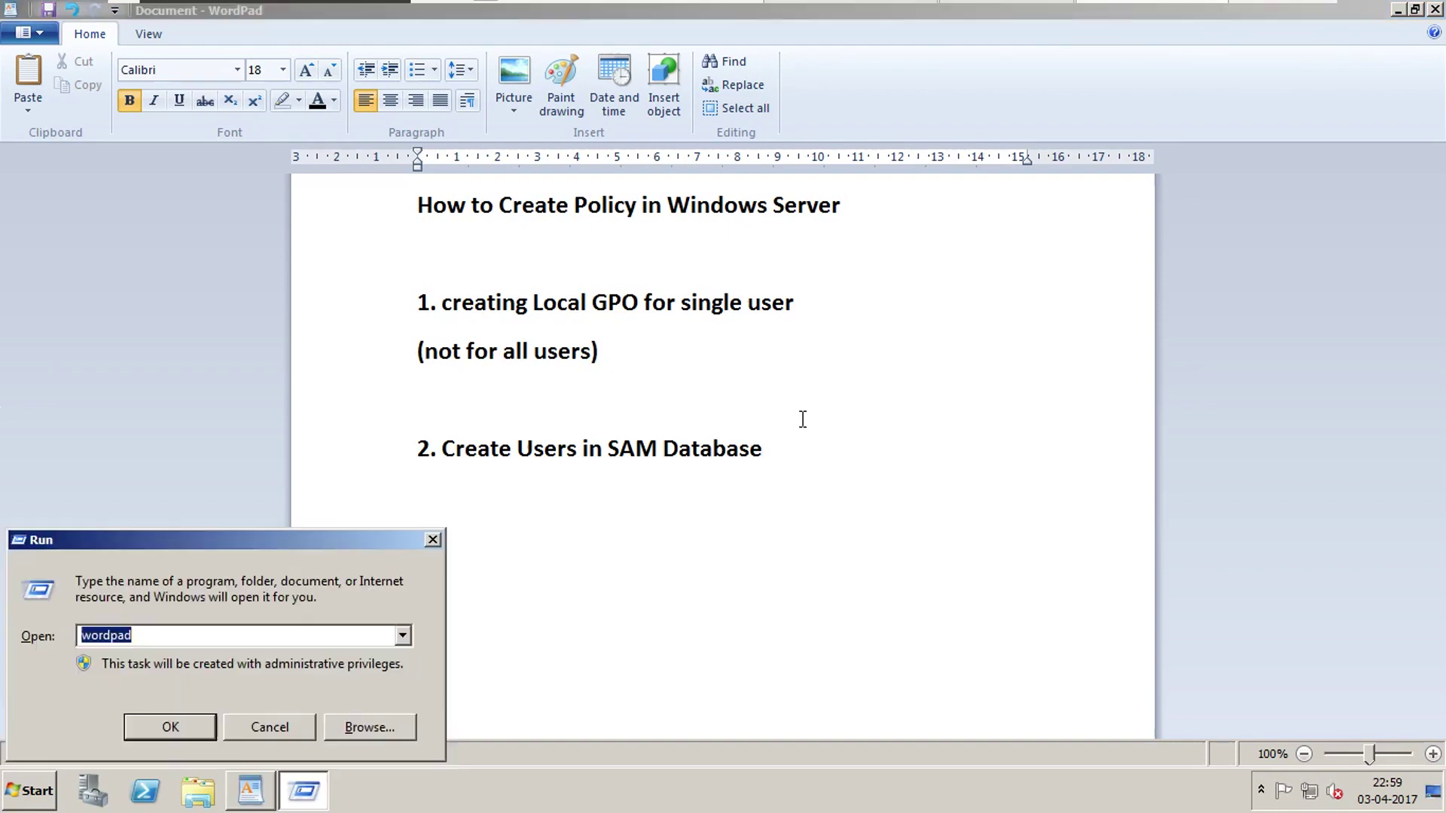
type("compmgmt.msc")
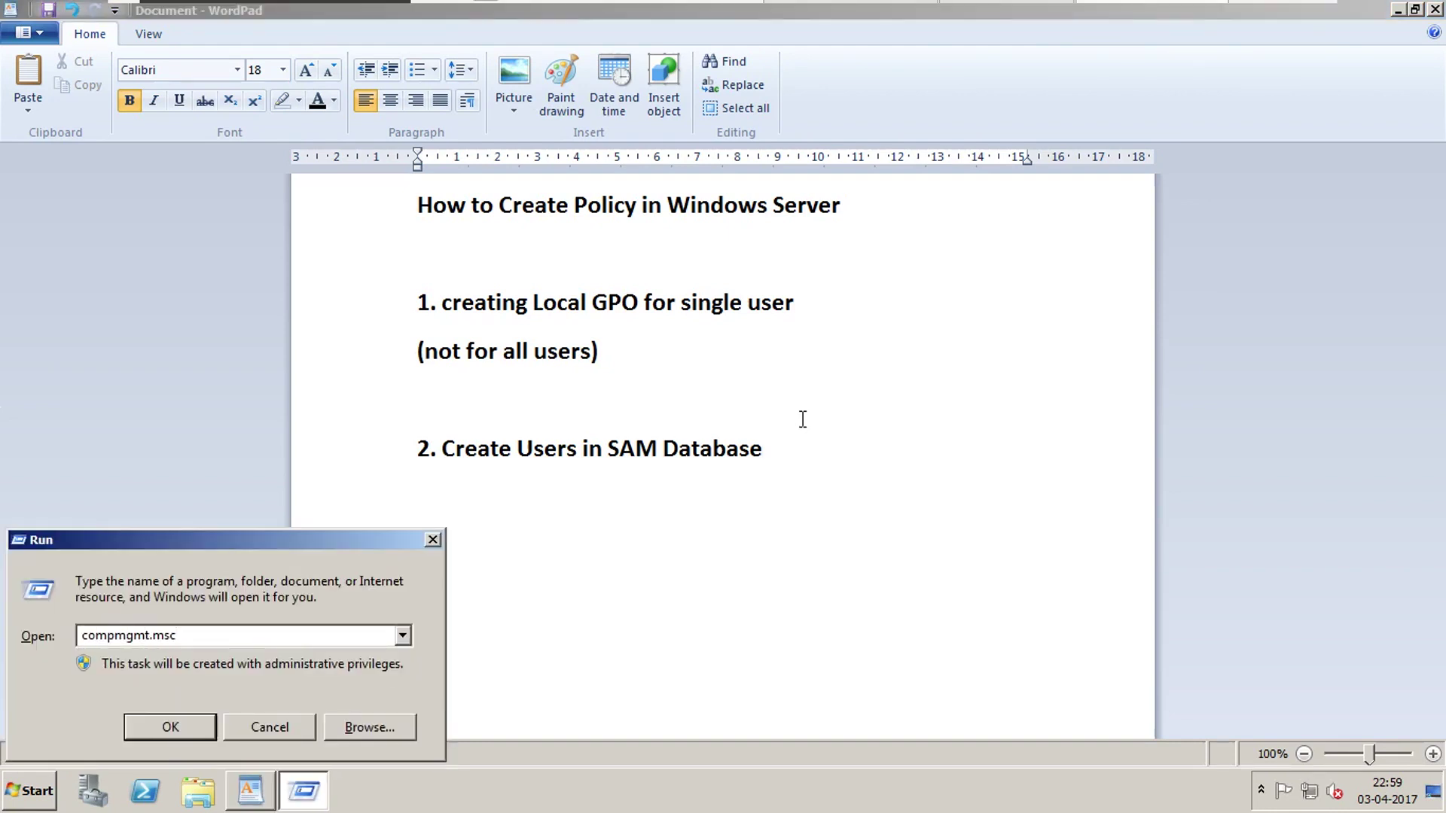
key("Return")
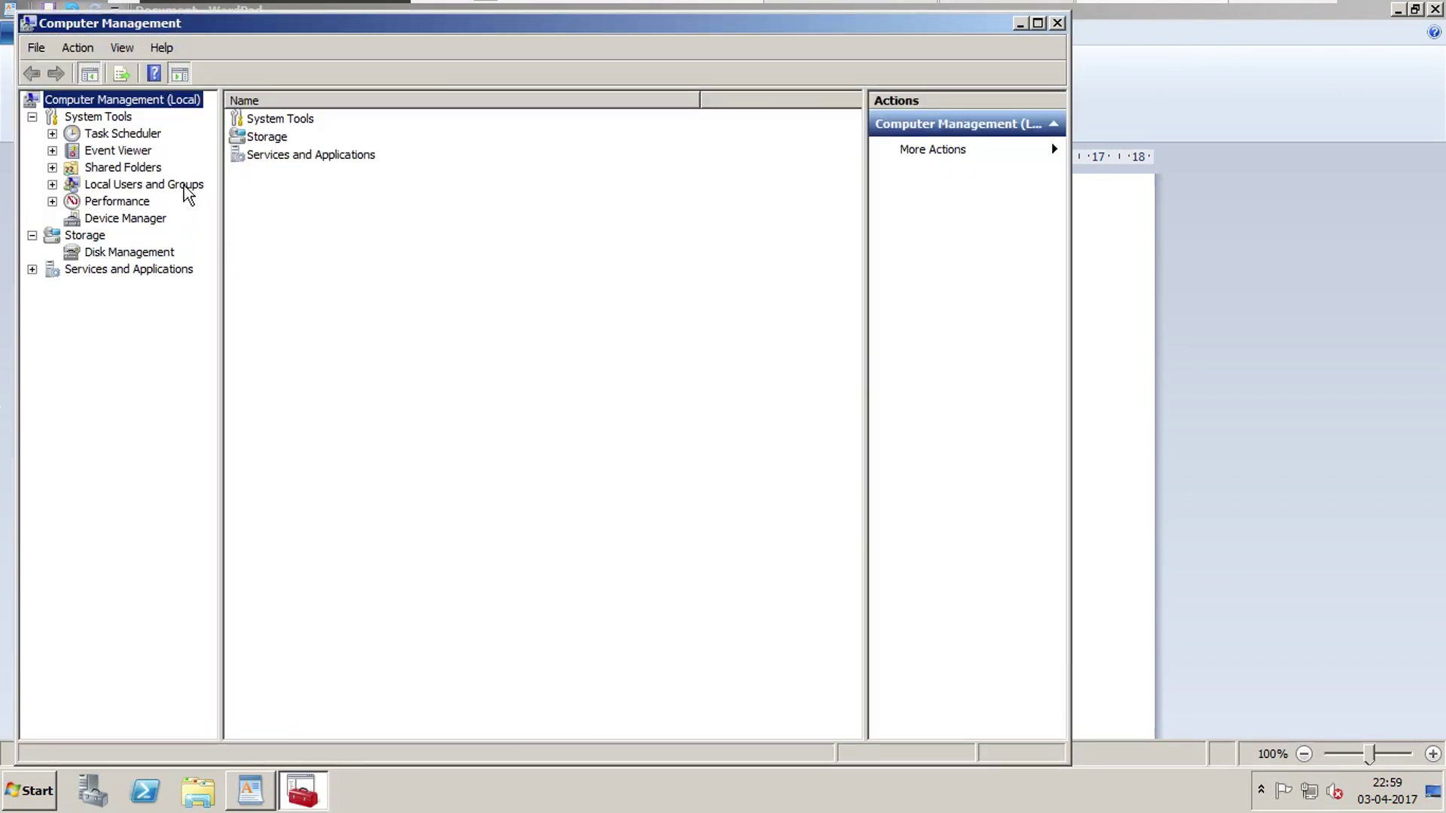
Open the New User form from Local Users and Groups > Users.
double_click(186, 185)
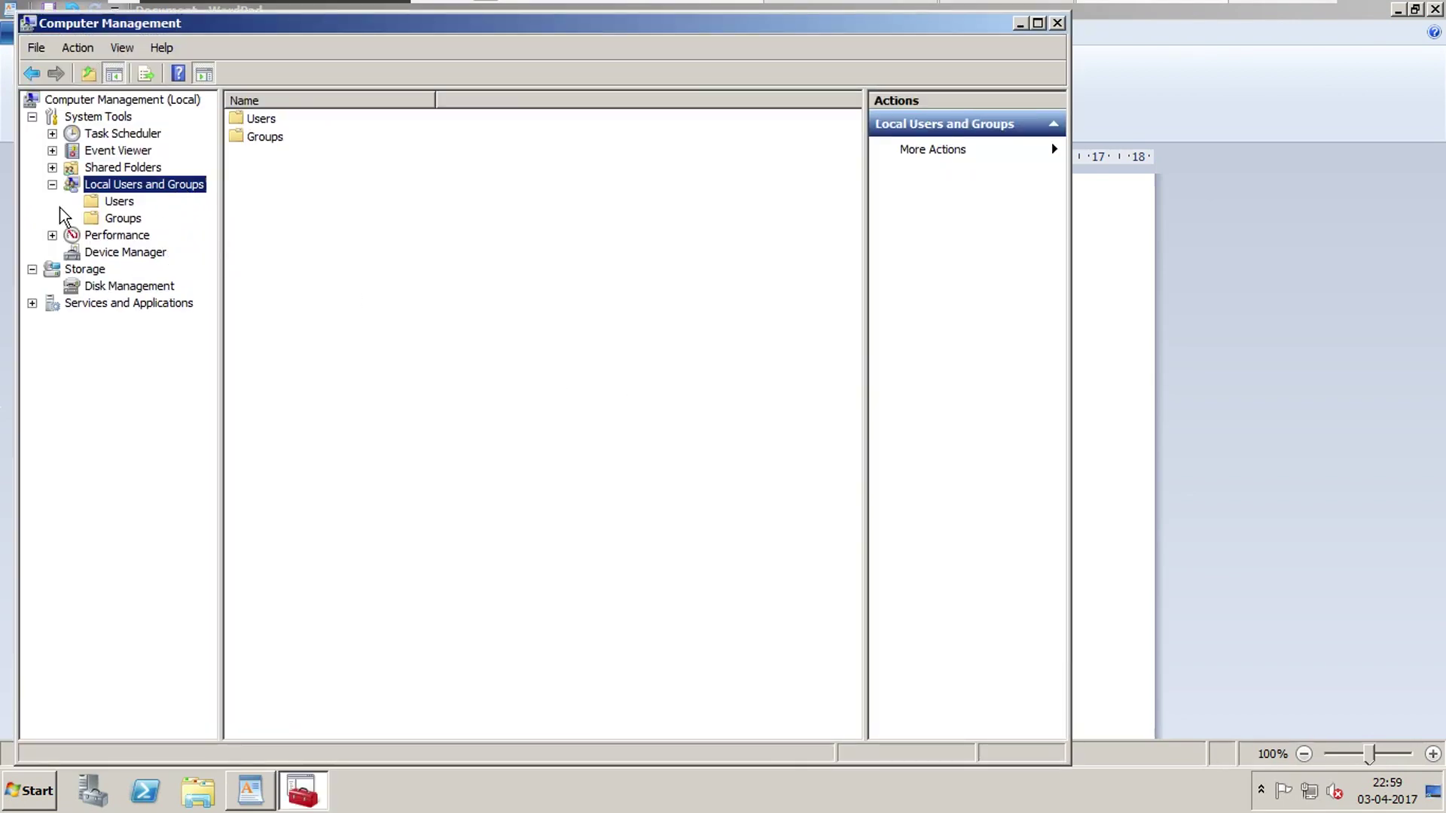
left_click(119, 201)
right_click(296, 194)
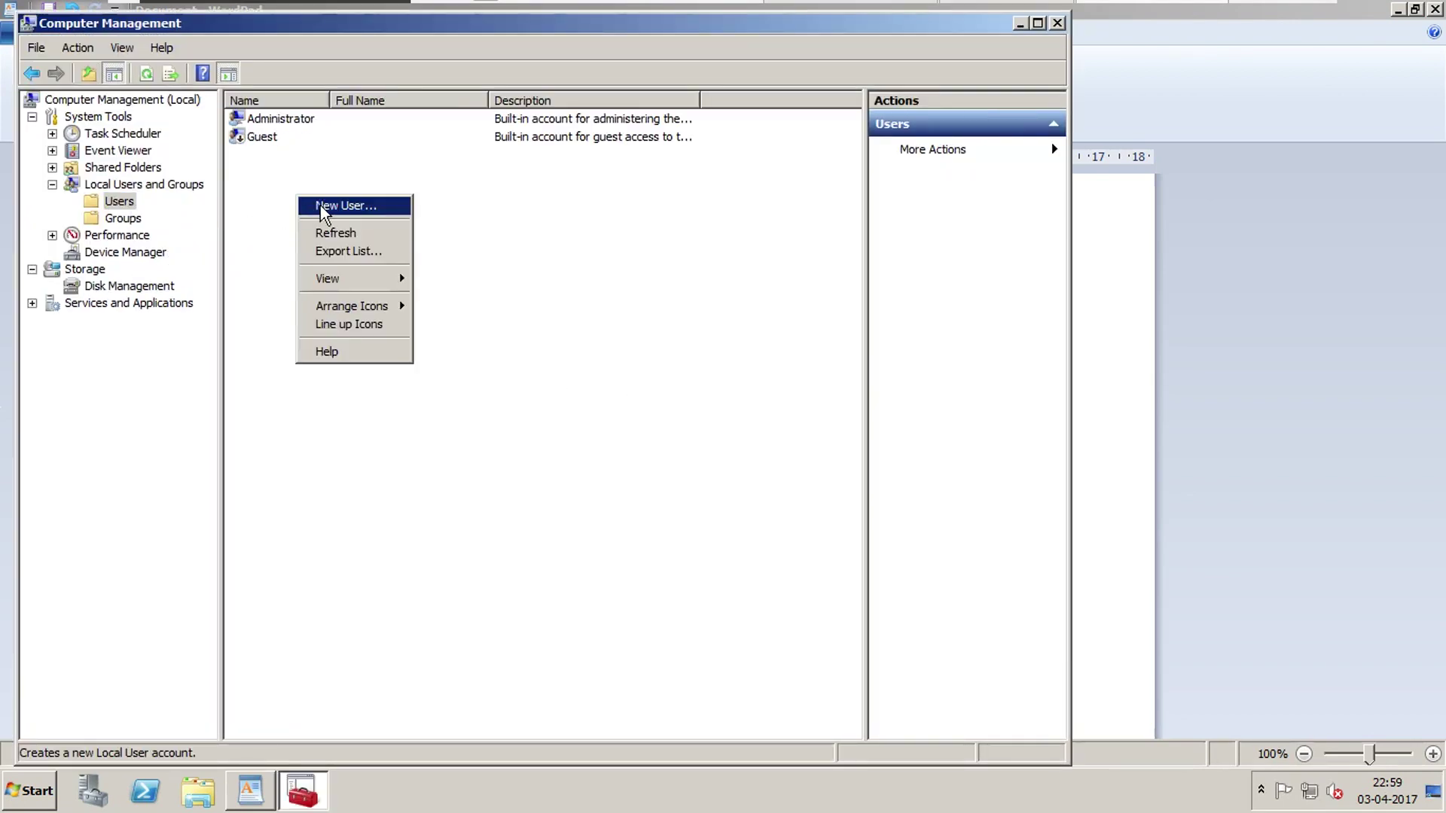
left_click(322, 206)
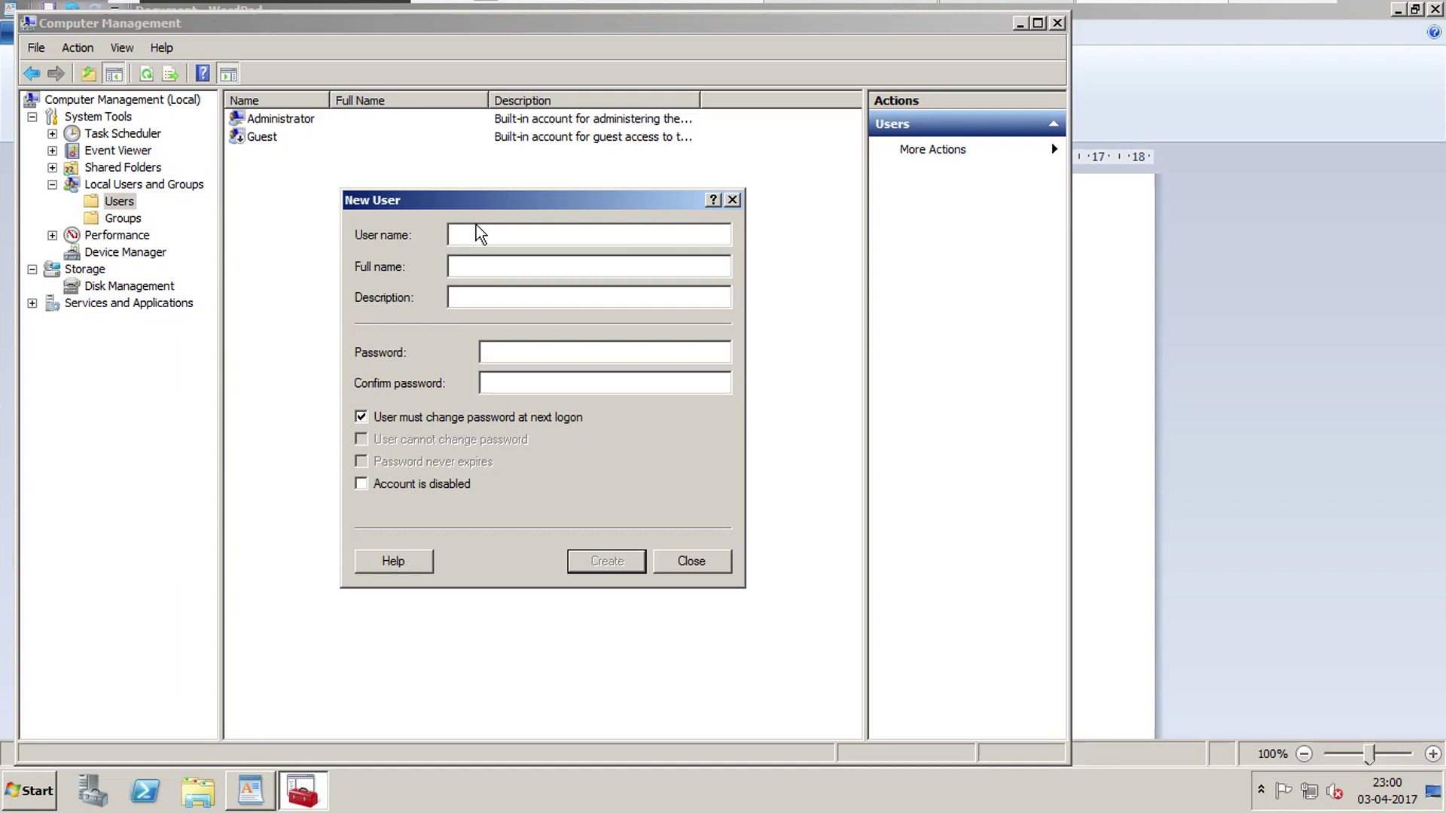
Create the first test user, description 'Manager', with a password it cannot change and no change required at logon.
type("Raj")
key("Tab")
key("Tab")
type("Manager")
key("Tab")
type("Password1")
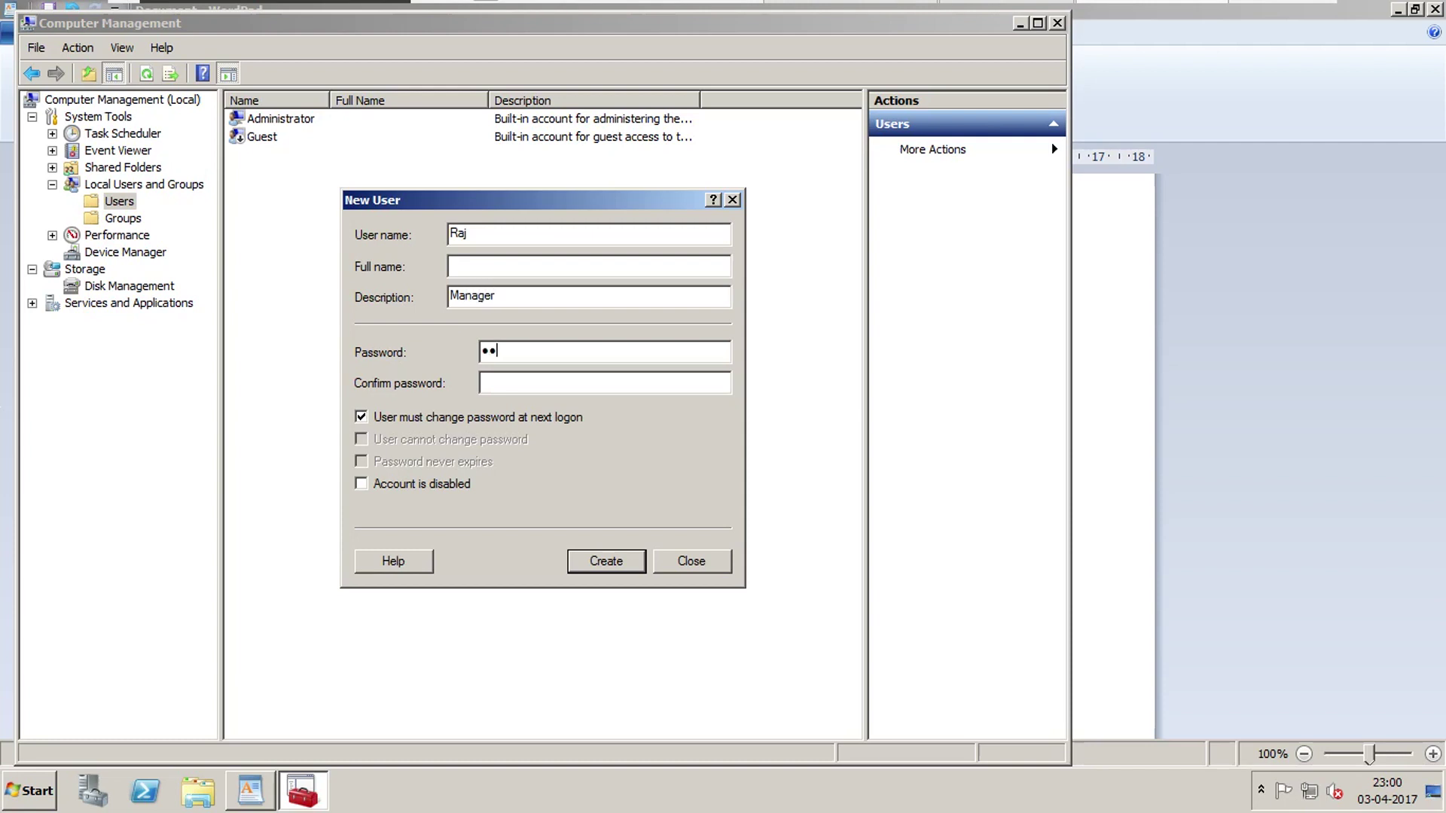
key("Tab")
type("Password1")
key("Tab")
key("space")
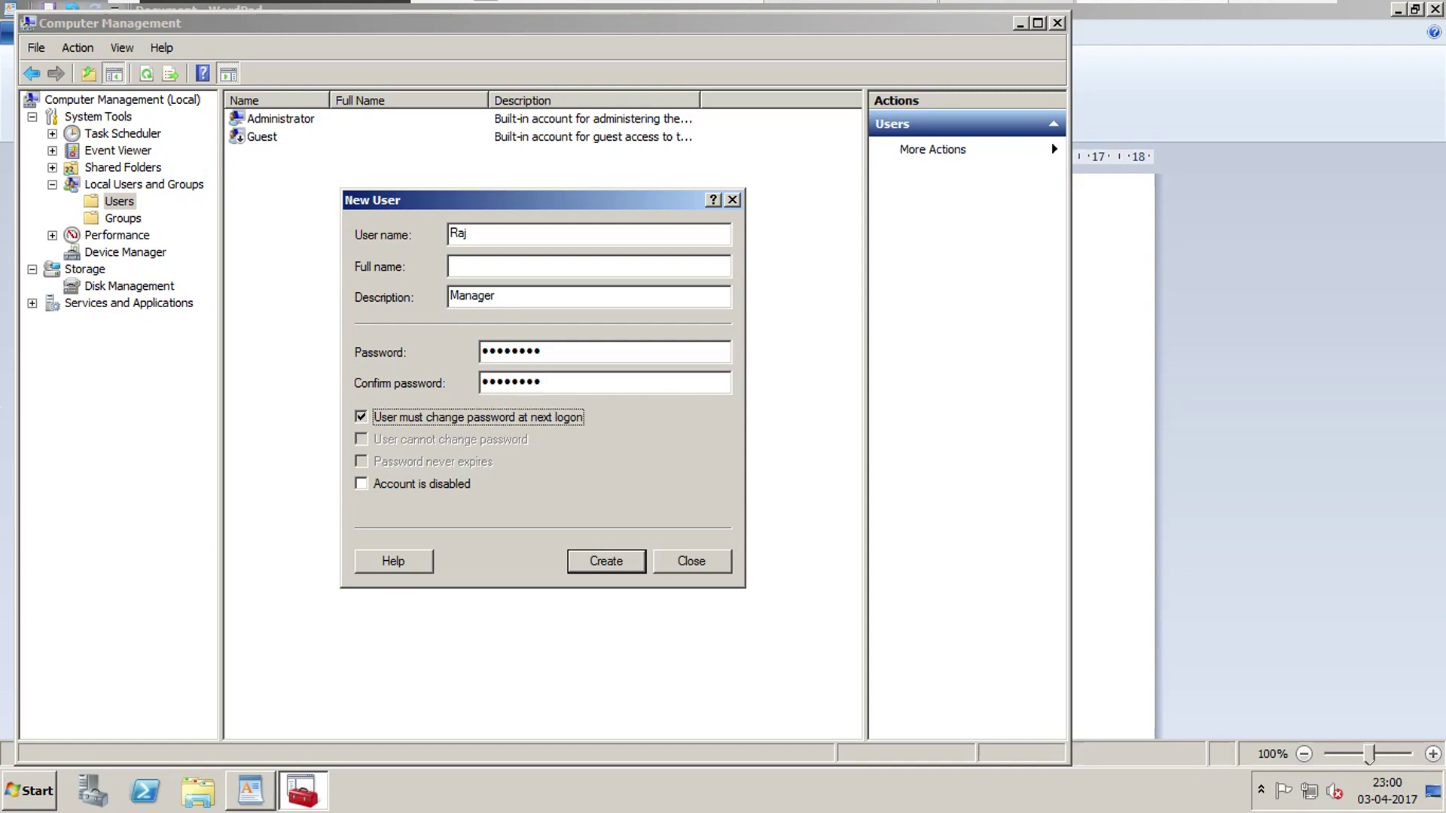
key("Tab")
key("space")
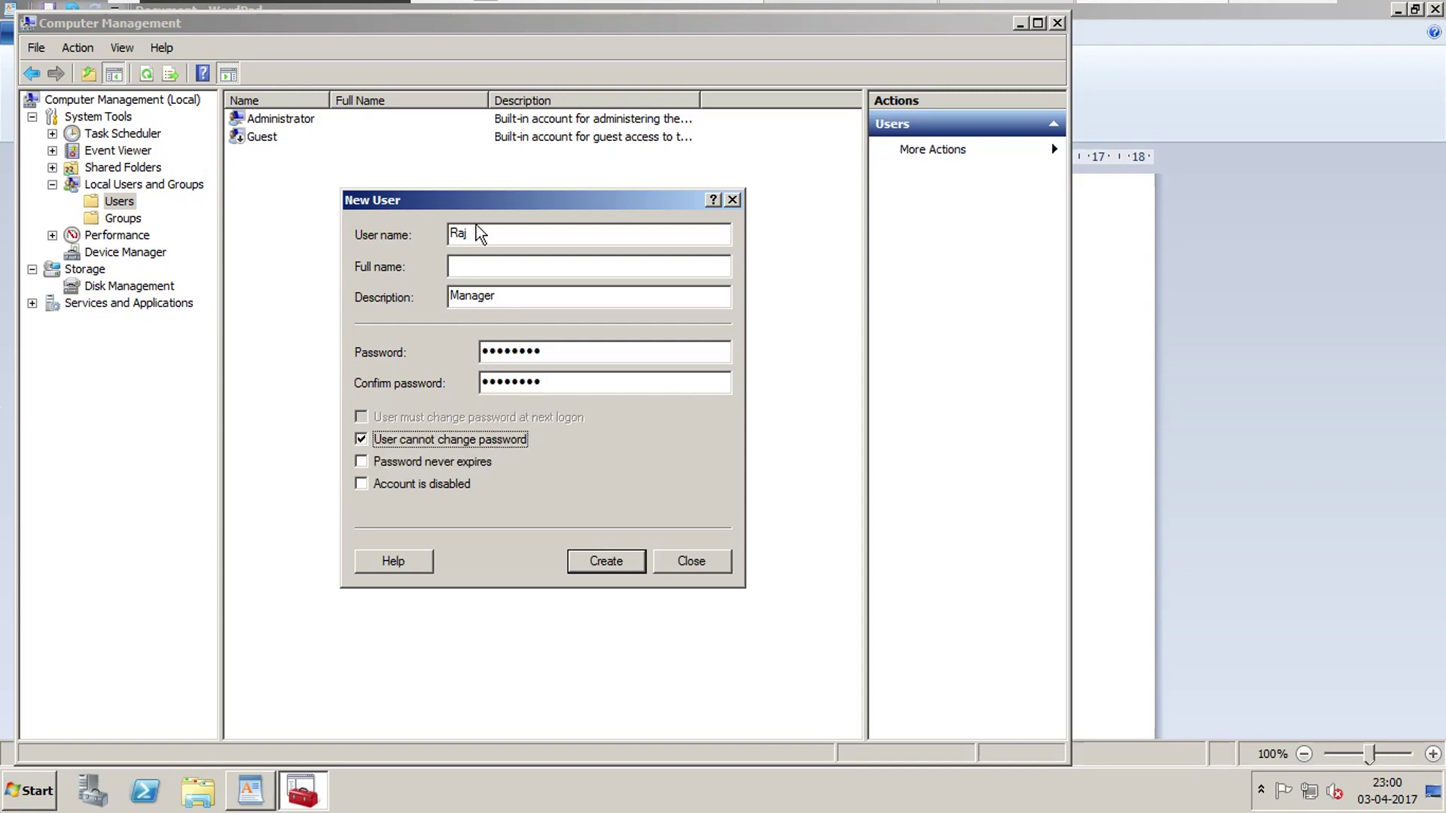
left_click(622, 563)
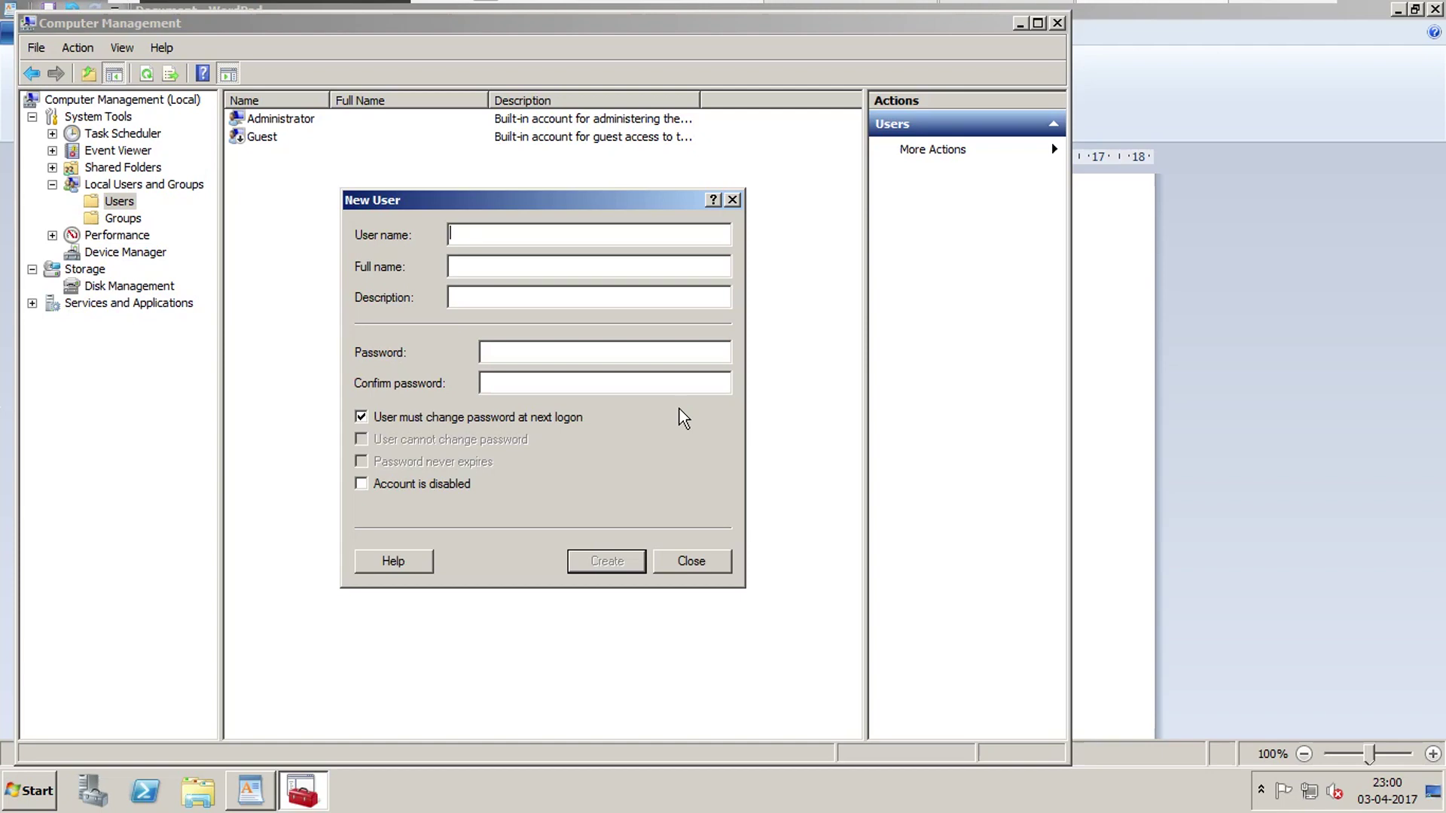
Enter the second test user's name and its password in both password fields.
type("Mohan")
type("S")
key("BackSpace")
type("•••••••••")
key("Tab")
type("•••••••••")
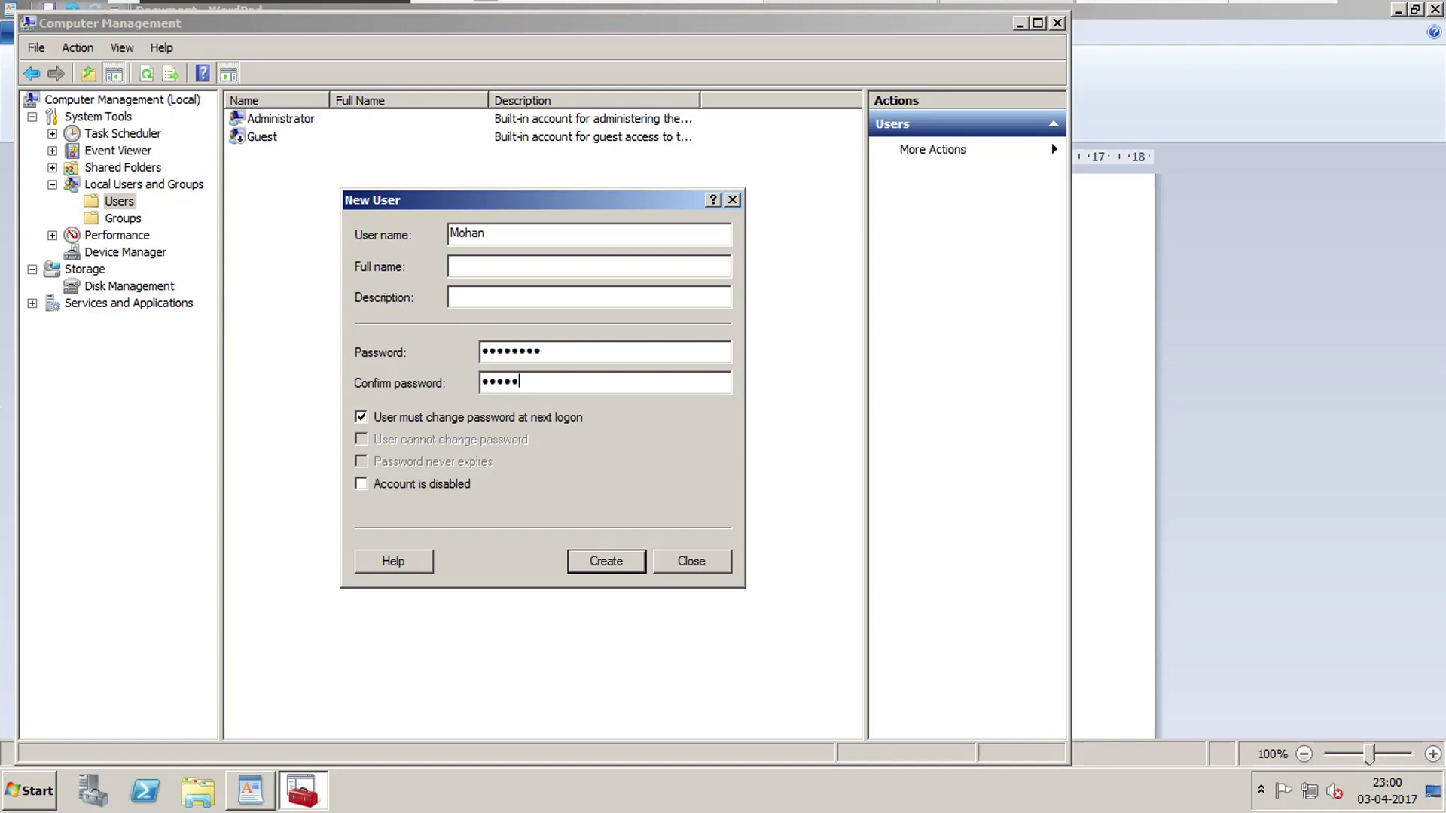
Untick 'must change password', tick 'User cannot change password', create the account and close the form.
key("Tab")
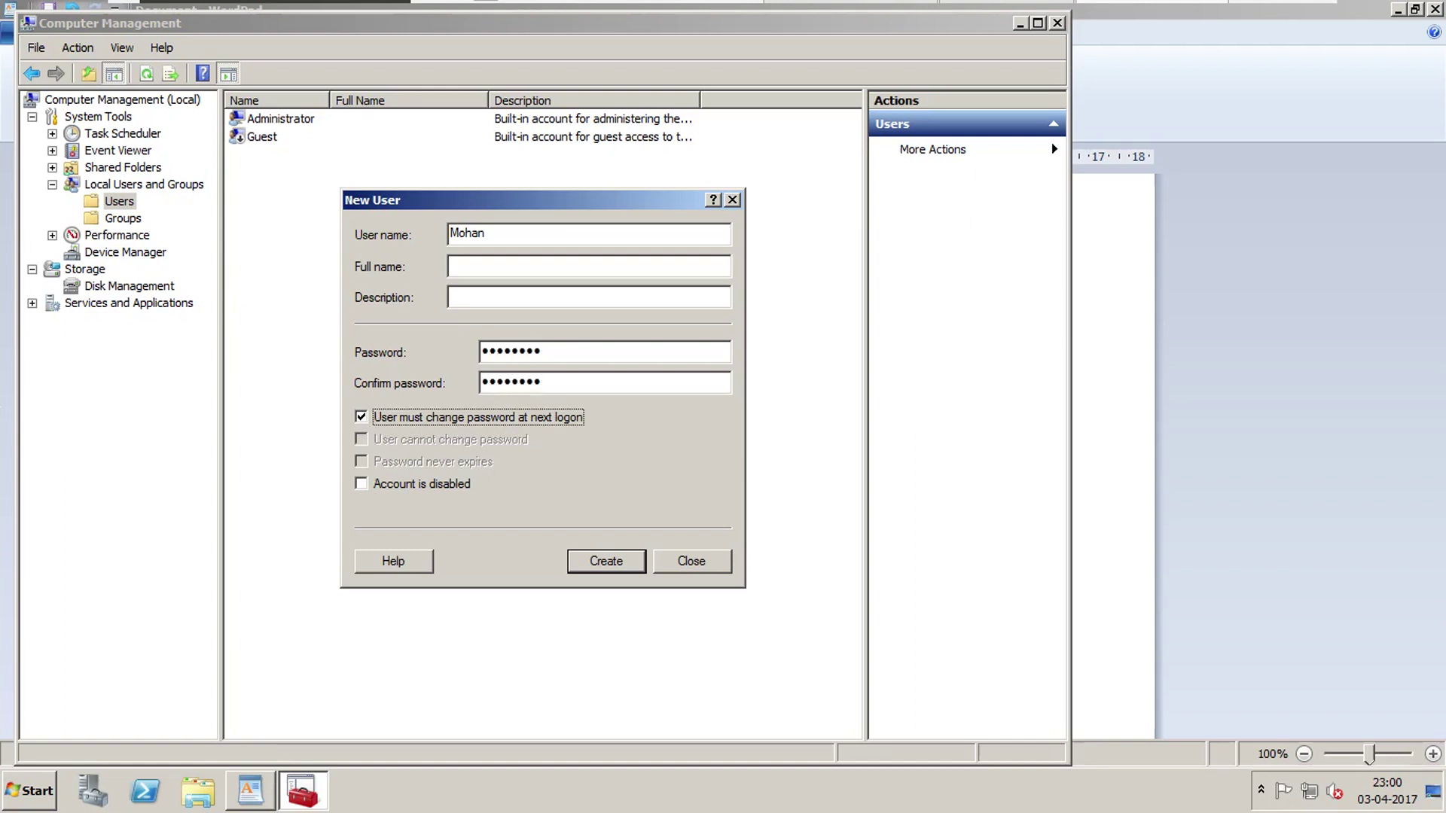
key("space")
key("Tab")
key("space")
key("Tab")
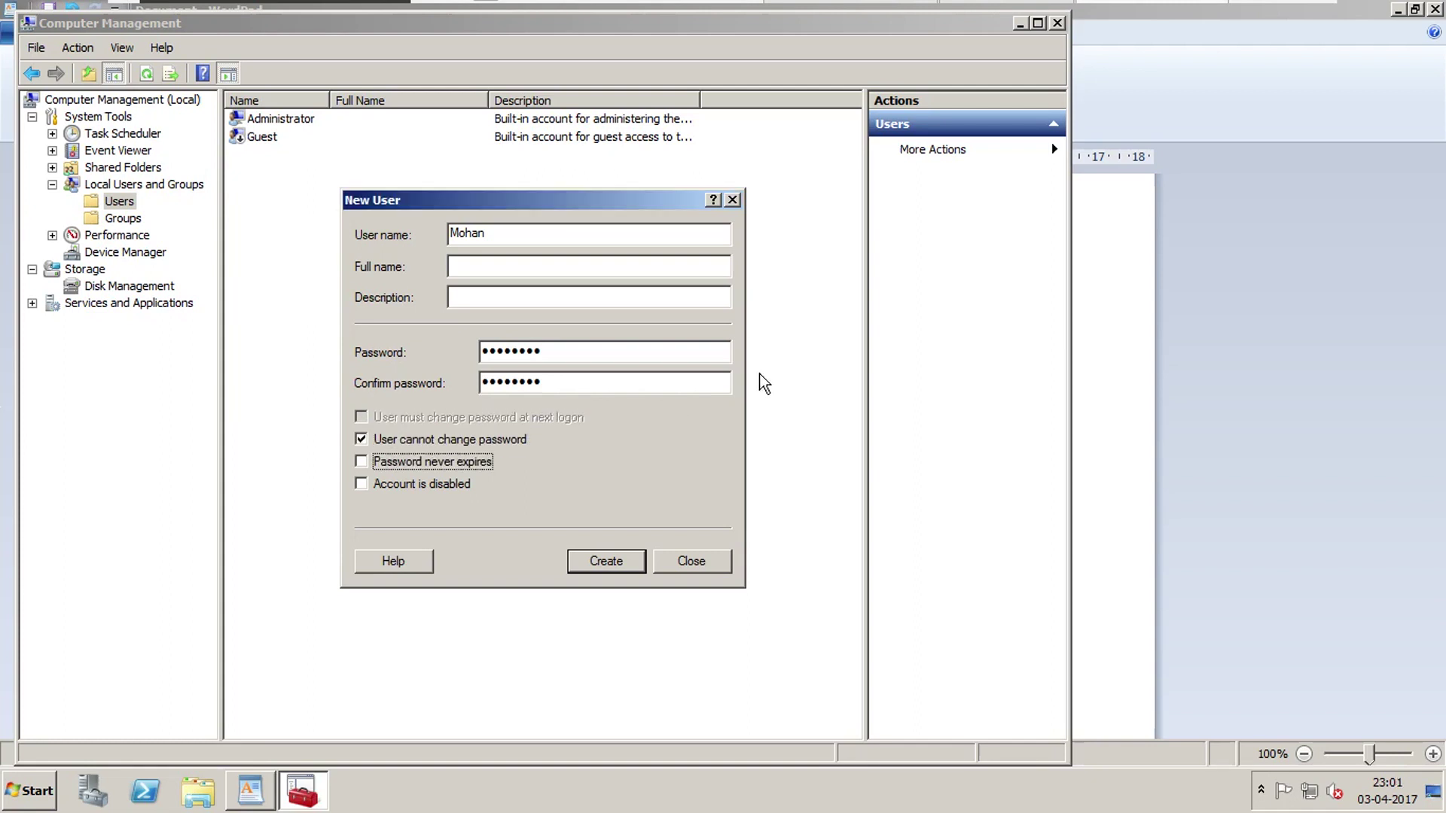
left_click(629, 562)
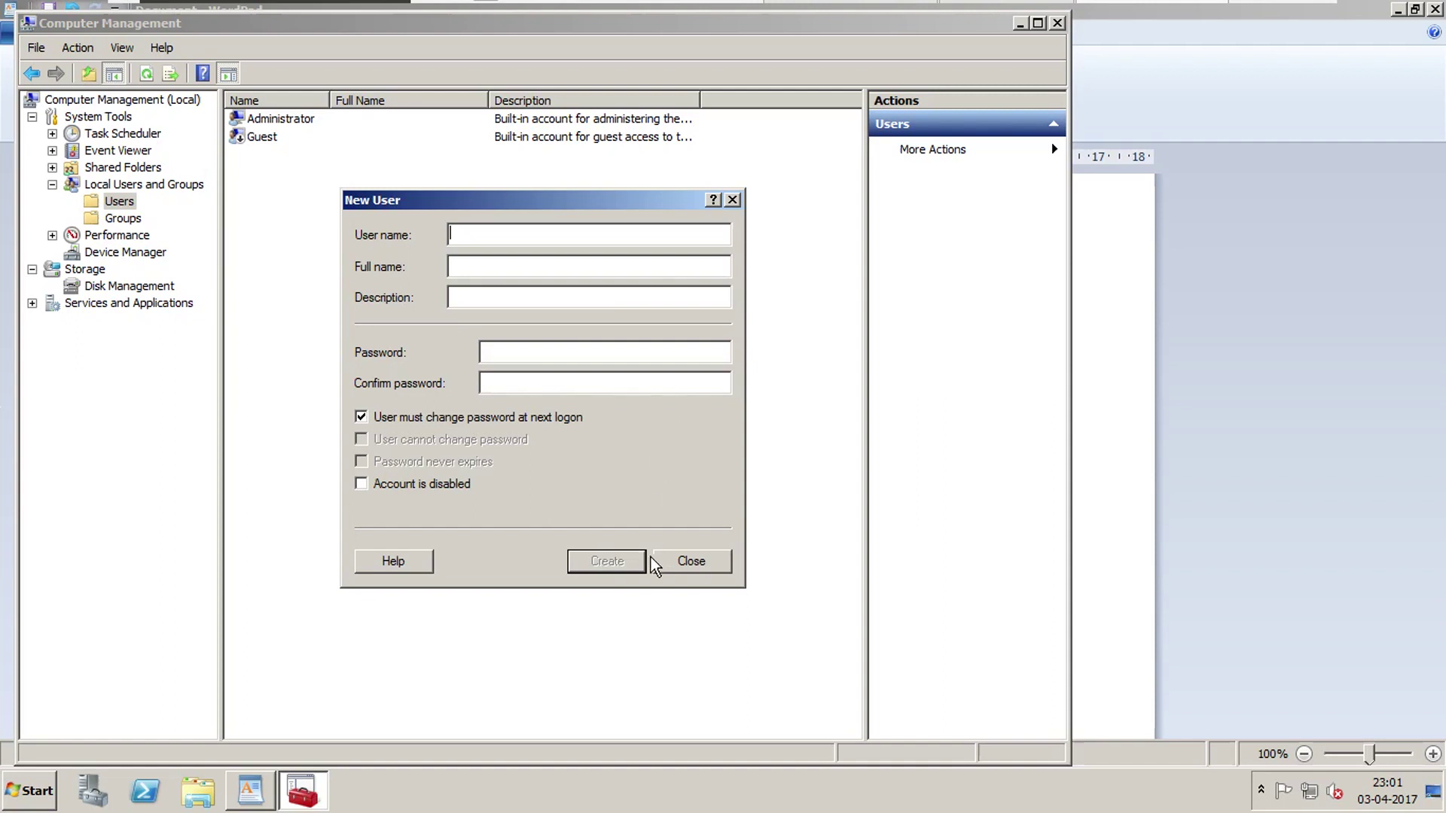
left_click(687, 566)
left_click(262, 155)
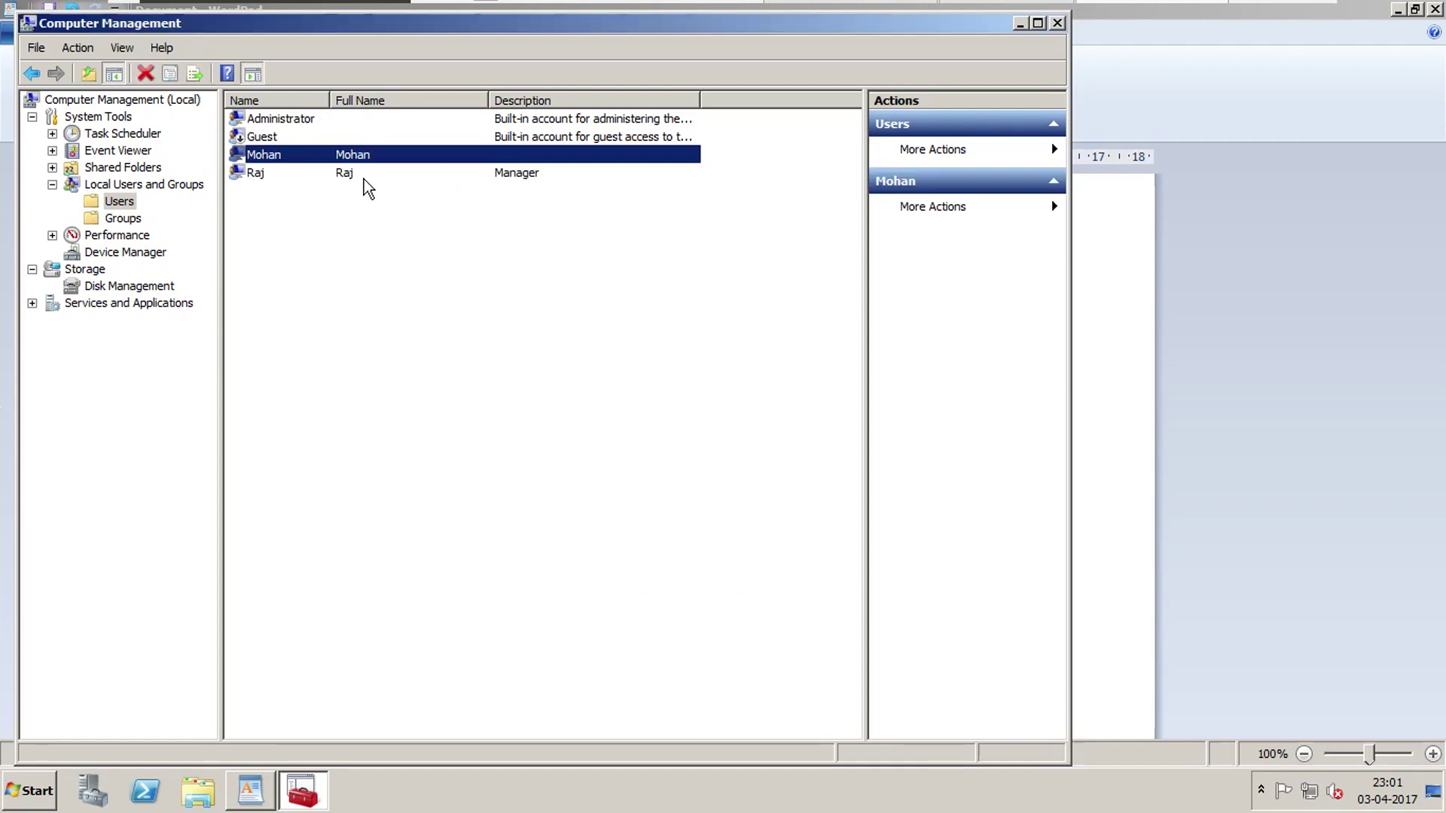
Close Computer Management, save the notes as 'Document' on the Desktop, and minimize WordPad.
left_click(362, 174)
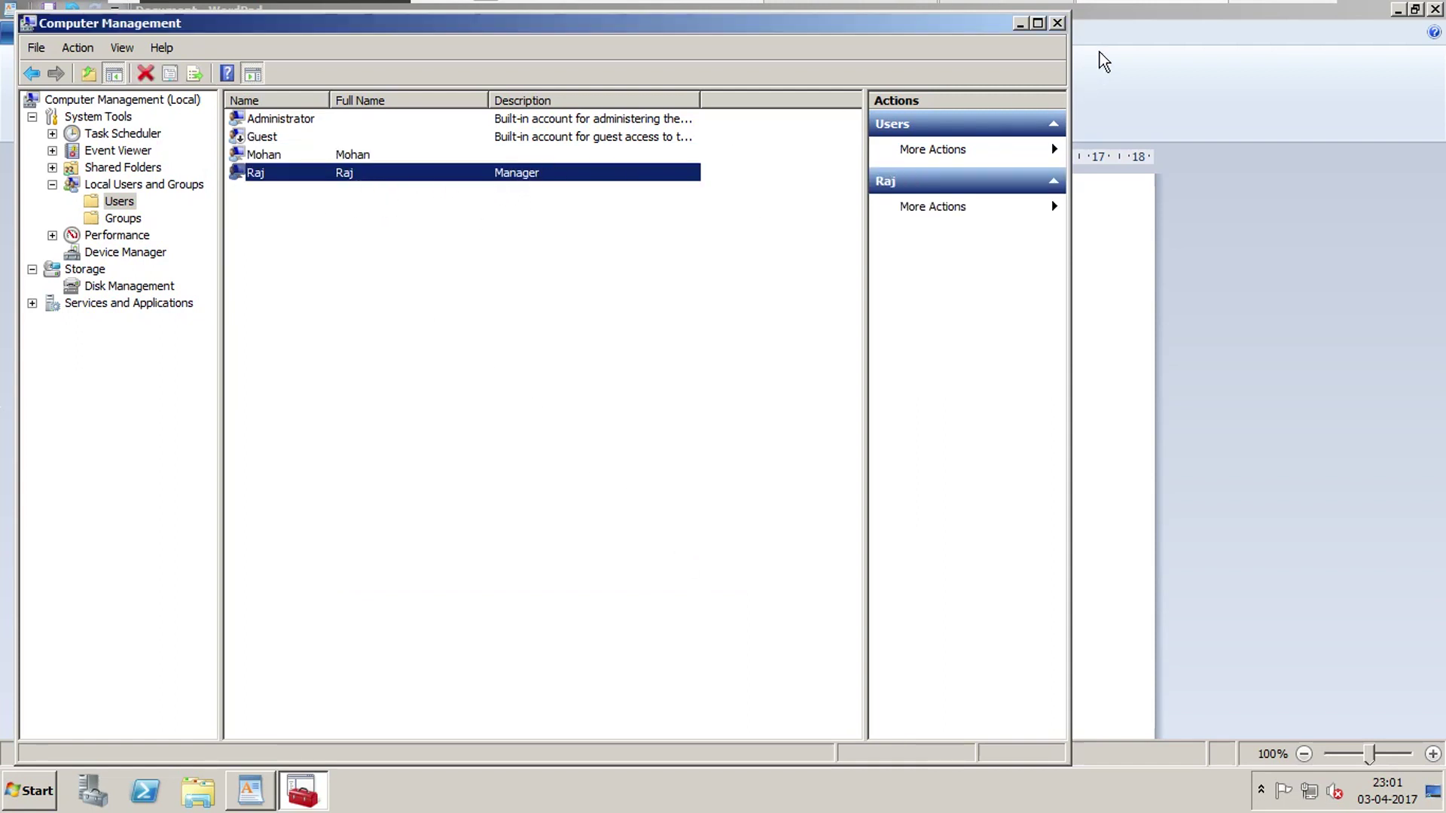
left_click(1057, 23)
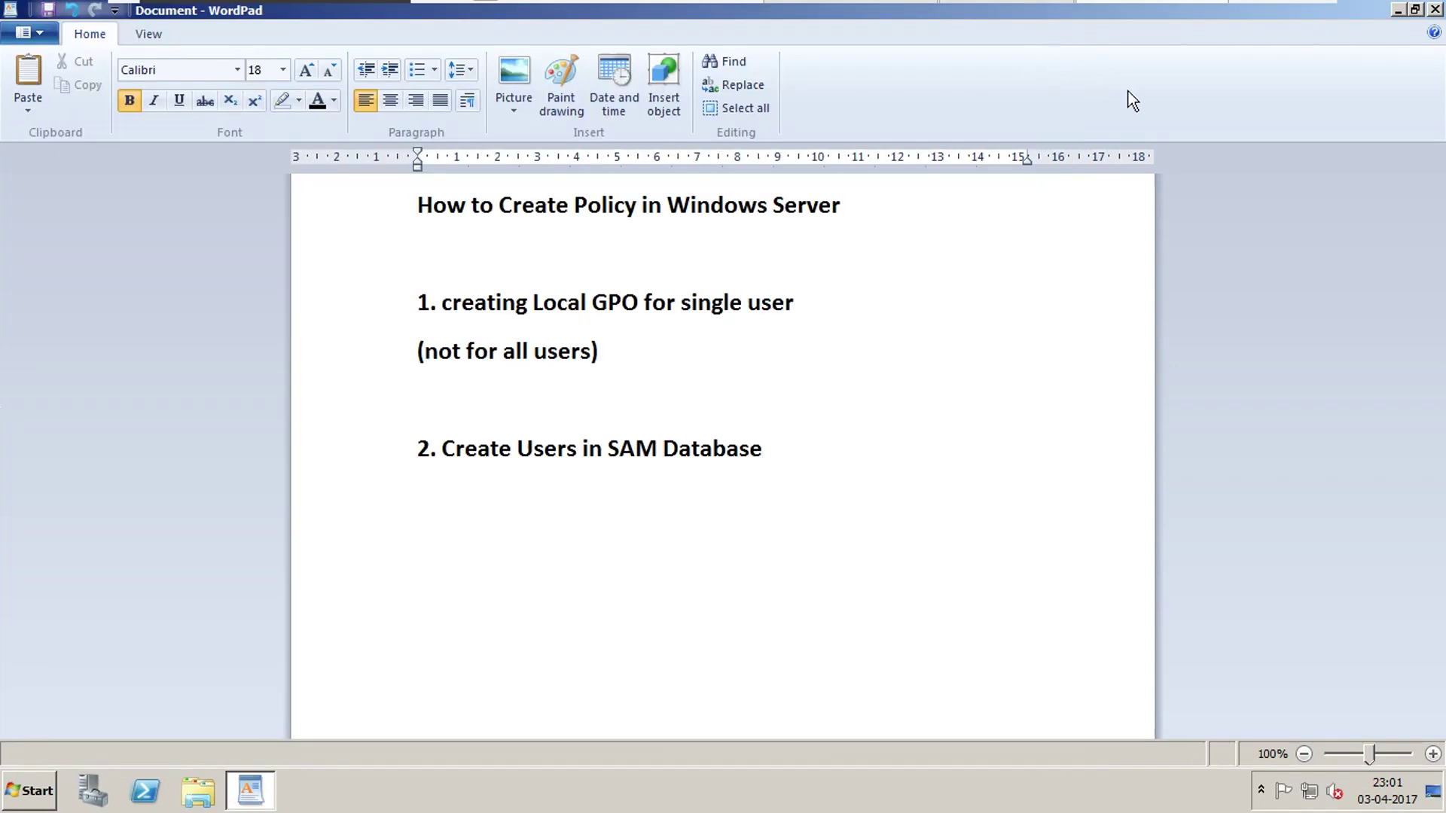
left_click(30, 33)
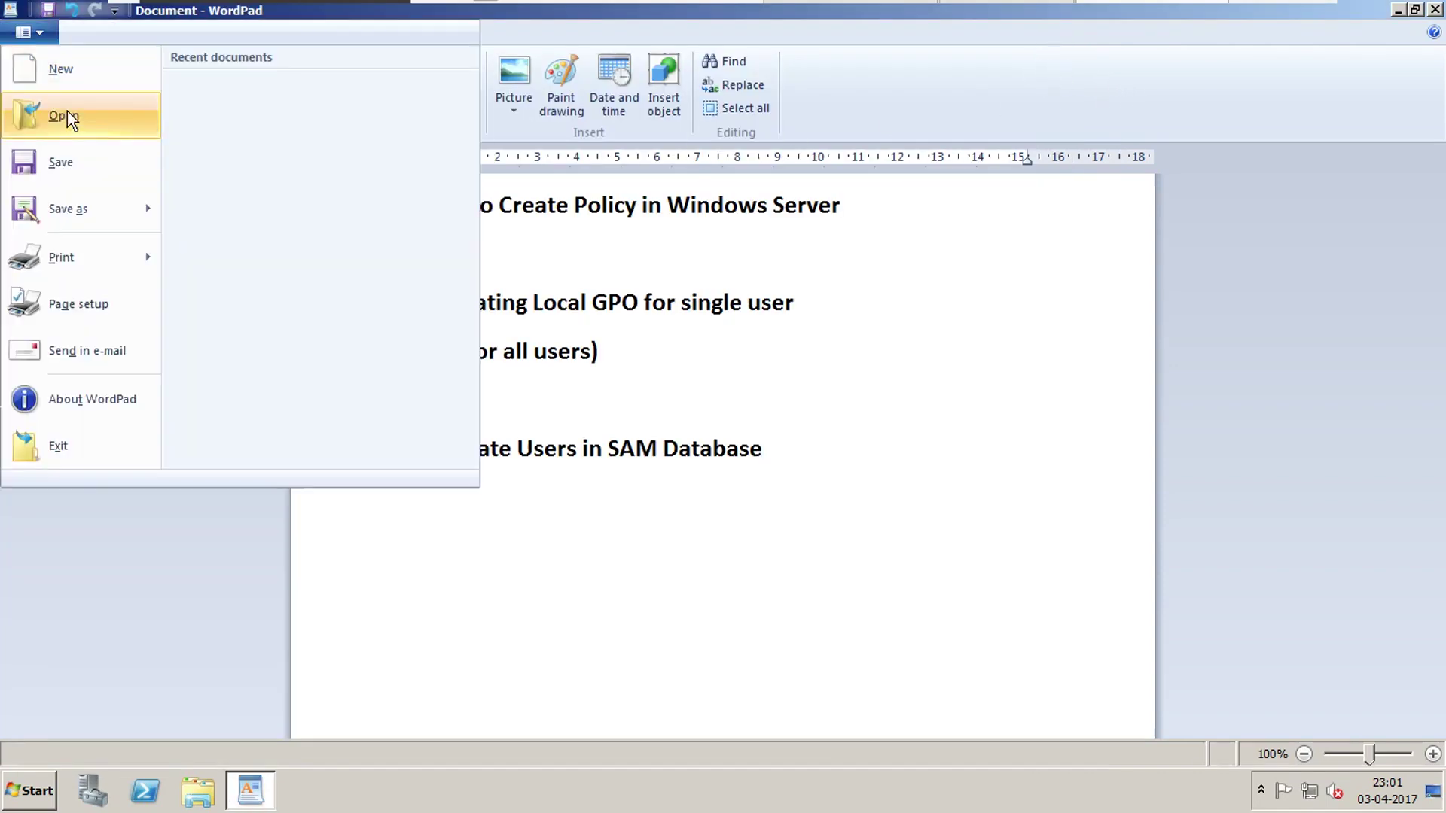
left_click(60, 163)
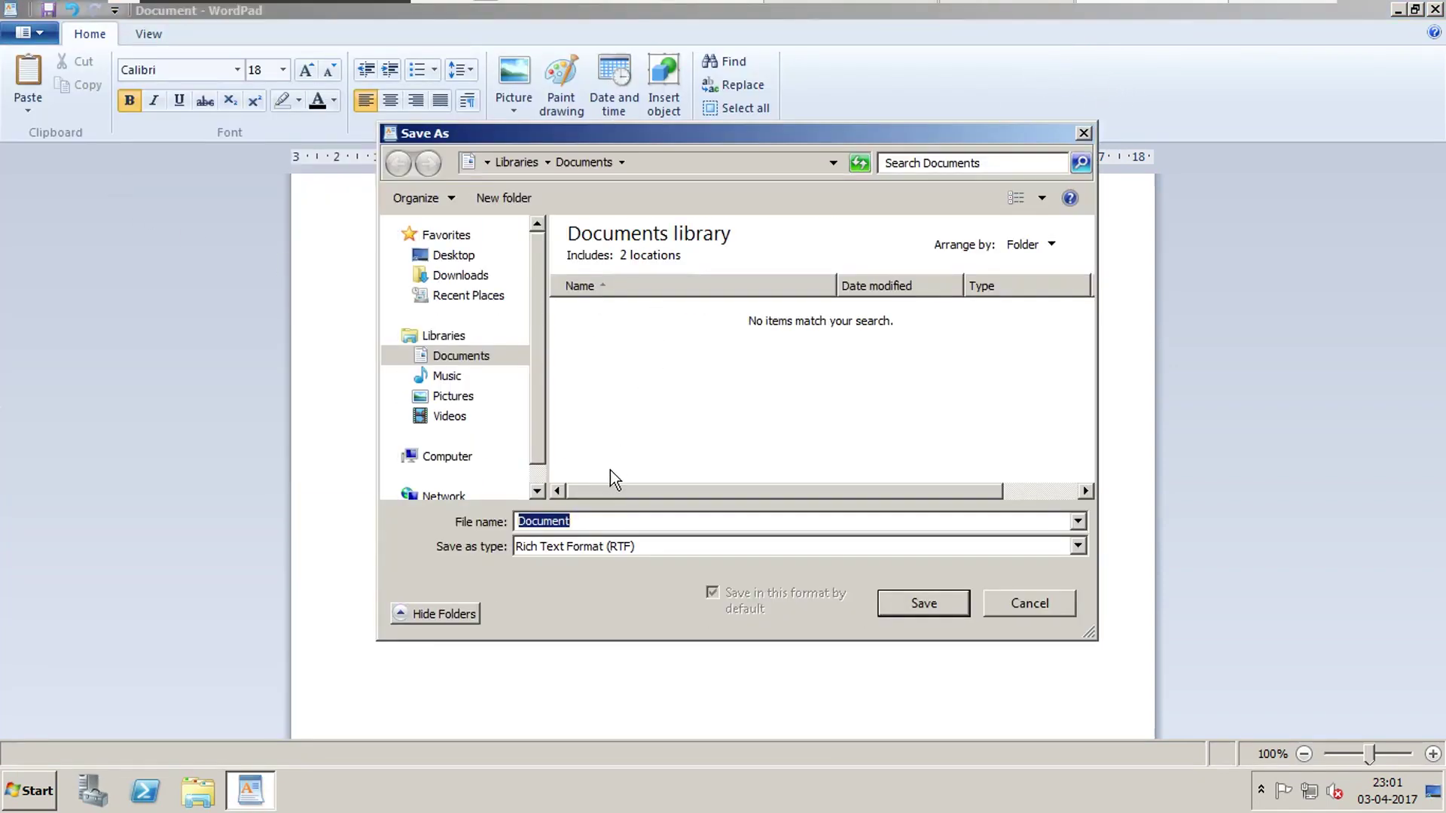
left_click(453, 255)
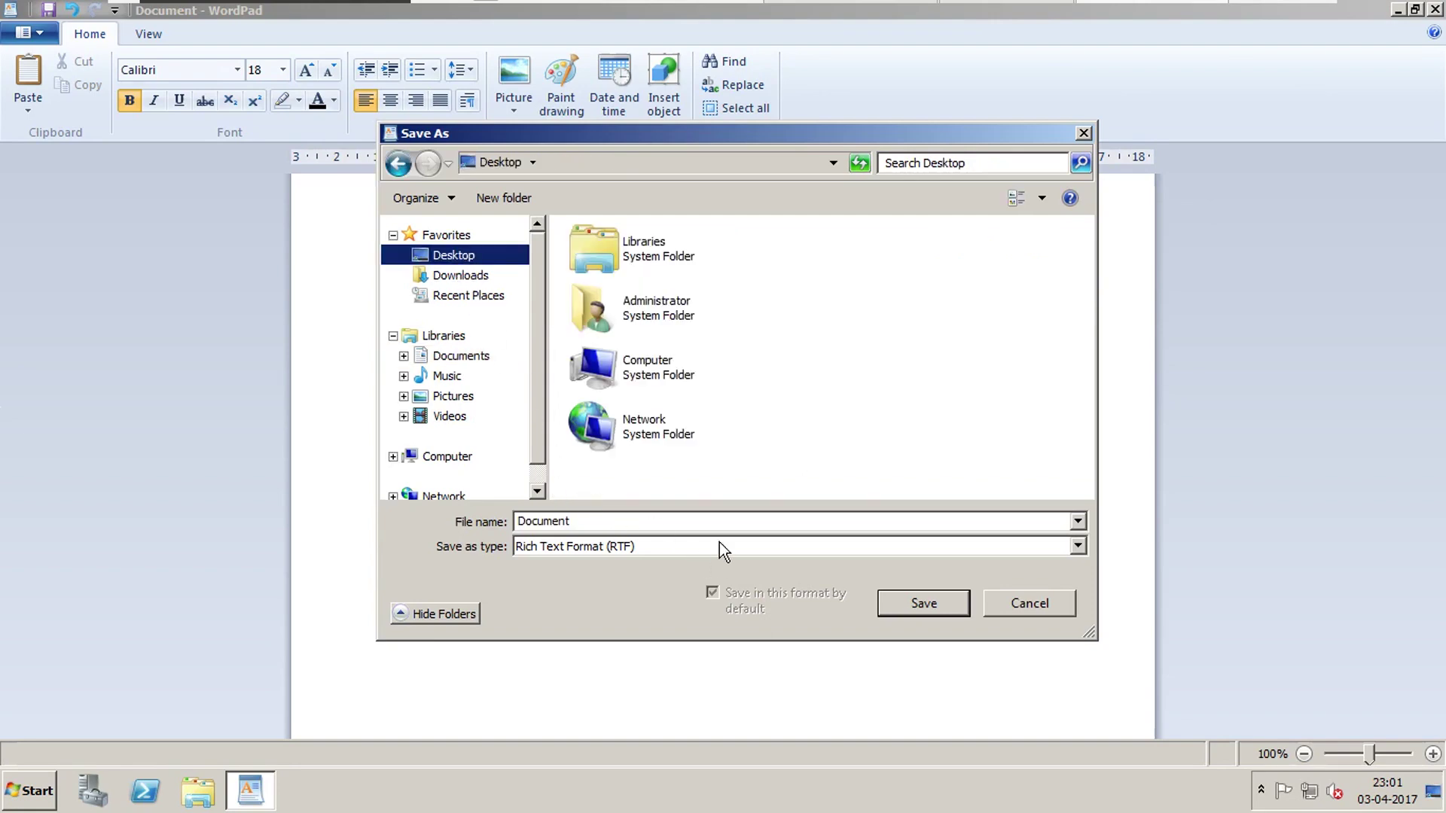
left_click(907, 595)
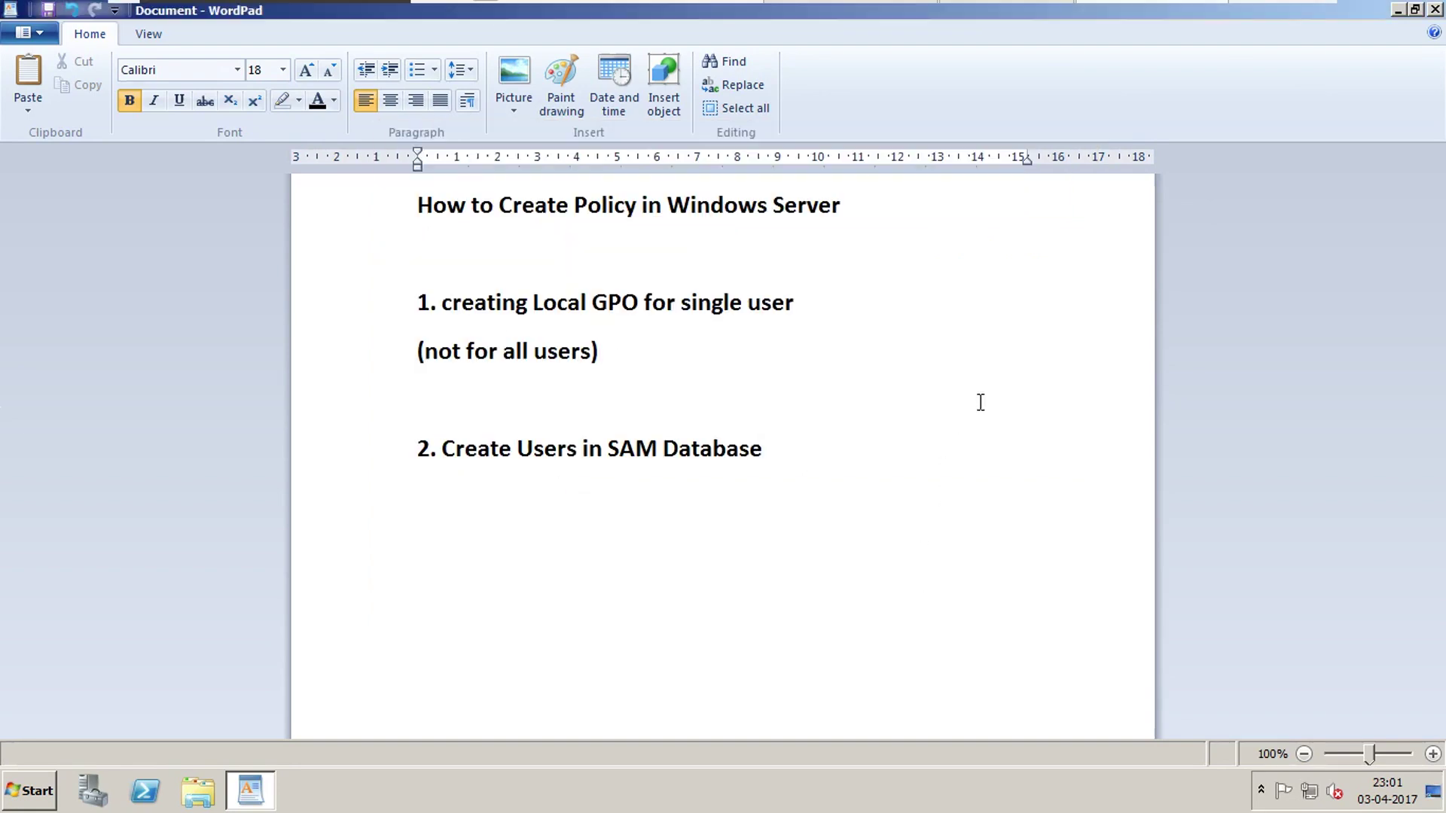
left_click(1398, 11)
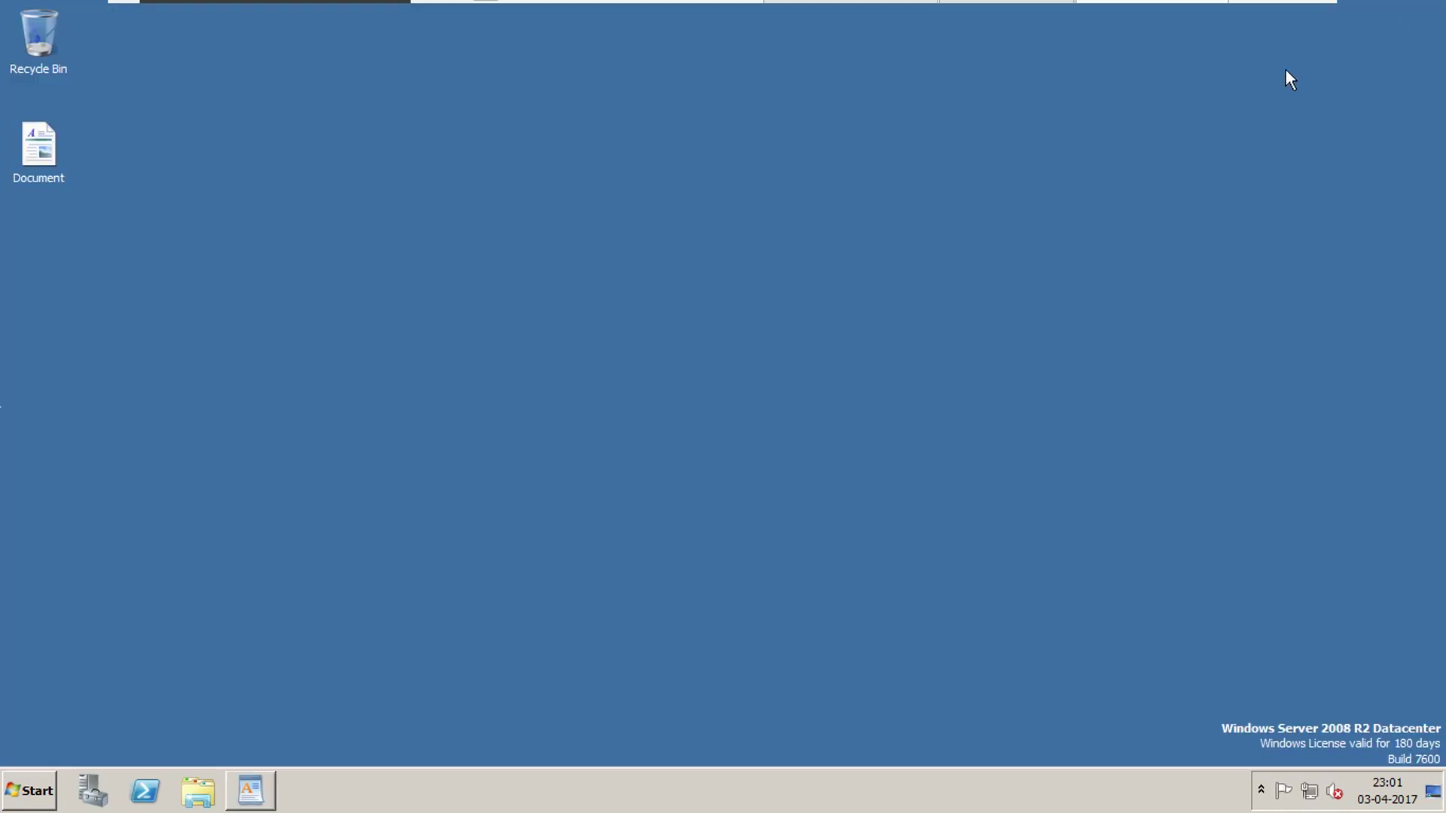
Switch user and sign in as the restricted test user with its password.
left_click(34, 800)
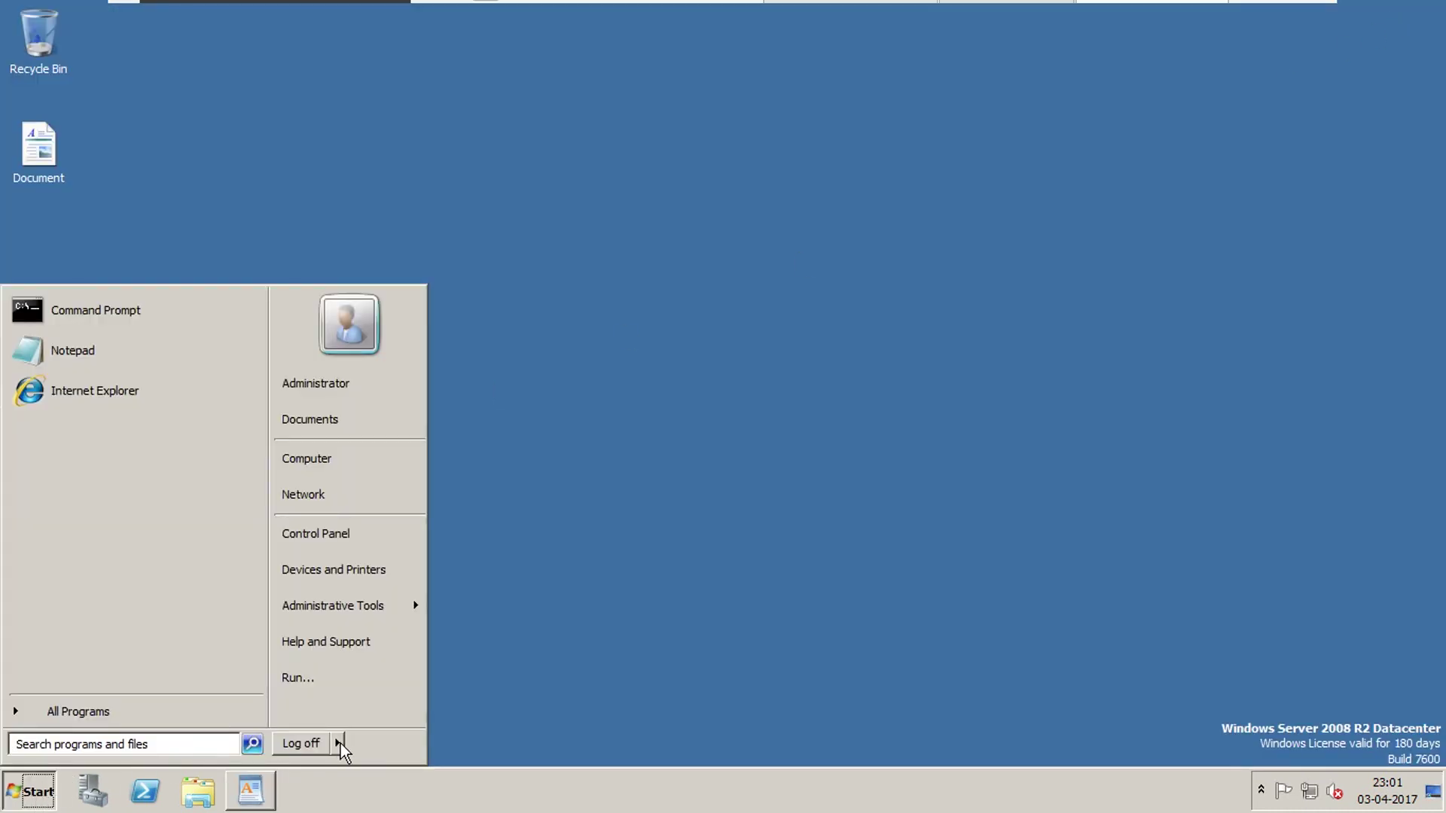
left_click(338, 744)
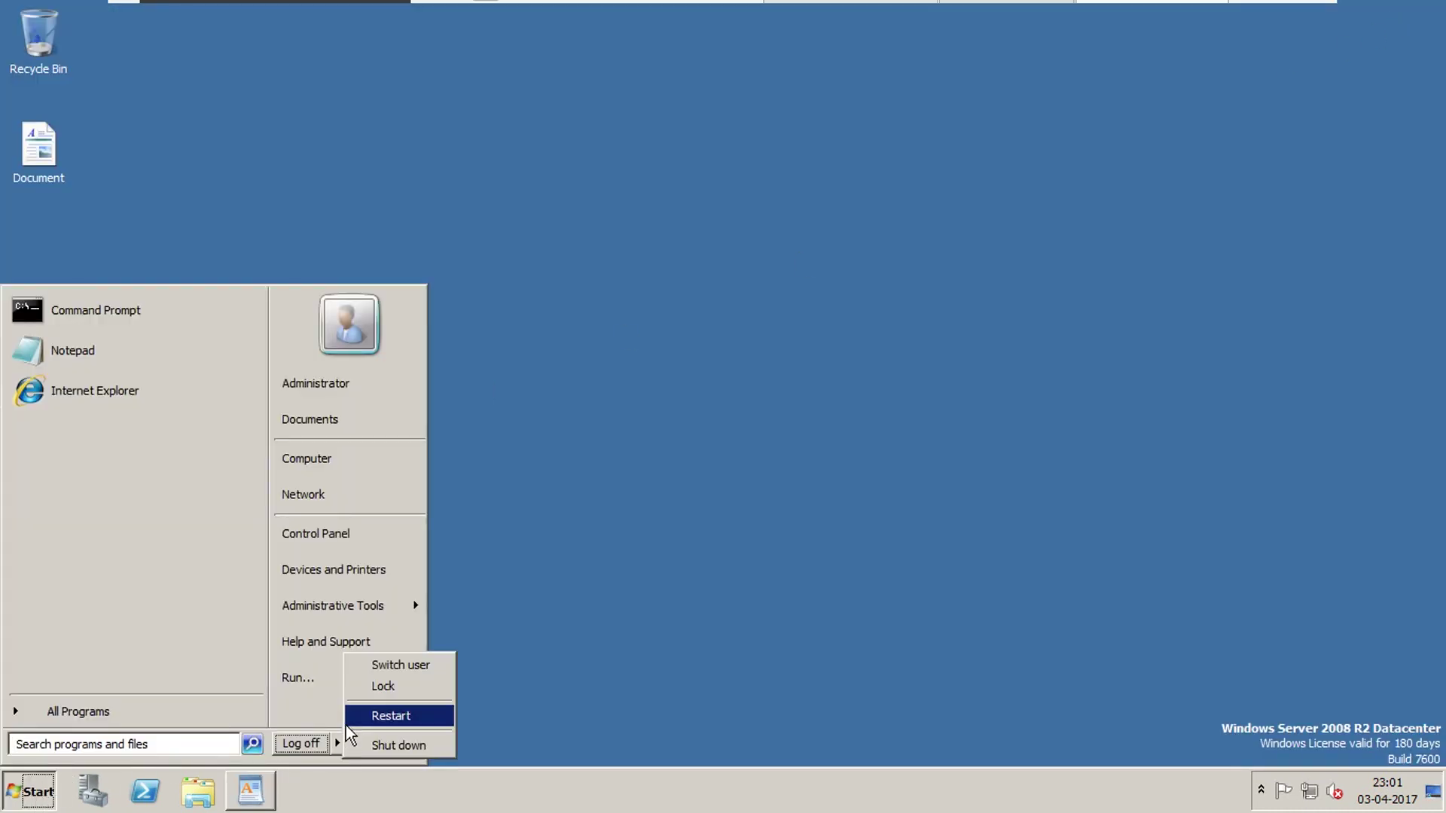
left_click(439, 667)
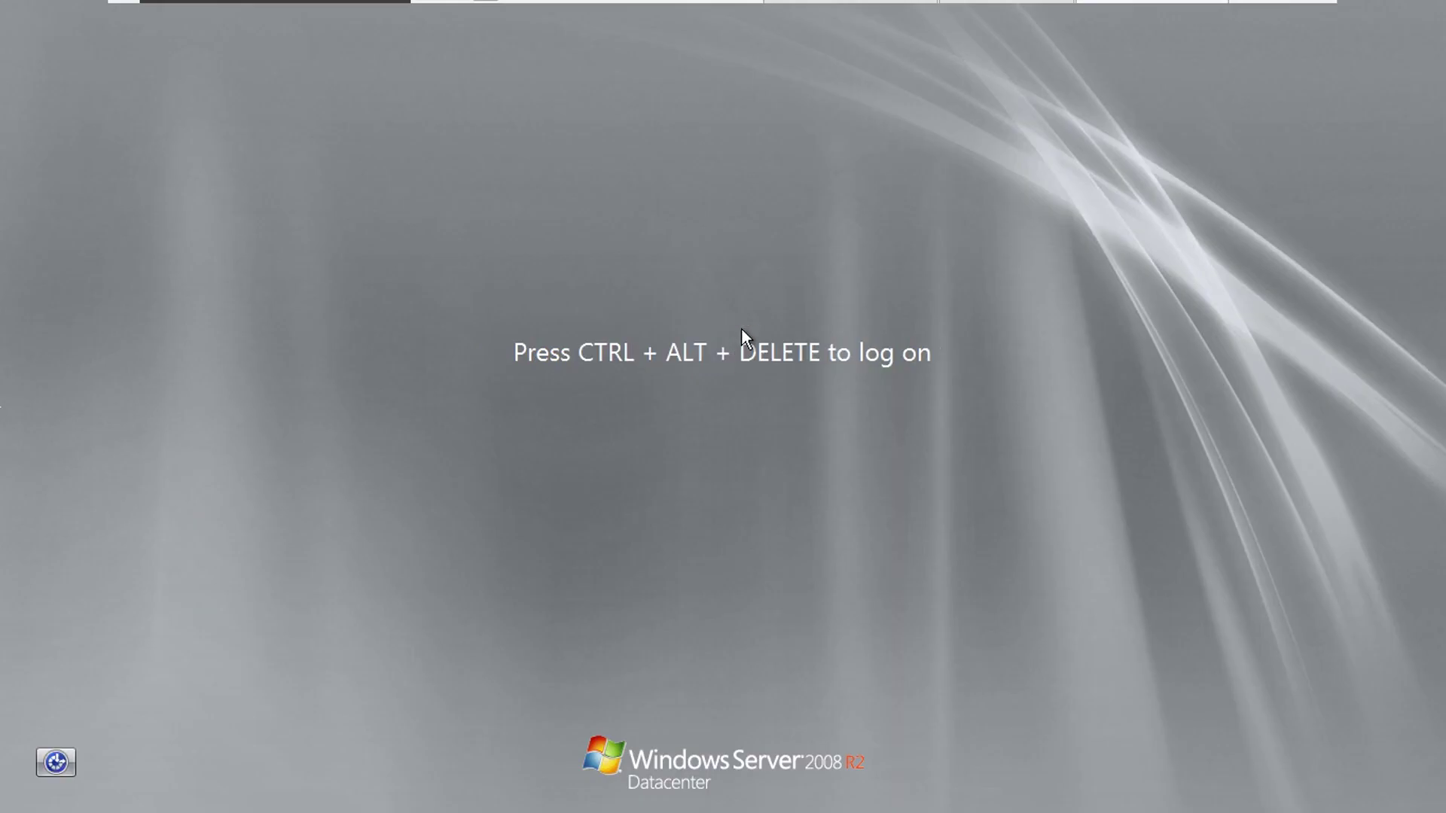
key("ctrl+alt+Delete")
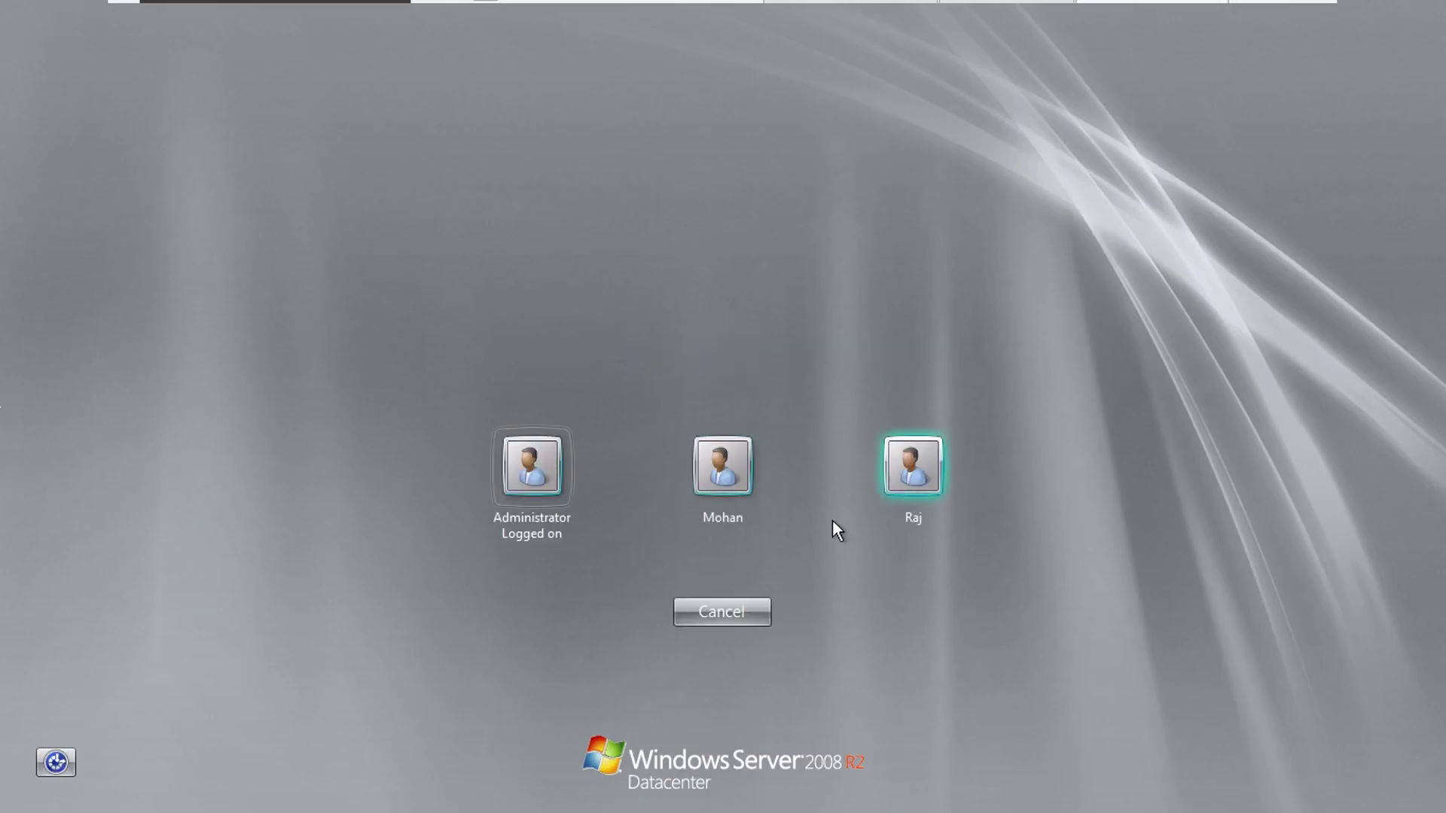
left_click(916, 486)
type("*********")
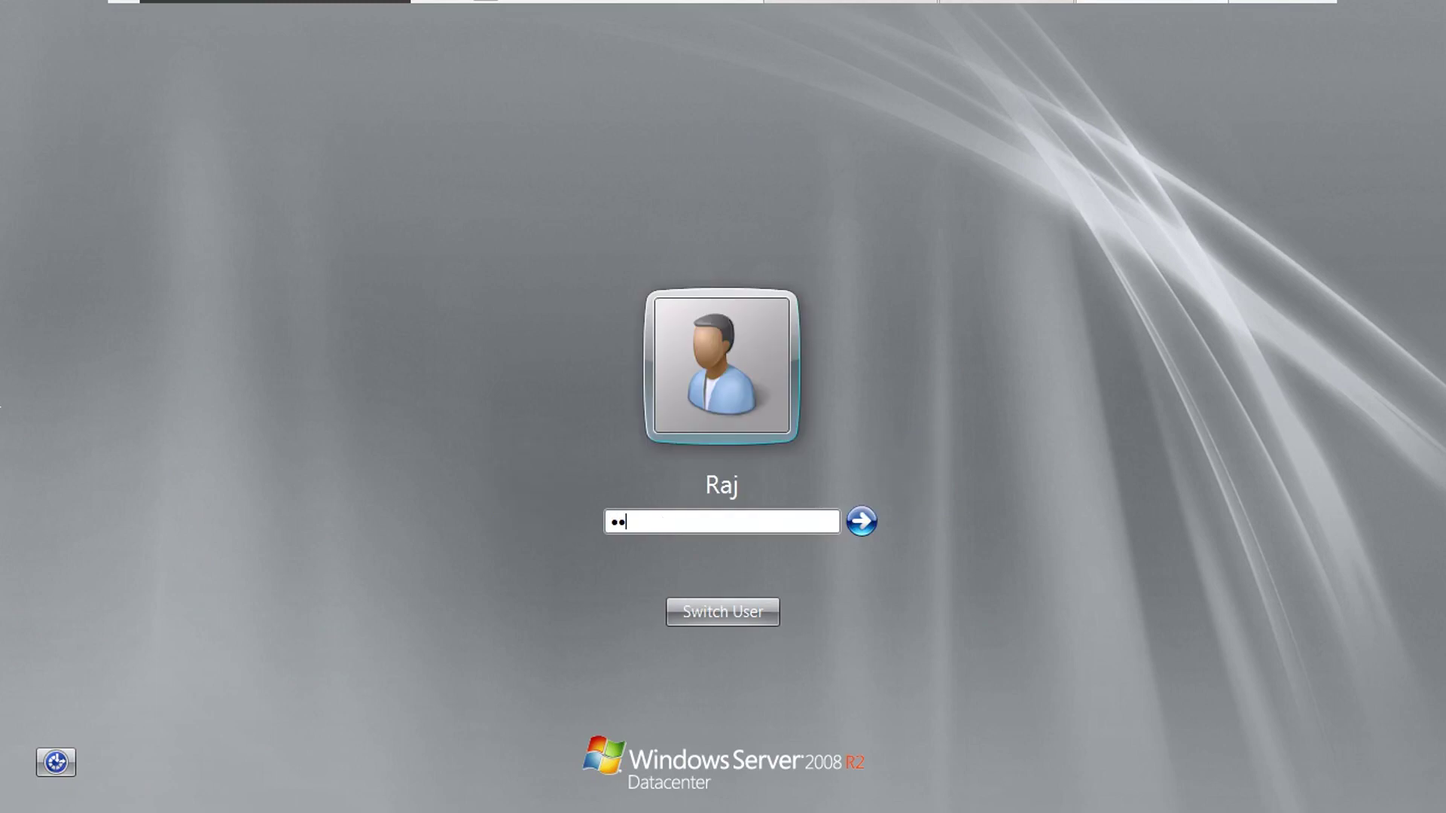
key("Return")
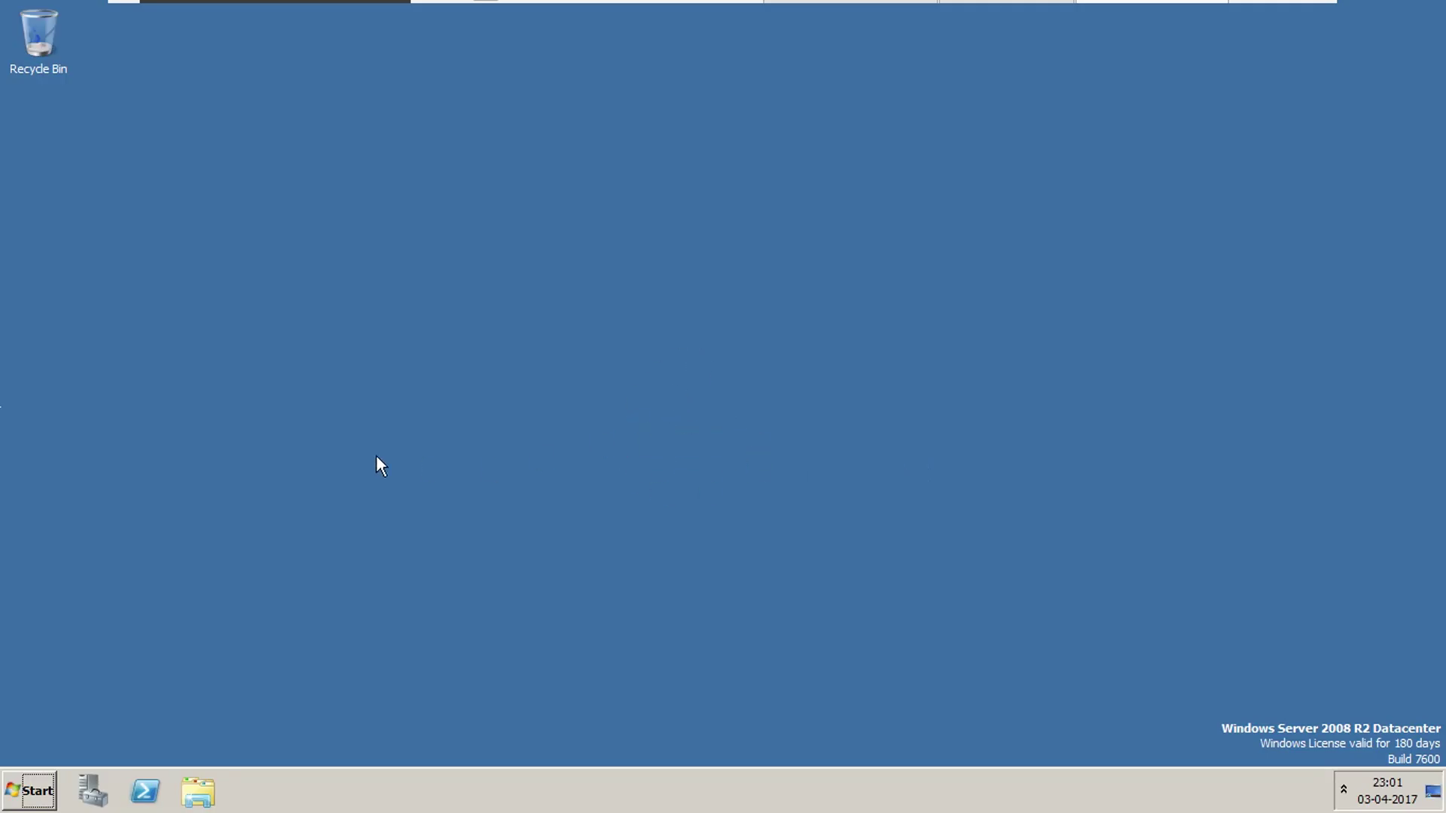
Open Computer and inspect the Local Disk (C:), Floppy (A:) and DVD (D:) drives, then close it.
left_click(41, 797)
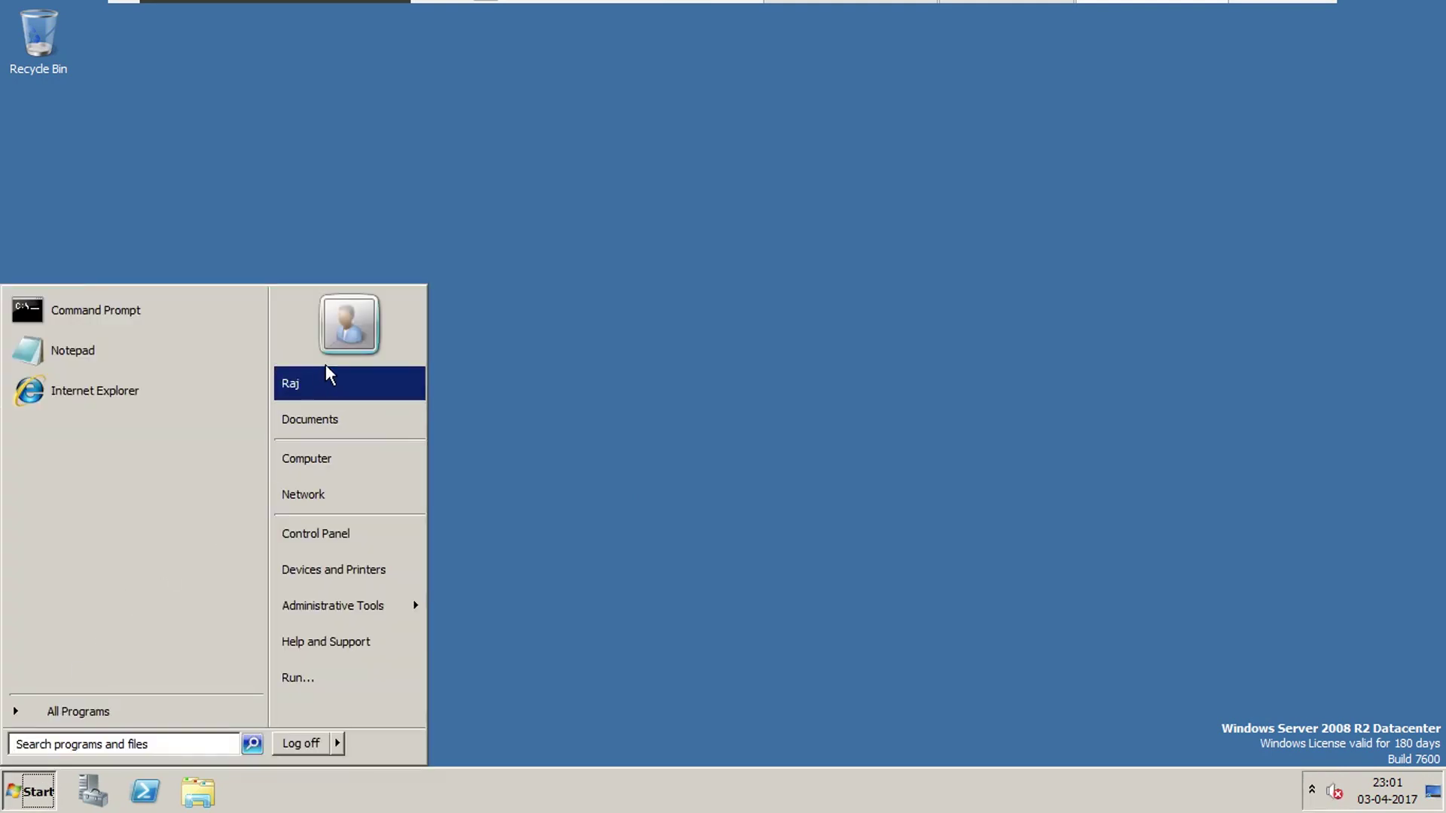
left_click(378, 463)
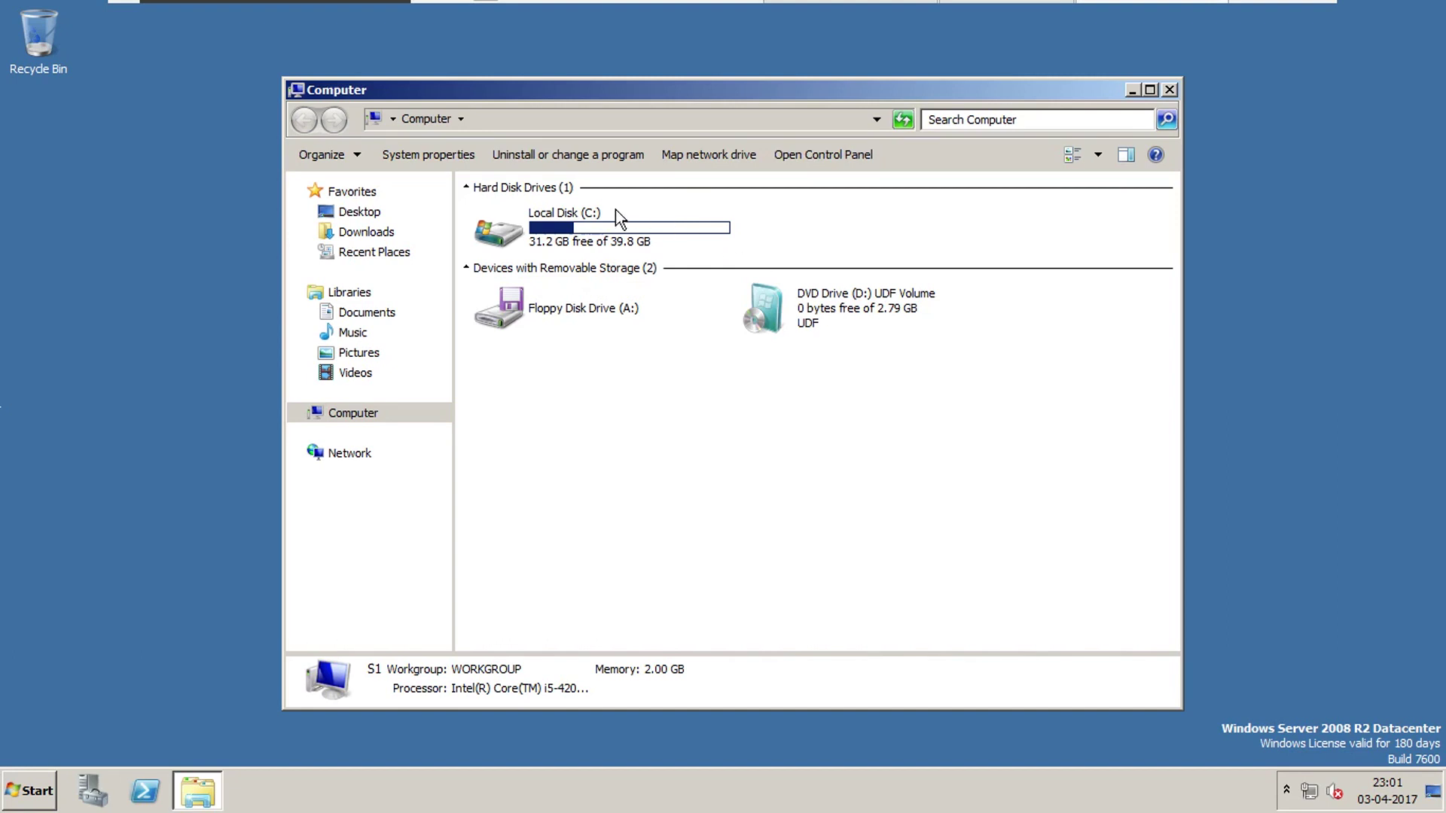
left_click(601, 228)
left_click(594, 310)
left_click(846, 324)
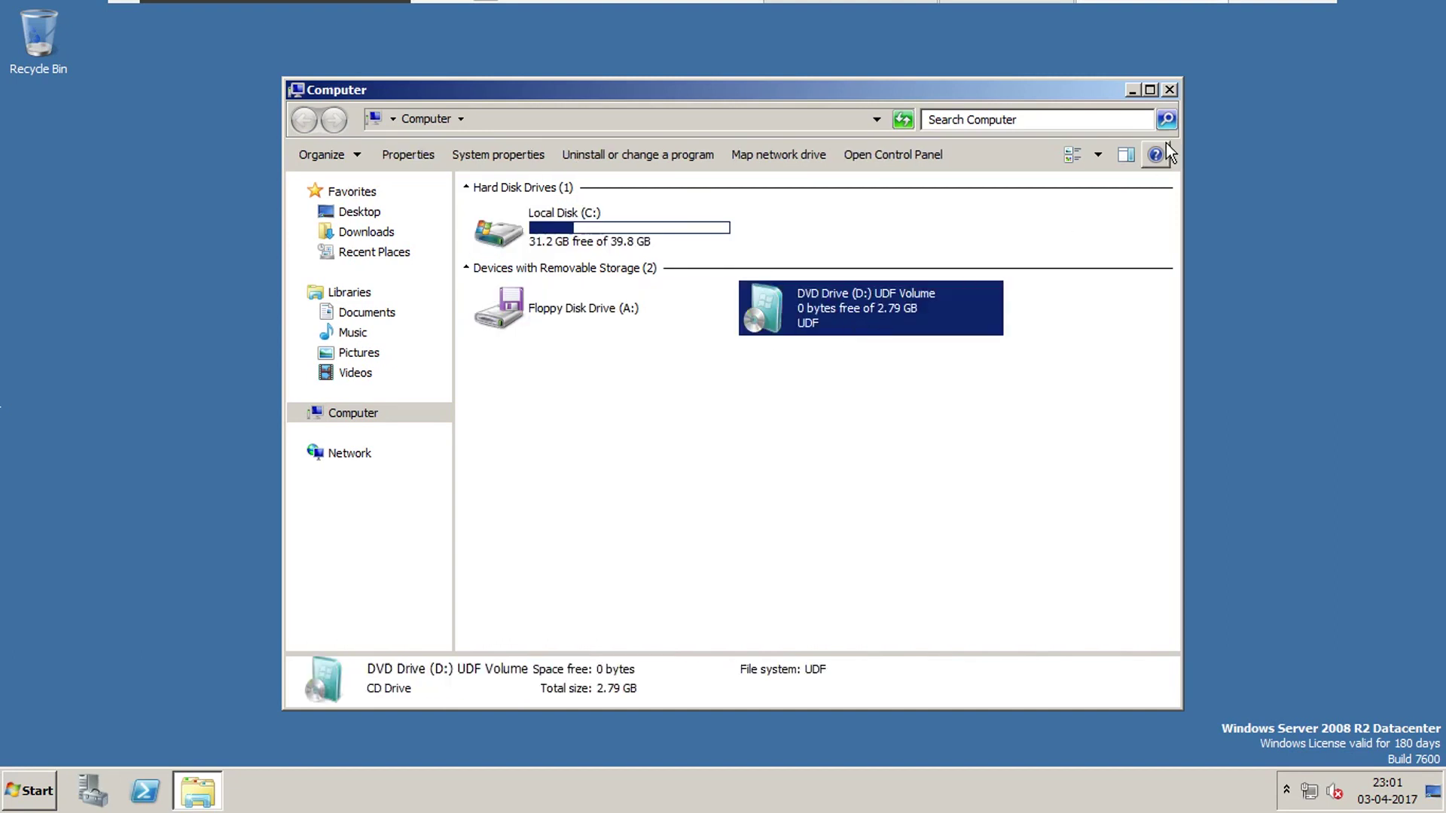
left_click(1170, 90)
left_click(34, 791)
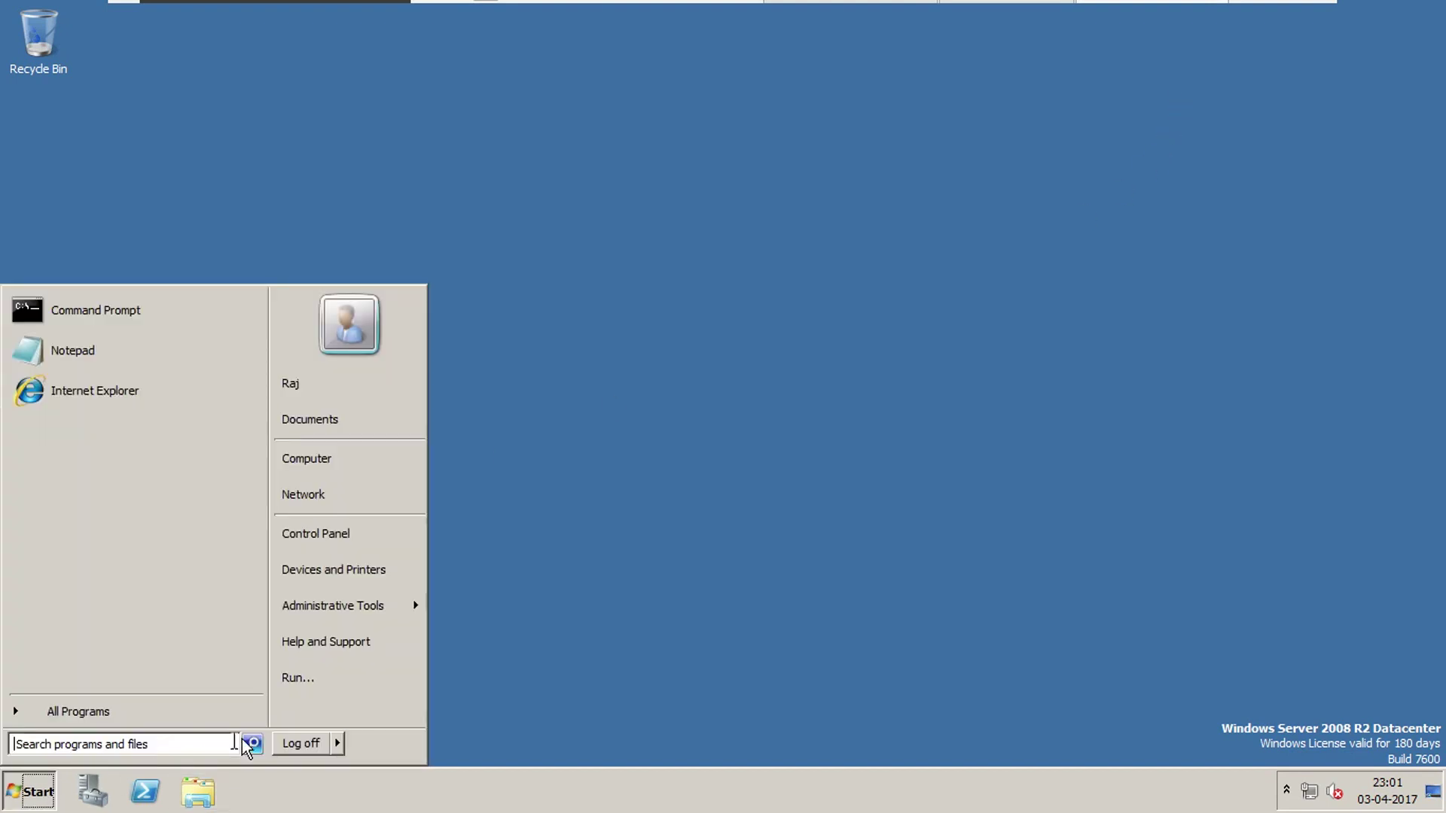
Log off the test user and sign back in as Administrator with its password.
left_click(301, 745)
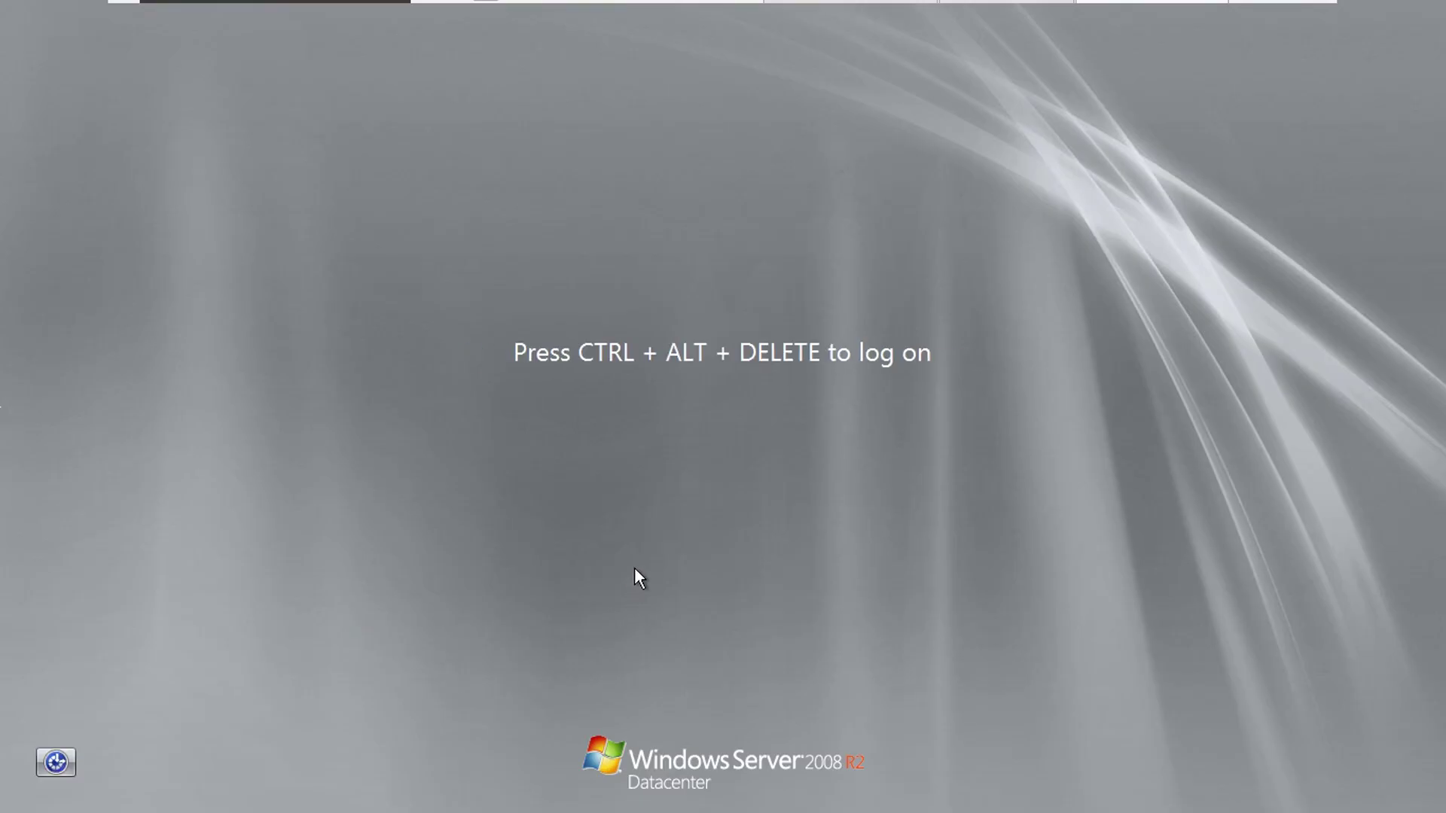
key("ctrl+alt+Delete")
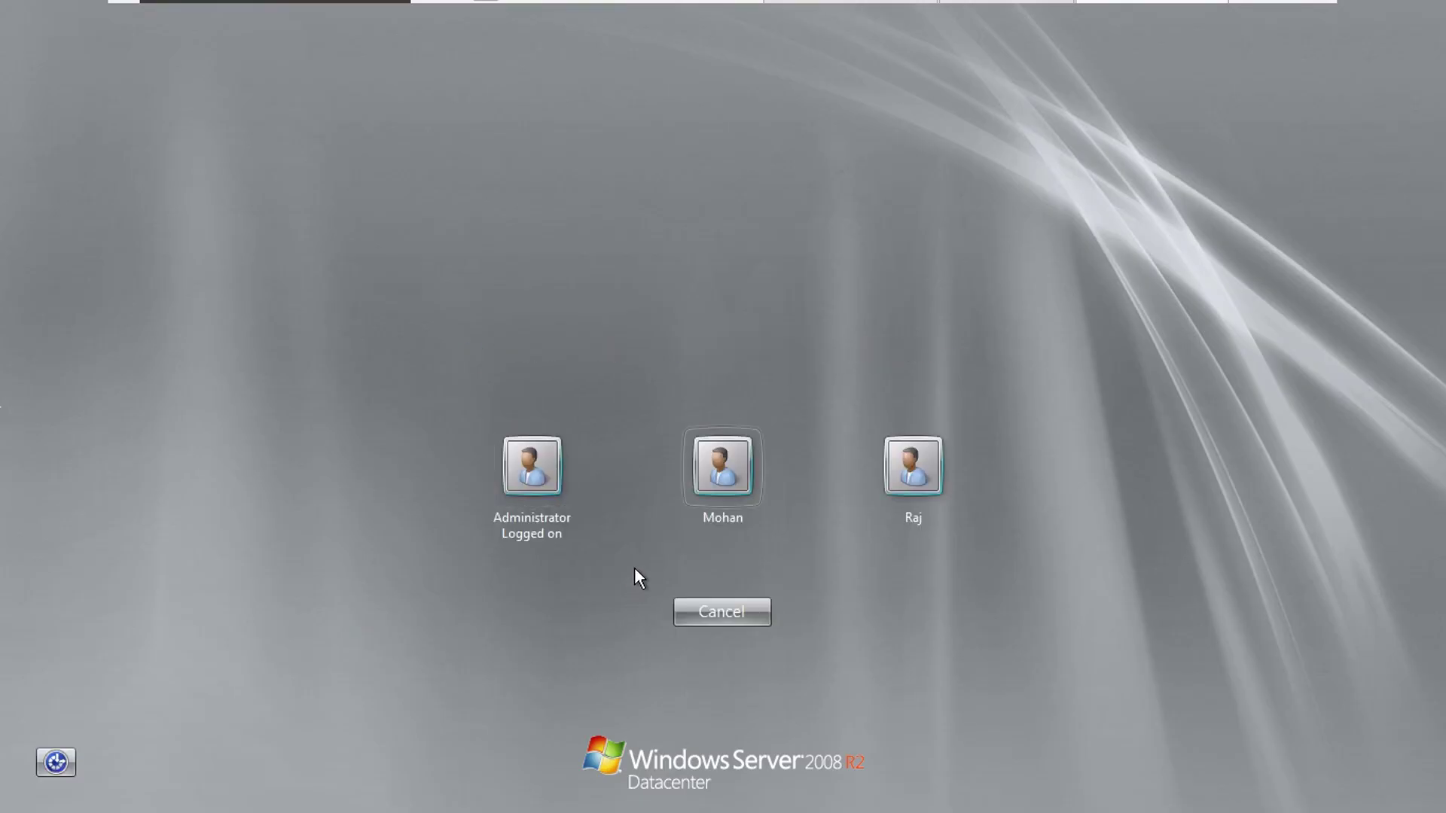
key("Return")
type("P@ssw0rd")
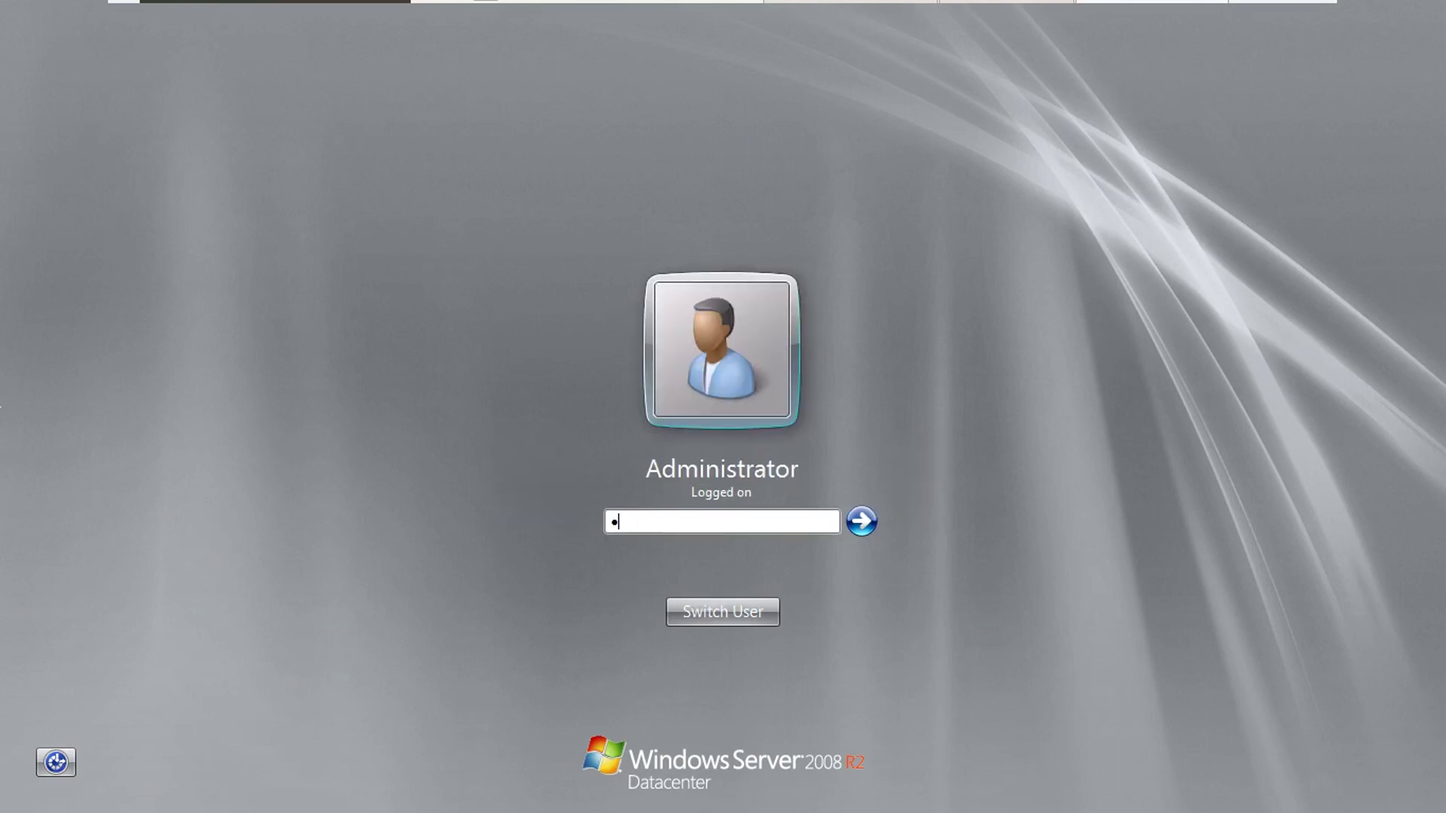
key("Return")
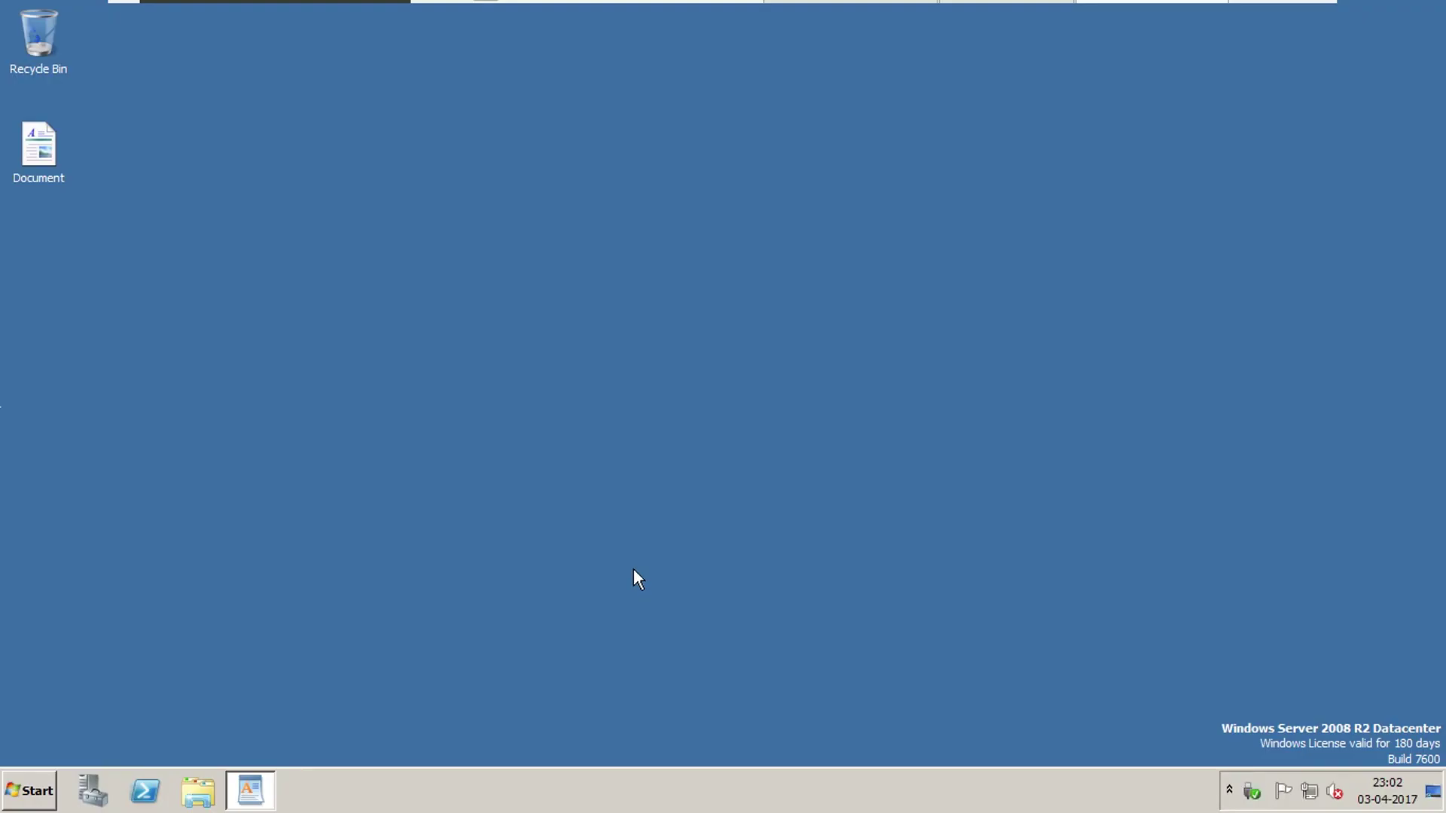
Add point 3 to the notes: hide all drives from the first test user.
left_click(256, 791)
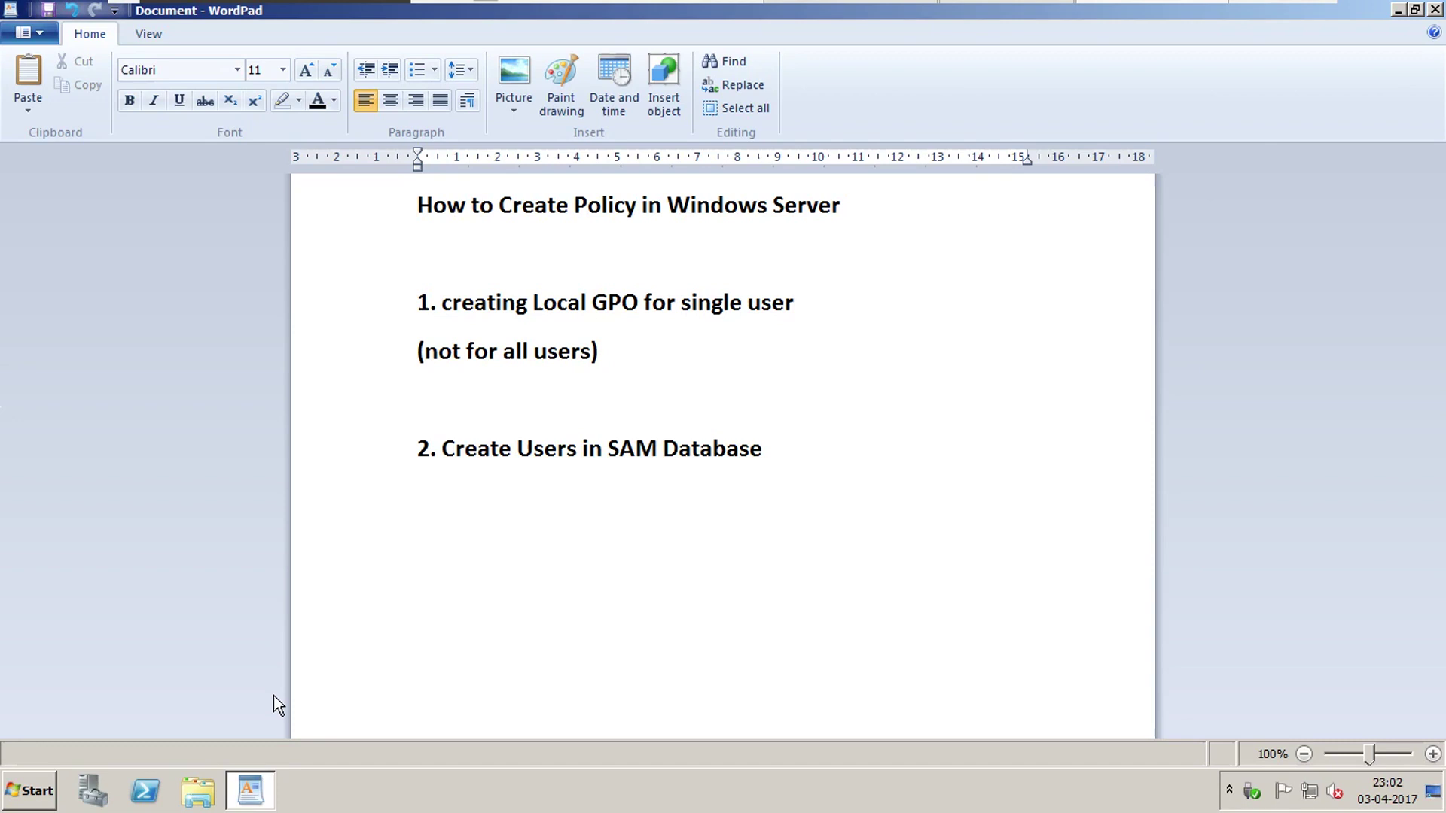
type("3.")
key("BackSpace")
key("BackSpace")
key("BackSpace")
key("Return")
type("3")
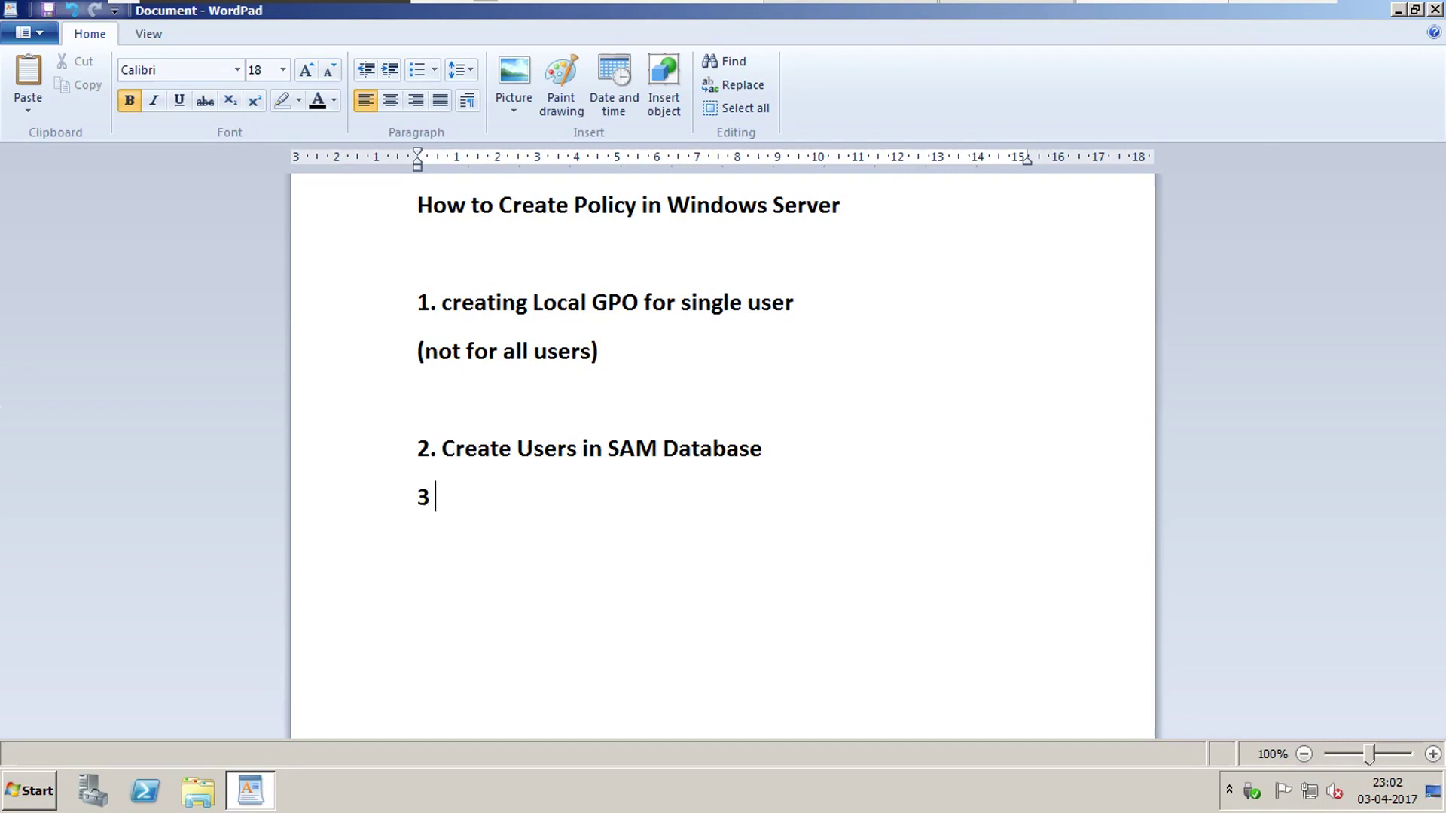
type(". I")
key("BackSpace")
type("He")
key("BackSpace")
type("ide All drive")
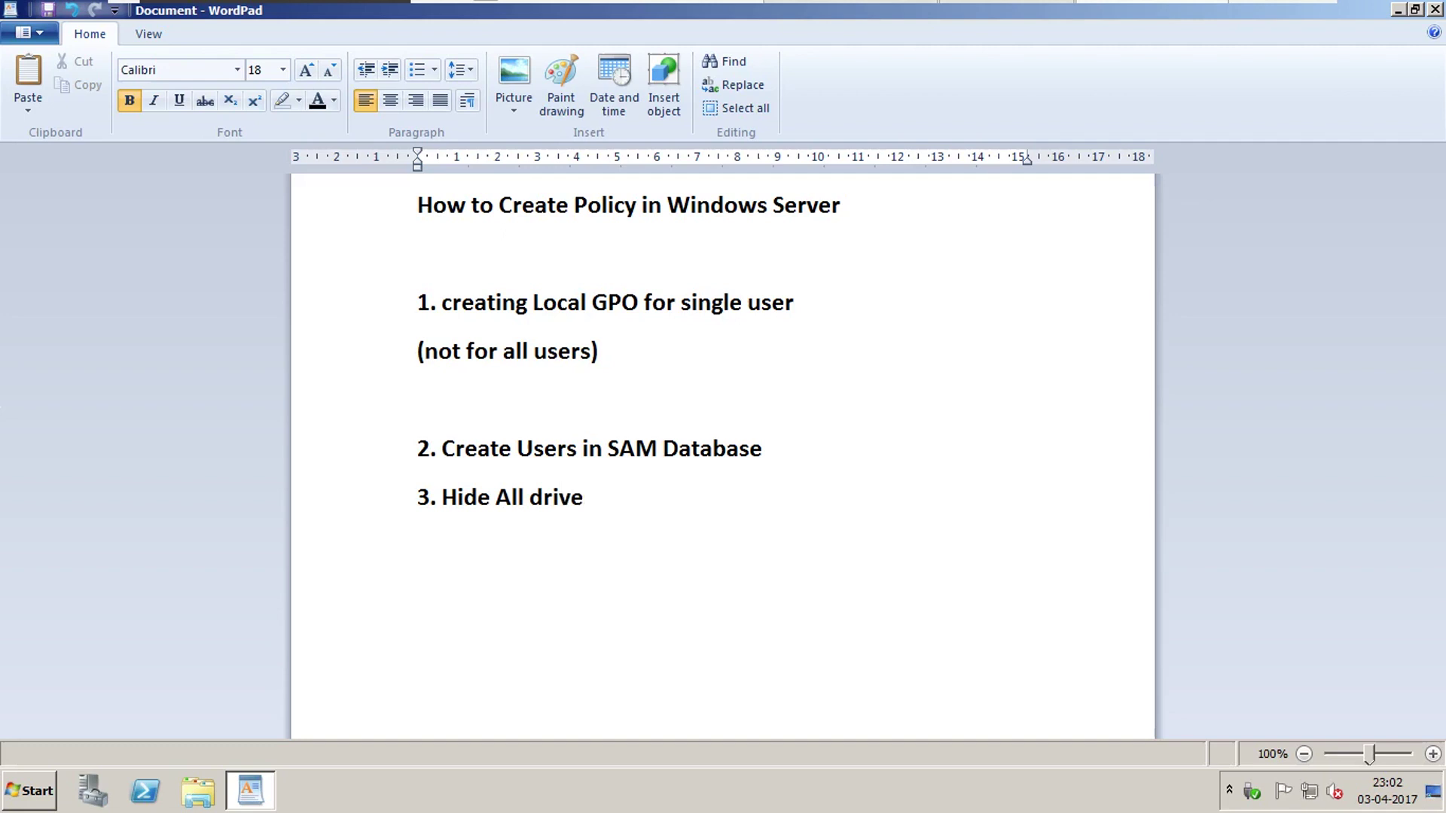
type("s to Raj Us")
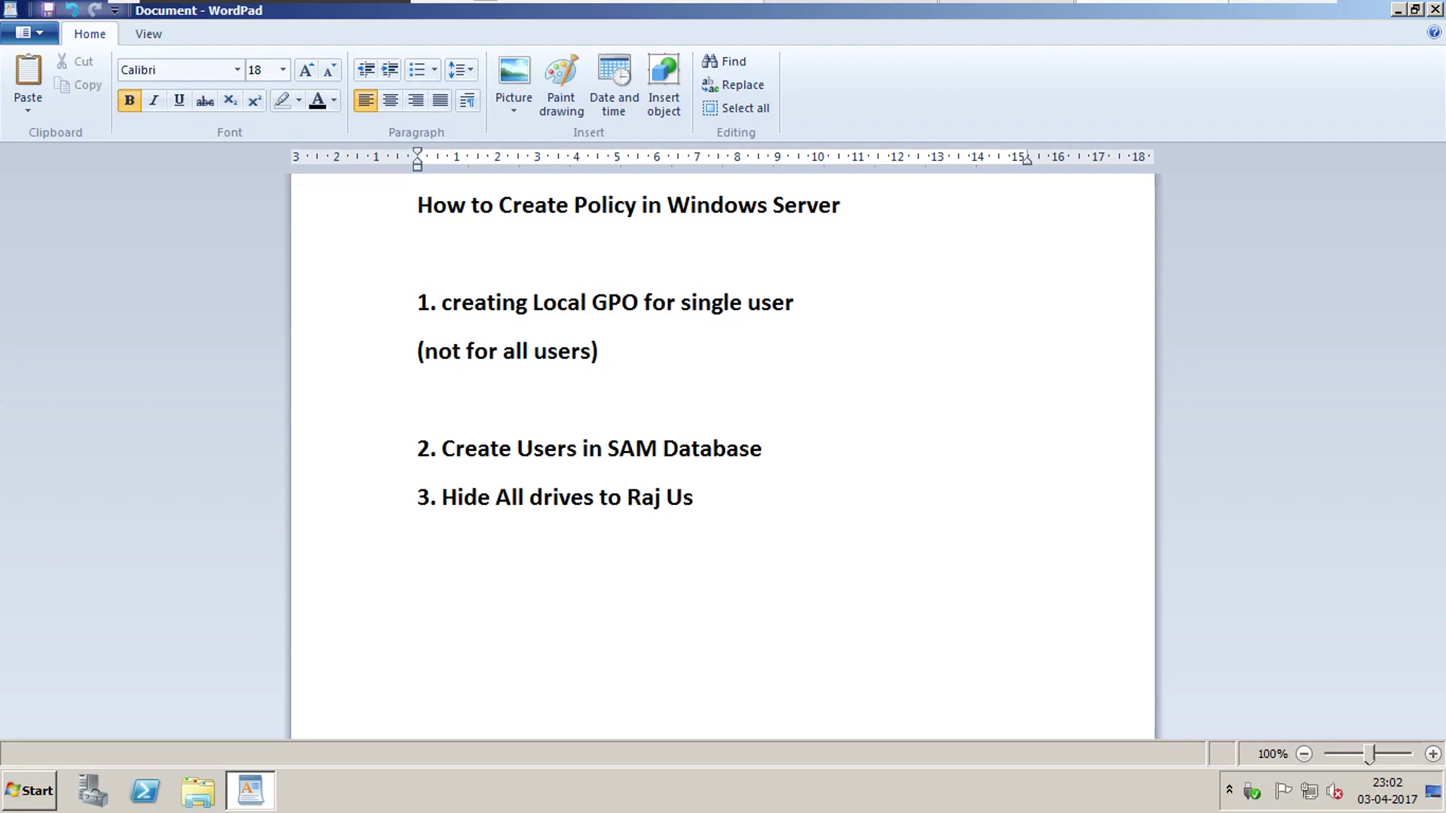
type("ers")
Add an indented 'But not for' line naming the second user, change 'Users' to 'User', and minimize WordPad.
key("Tab")
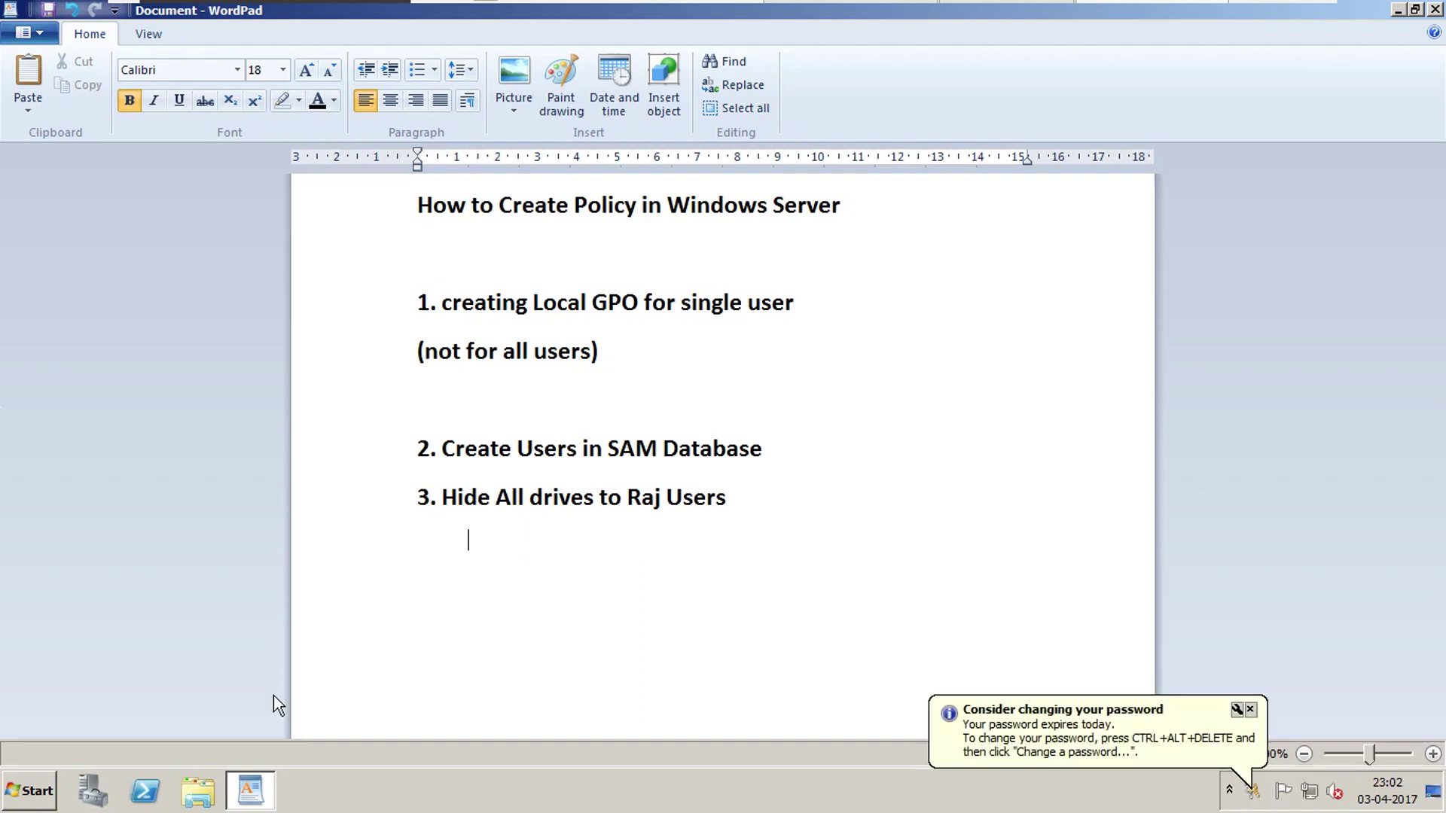
type("But not for ")
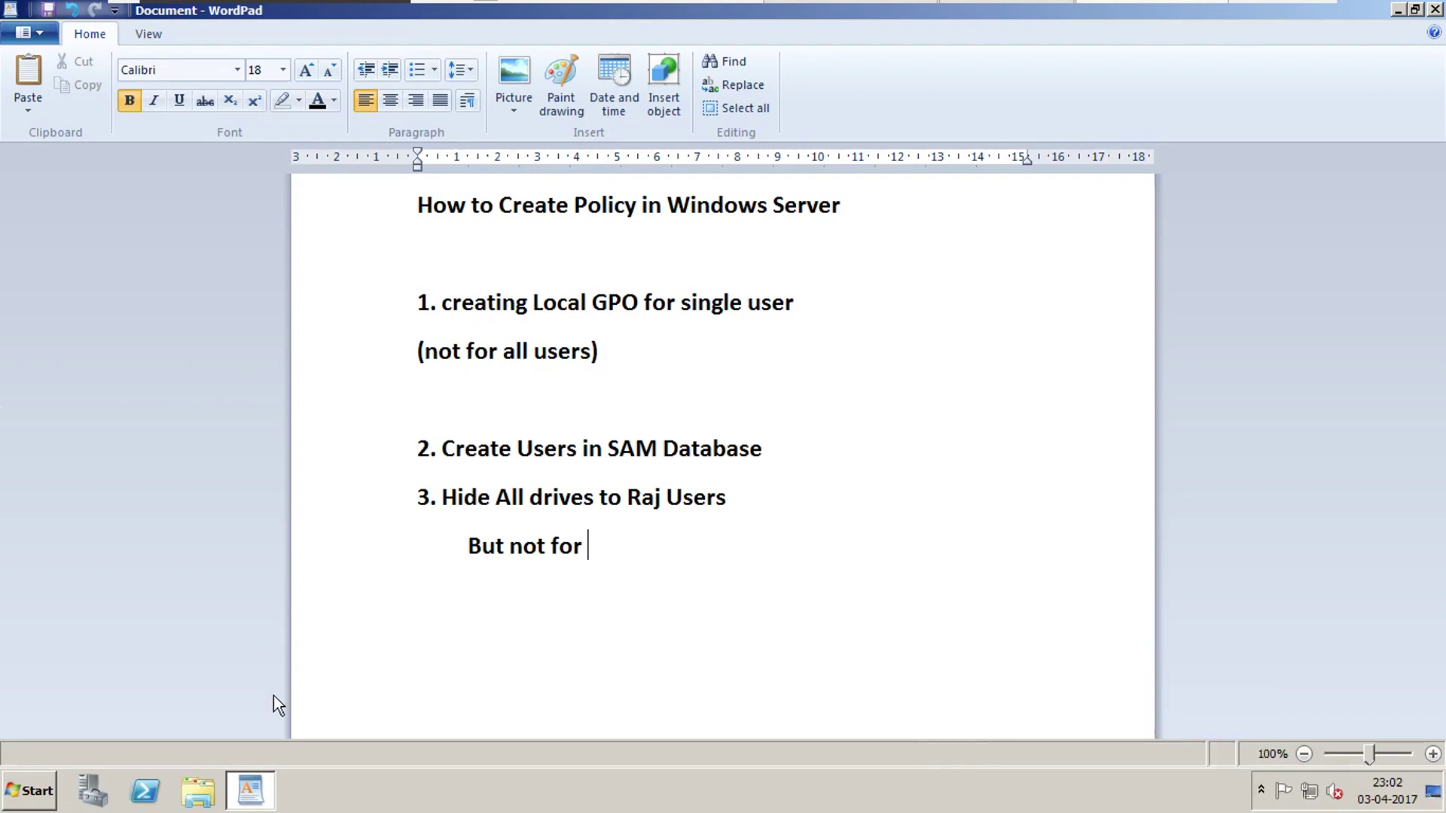
type("Mohan.")
left_click_drag(628, 497, 670, 499)
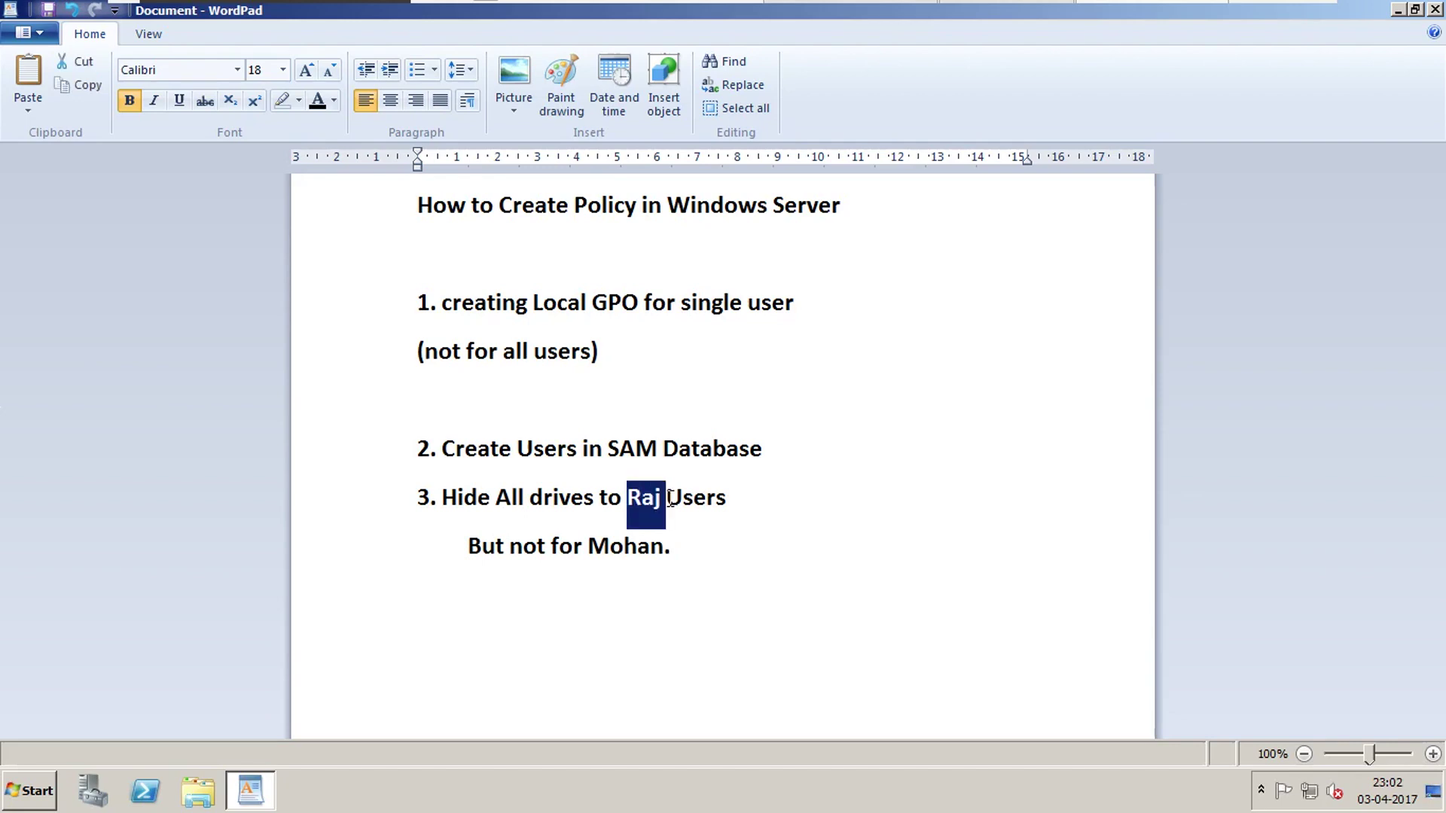
left_click(731, 506)
key("BackSpace")
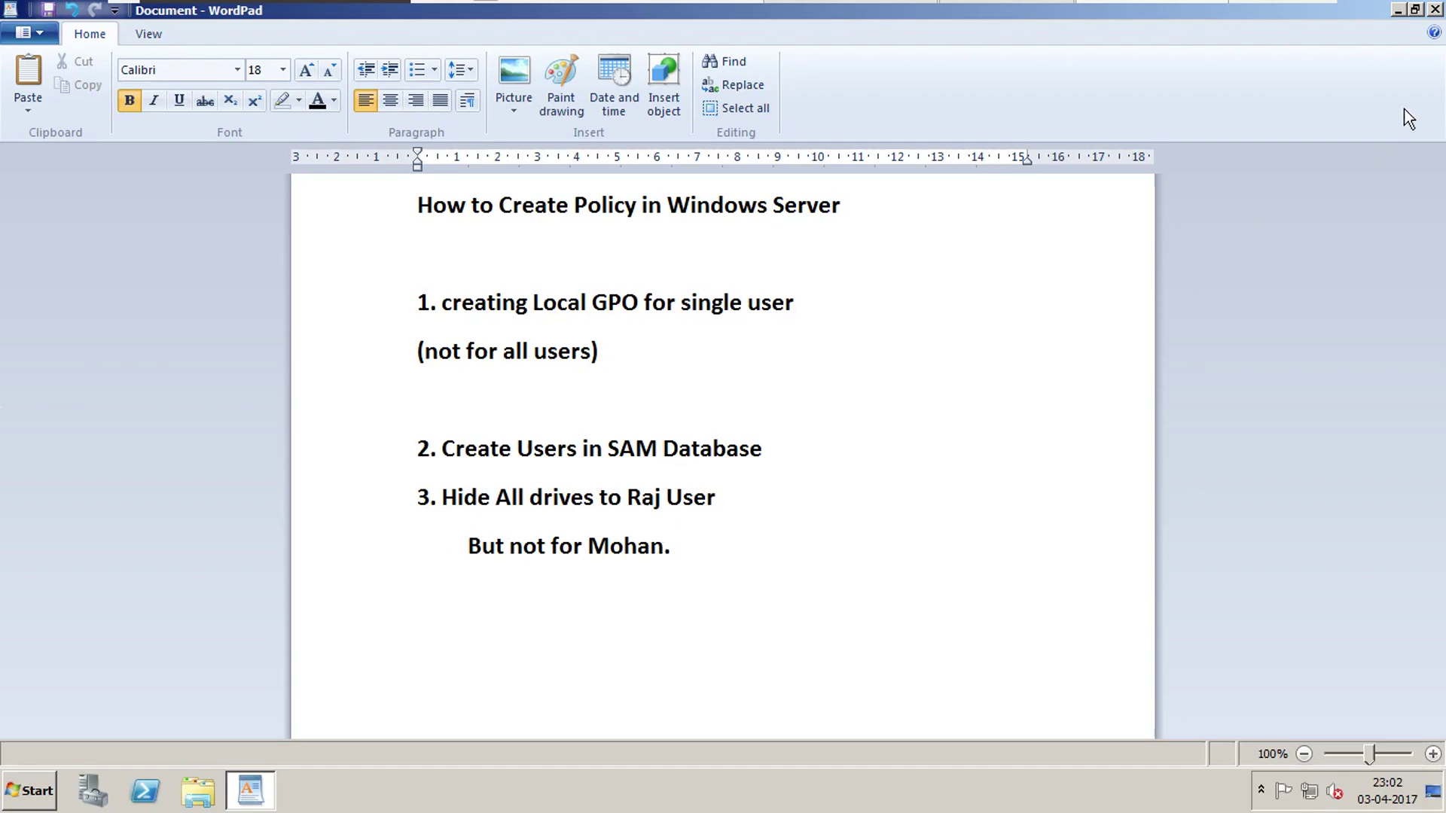
left_click(1398, 11)
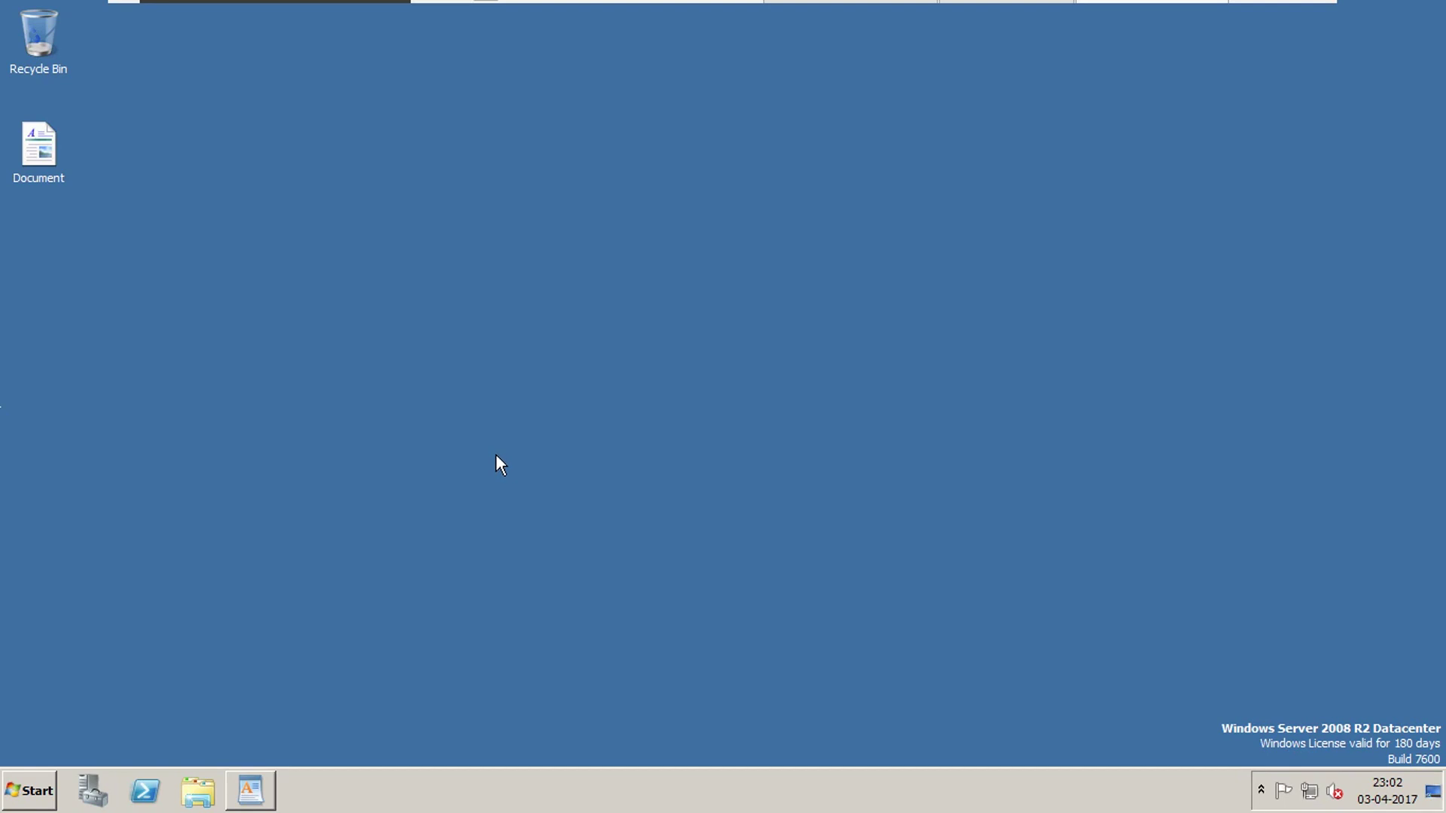
Run mmc from Start > Run to open an empty Console1, move it aside, and switch back to WordPad.
left_click(35, 785)
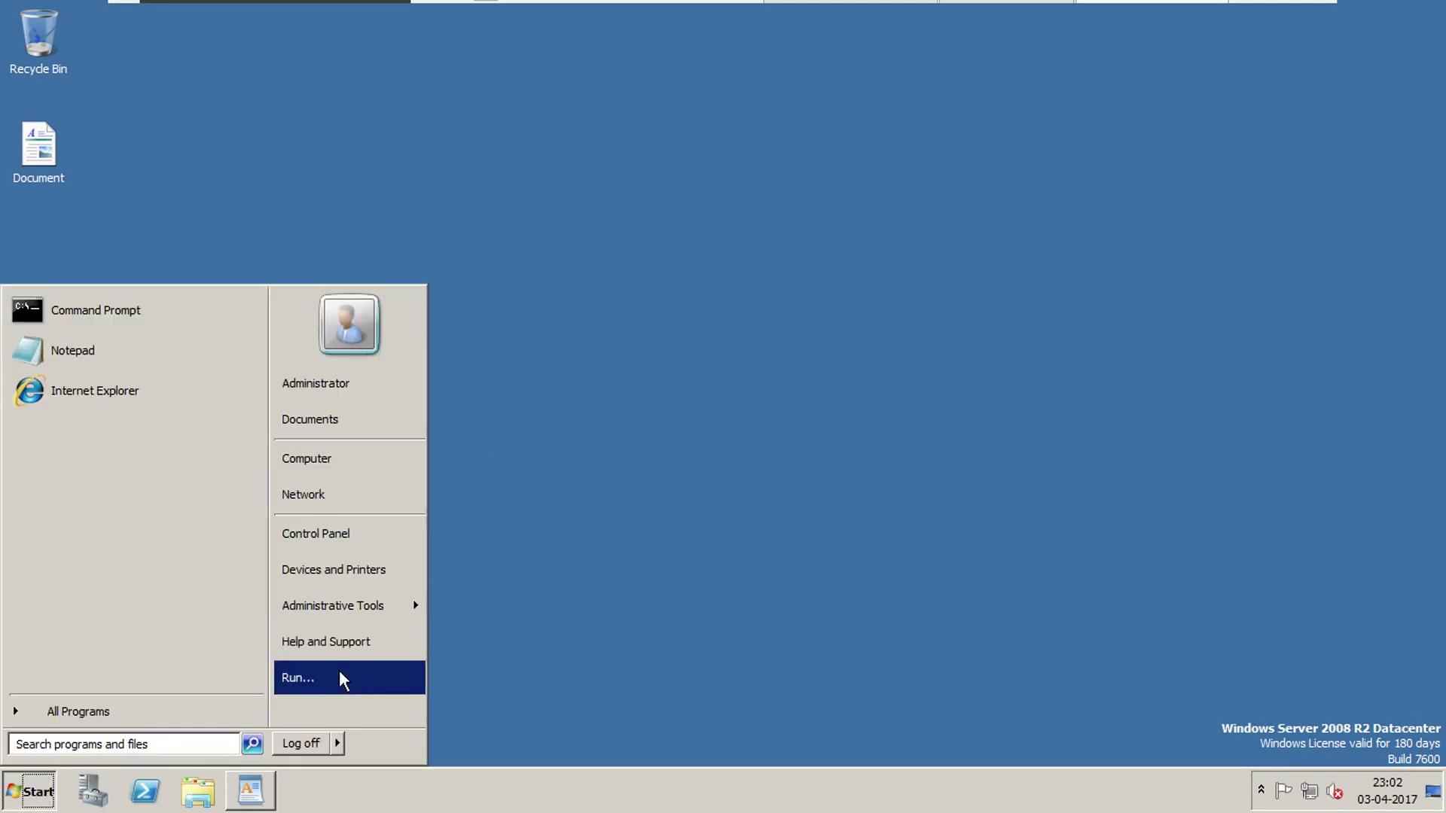
left_click(342, 678)
left_click_drag(316, 536, 696, 333)
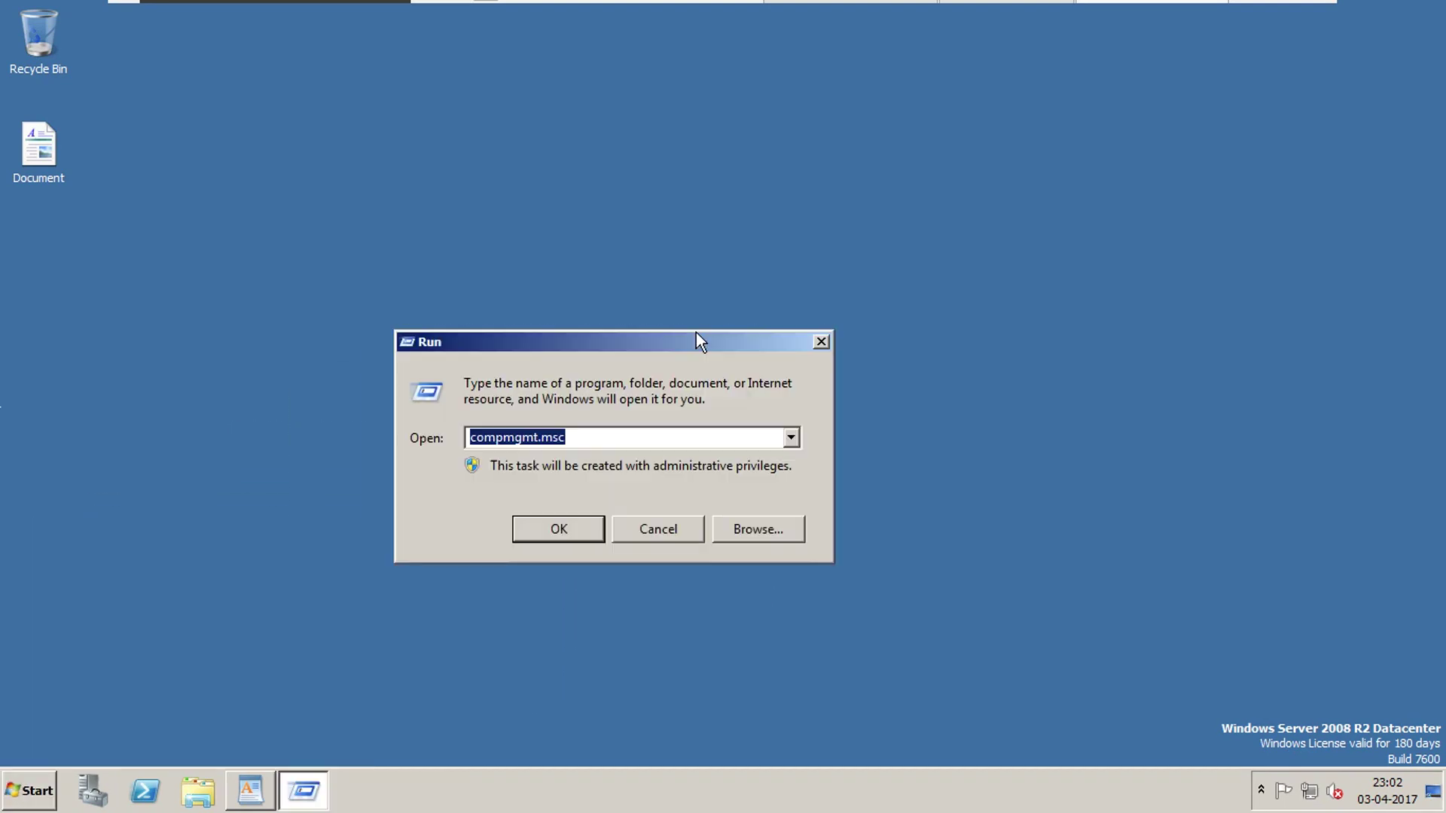
type("mmc")
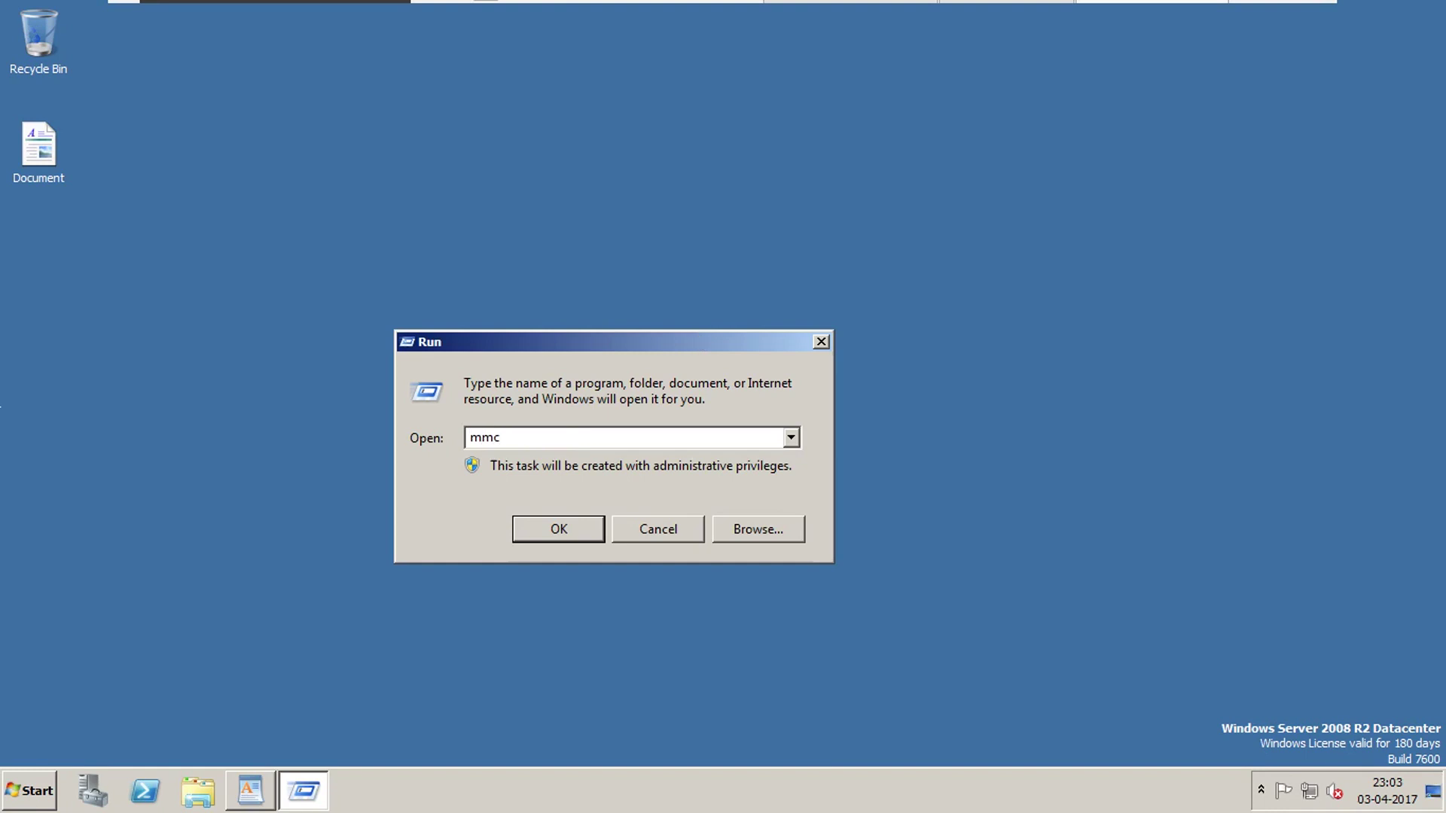
left_click(538, 522)
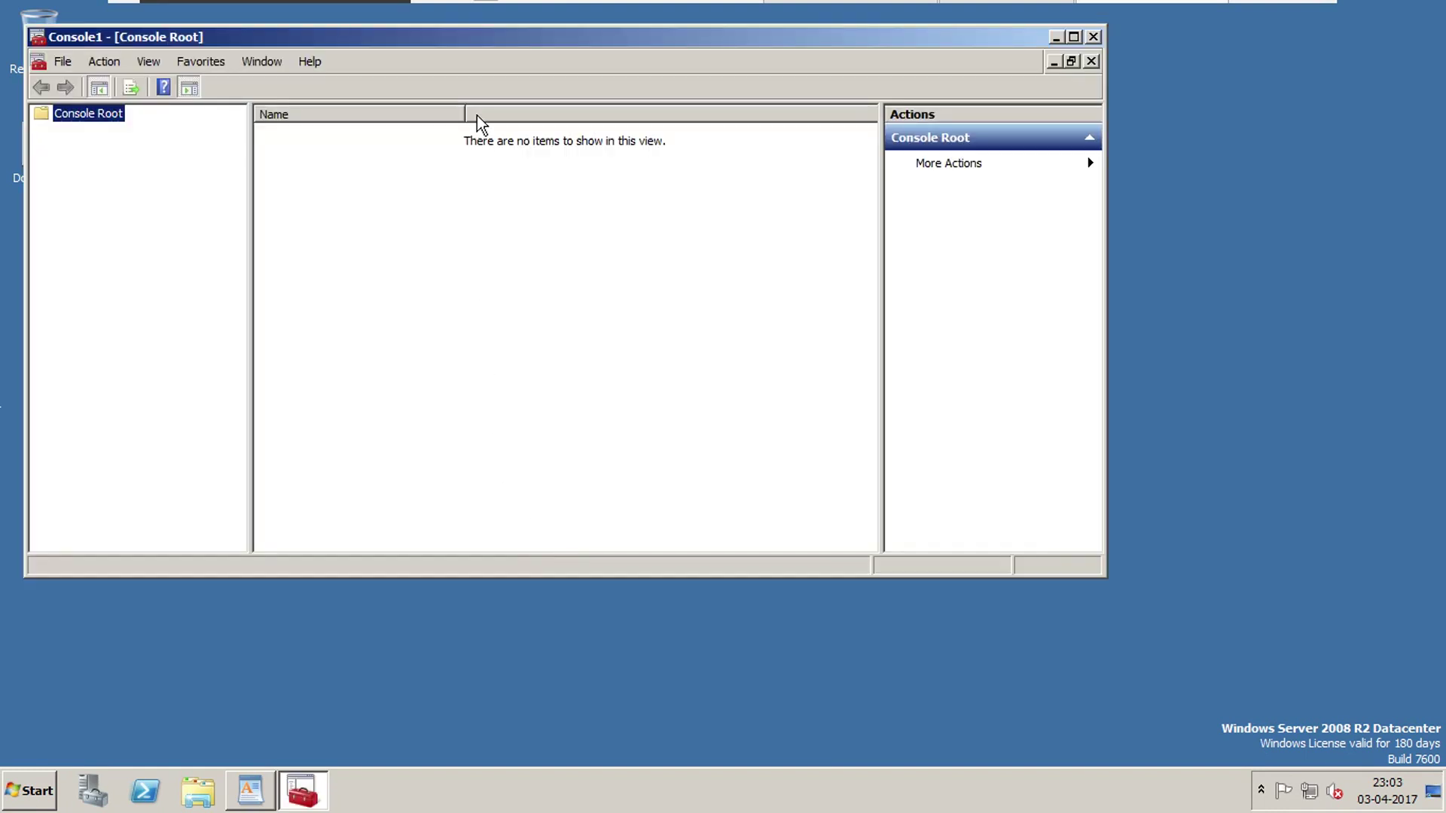
left_click_drag(498, 49, 628, 111)
key("alt+Tab")
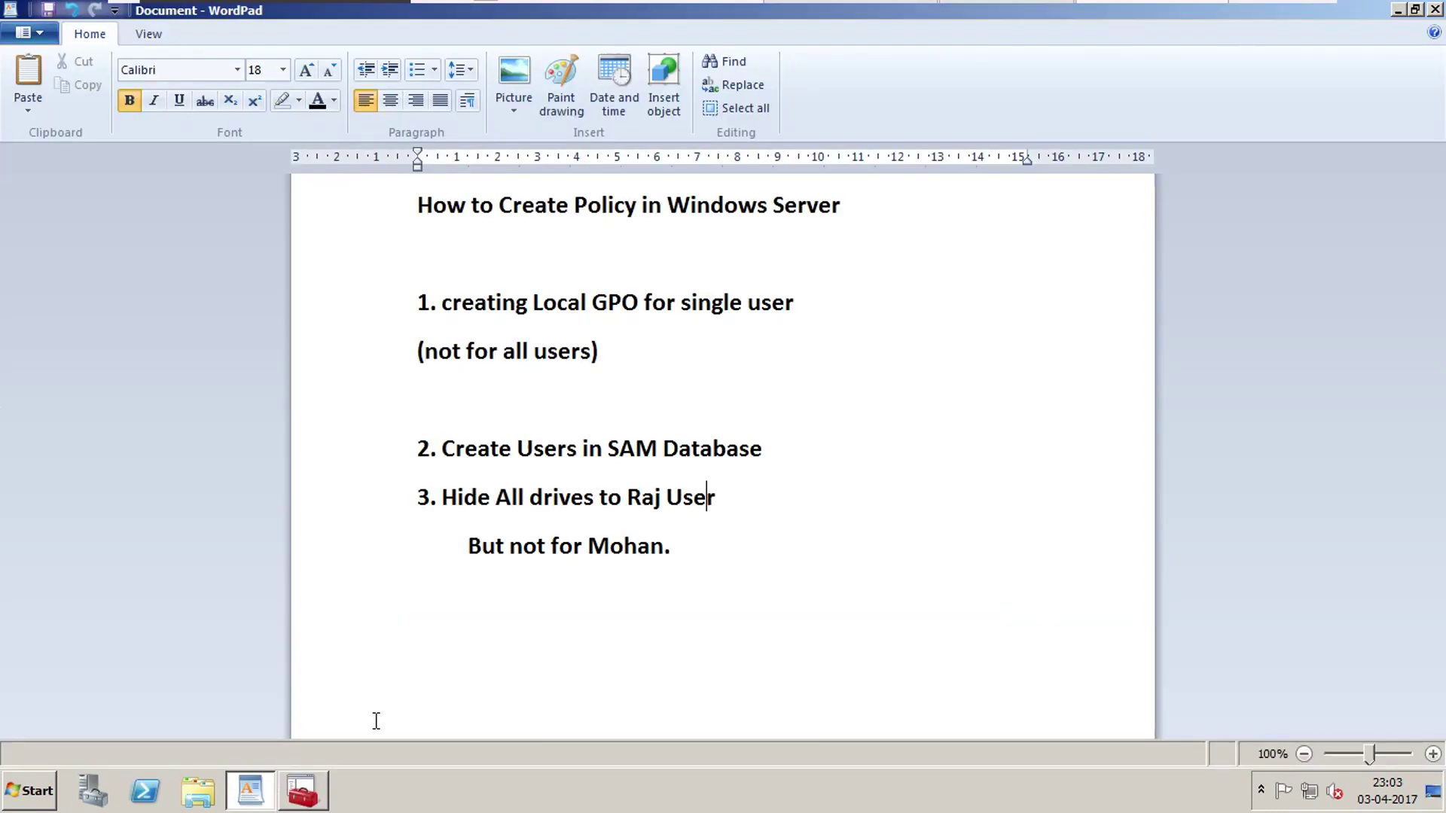
Add the lines 'mmc' and 'microsoft management console' below the hide-all-drives note in WordPad.
key("Return")
key("Return")
type("mmc")
key("Return")
key("Return")
key("Return")
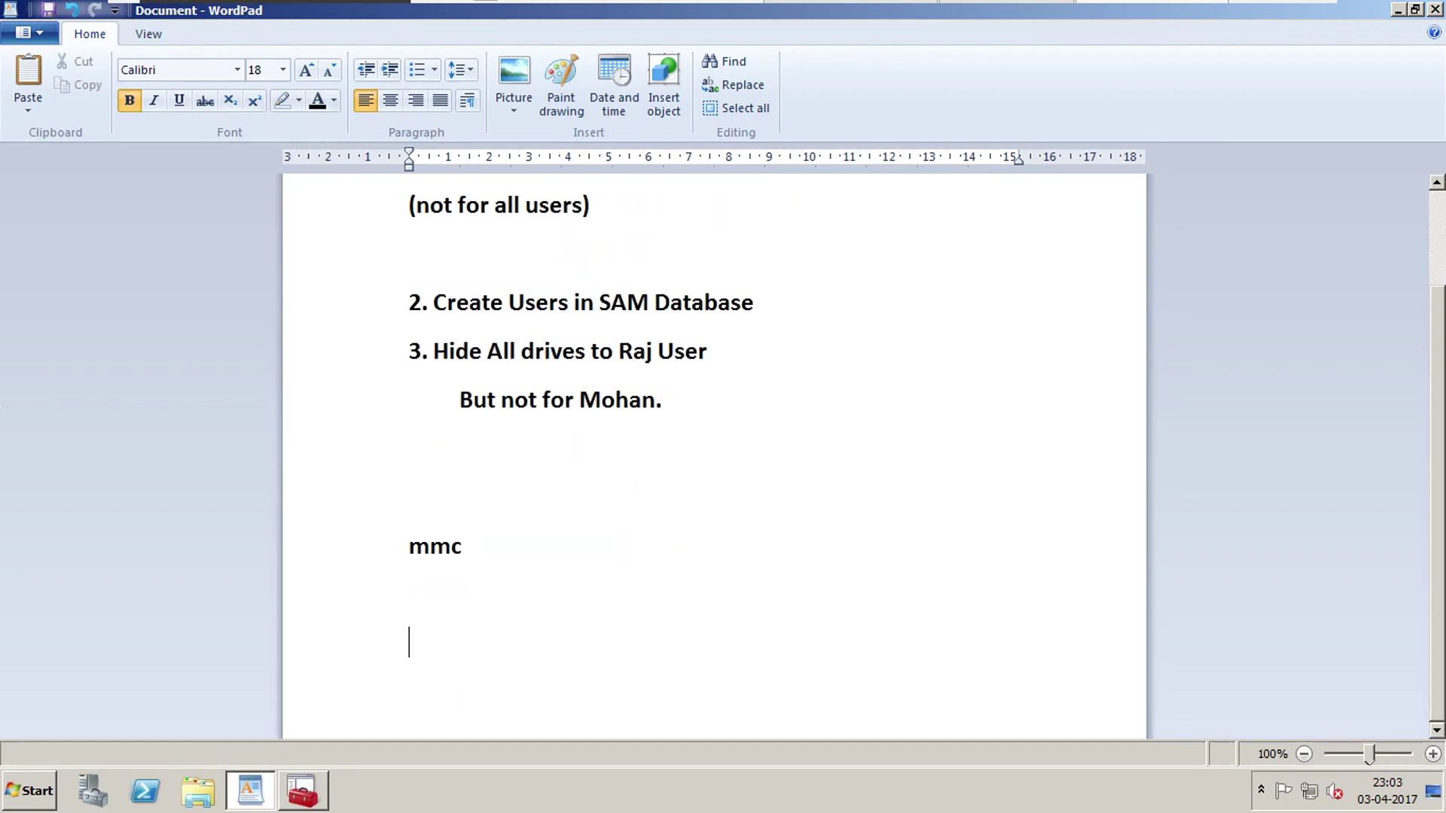
key("BackSpace")
type("microsoft ma")
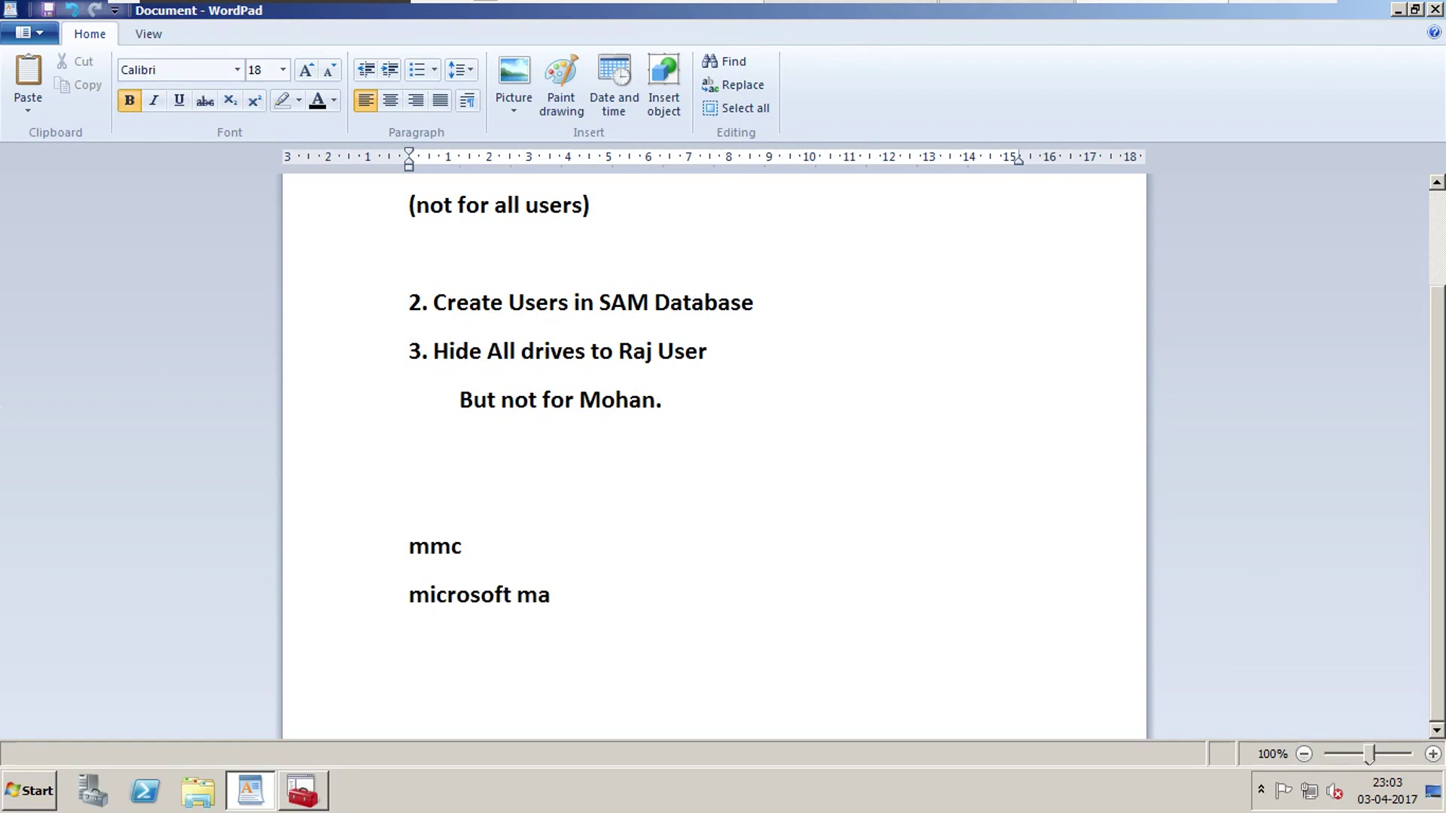
type("nagement co")
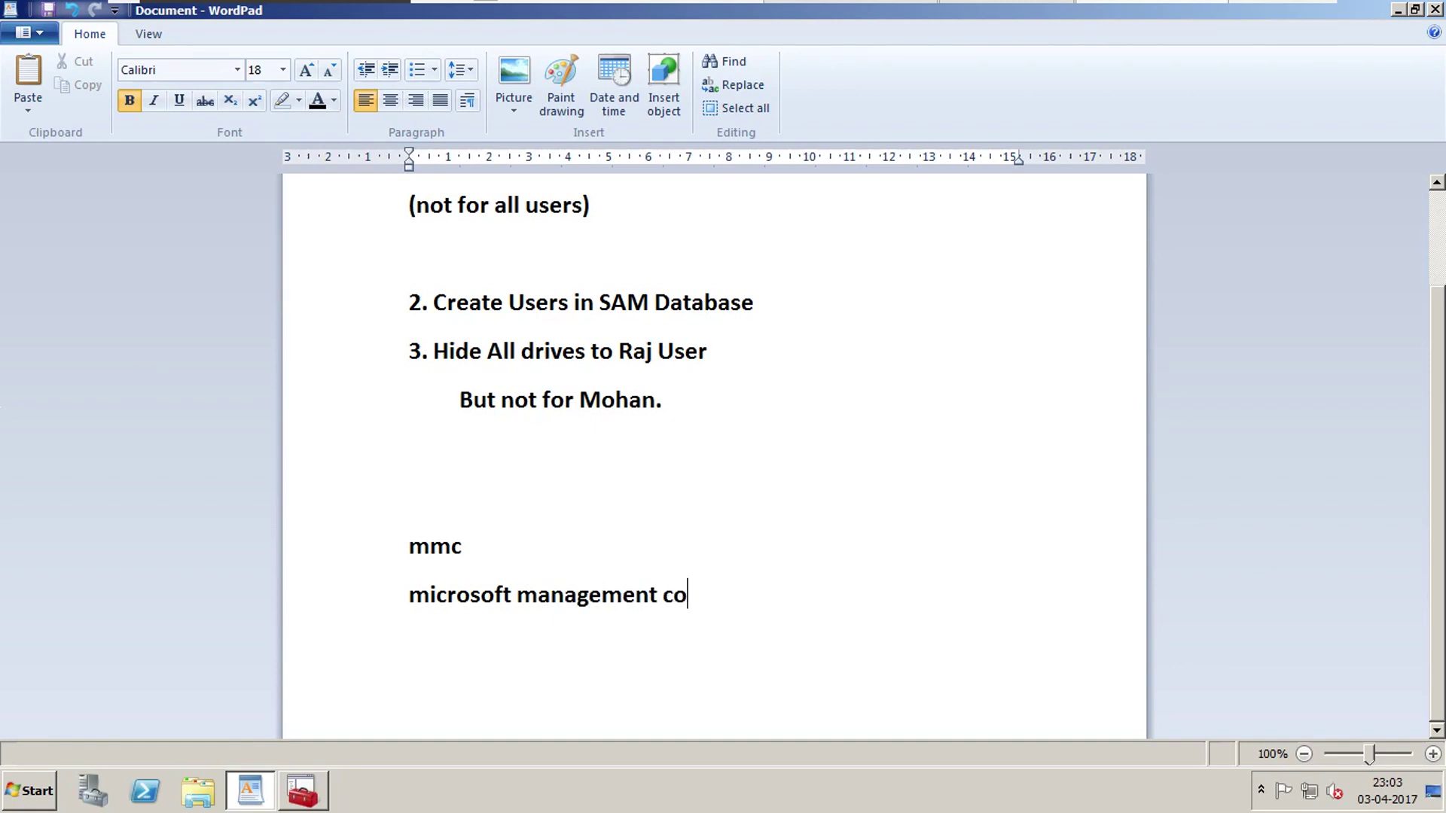
type("nsole")
right_click(729, 526)
Add the Group Policy Object snap-in to the console via File > Add/Remove Snap-in.
left_click(312, 791)
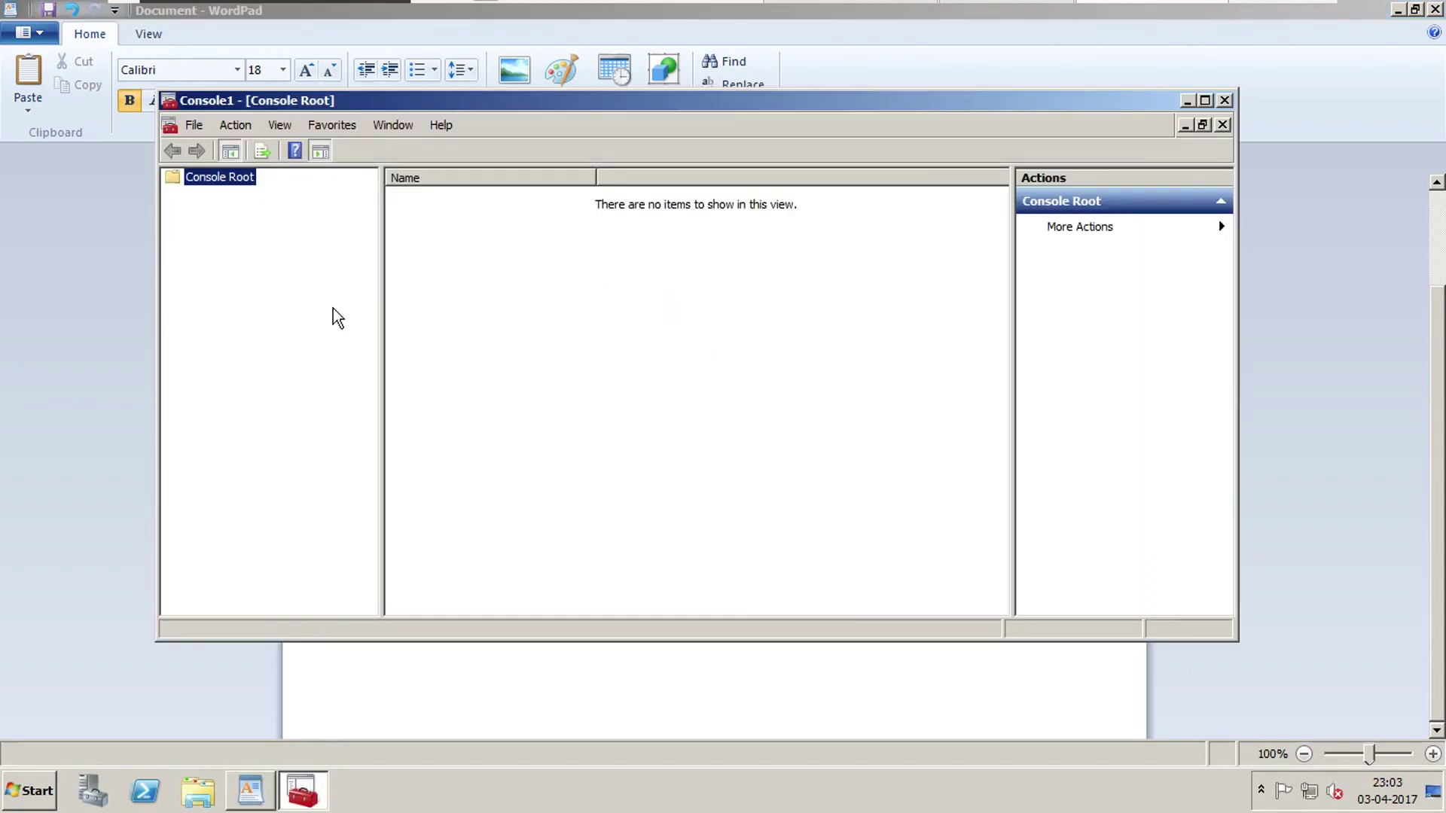
left_click(198, 126)
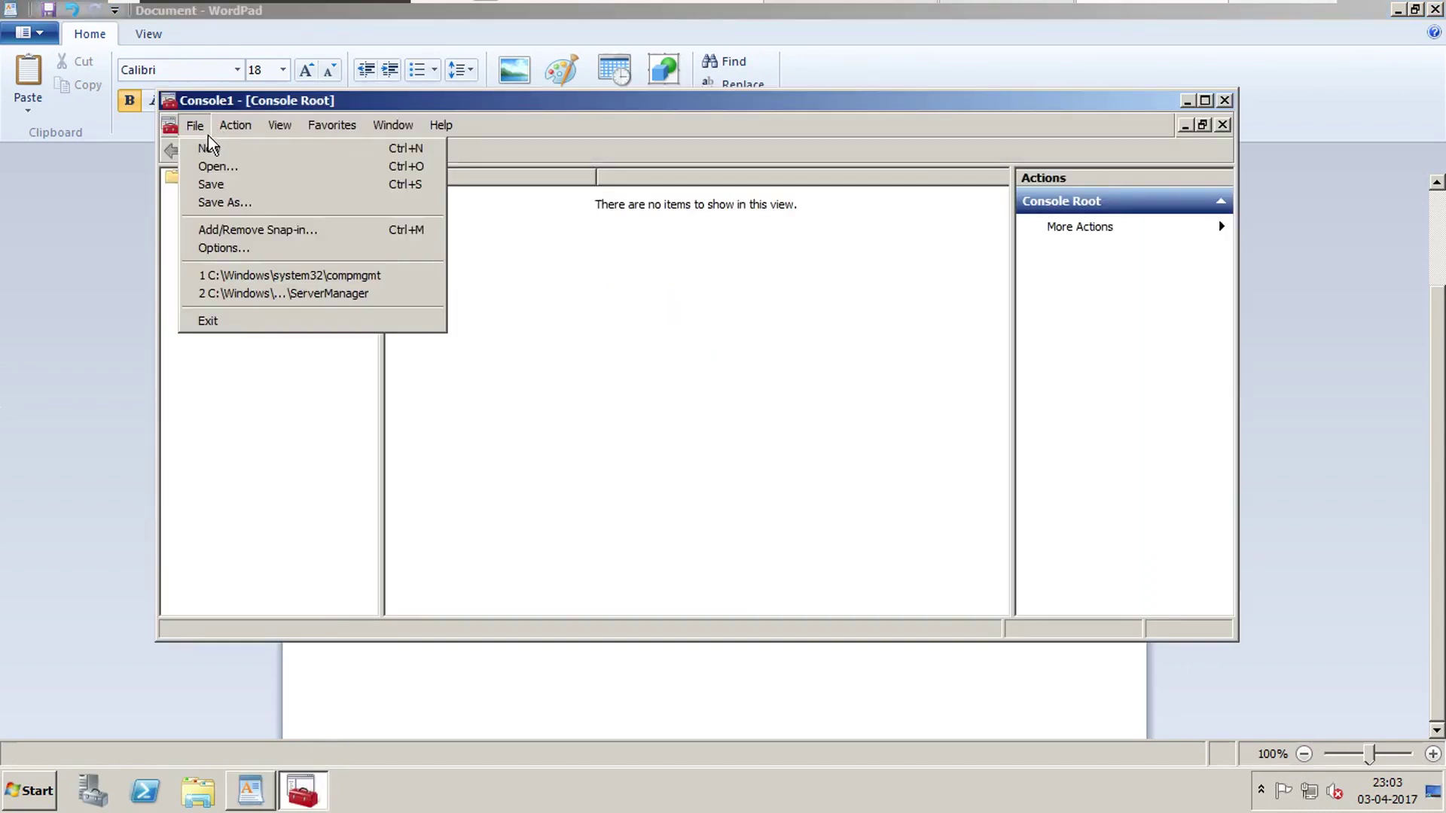
left_click(280, 233)
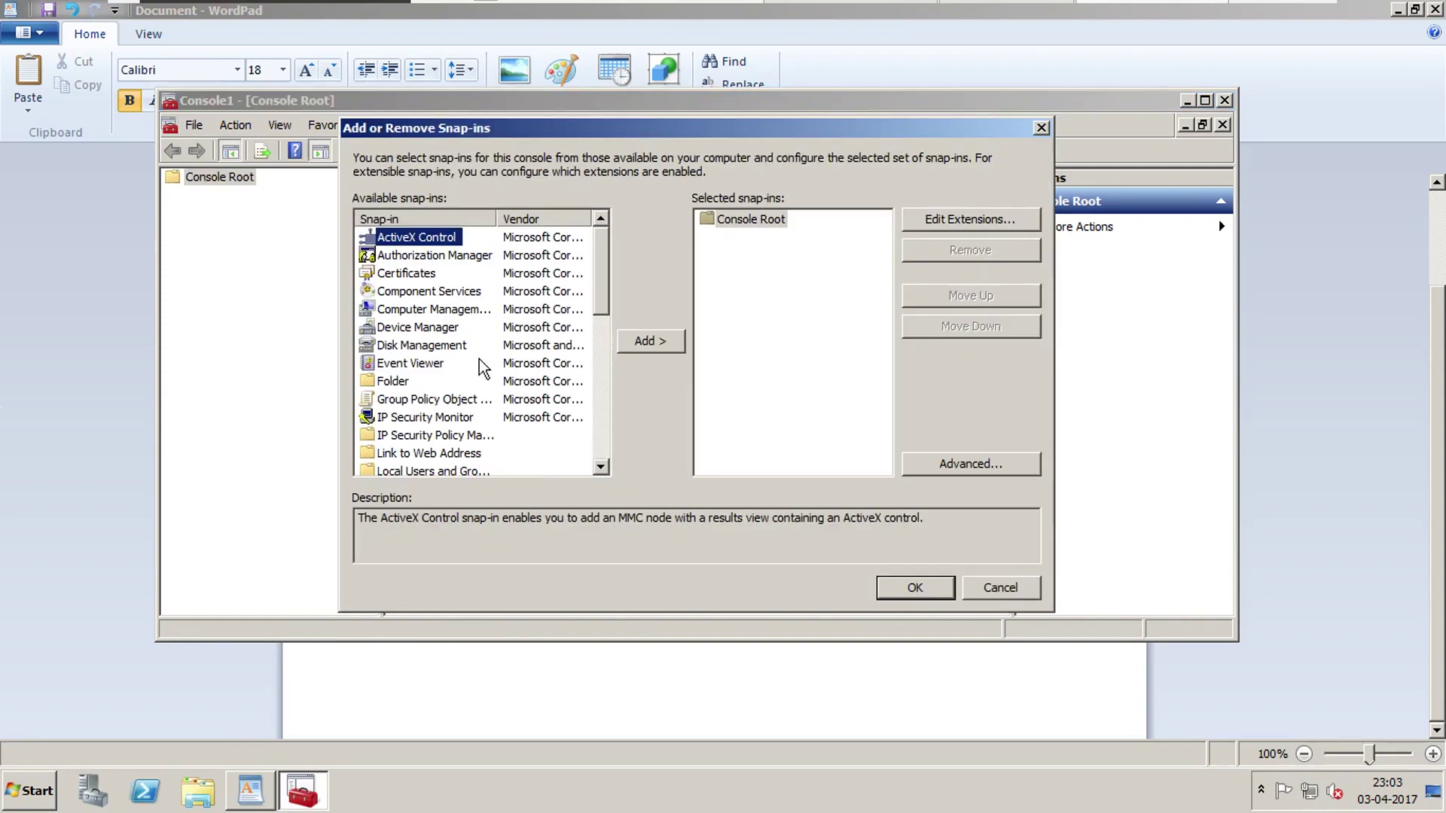
left_click(411, 400)
left_click(647, 341)
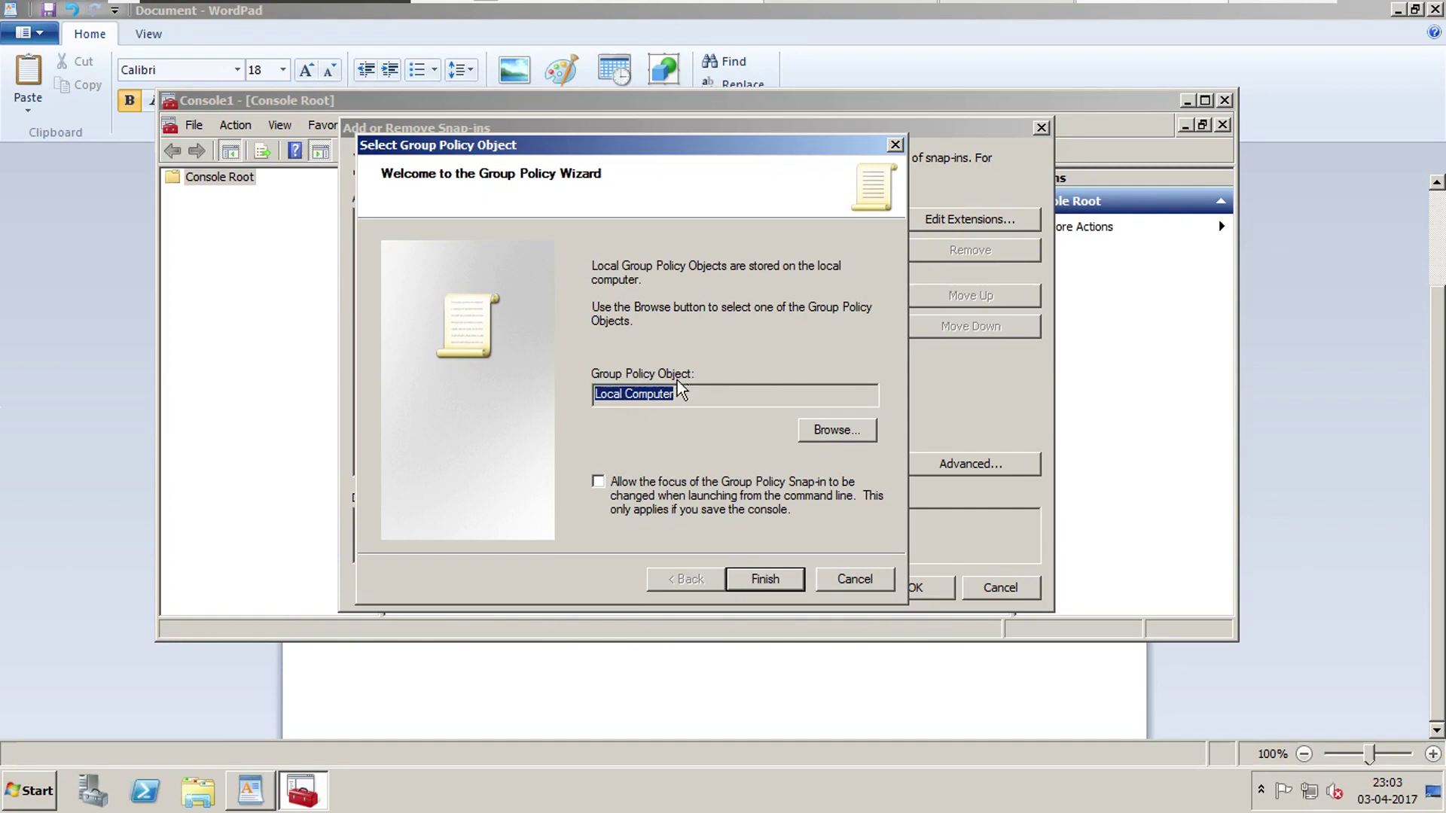
Target the Group Policy Object at a single local user account and load it into Console1.
left_click(826, 431)
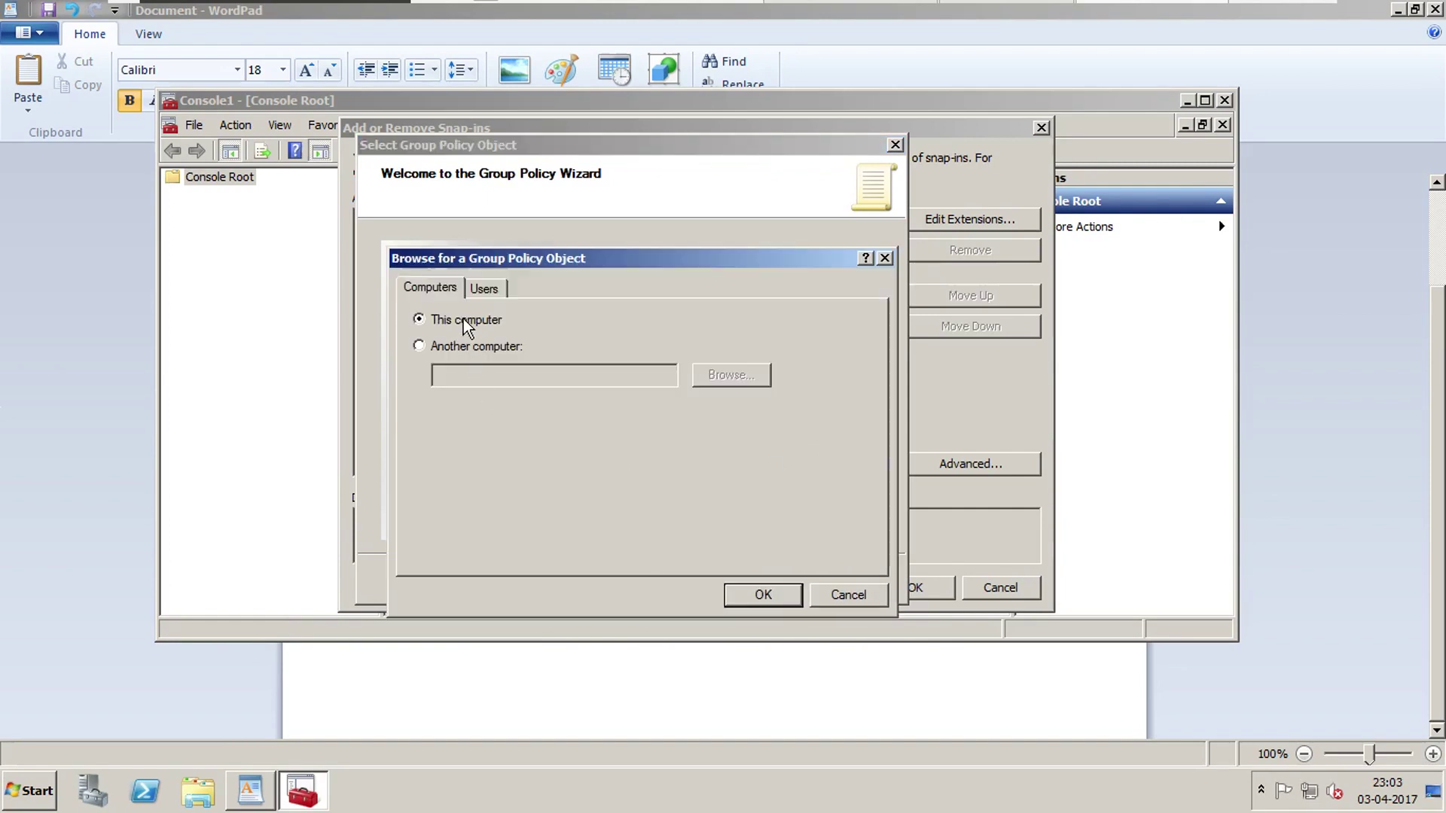
left_click(487, 297)
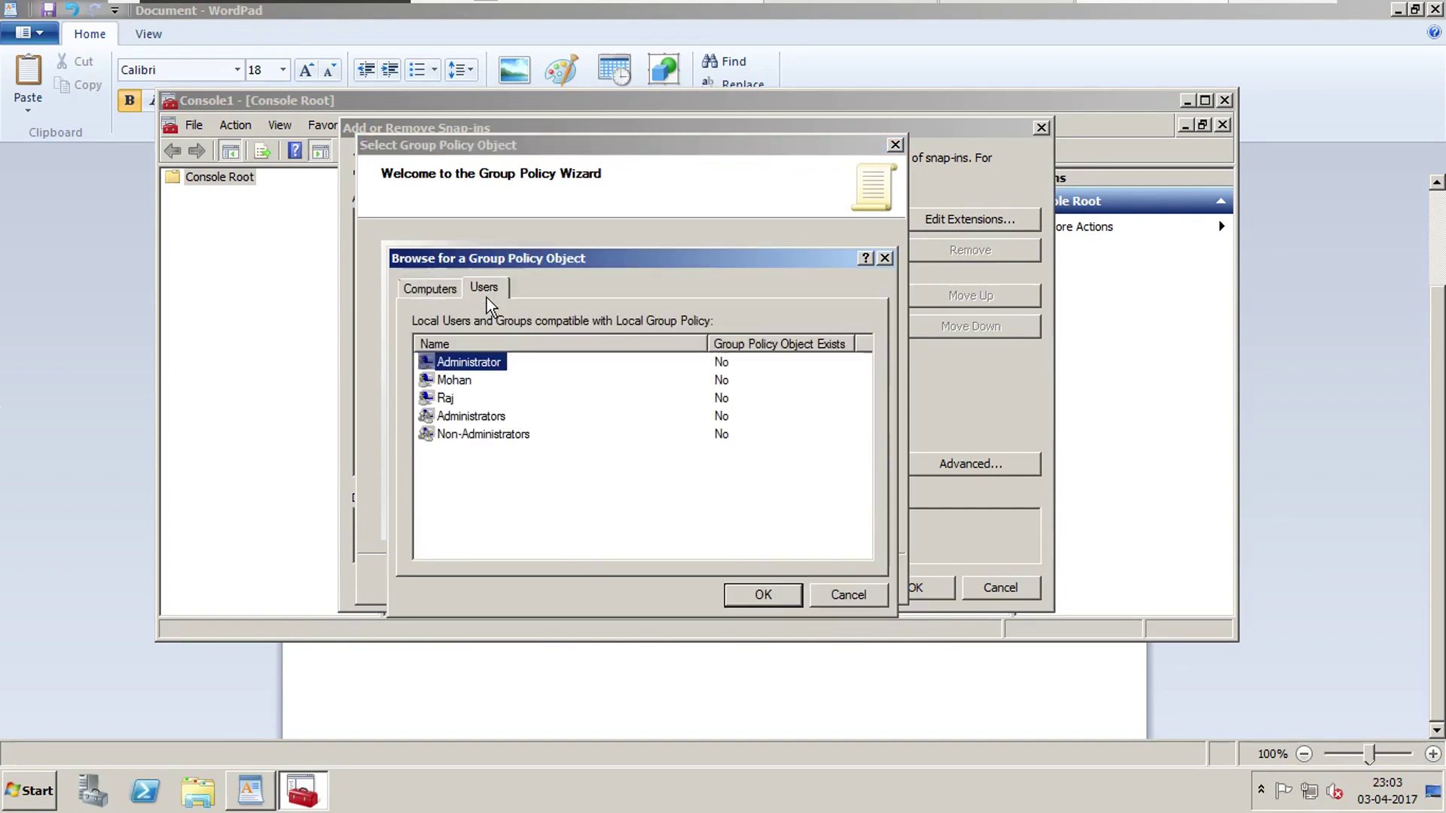
left_click(451, 399)
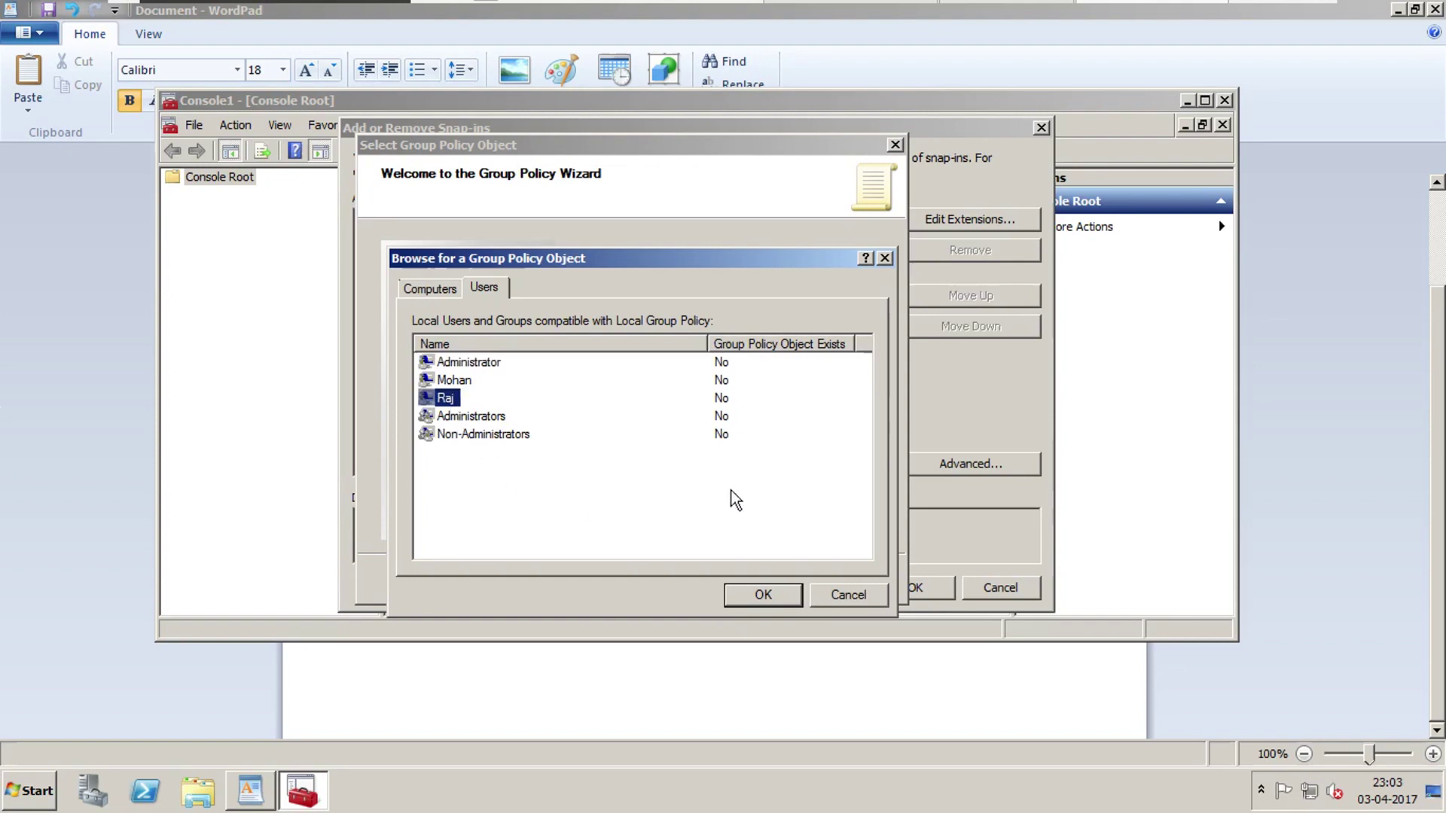
left_click(763, 594)
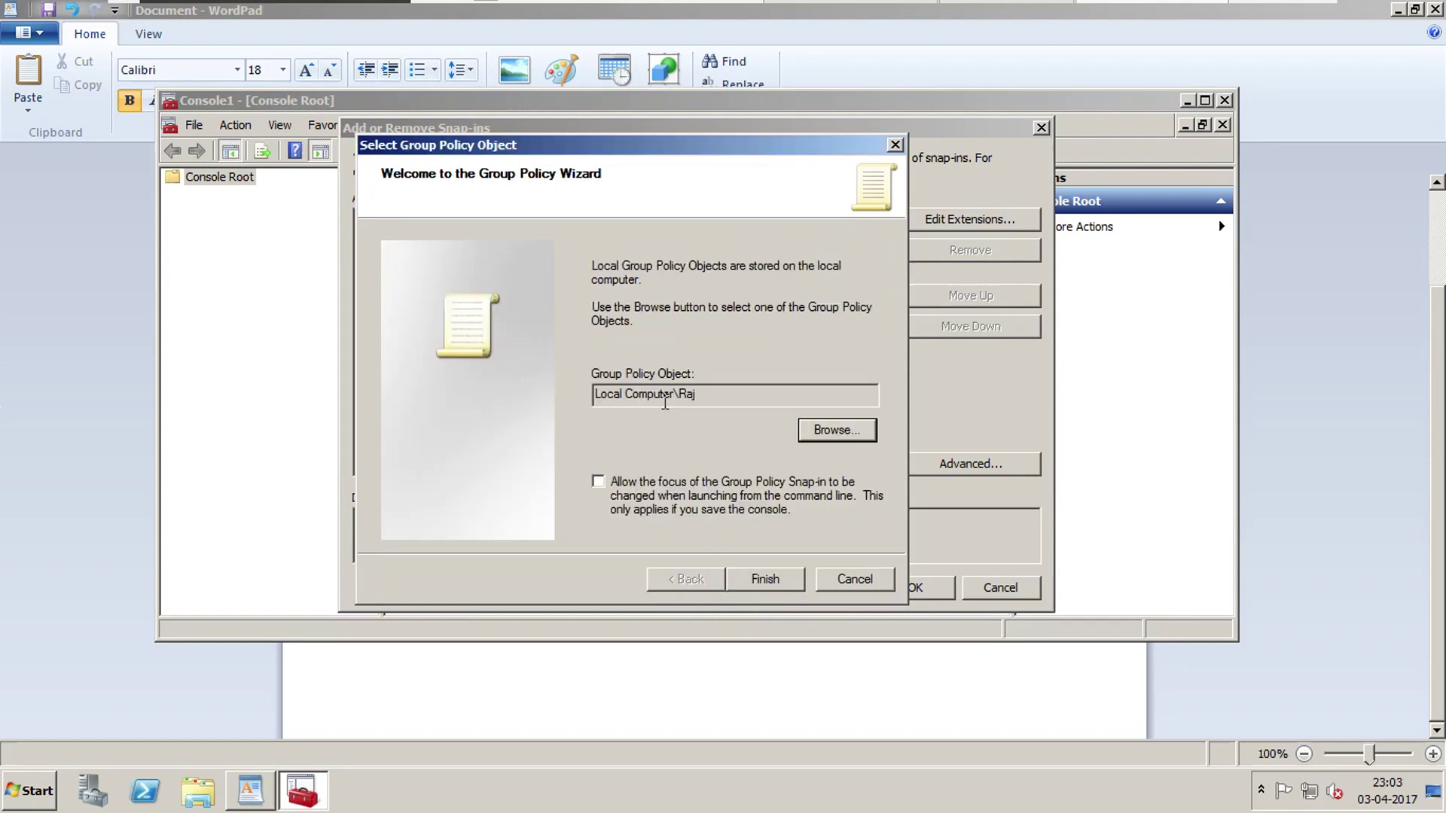
left_click_drag(663, 401, 693, 433)
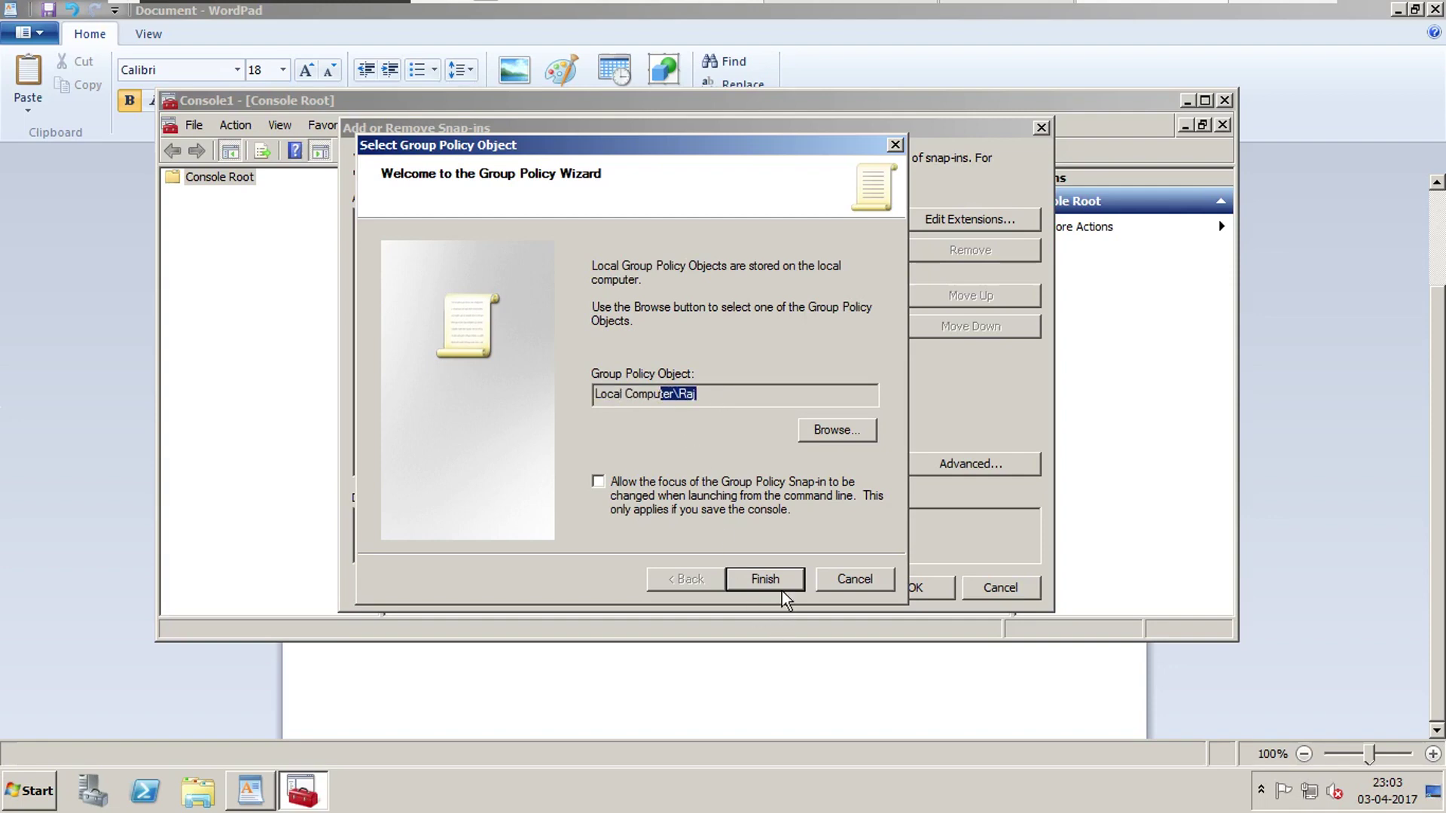
left_click(766, 595)
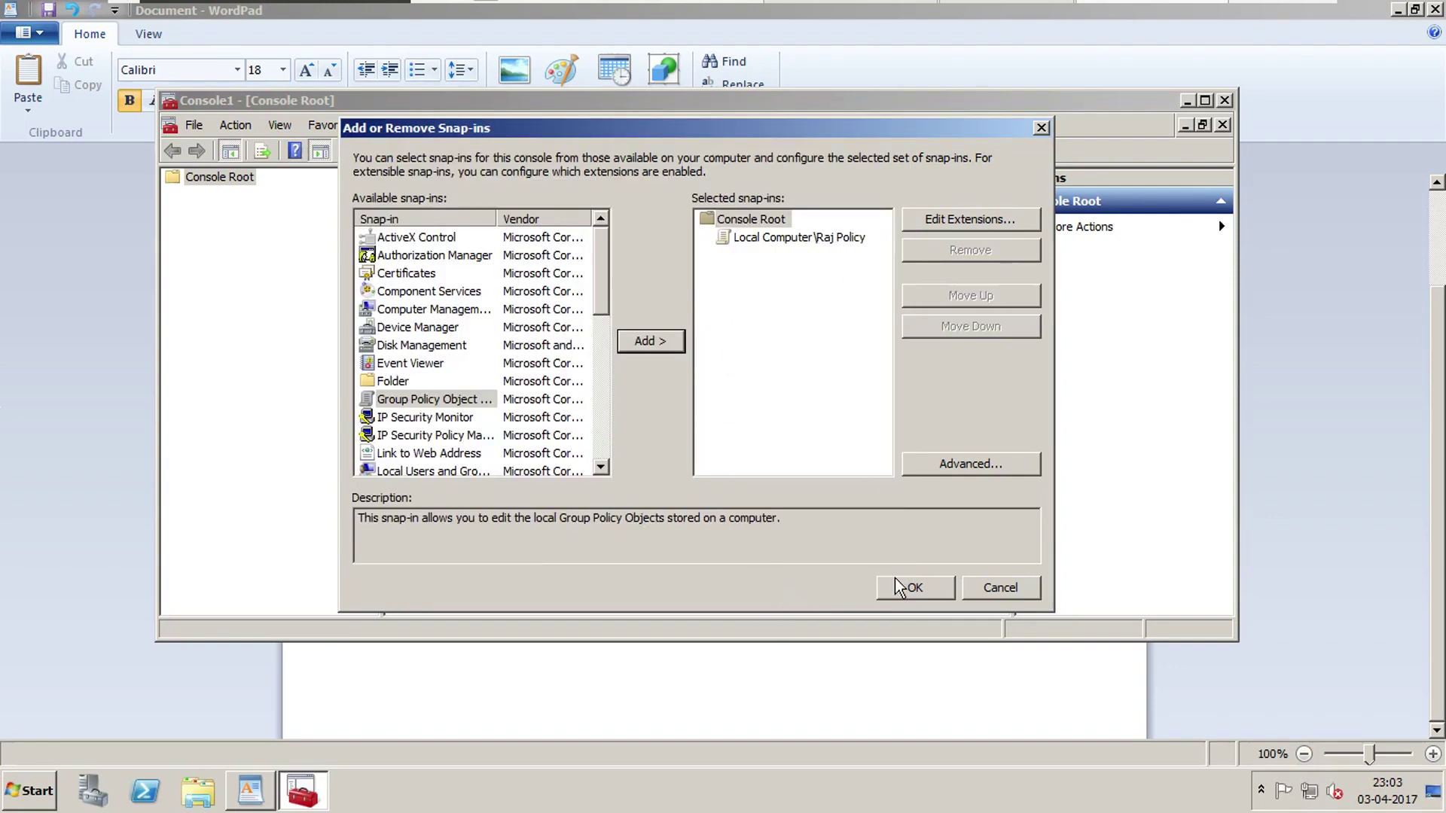
left_click(900, 587)
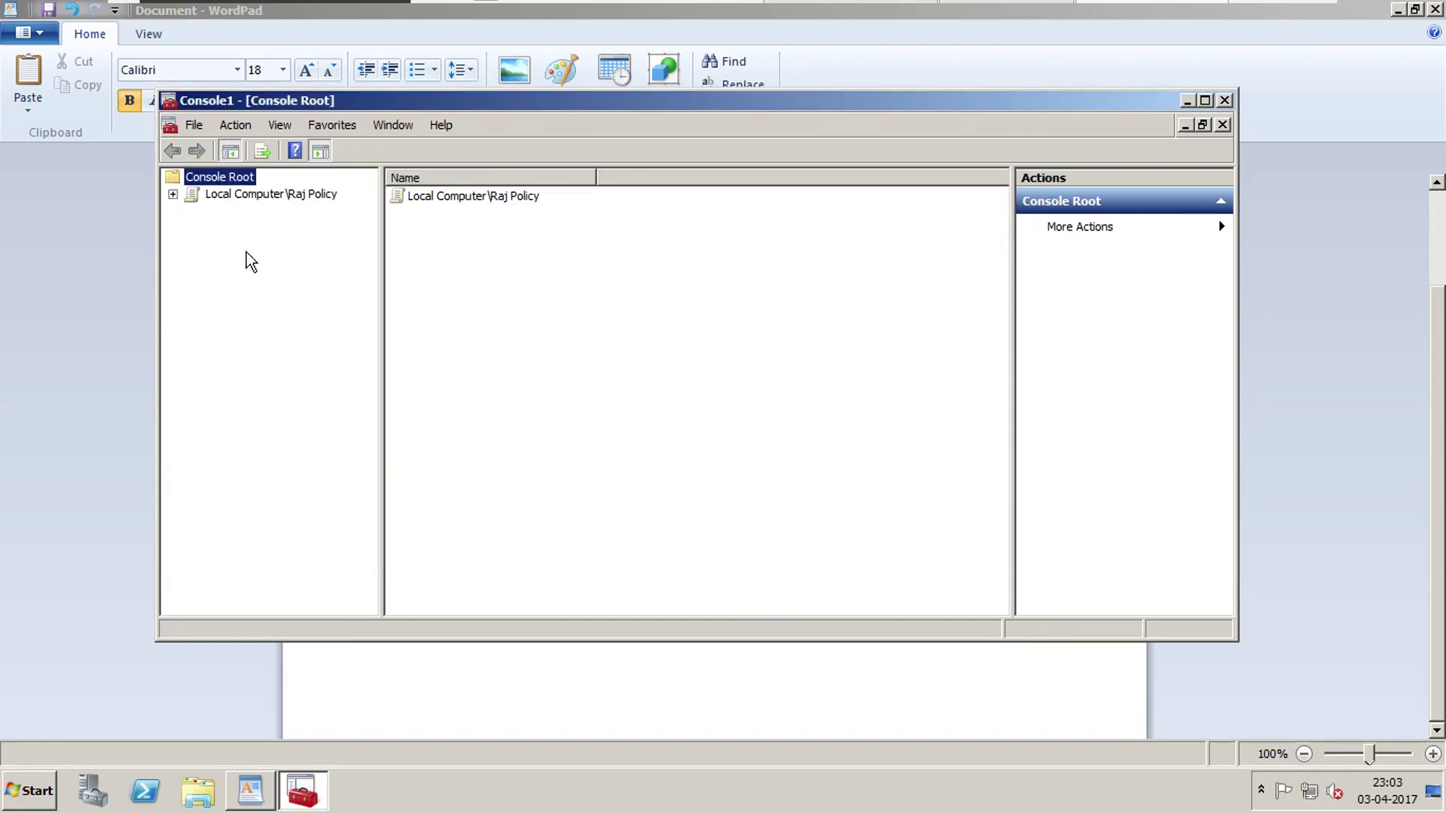
left_click(172, 194)
Expand User Configuration > Administrative Templates > Windows Components > Windows Explorer.
left_click(247, 215)
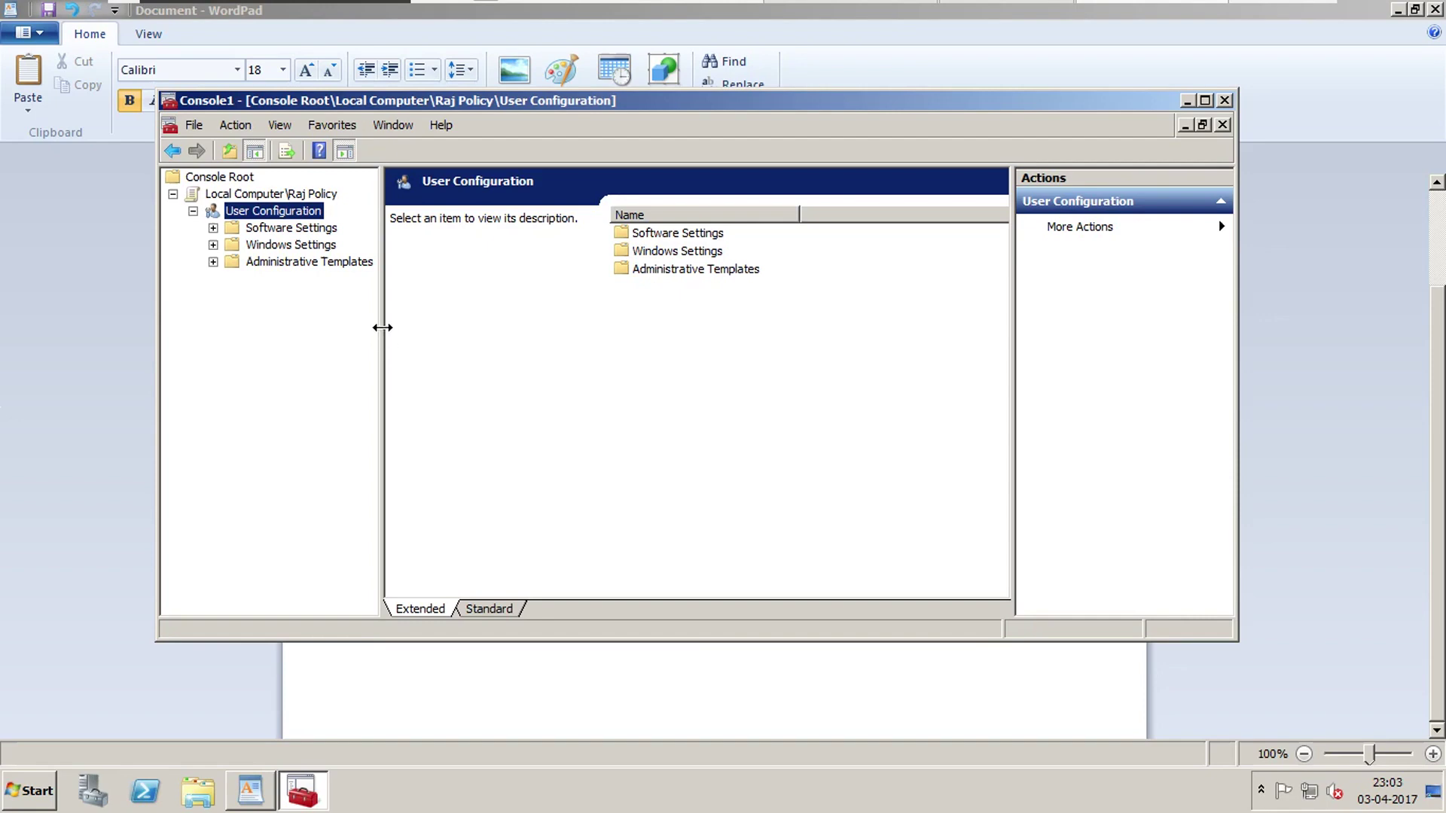
left_click_drag(383, 327, 486, 343)
left_click(213, 261)
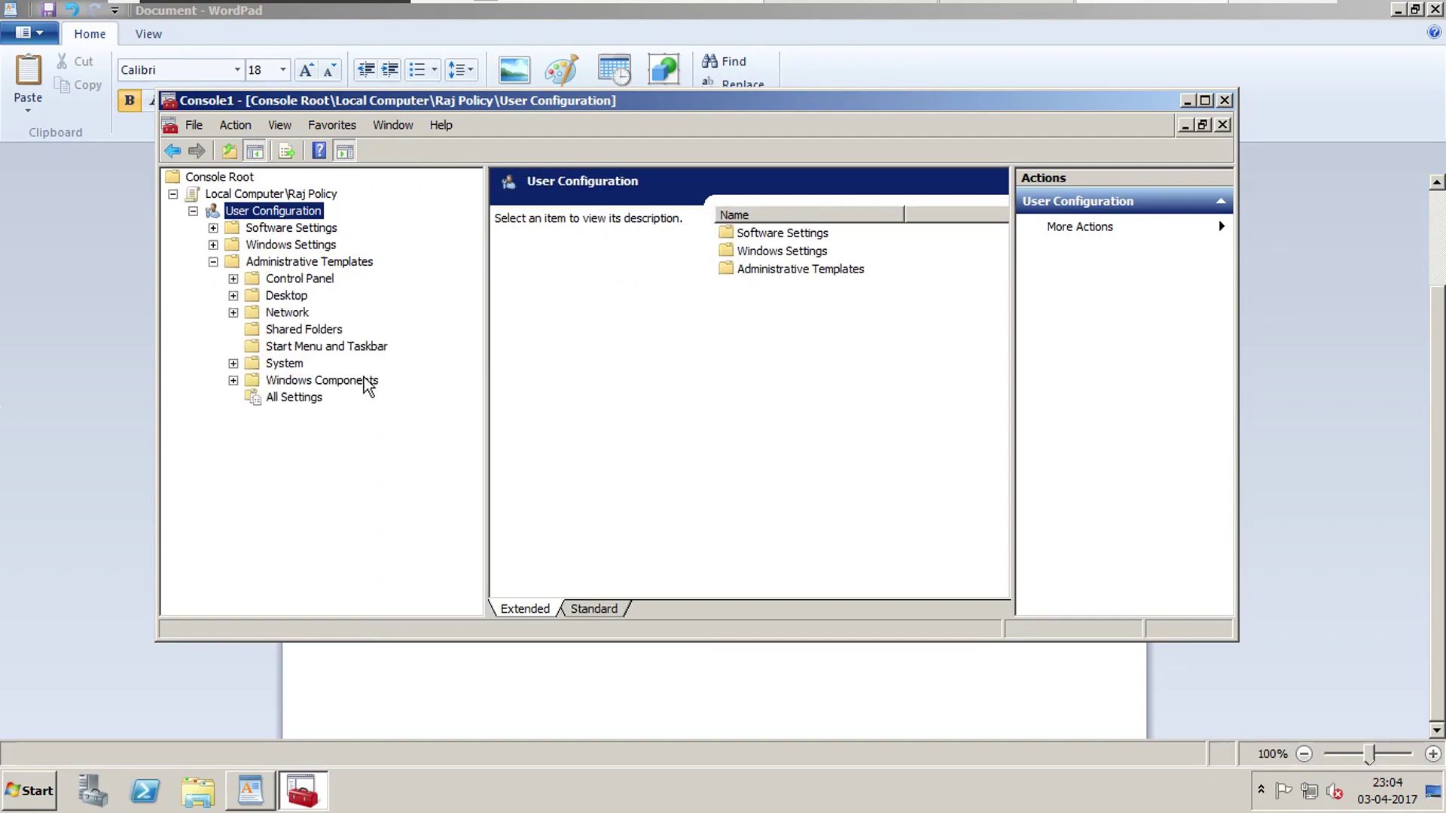
left_click(296, 382)
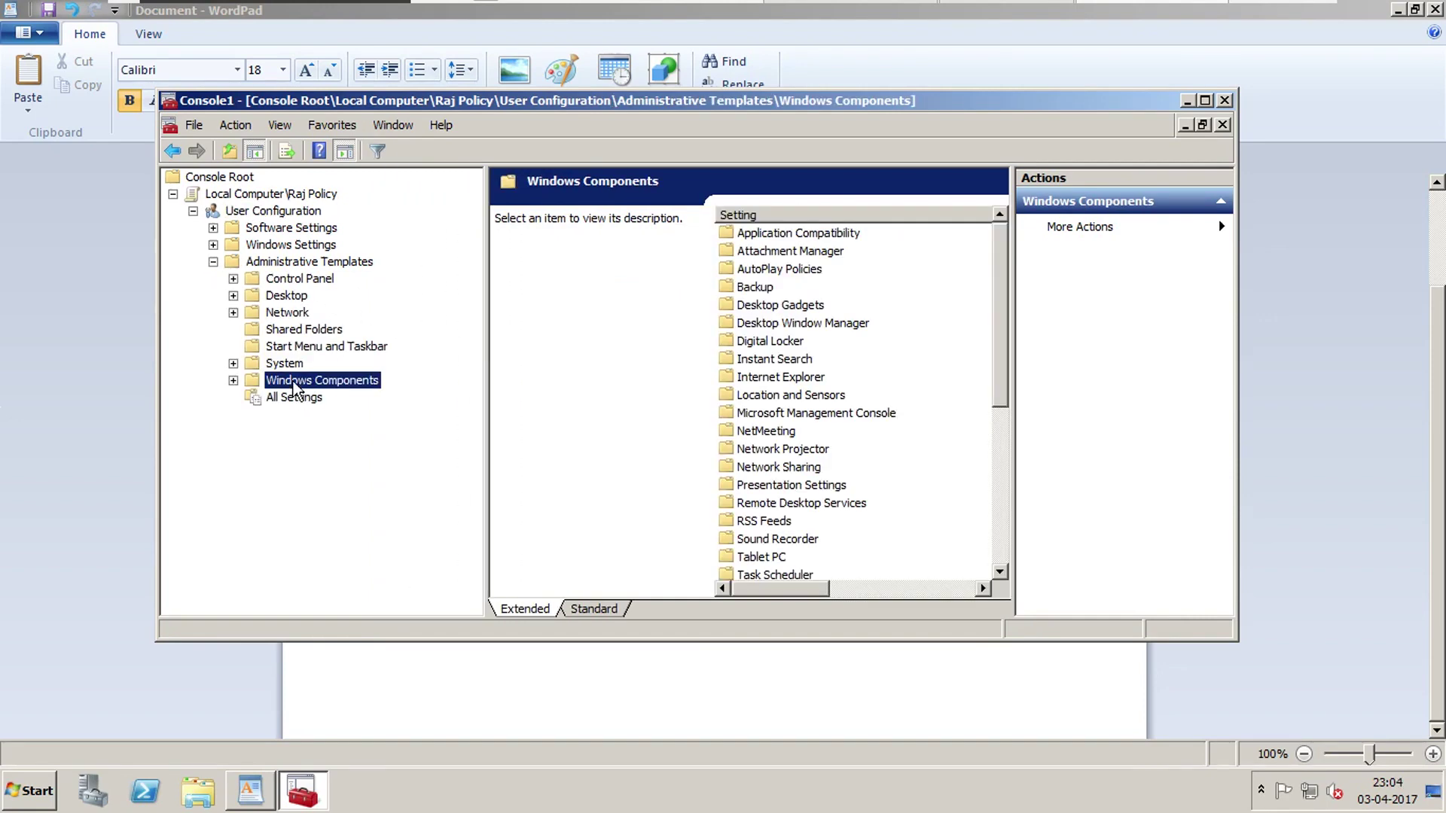
double_click(246, 381)
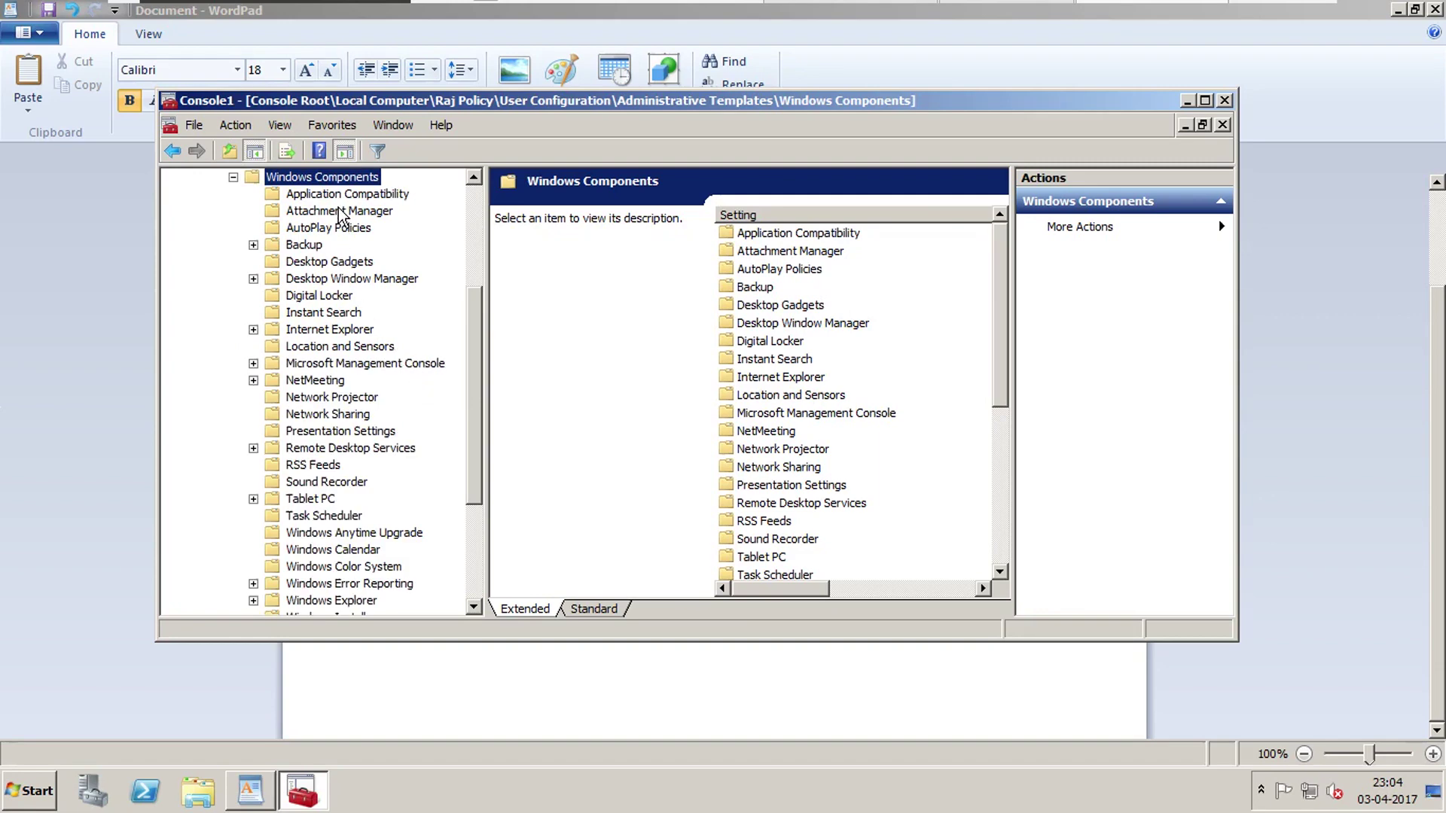
left_click_drag(473, 388, 467, 463)
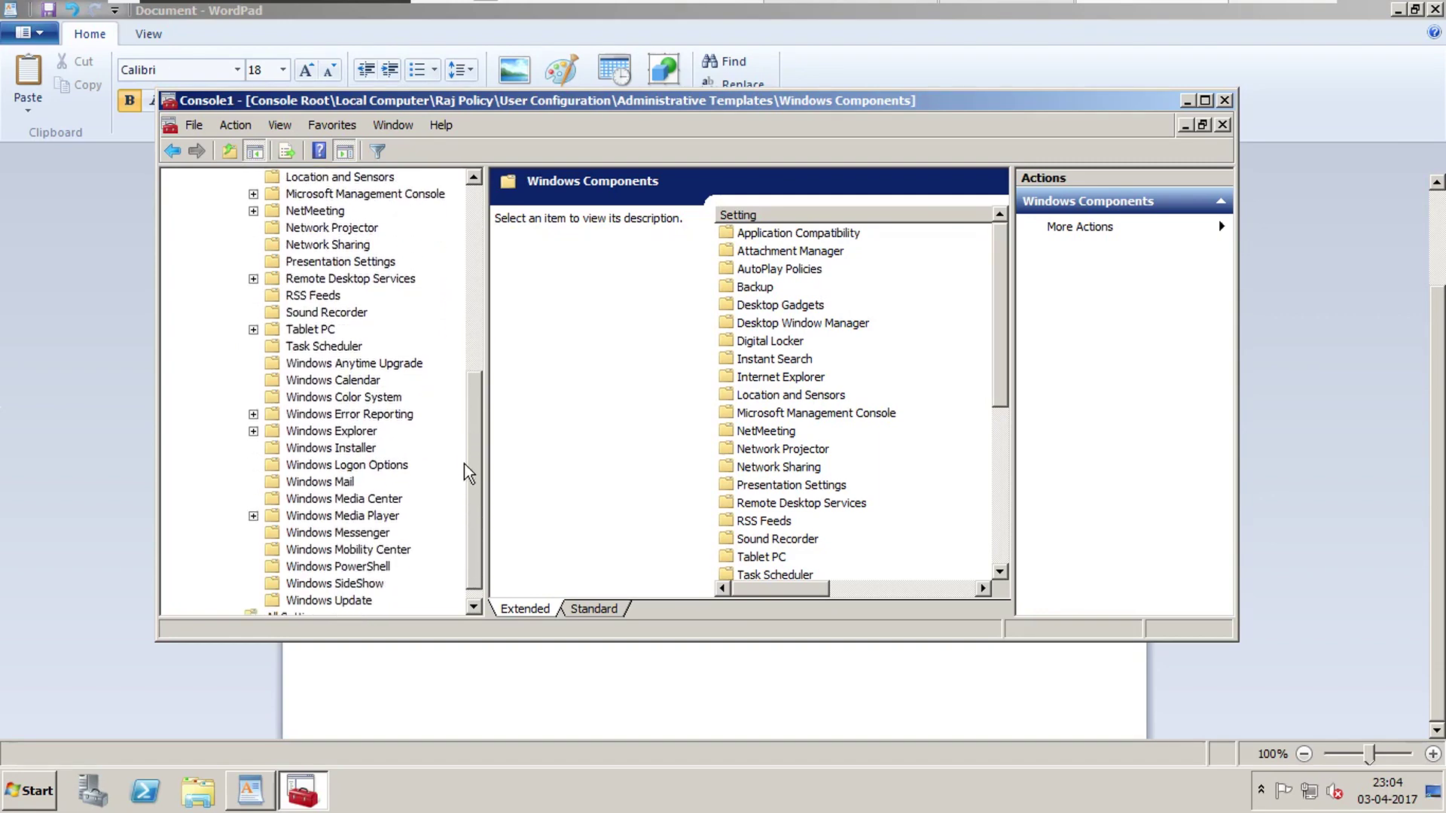
left_click(367, 436)
Switch to the Standard view and select 'Hide these specified drives in My Computer'.
left_click(580, 610)
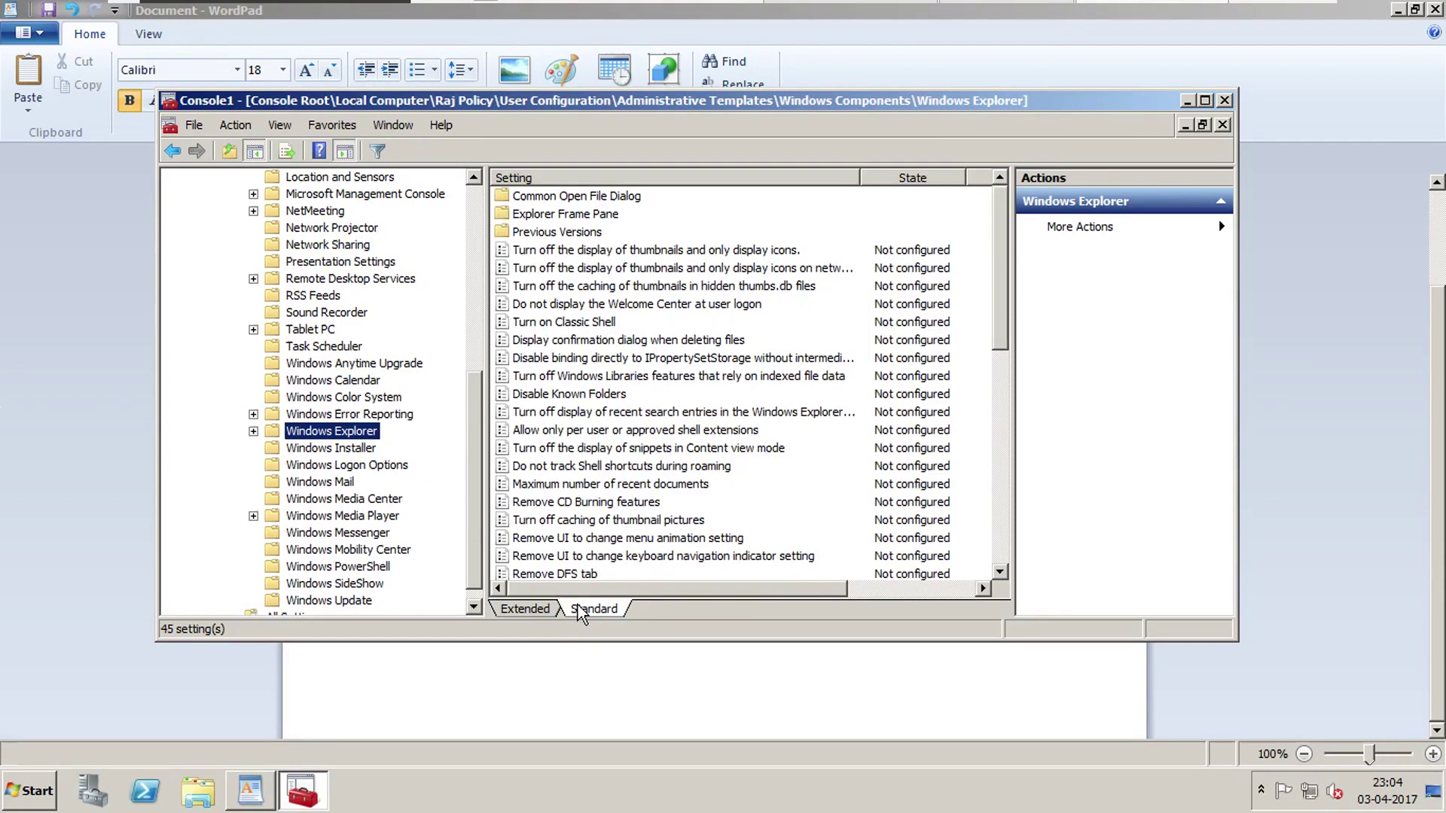
left_click(595, 412)
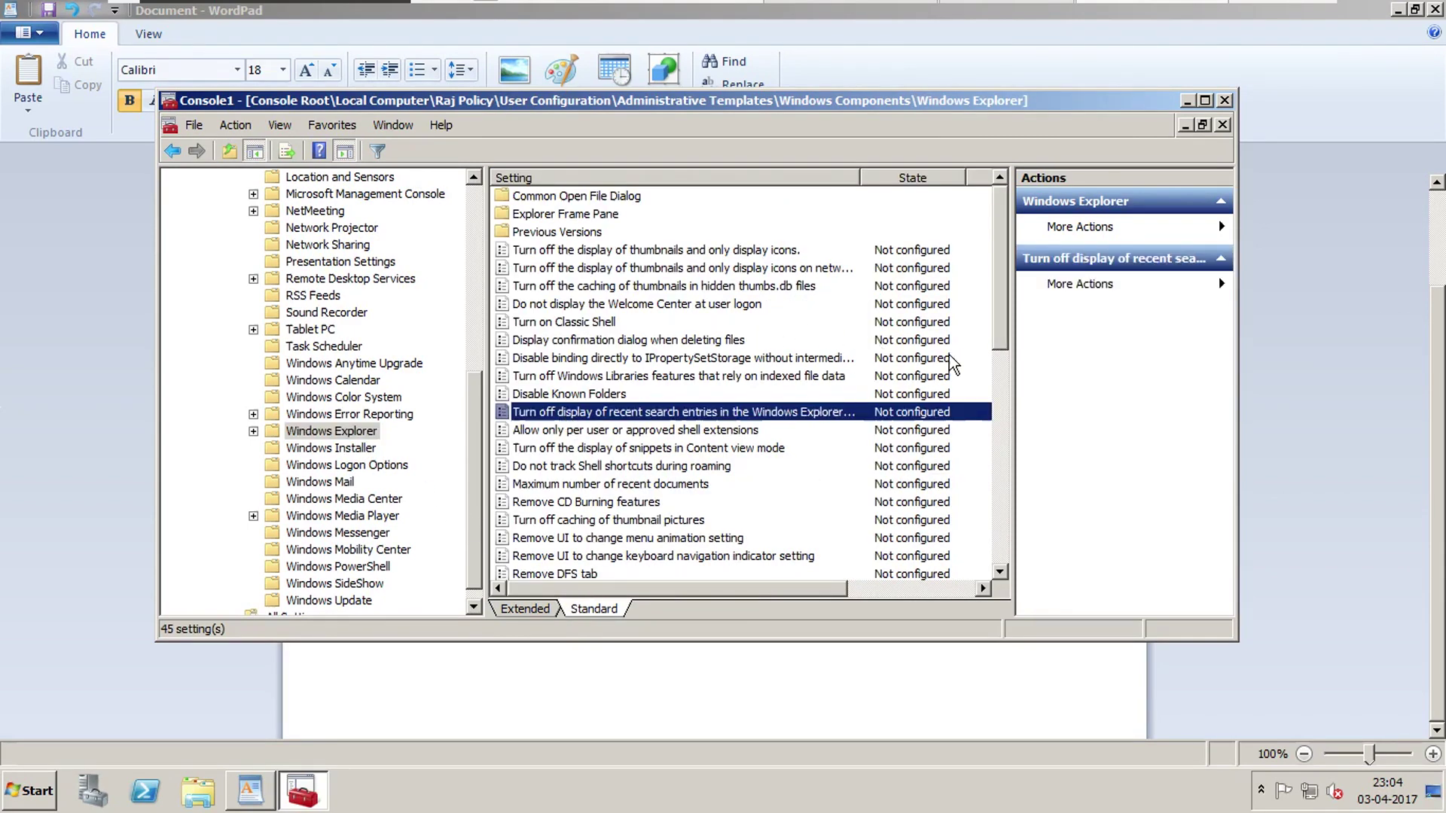
left_click_drag(1000, 310, 995, 393)
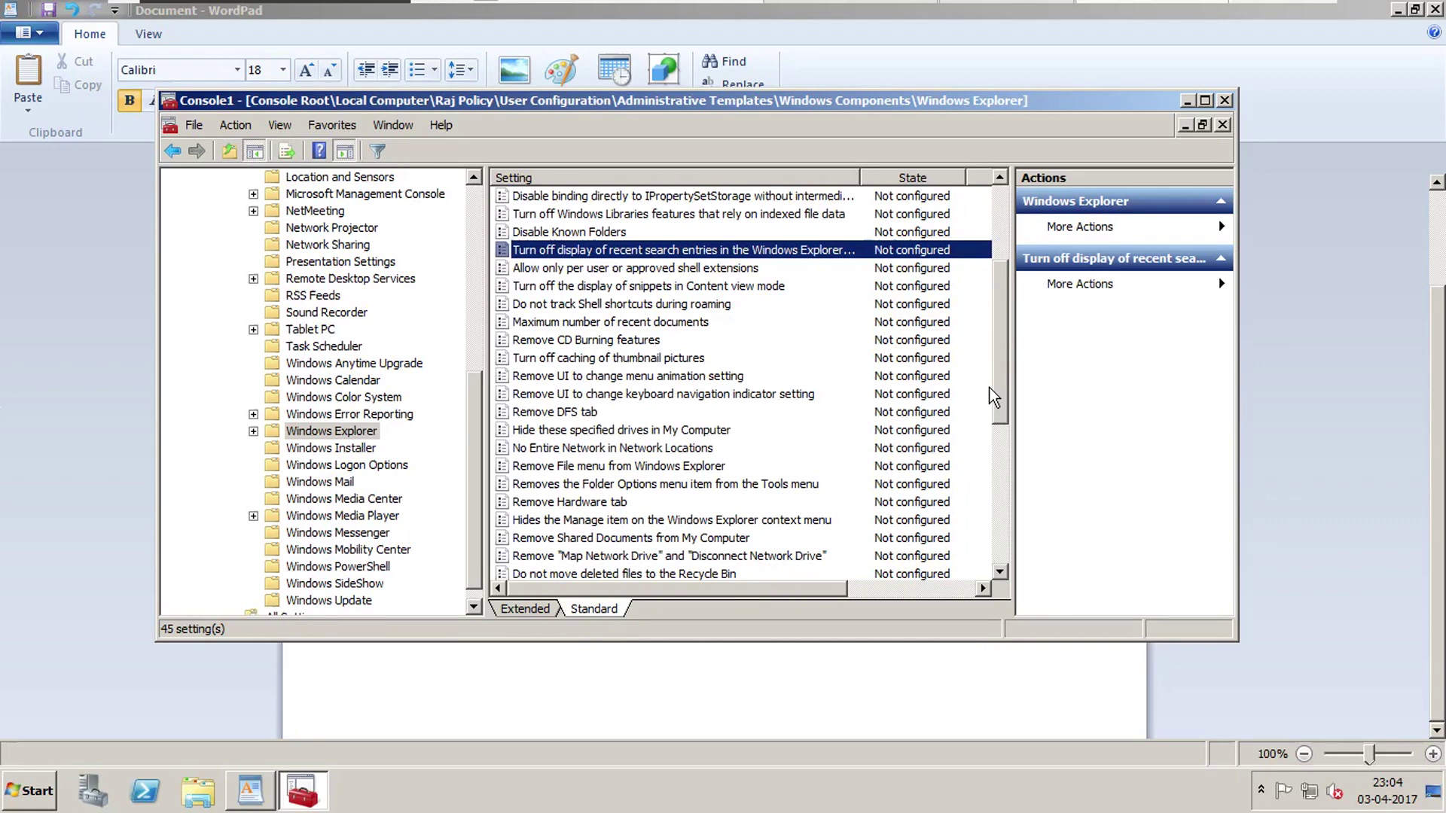
left_click(573, 520)
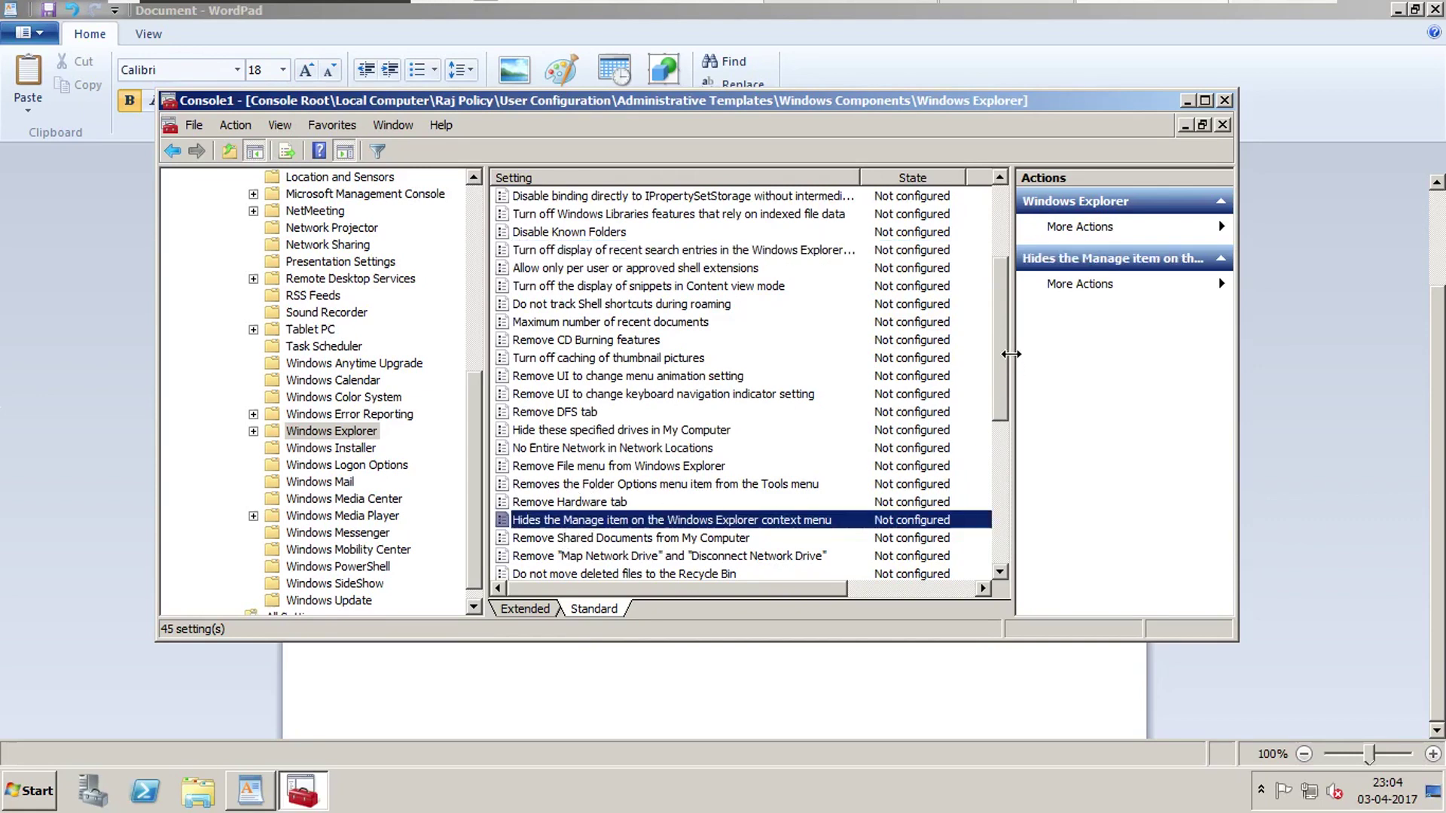
left_click_drag(1001, 359, 996, 438)
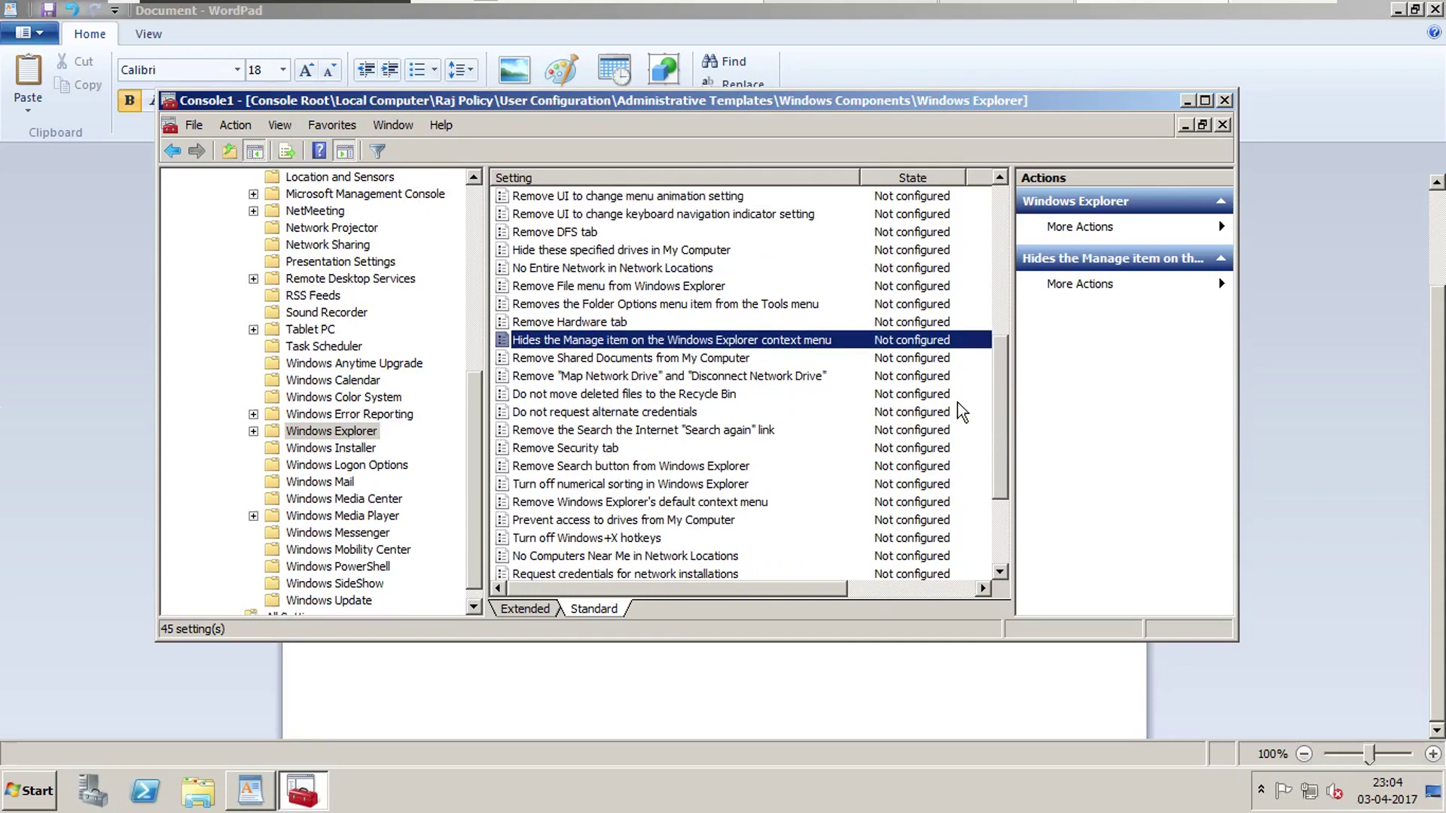
left_click(633, 254)
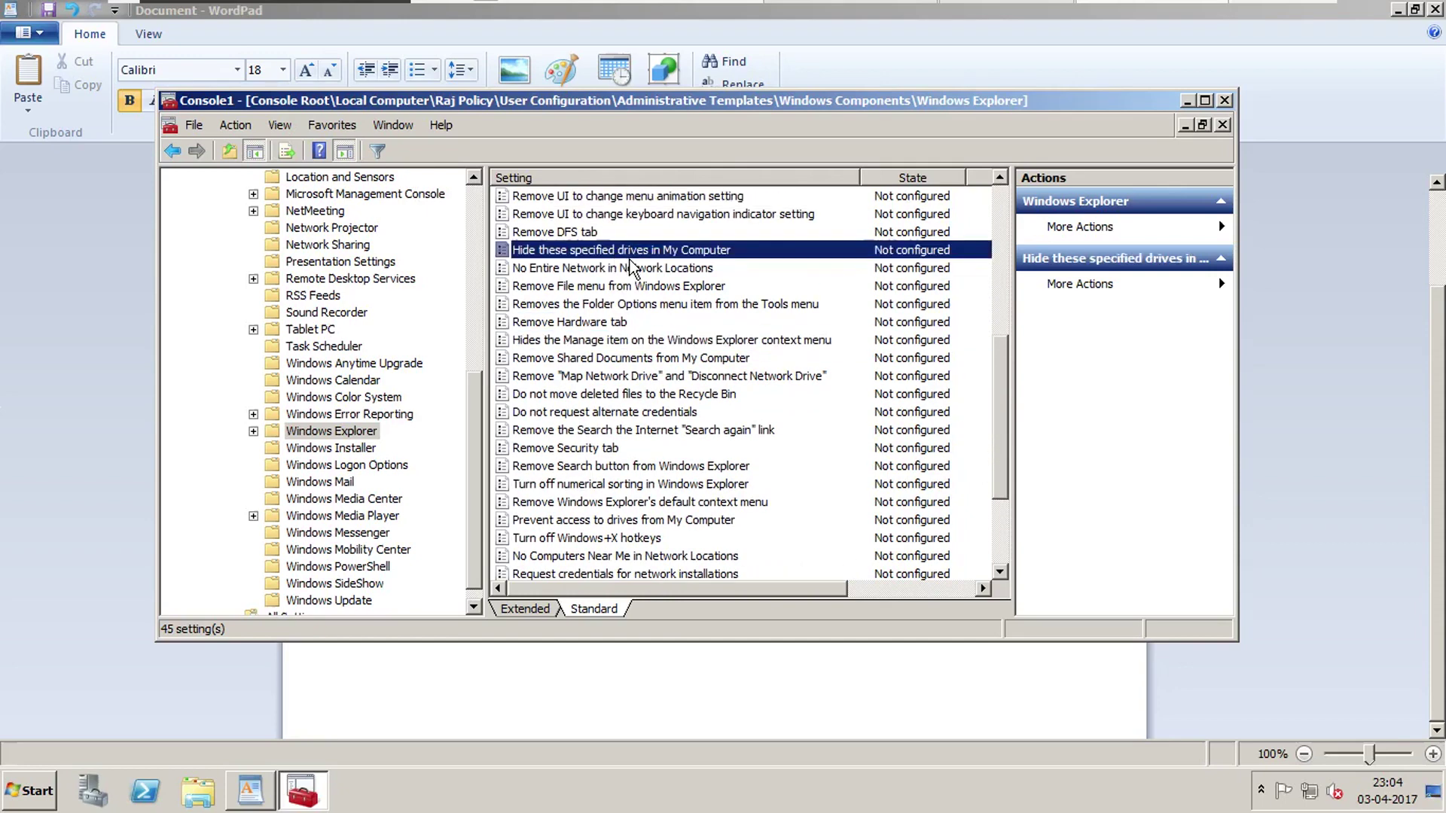
Enable 'Hide these specified drives in My Computer' with 'Restrict all drives' and apply it.
double_click(630, 254)
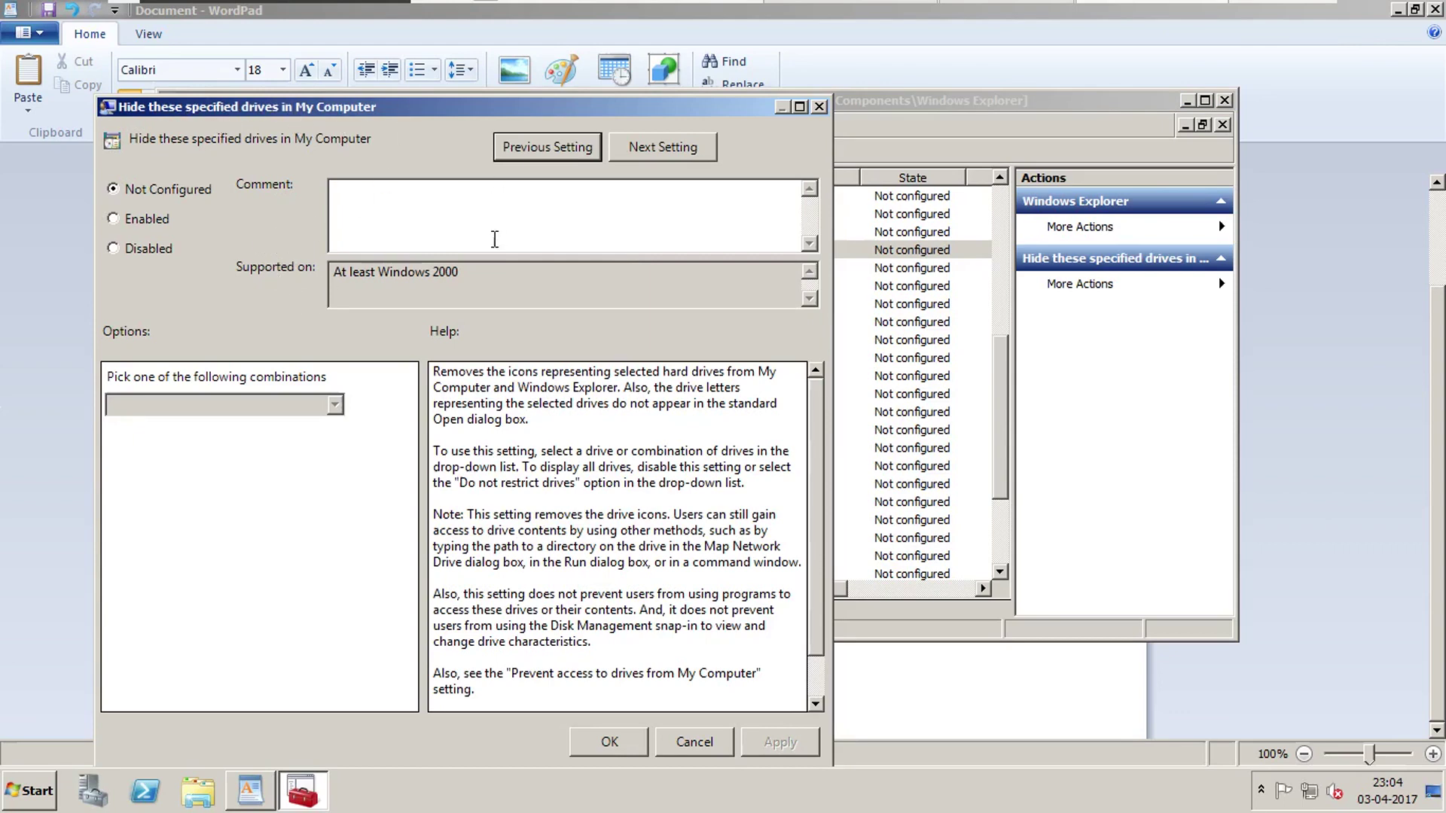
left_click_drag(474, 102, 728, 215)
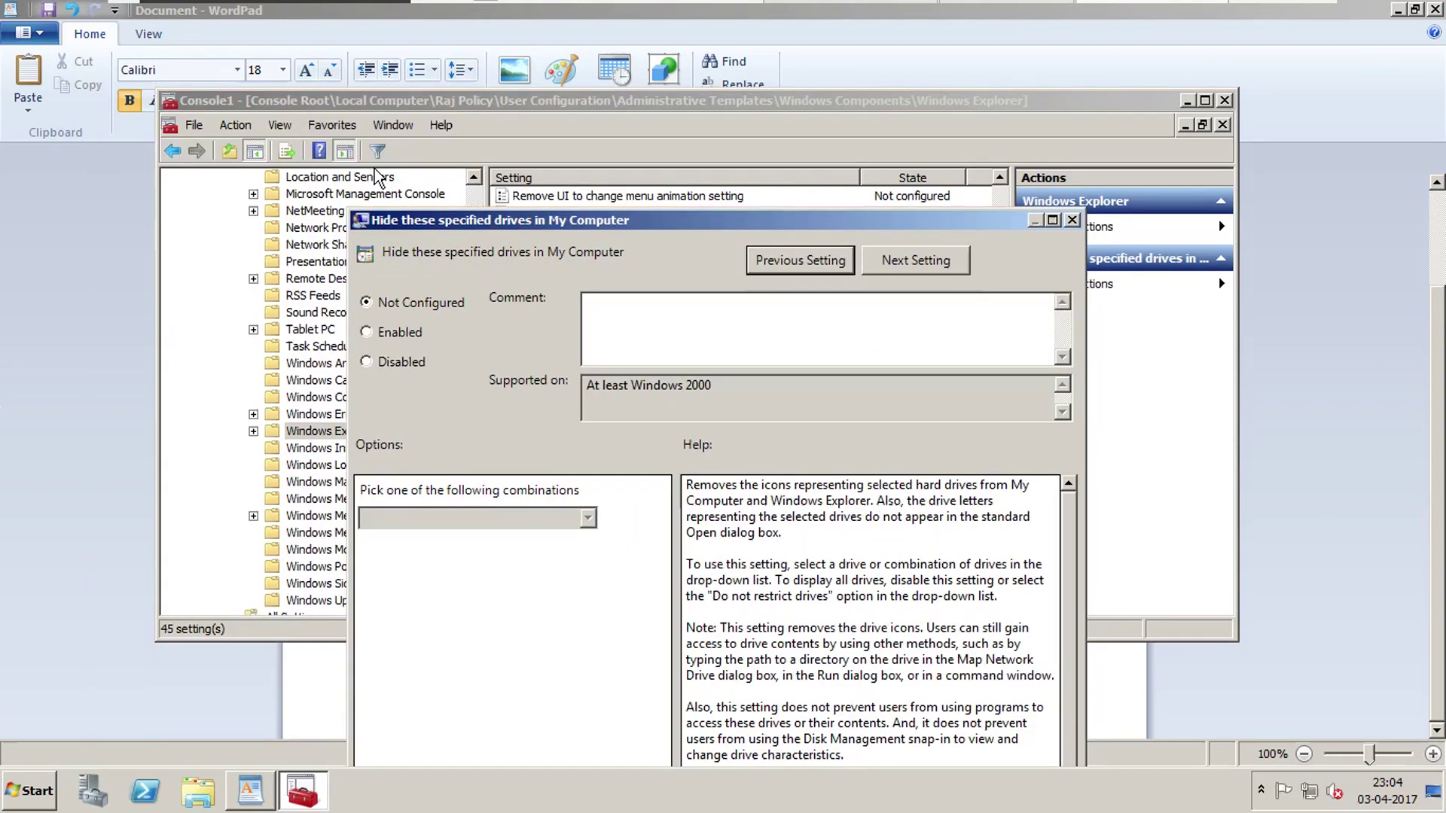
left_click(412, 333)
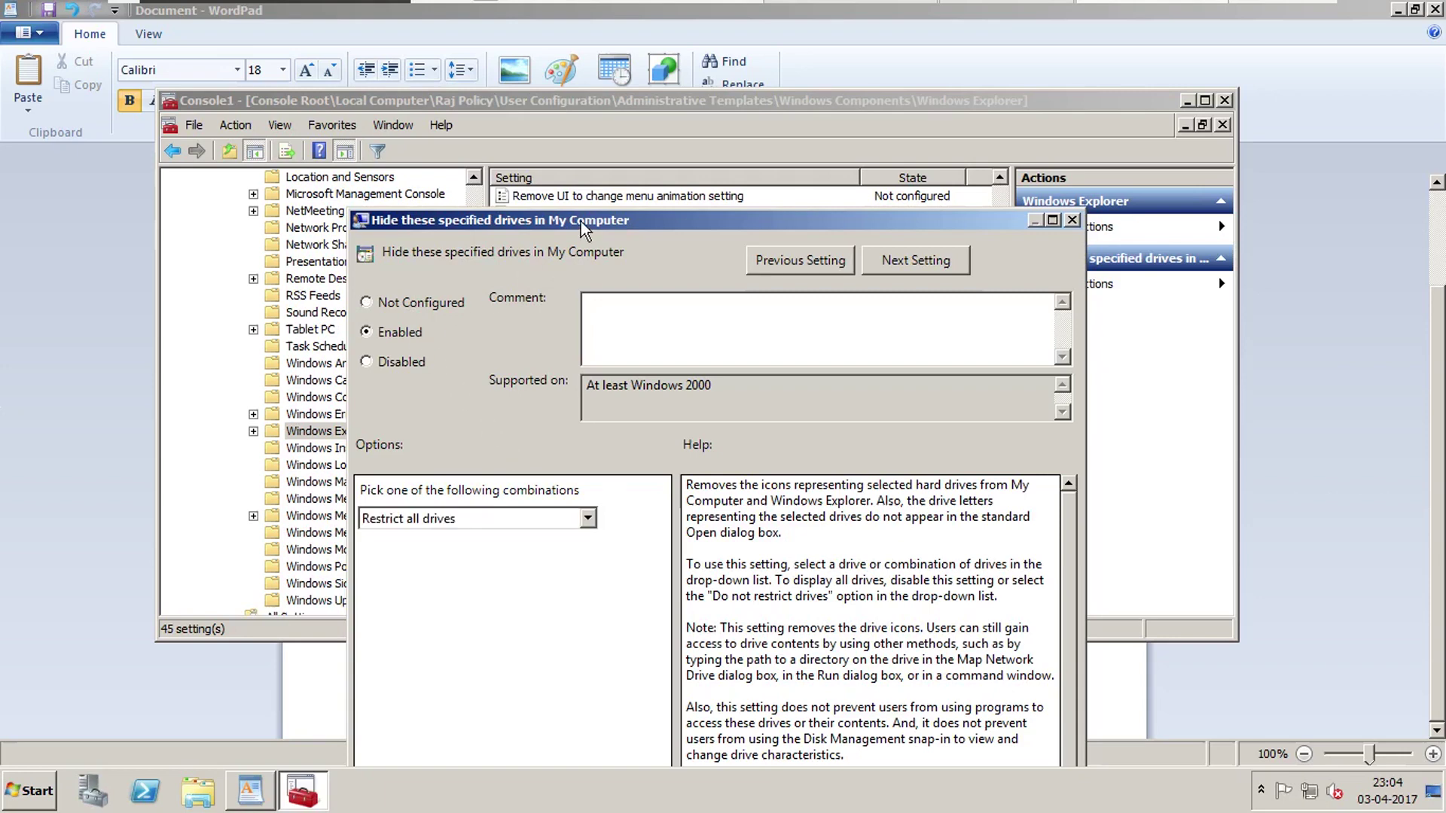
left_click_drag(577, 223, 562, 174)
left_click(573, 470)
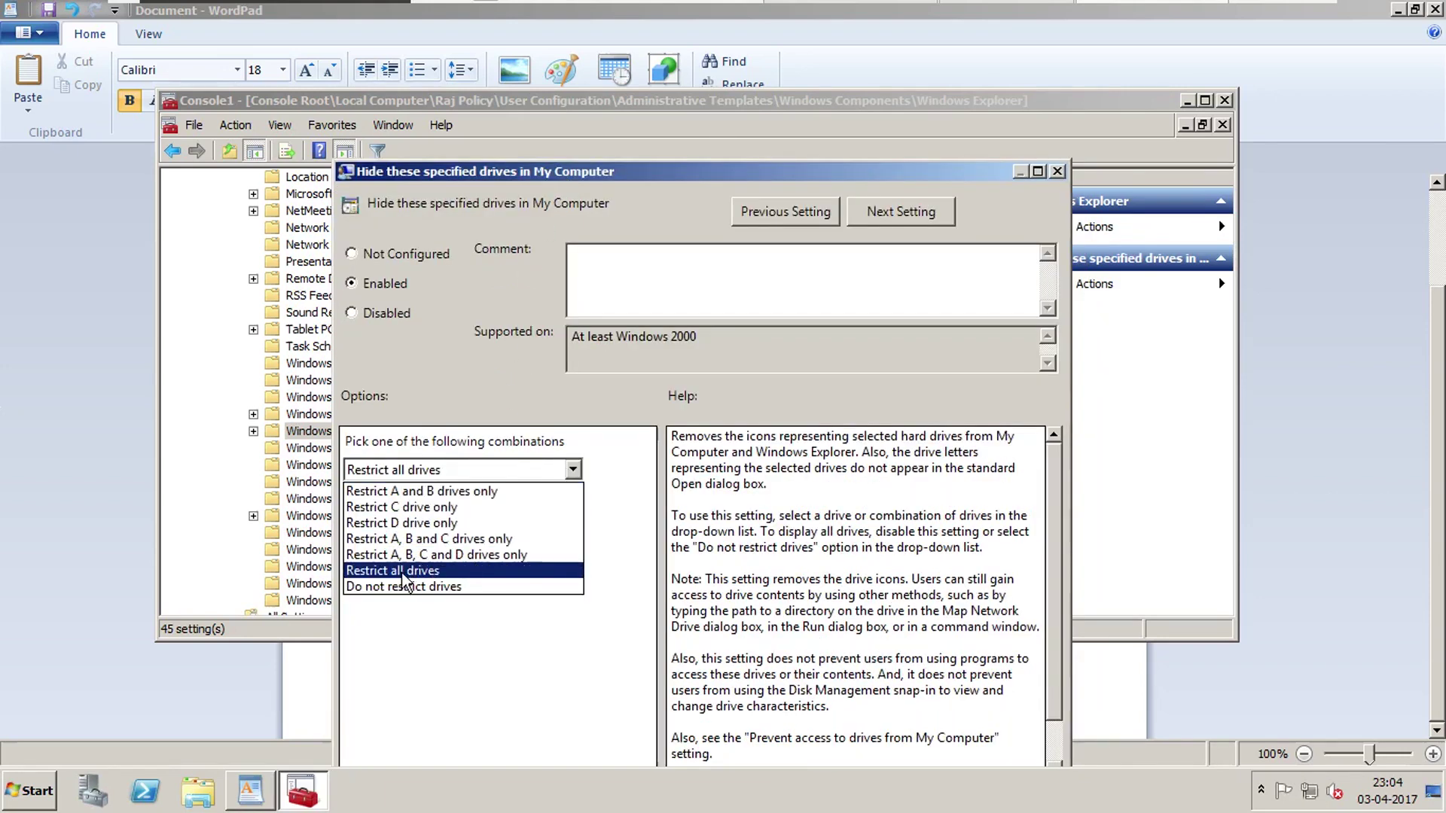
left_click(426, 576)
left_click_drag(687, 172, 628, 116)
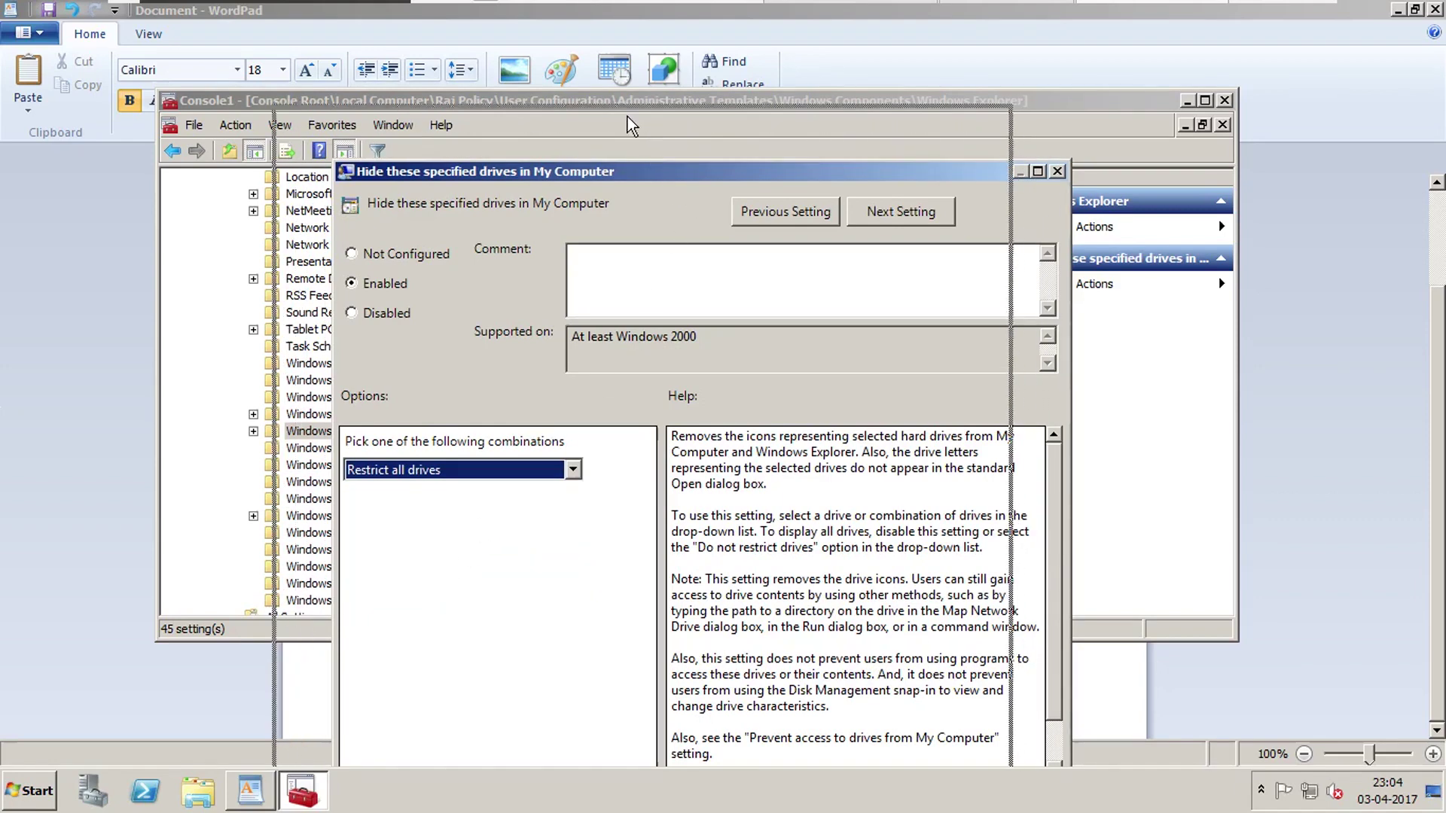
left_click_drag(639, 282, 511, 283)
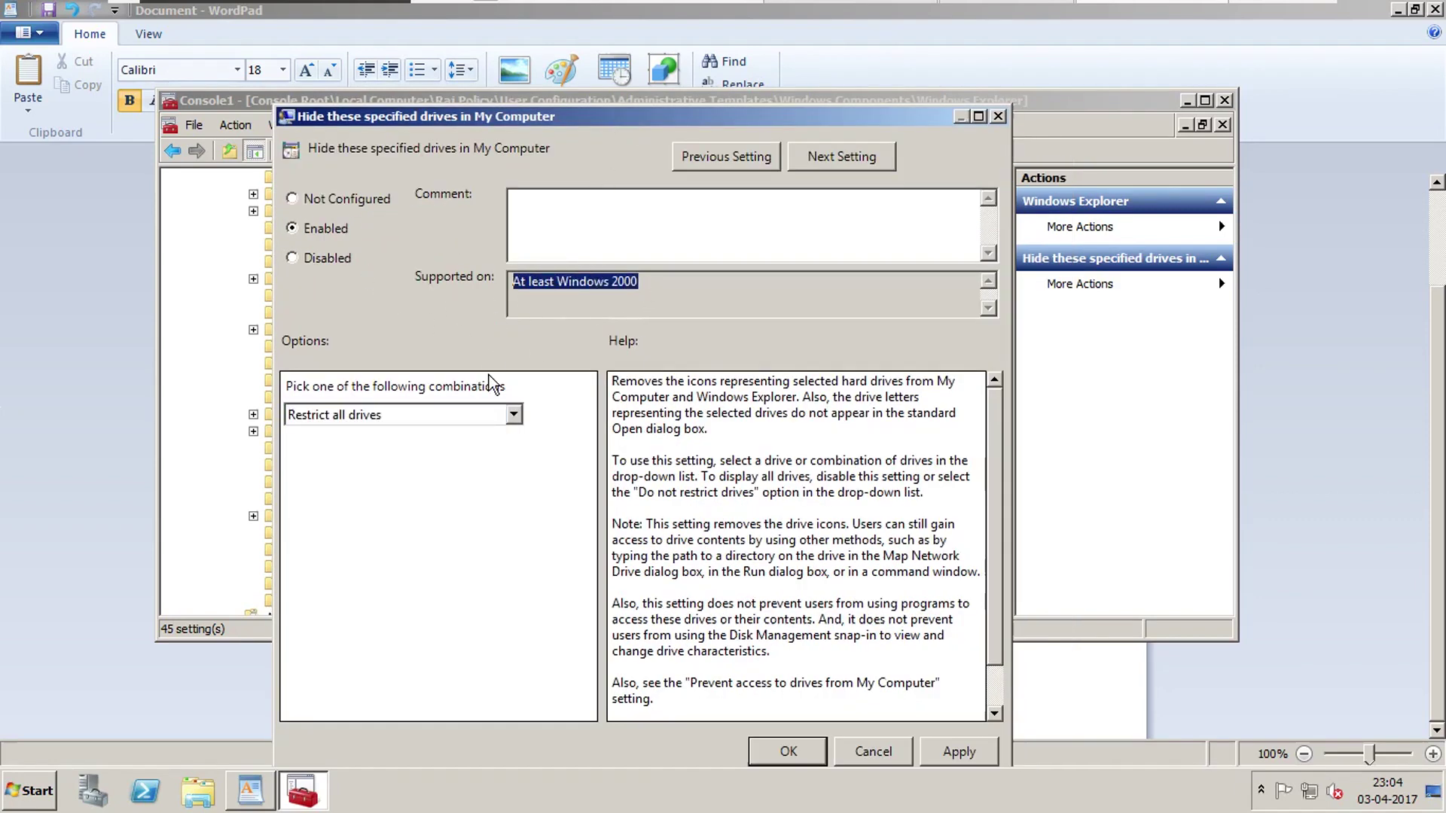
left_click_drag(612, 380, 961, 652)
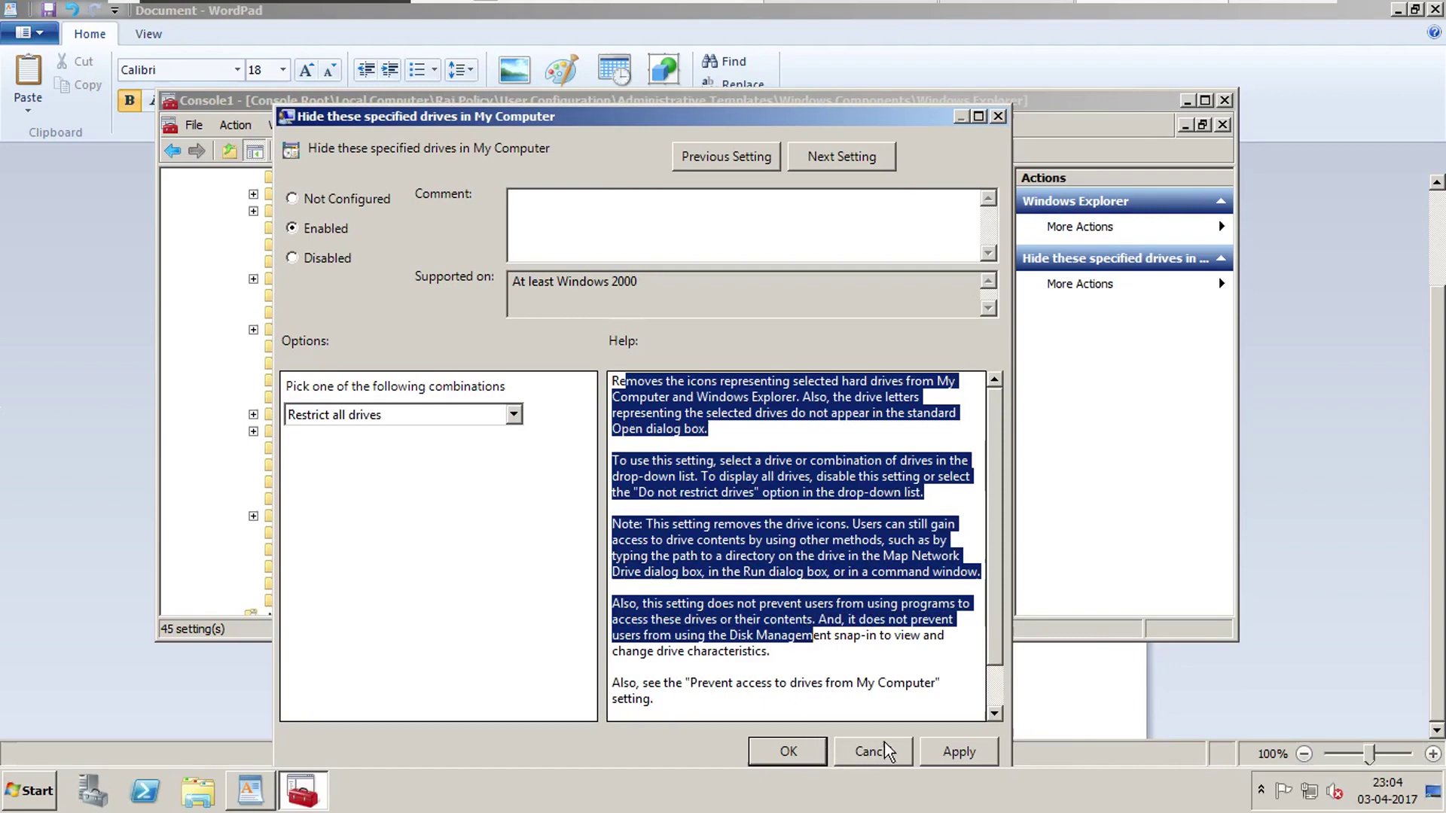
left_click(968, 753)
left_click(791, 753)
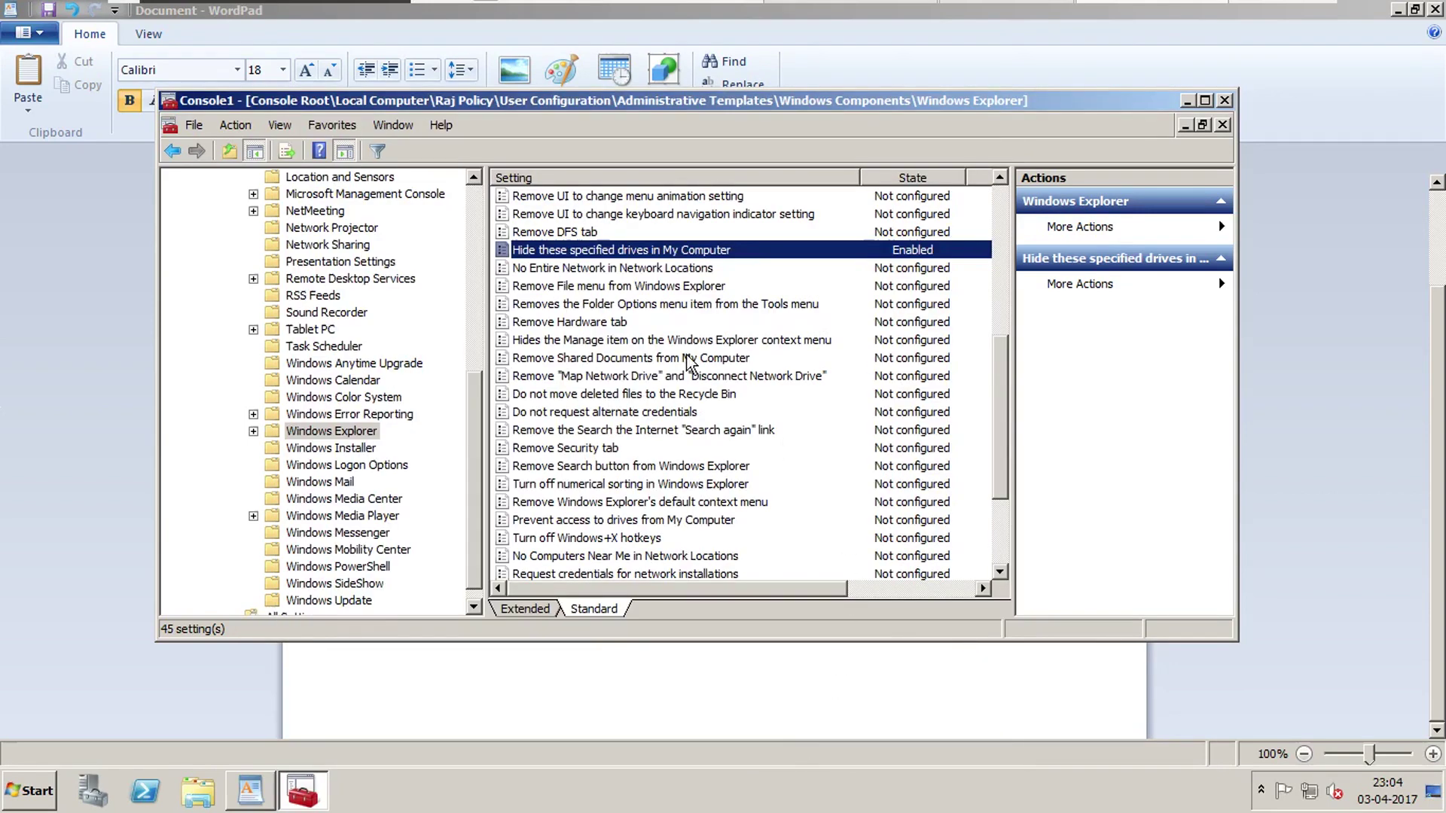
Close the console, saving it to the Desktop as GPO1.
left_click(1225, 100)
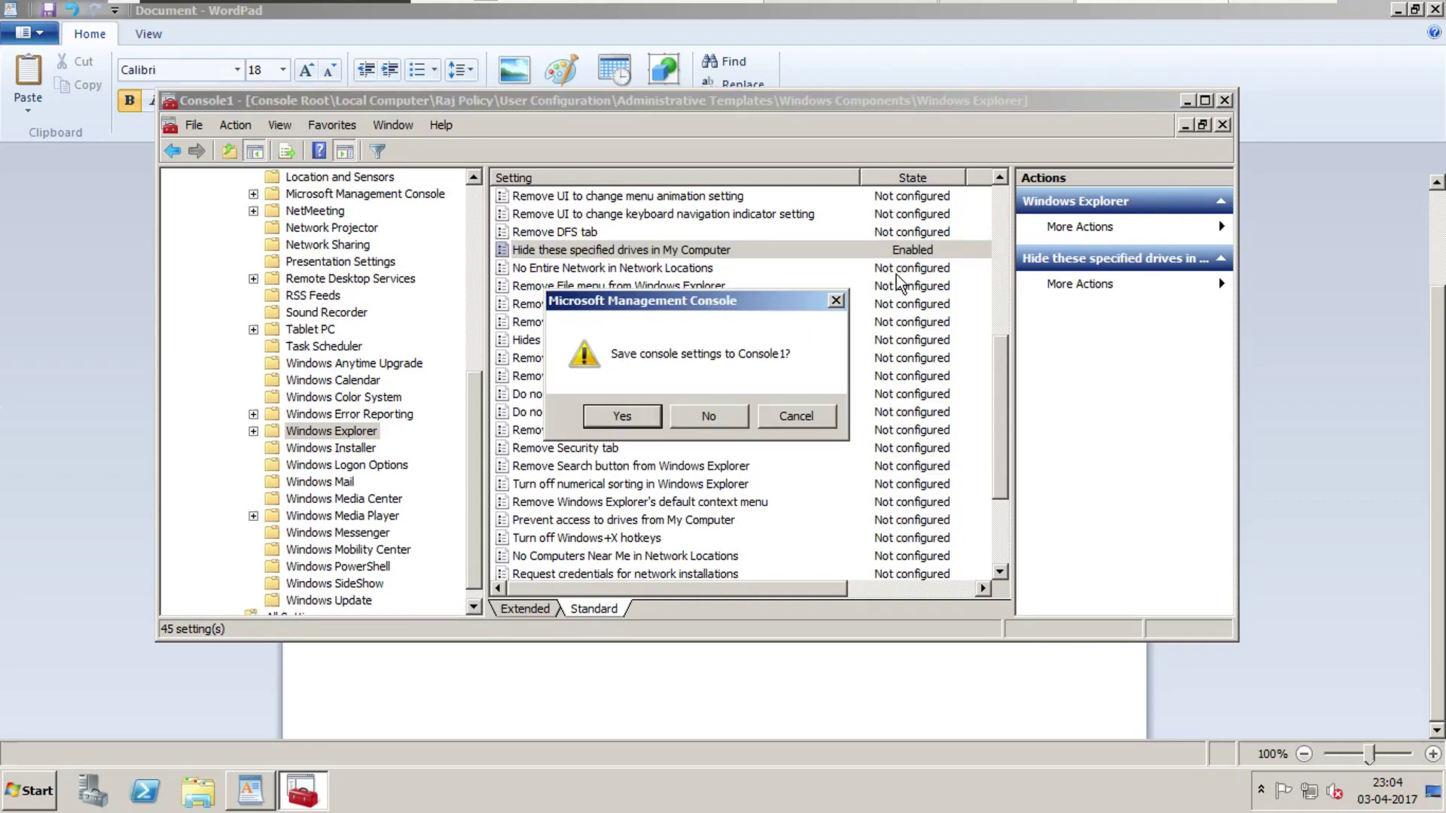
left_click(623, 417)
left_click(483, 305)
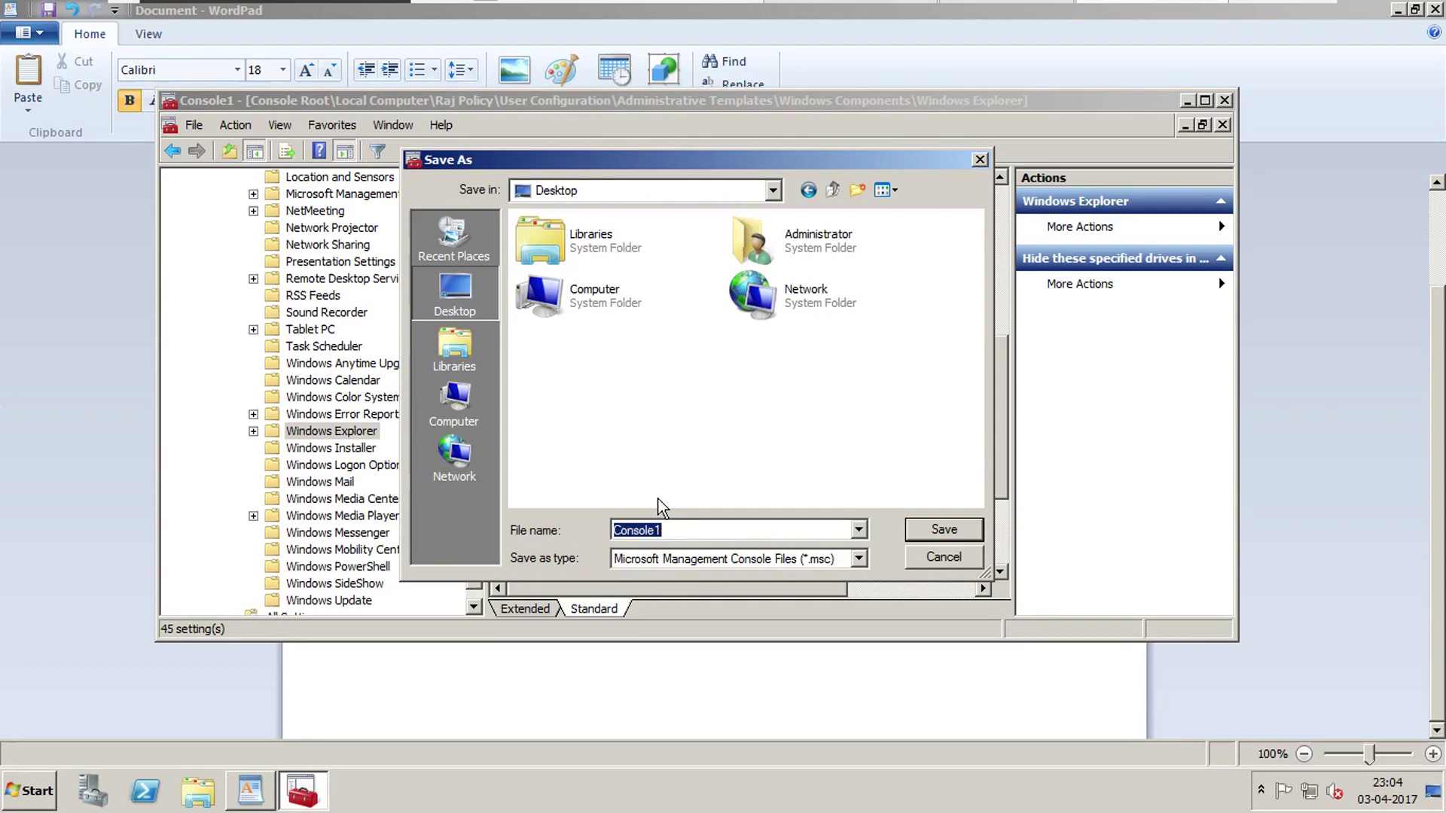
type("GPO1")
left_click(932, 531)
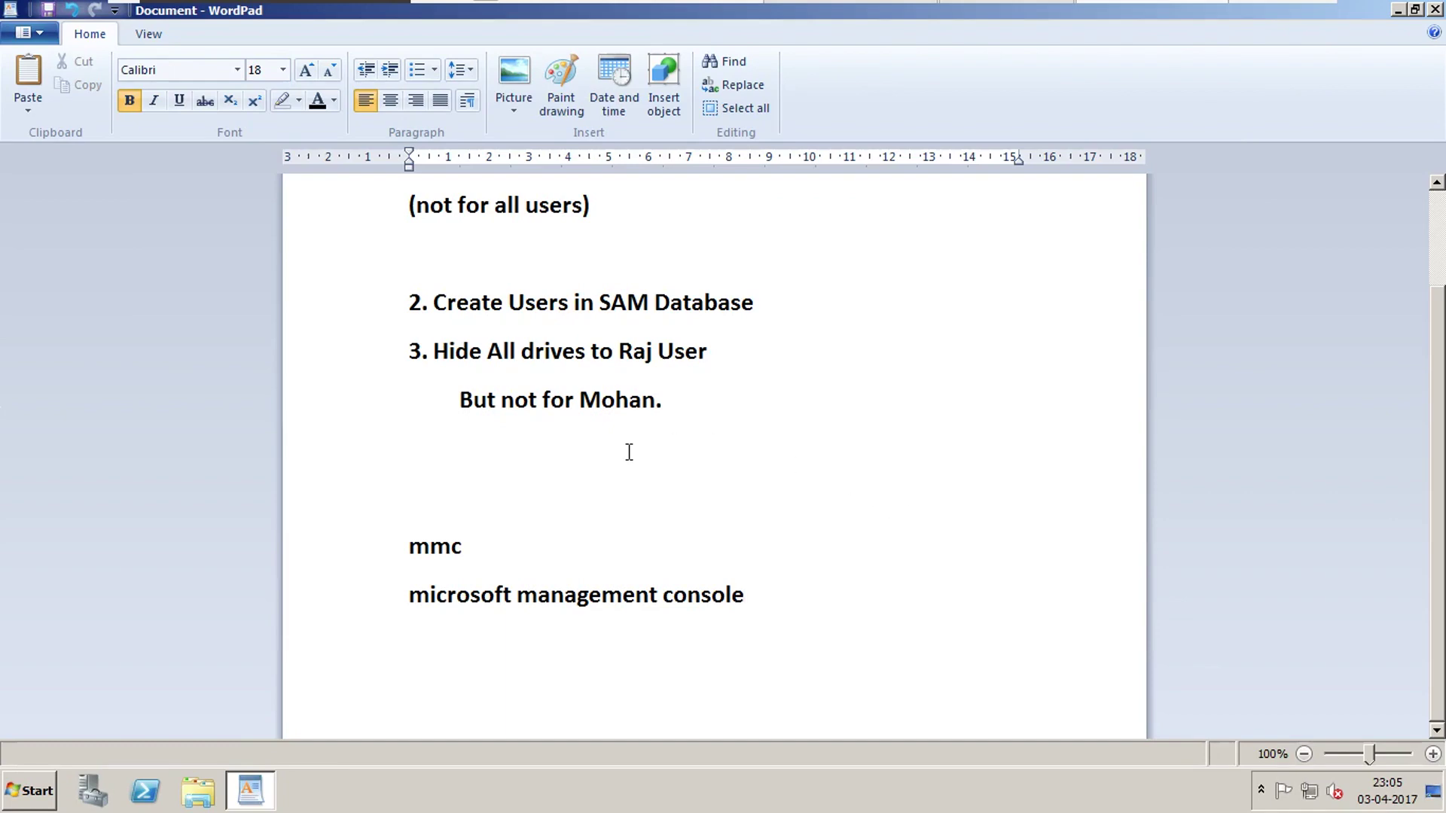
Close the WordPad notes and bring up the Start menu log-off options.
left_click(1398, 9)
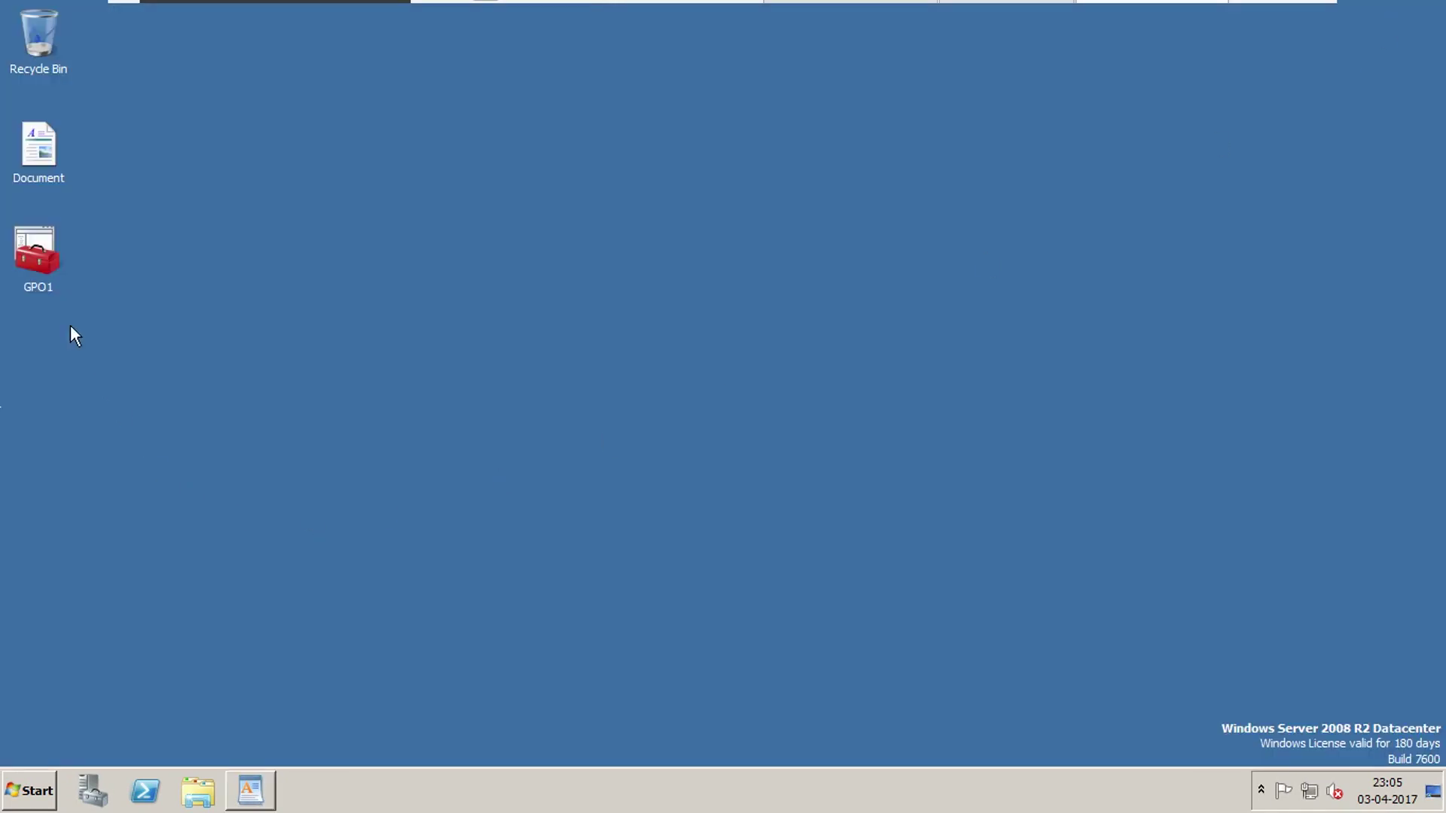
left_click(72, 220)
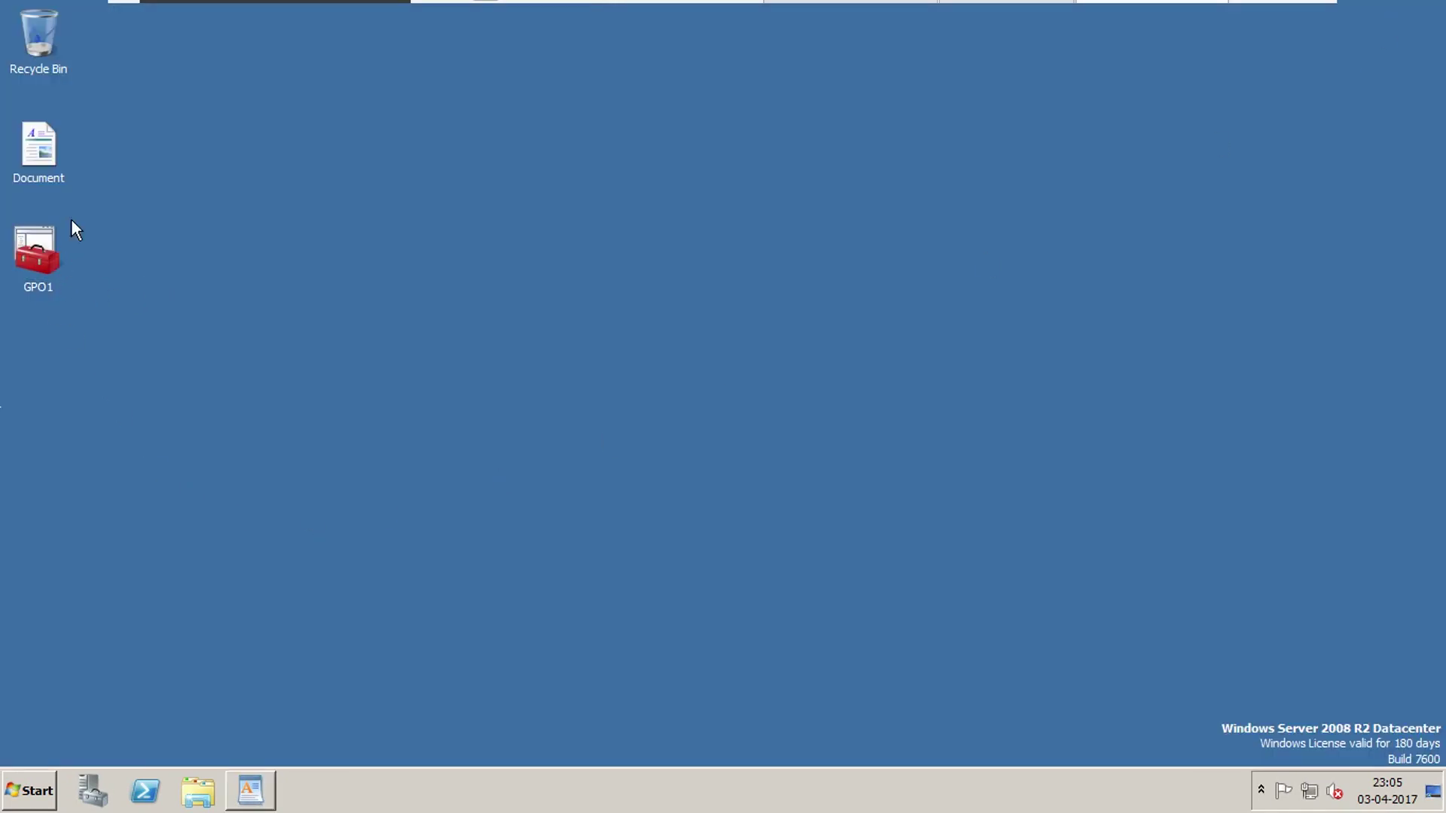
left_click(250, 790)
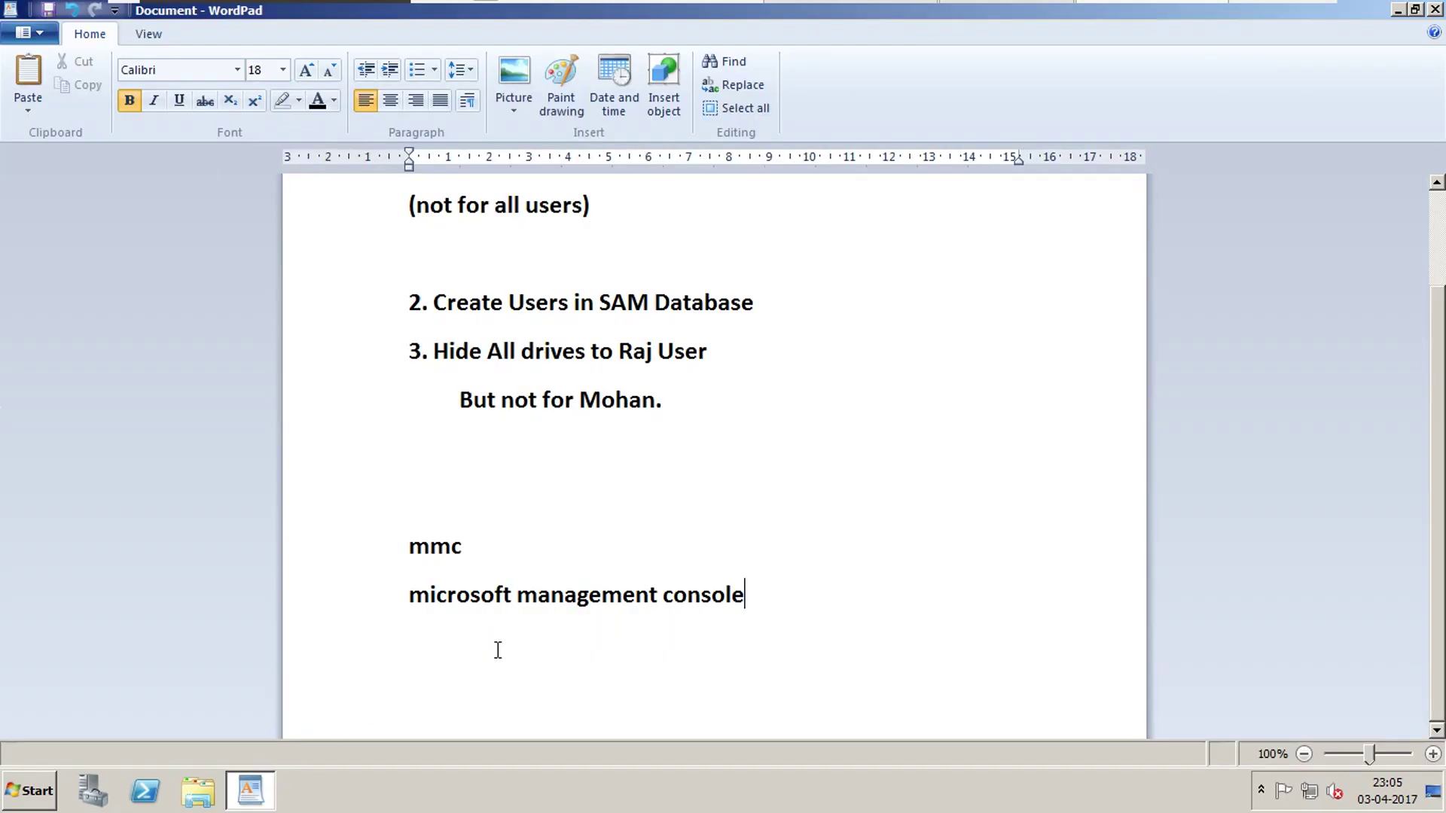
left_click(1435, 10)
left_click(34, 795)
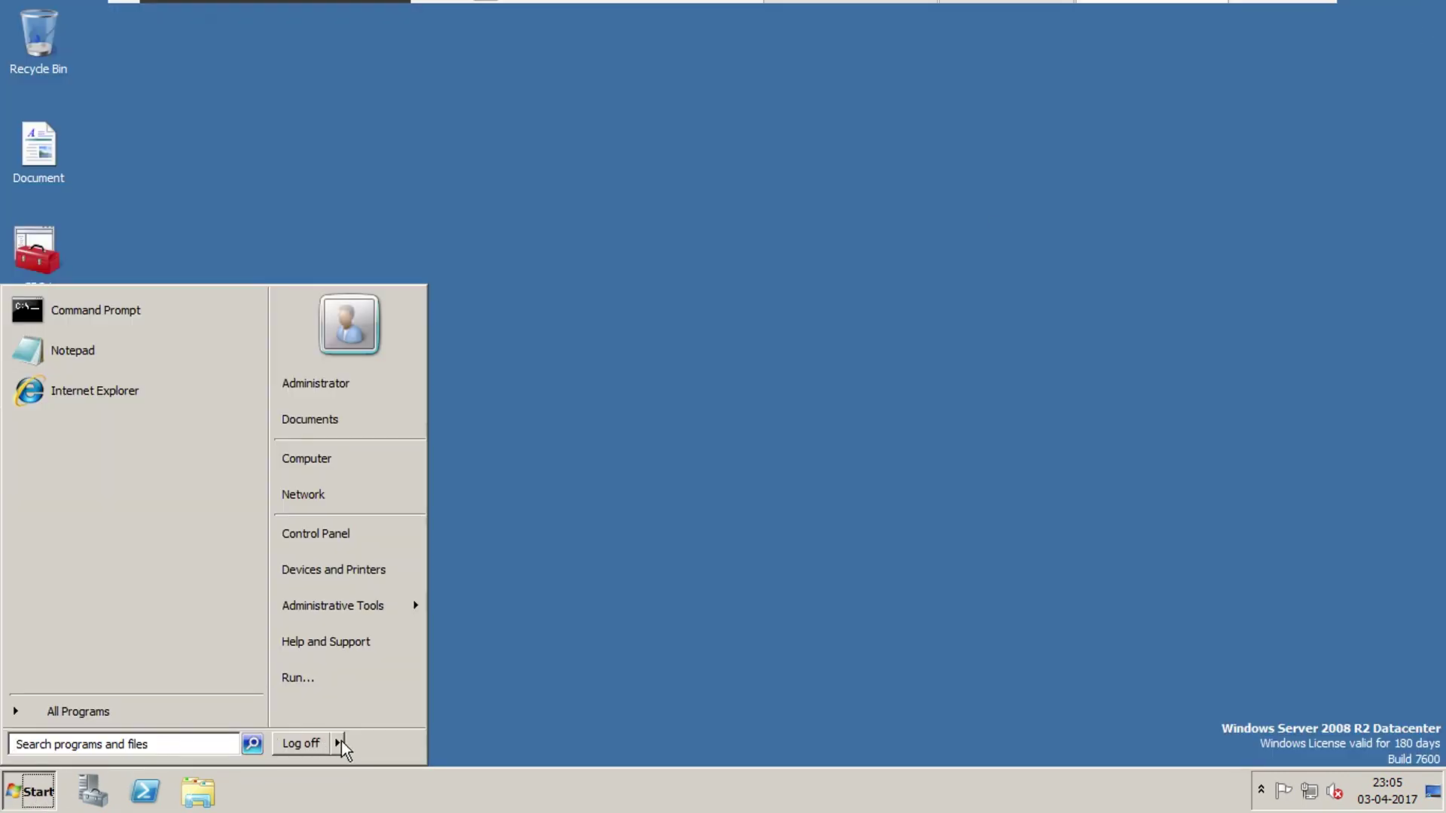
Switch user, sign in as the restricted test user, and open Computer showing no drives.
mouse_move(336, 743)
left_click(448, 667)
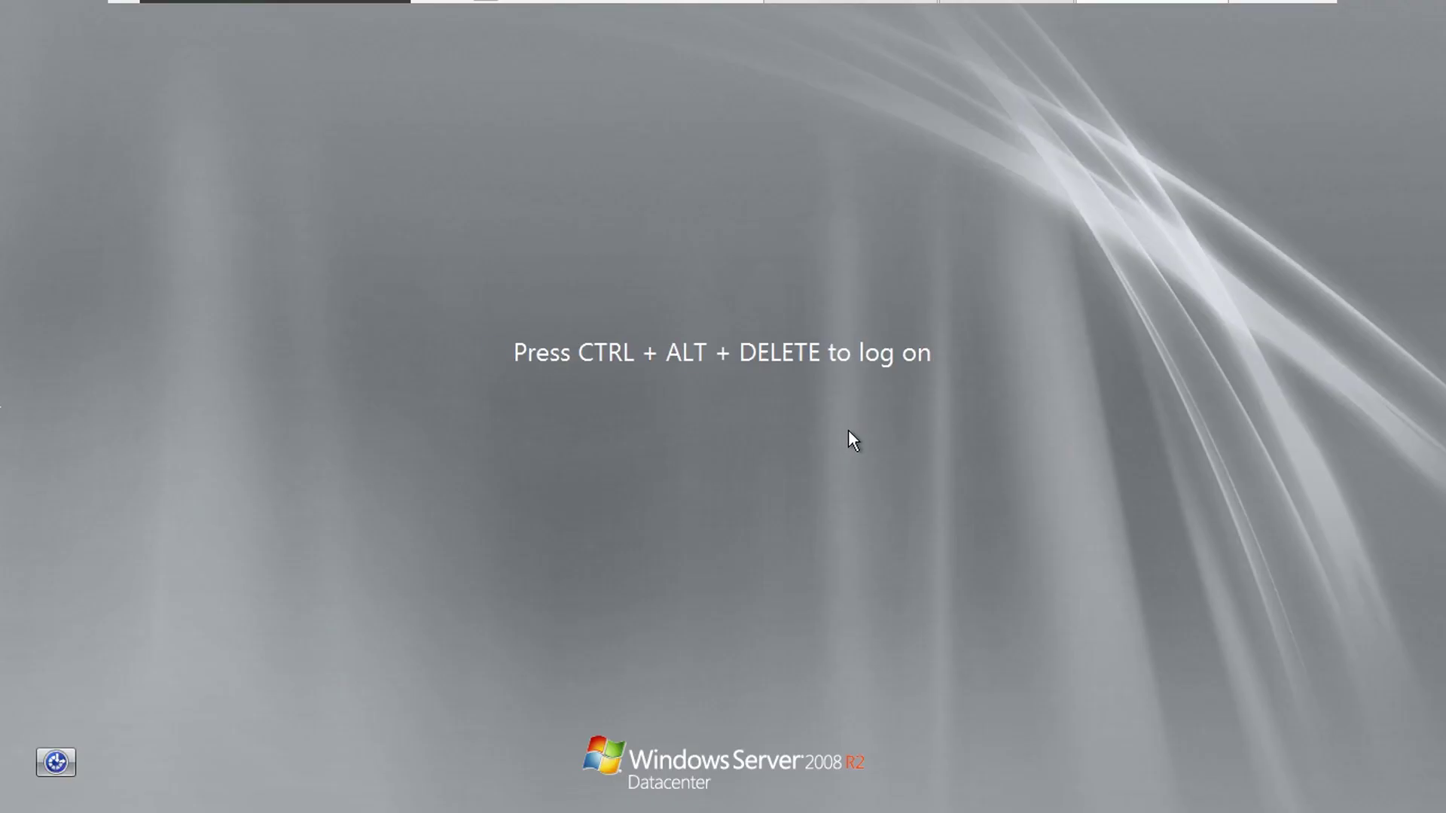
key("ctrl+alt+Delete")
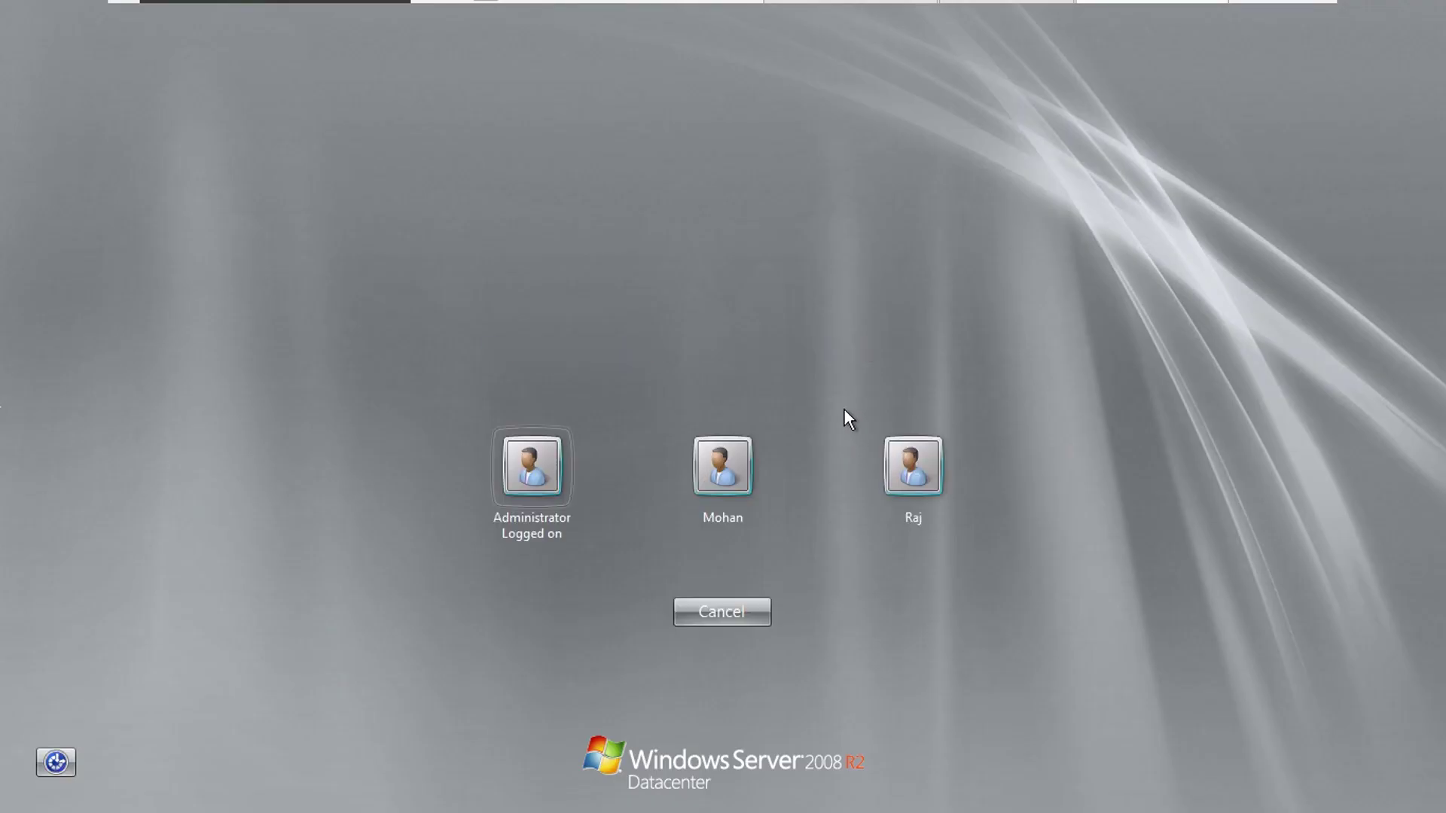
left_click(923, 477)
type("P")
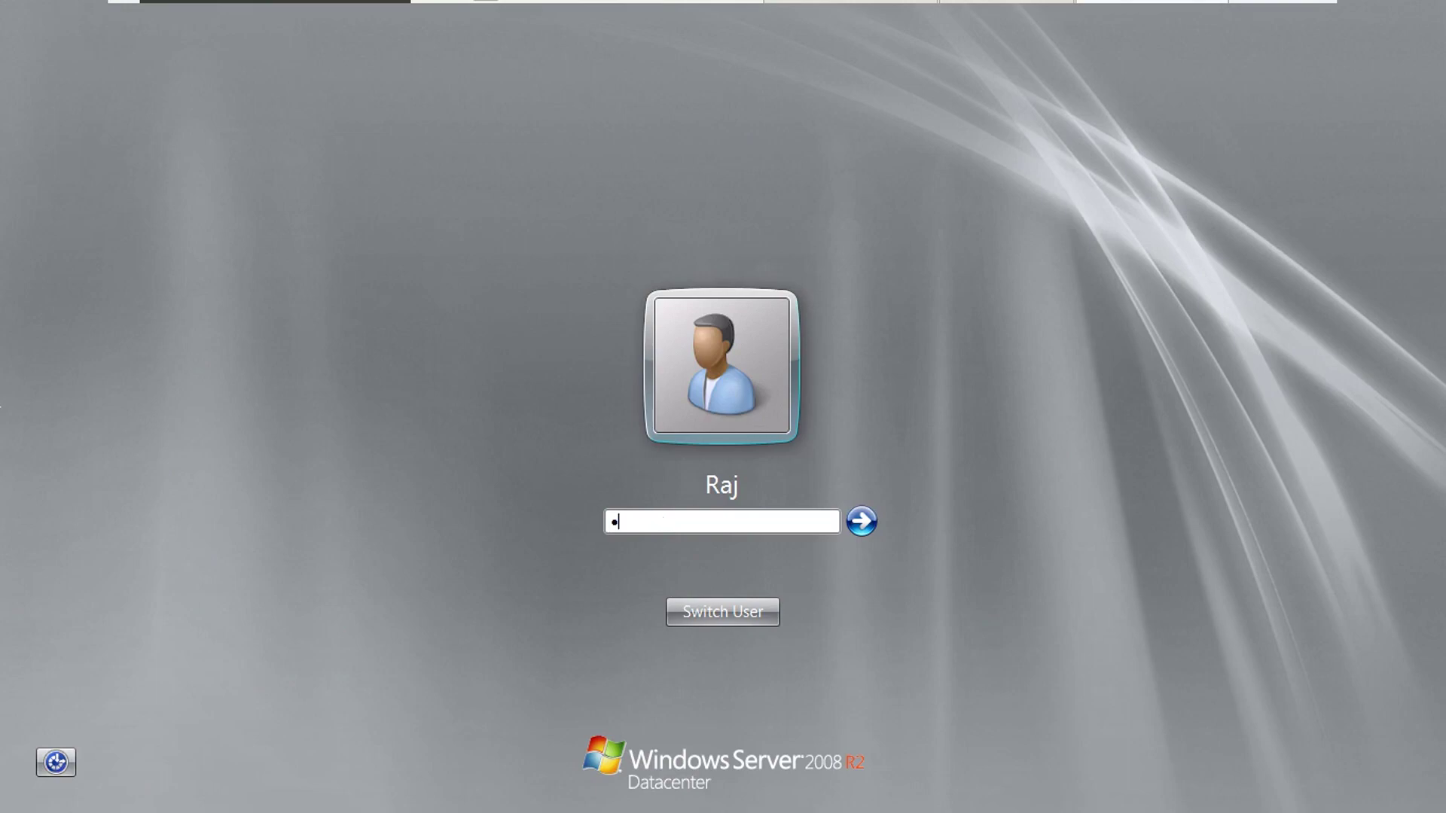
key("Return")
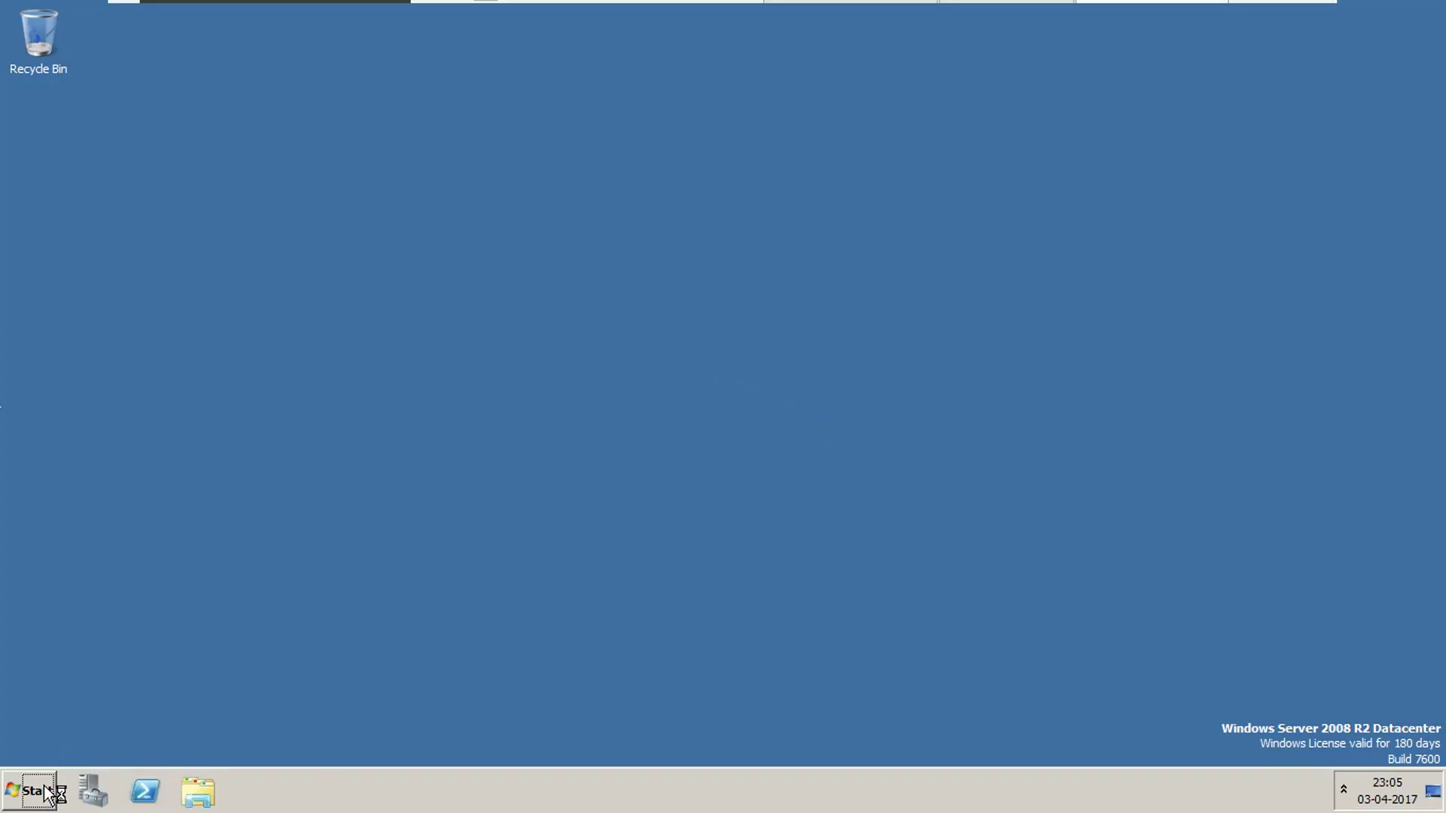
left_click(38, 790)
left_click(349, 458)
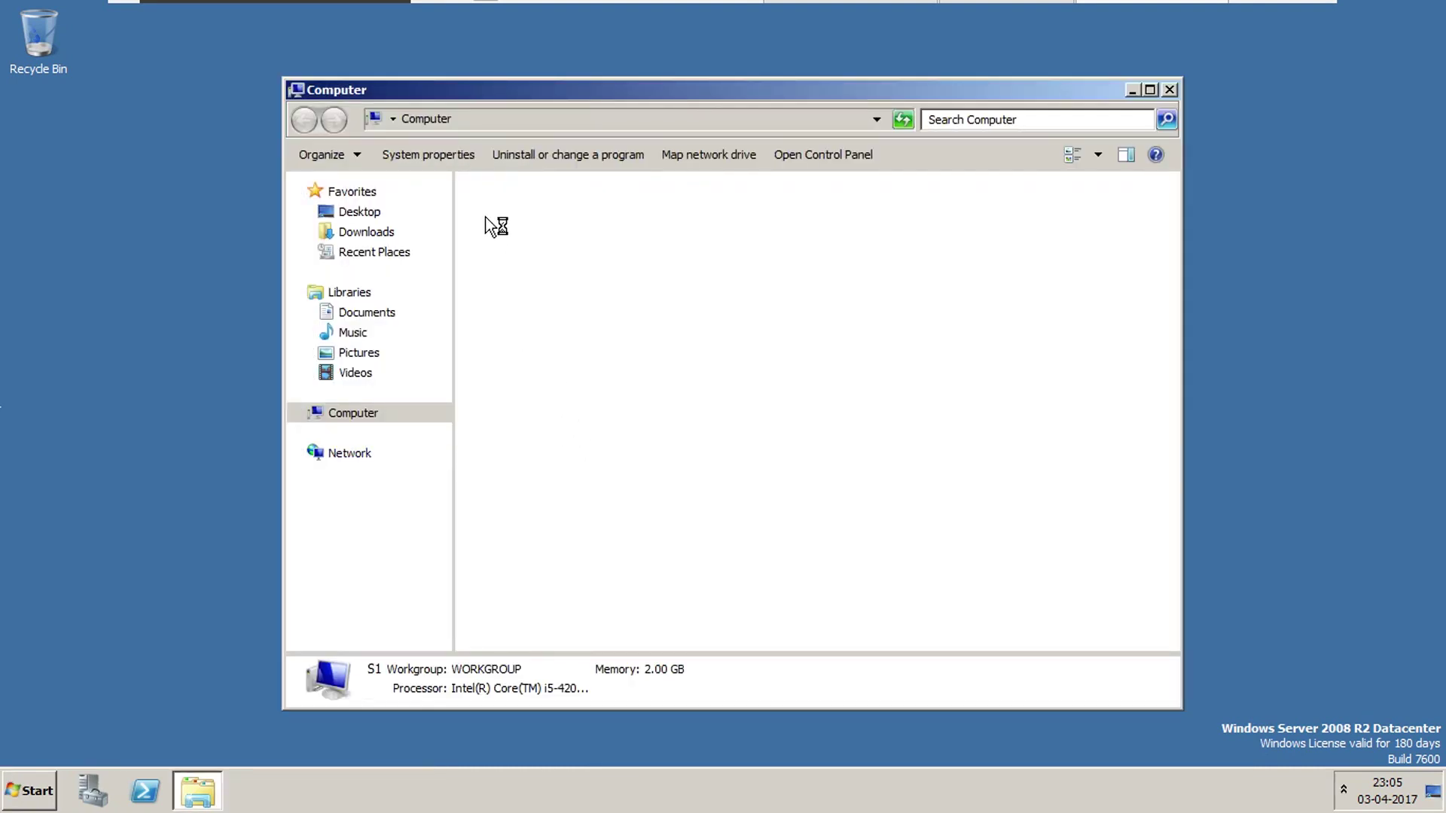
Close Computer, open drive C: directly from the Run prompt, then close it.
left_click(1170, 90)
left_click(23, 783)
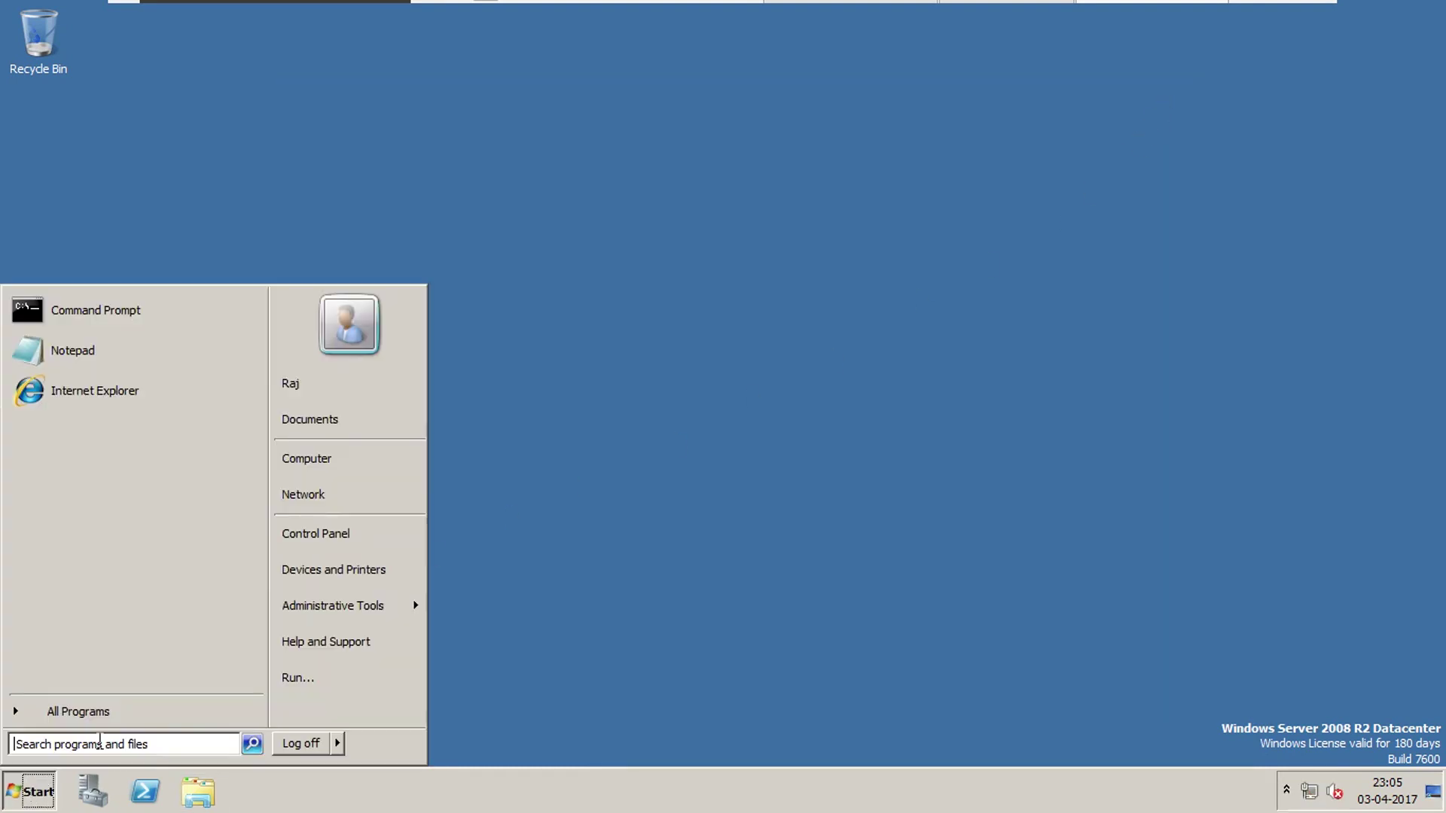
left_click(656, 369)
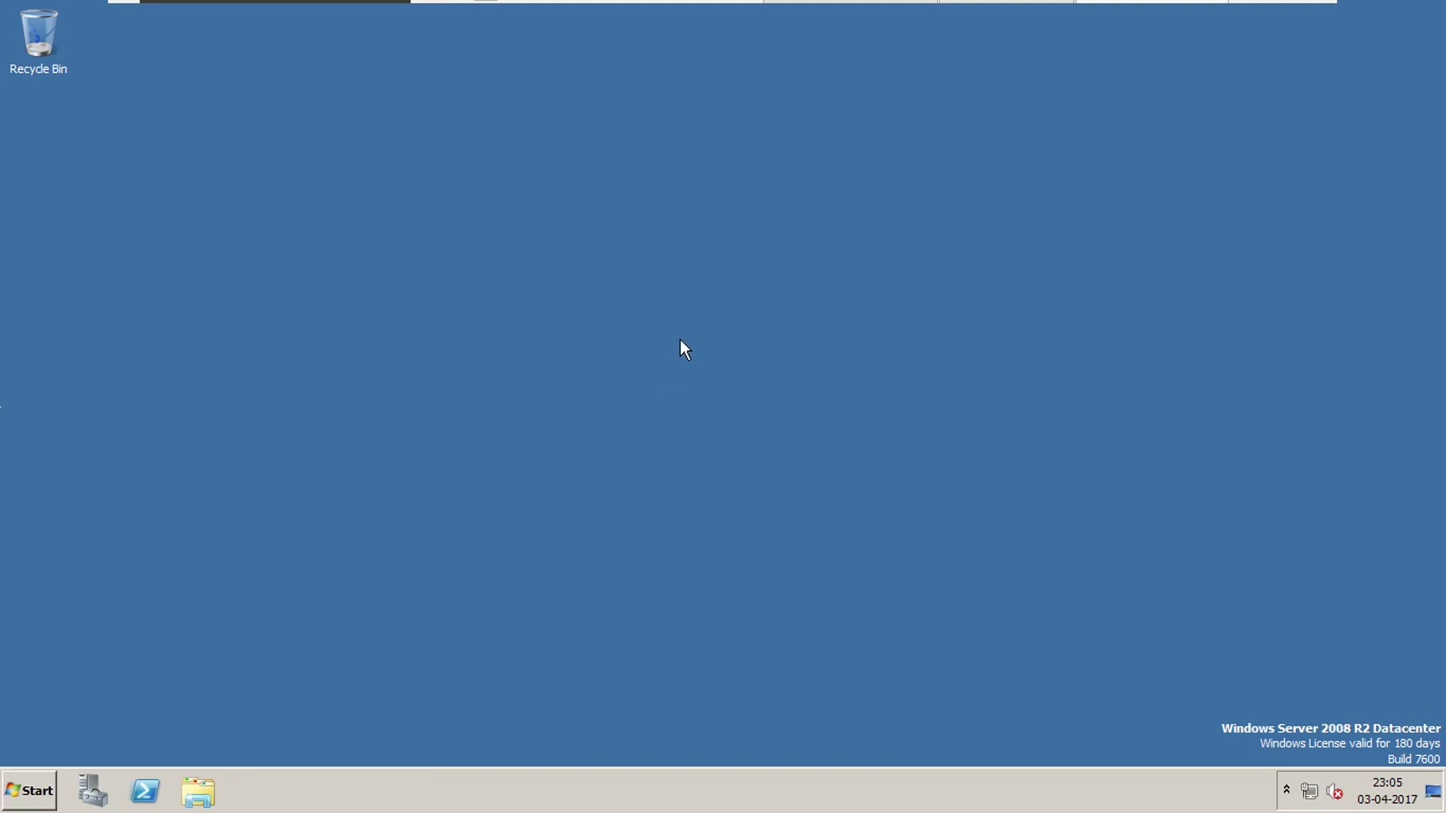
key("super+r")
left_click_drag(309, 565, 633, 380)
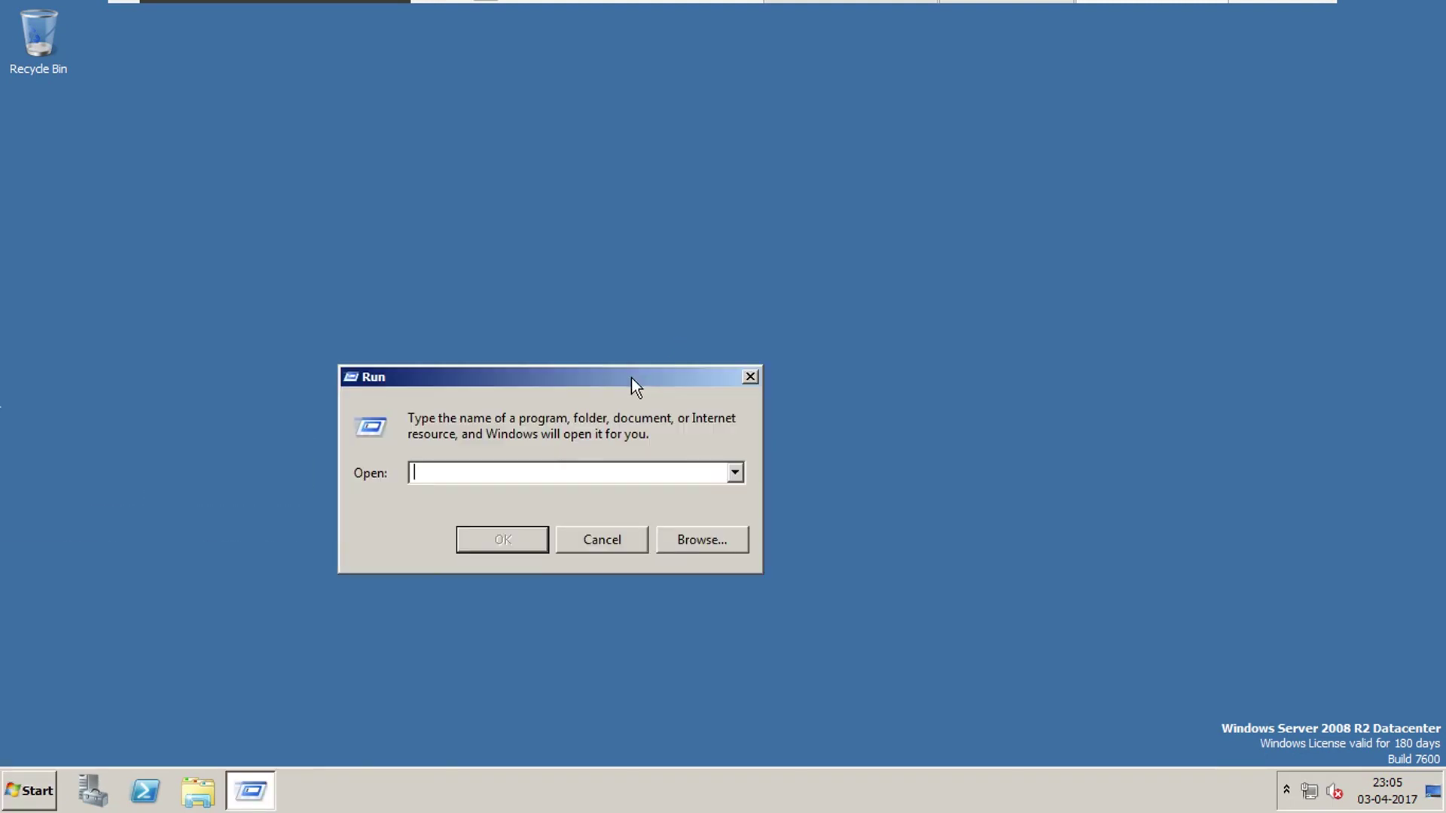
type("c:")
key("Return")
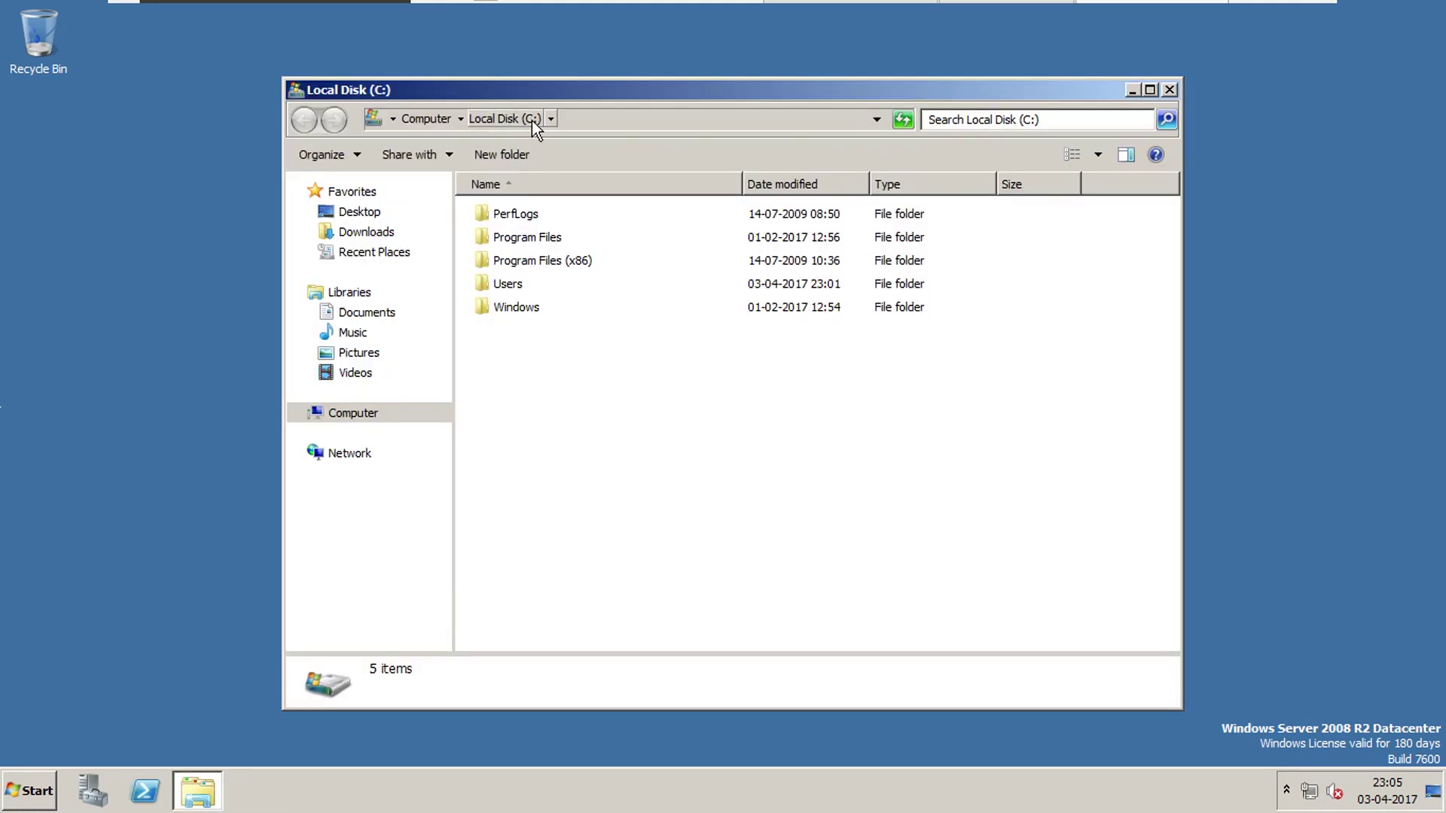
left_click(1168, 90)
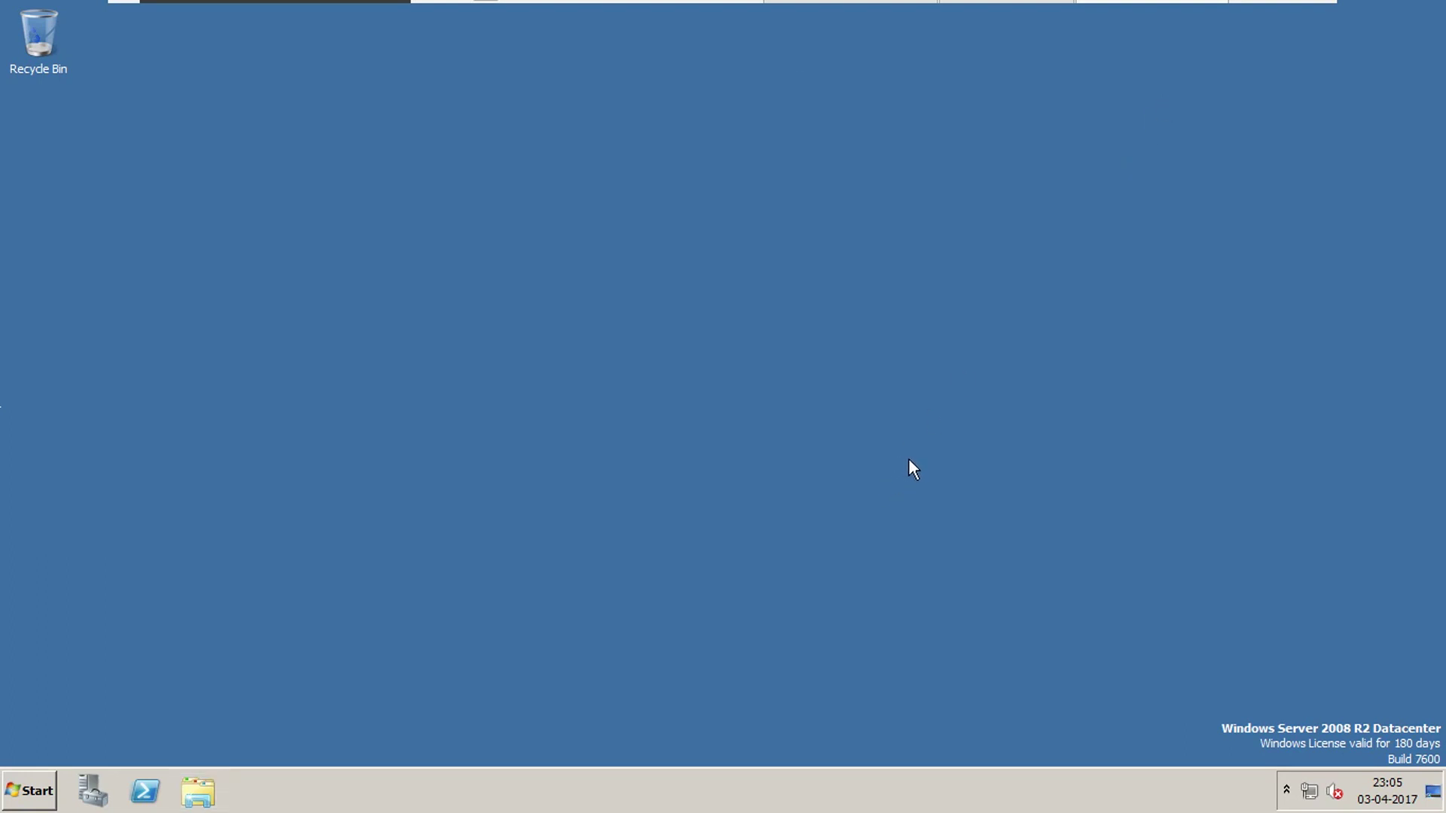
Open drive D: from the Run prompt and close the DVD Drive window.
key("super+r")
type("c:")
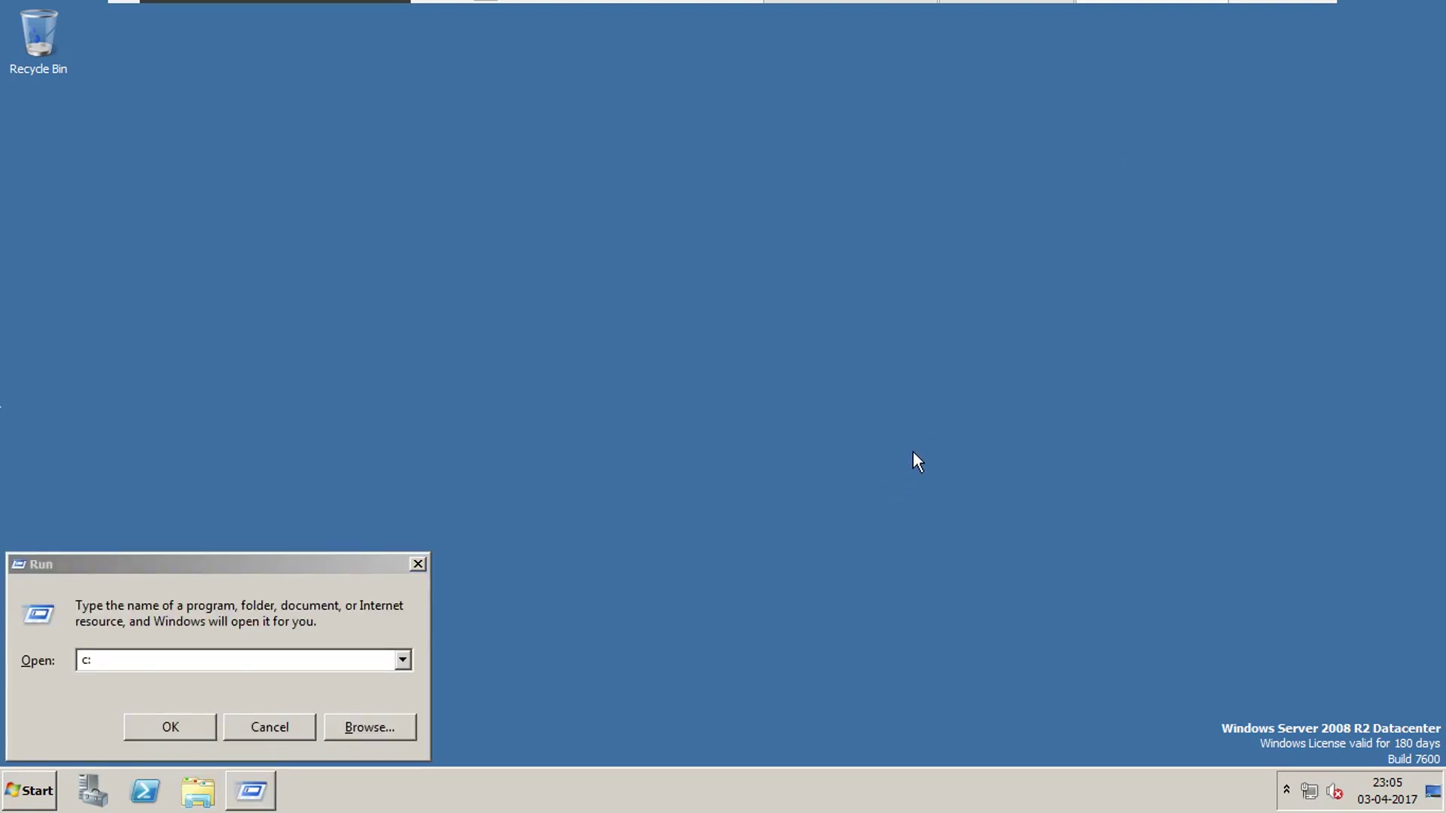
key("super+r")
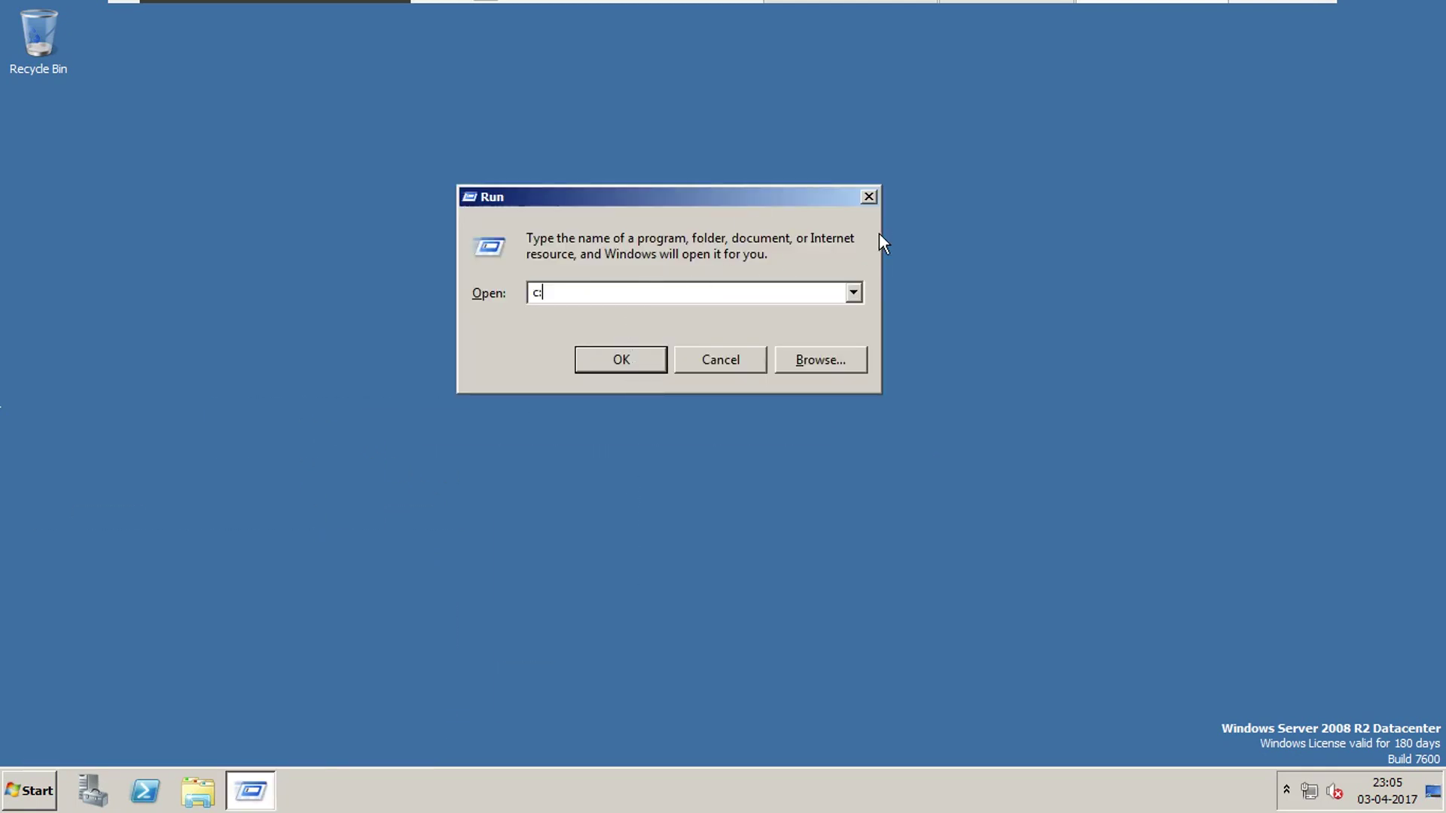
key("BackSpace")
key("BackSpace")
key("Return")
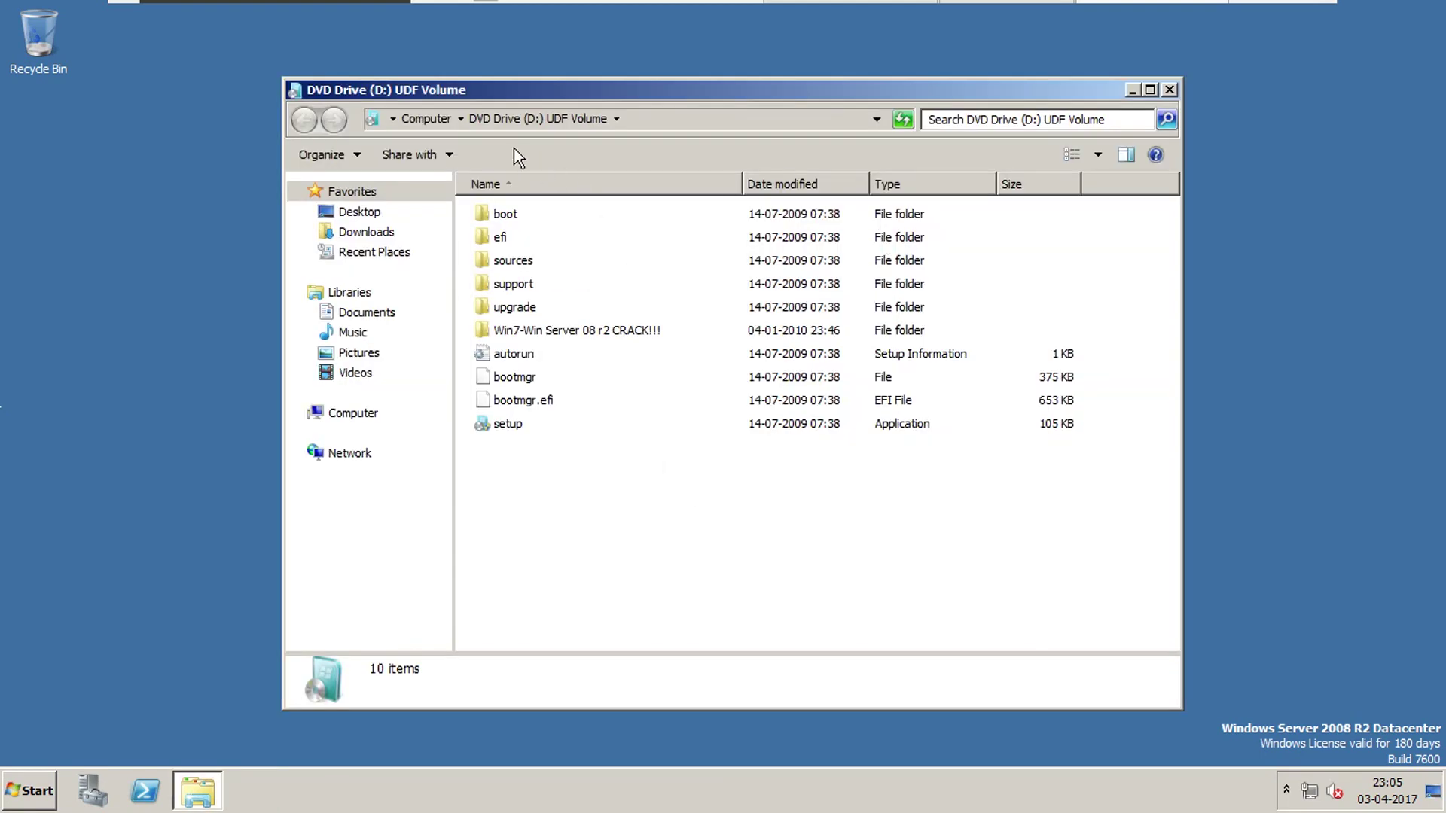
left_click(1168, 91)
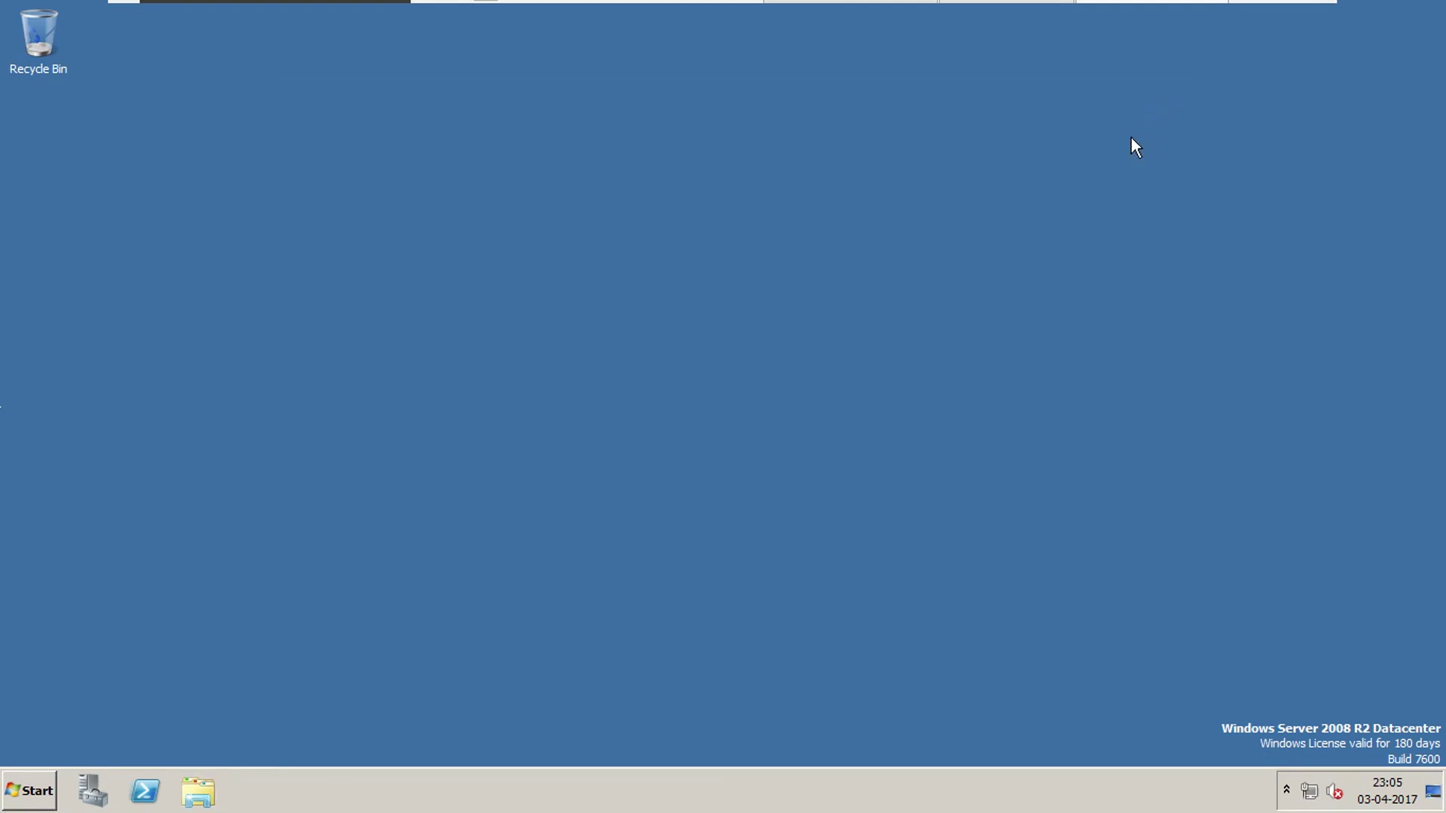
Log off the restricted user, sign in as Administrator, and open the Document notes in WordPad.
left_click(29, 791)
left_click(305, 773)
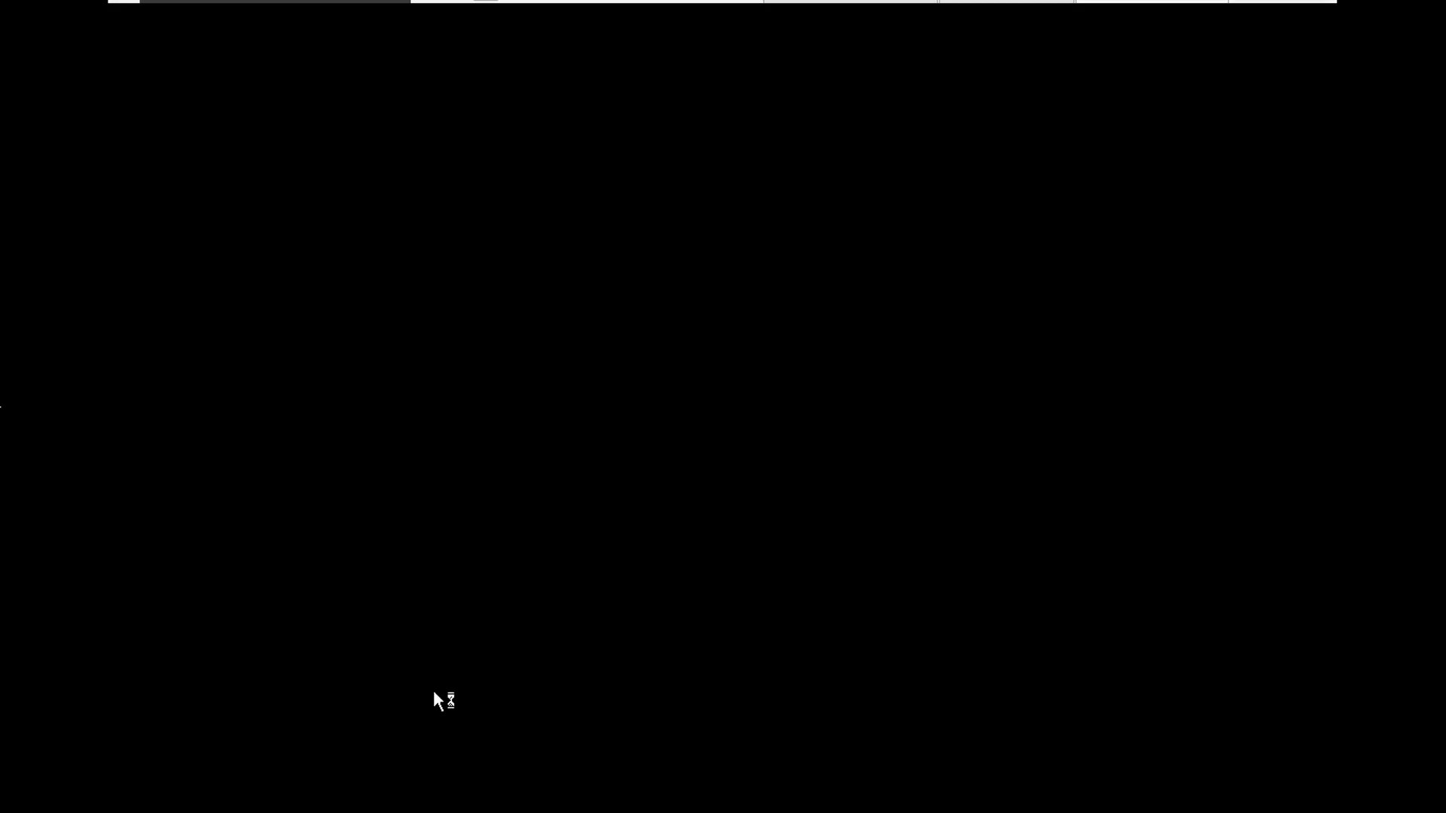
key("ctrl+alt+Delete")
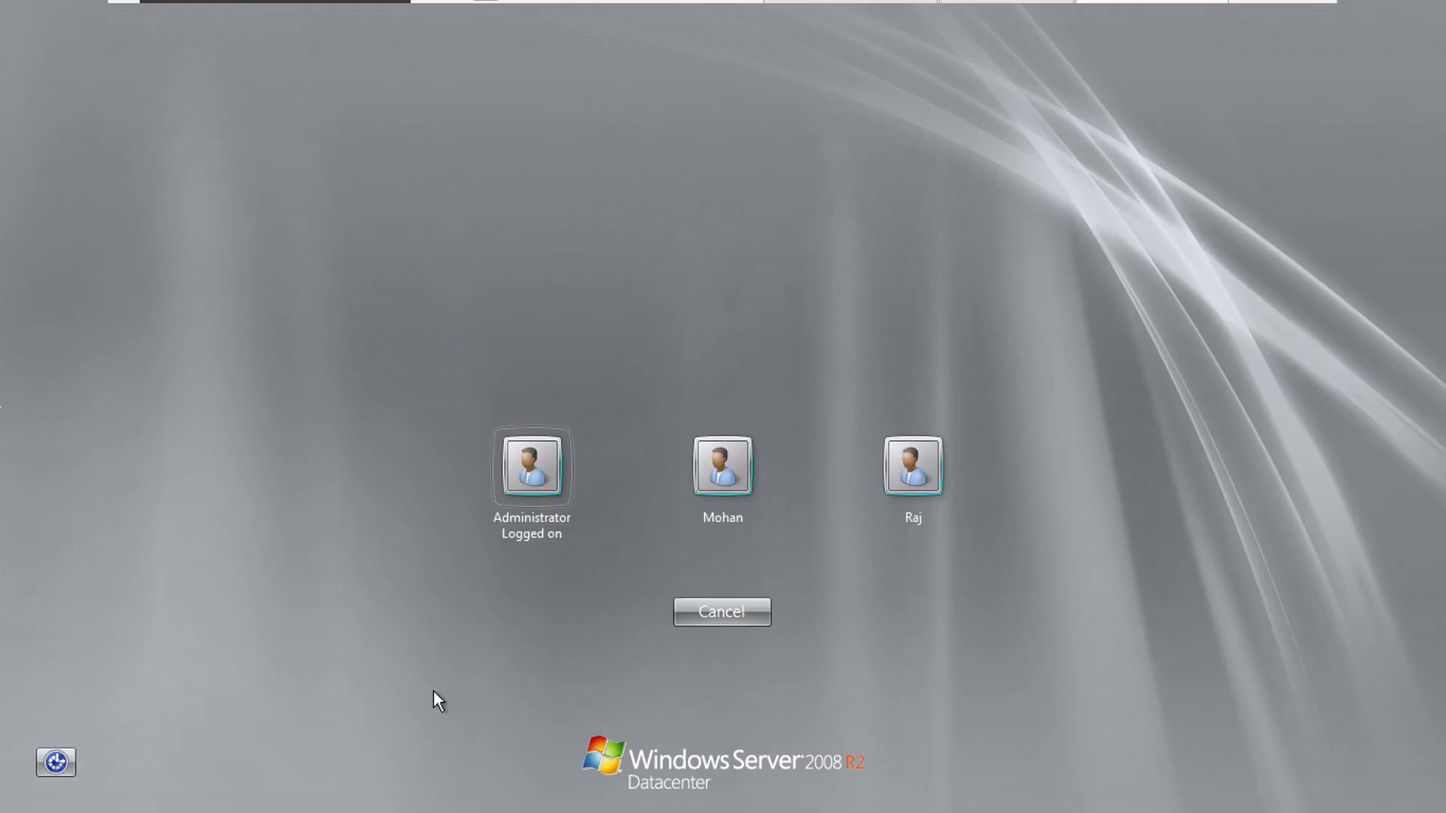
key("Return")
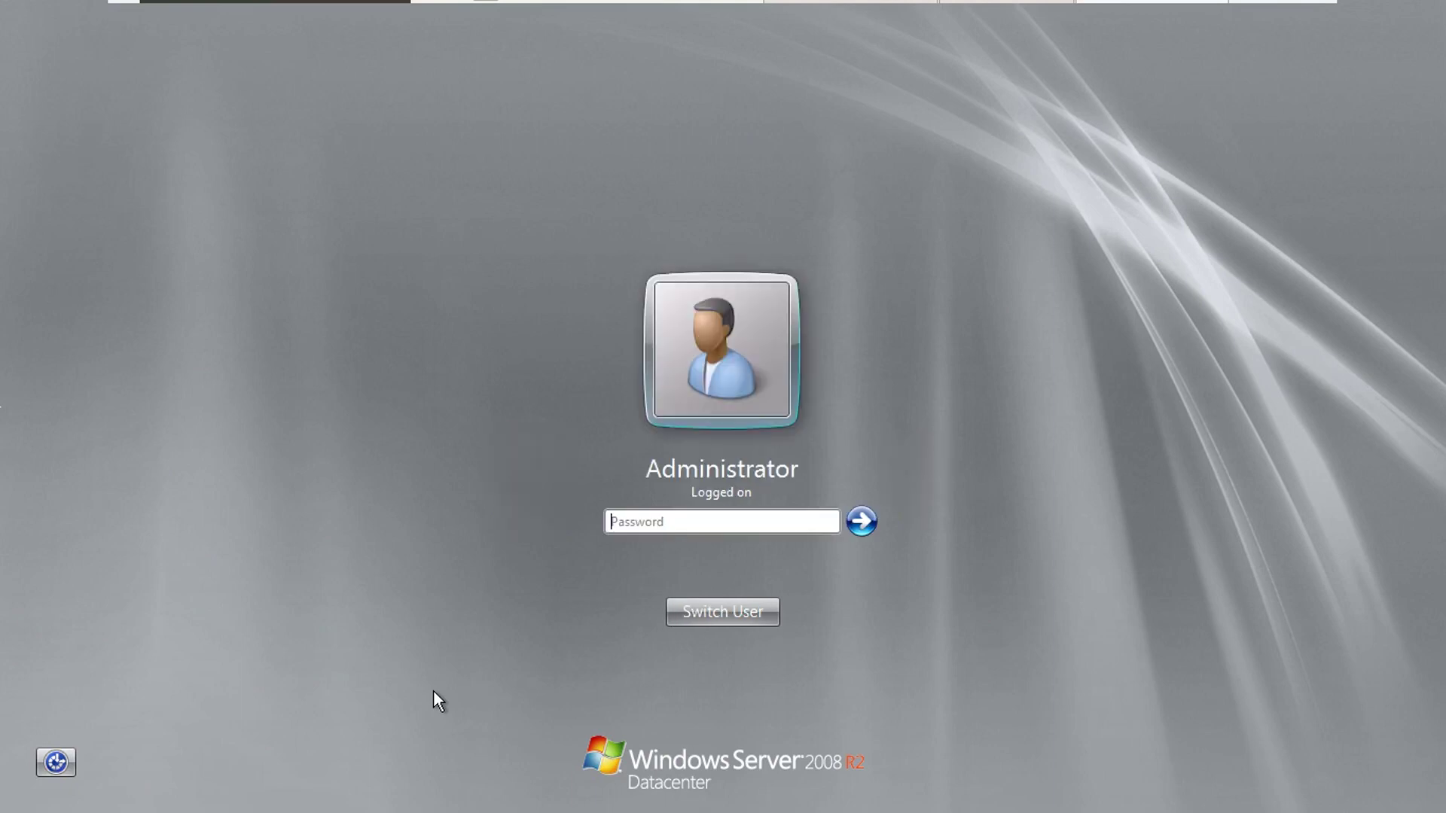
type("P")
key("Return")
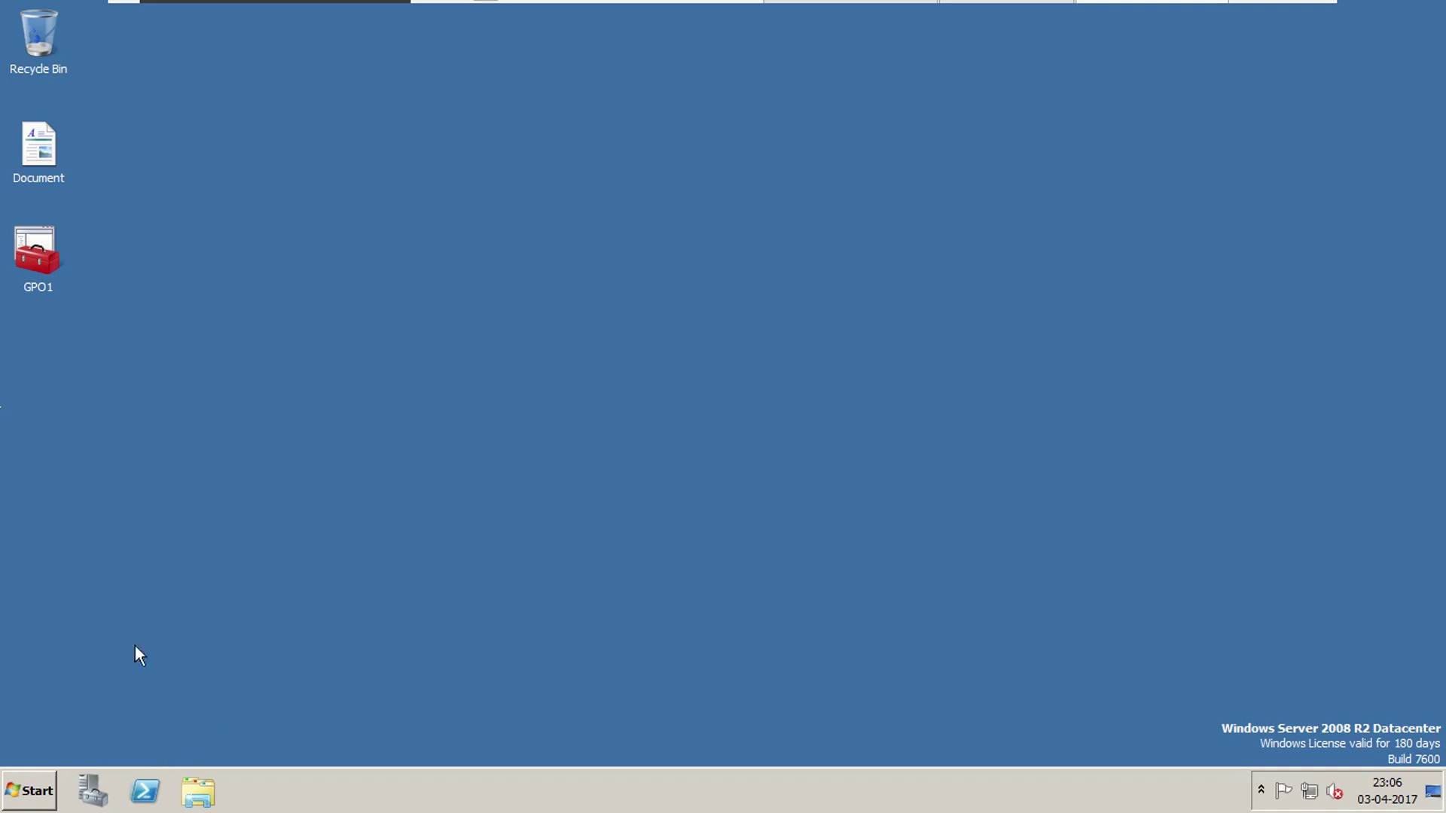
double_click(47, 179)
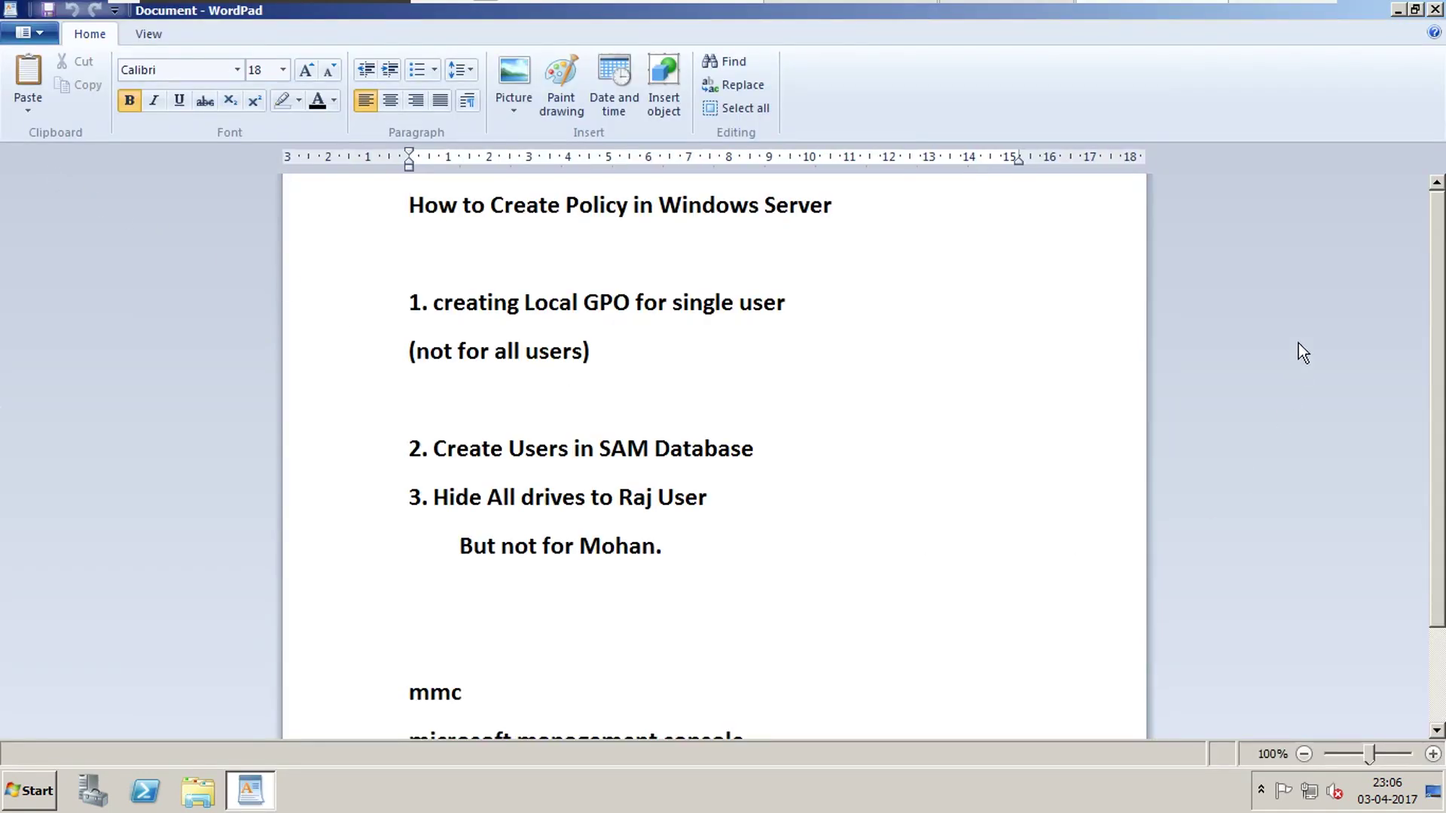
scroll(1384, 570, "down", 3)
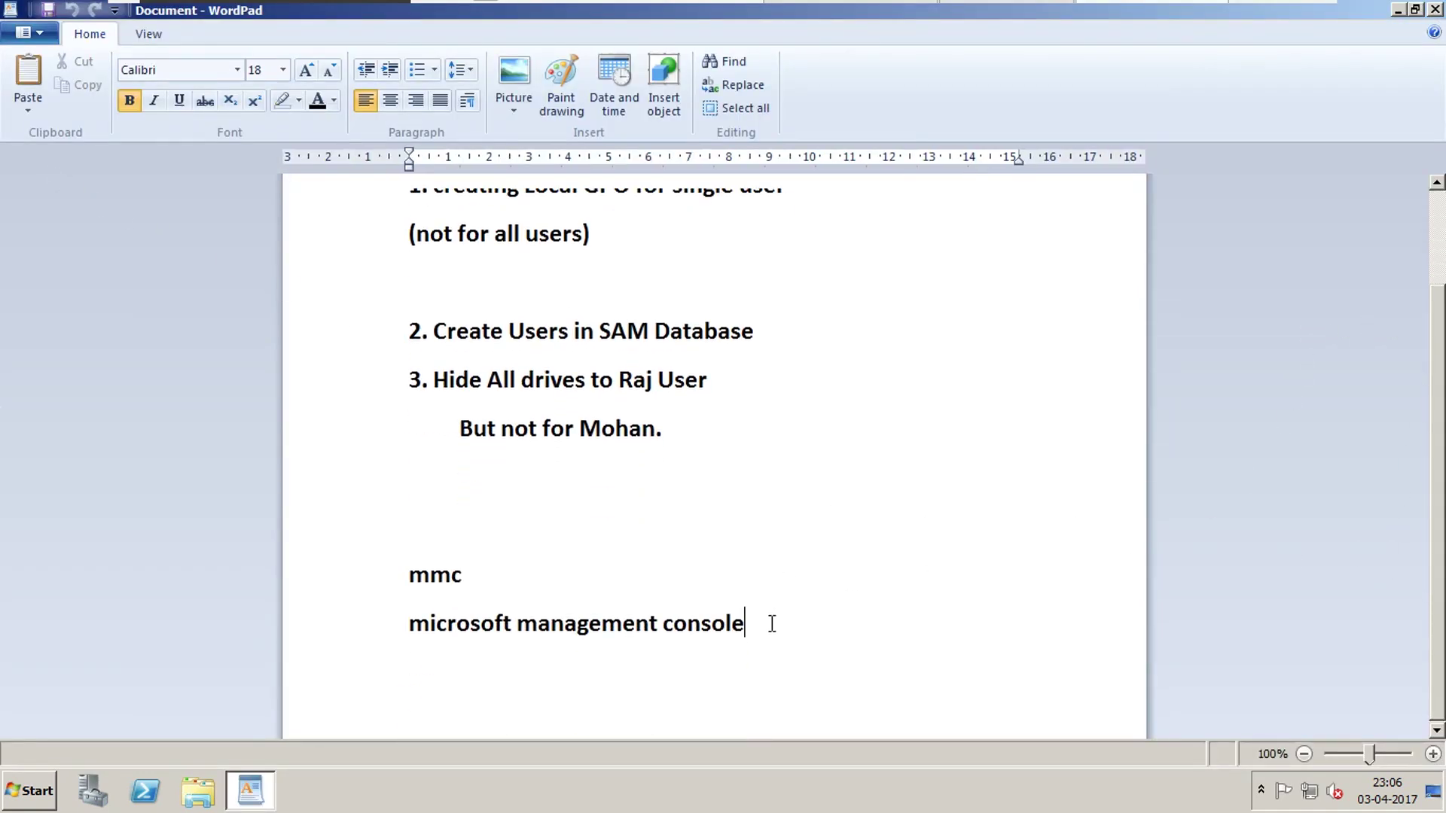
Add point 4 below step 3 noting drives are hidden from the restricted user, then close WordPad.
left_click(739, 387)
left_click(696, 431)
key("Return")
key("Return")
type("4. I")
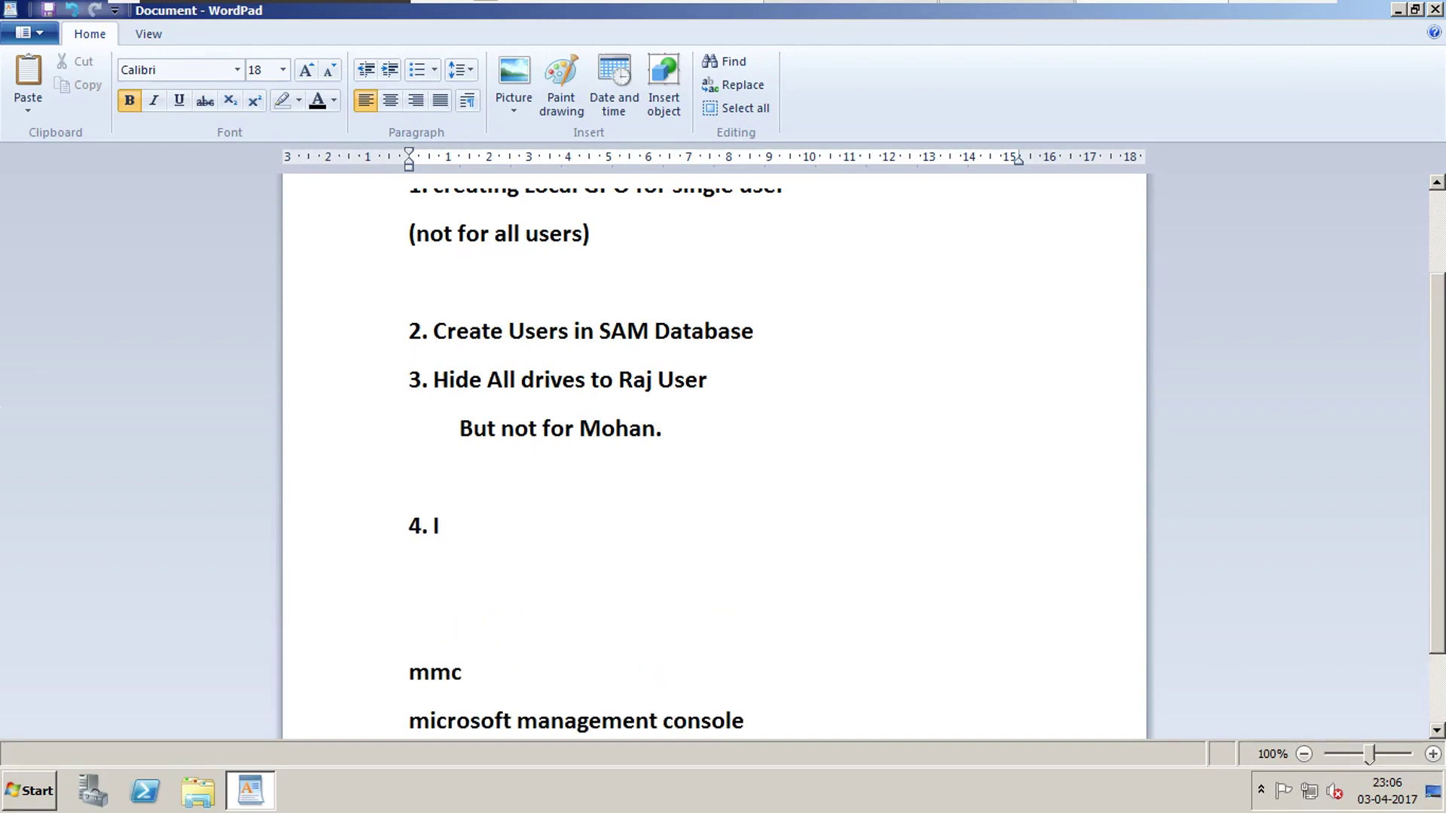
type(" hide drive")
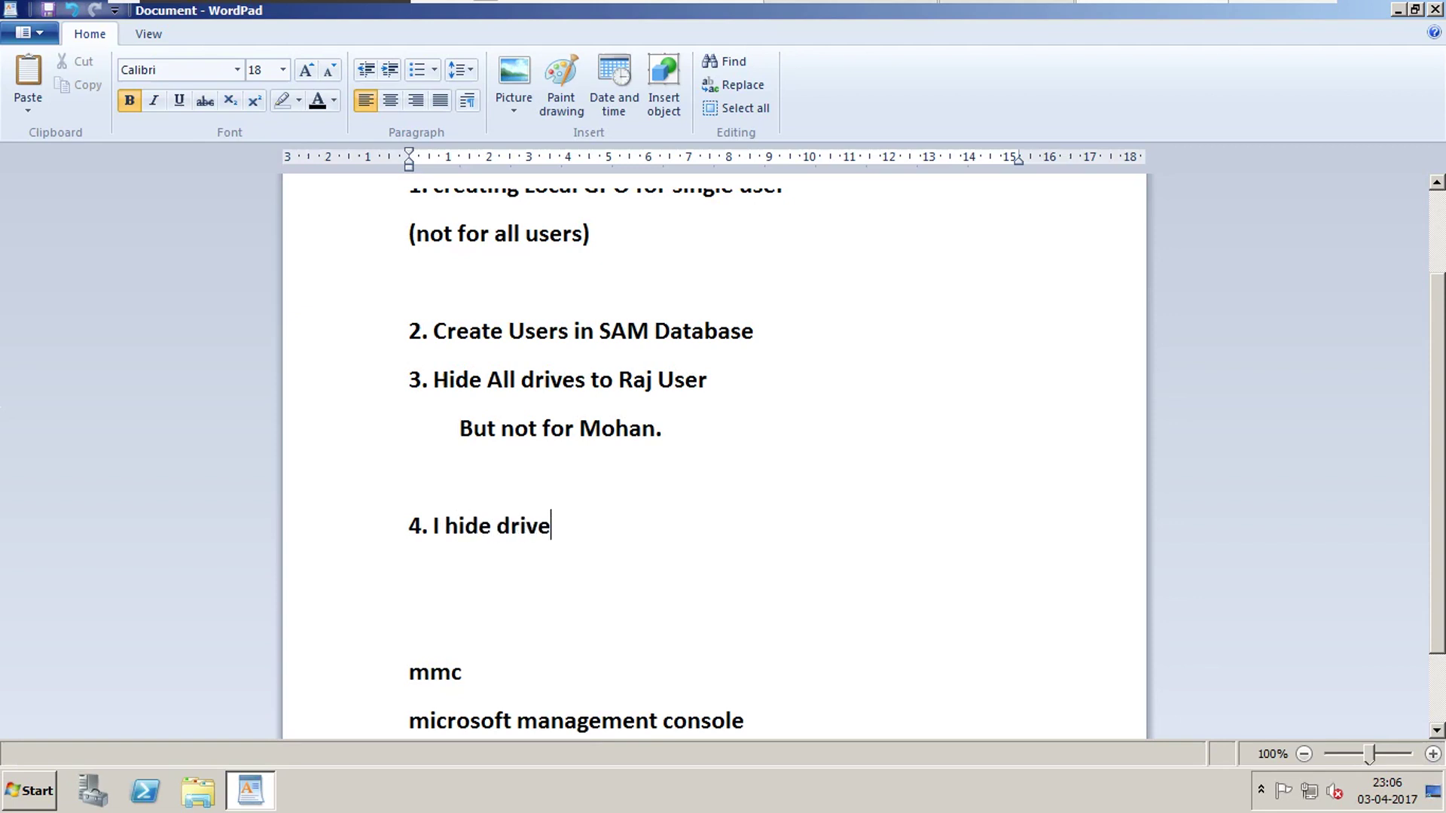
type("s to raj user")
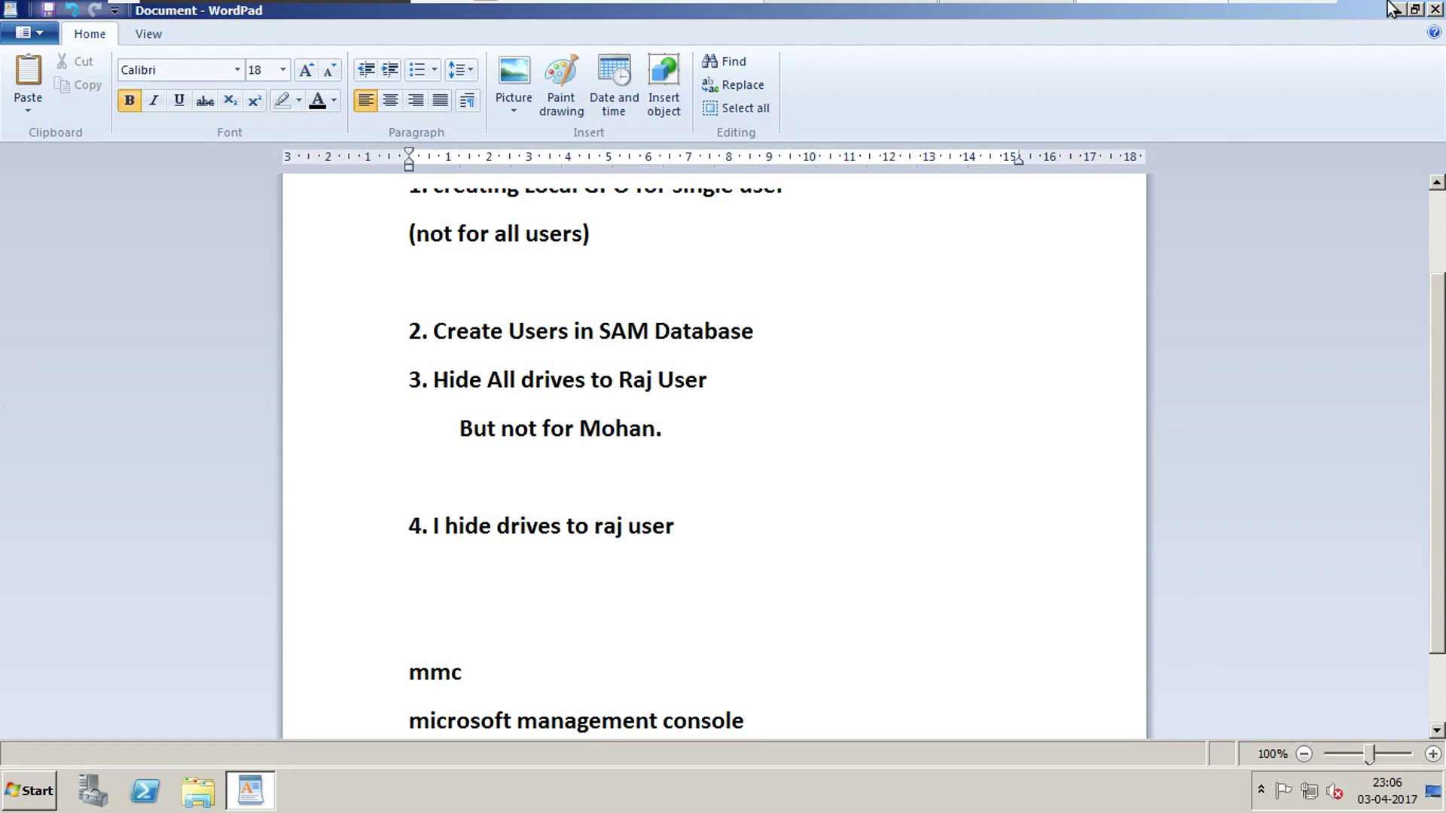
left_click(1434, 9)
Log off Administrator and sign in as the unrestricted user with its password.
left_click(30, 791)
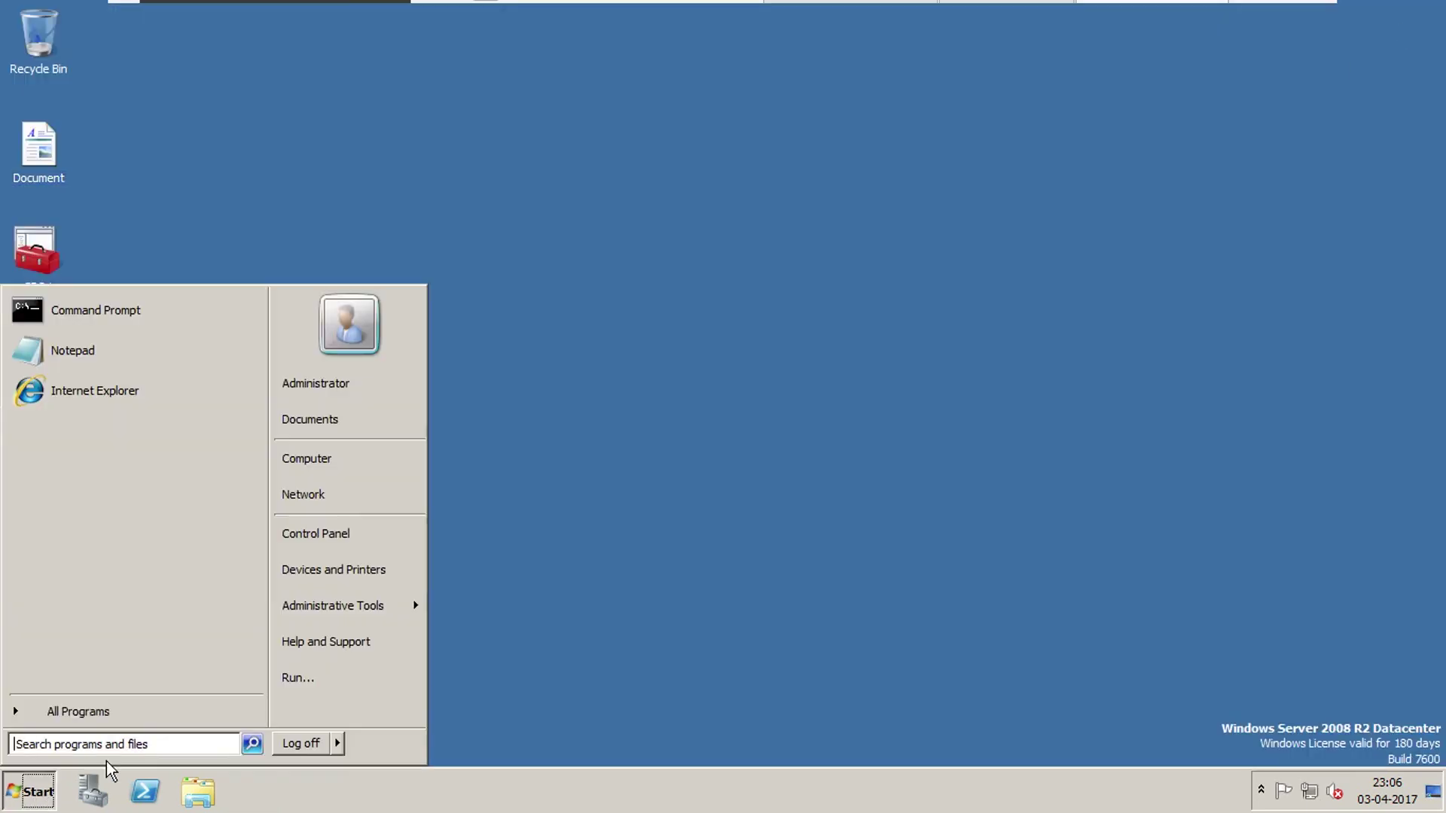
left_click(320, 744)
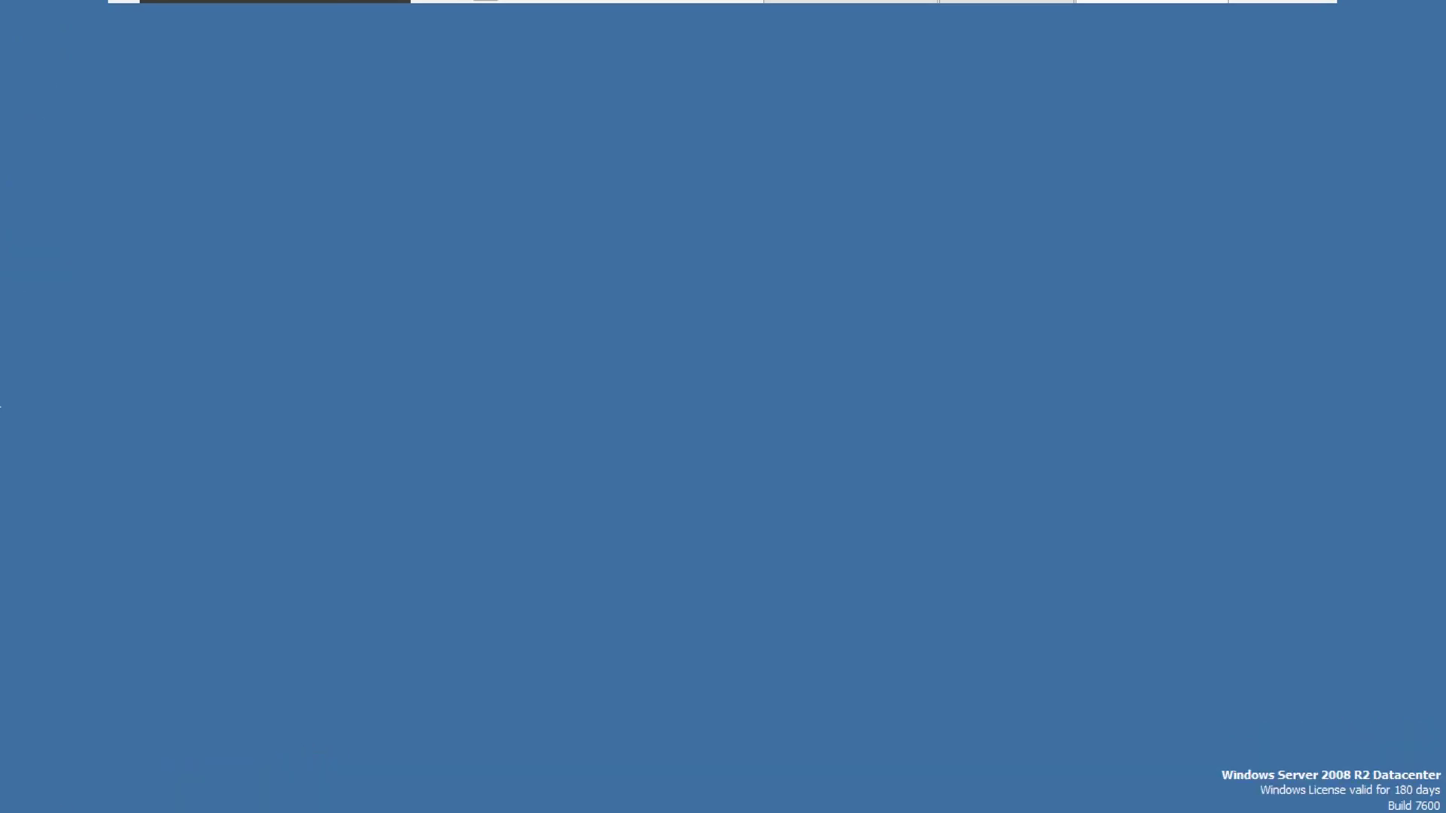
key("ctrl+alt+Delete")
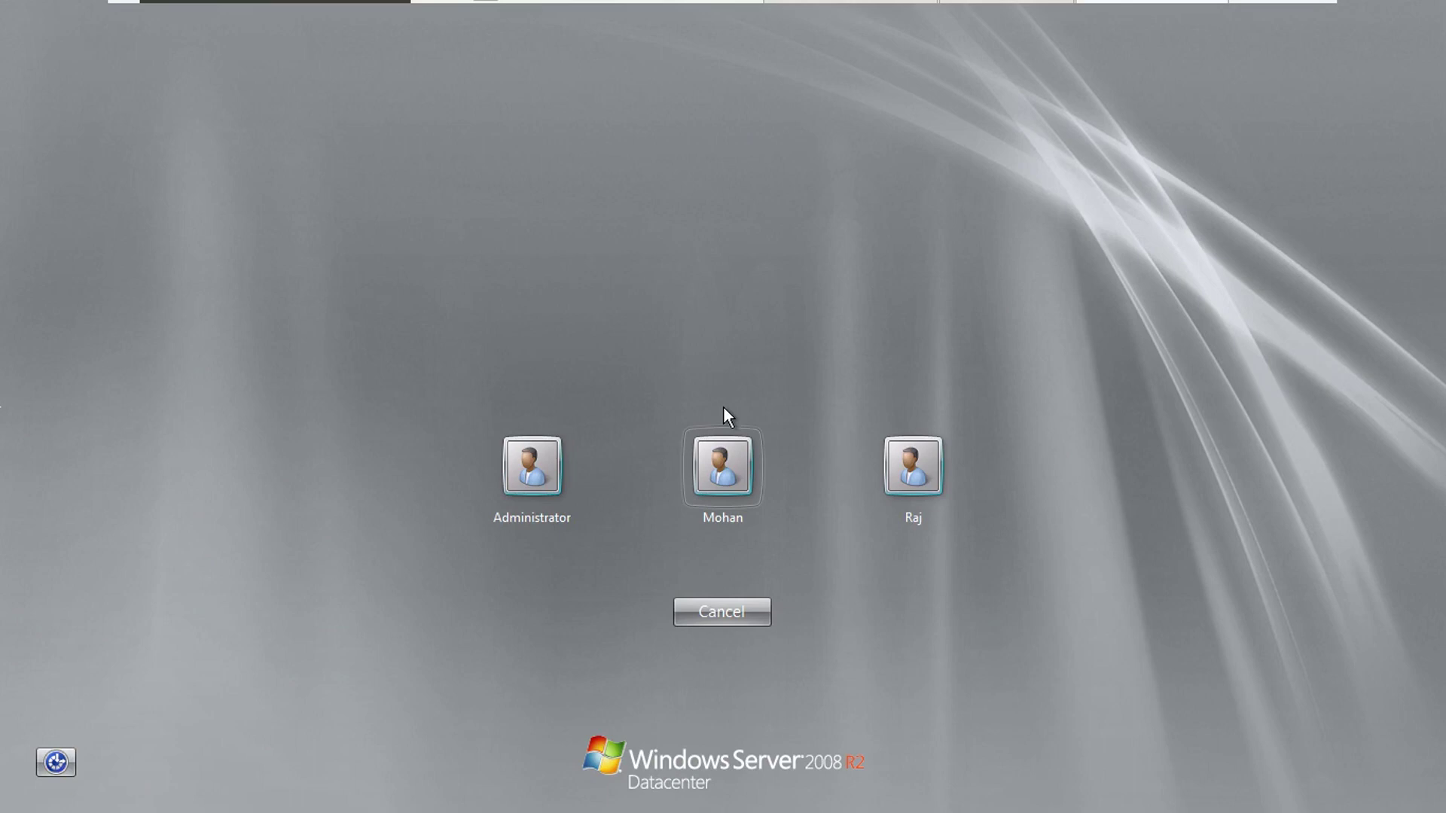
left_click(723, 407)
type("pas")
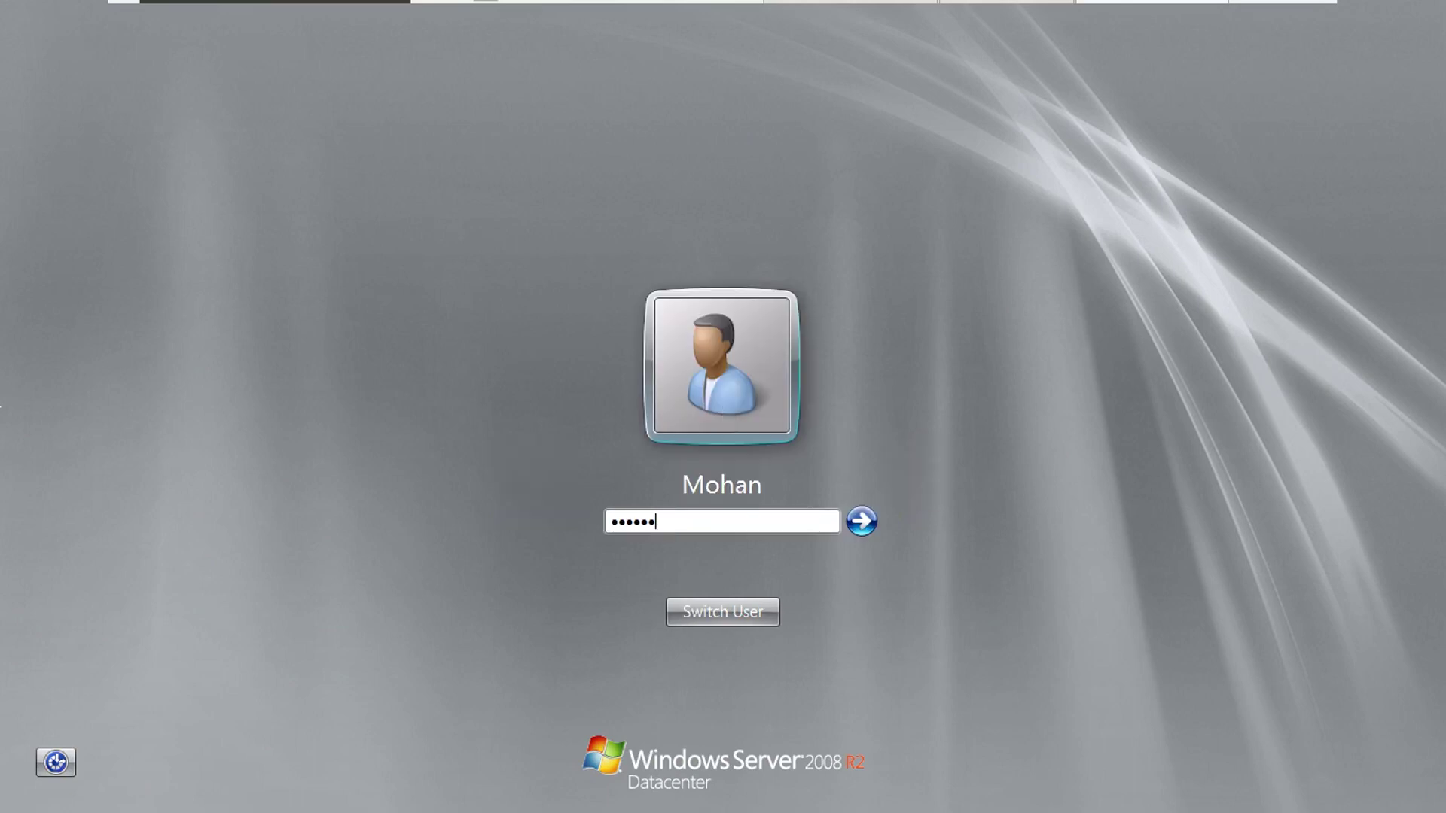
type("s@1")
key("Return")
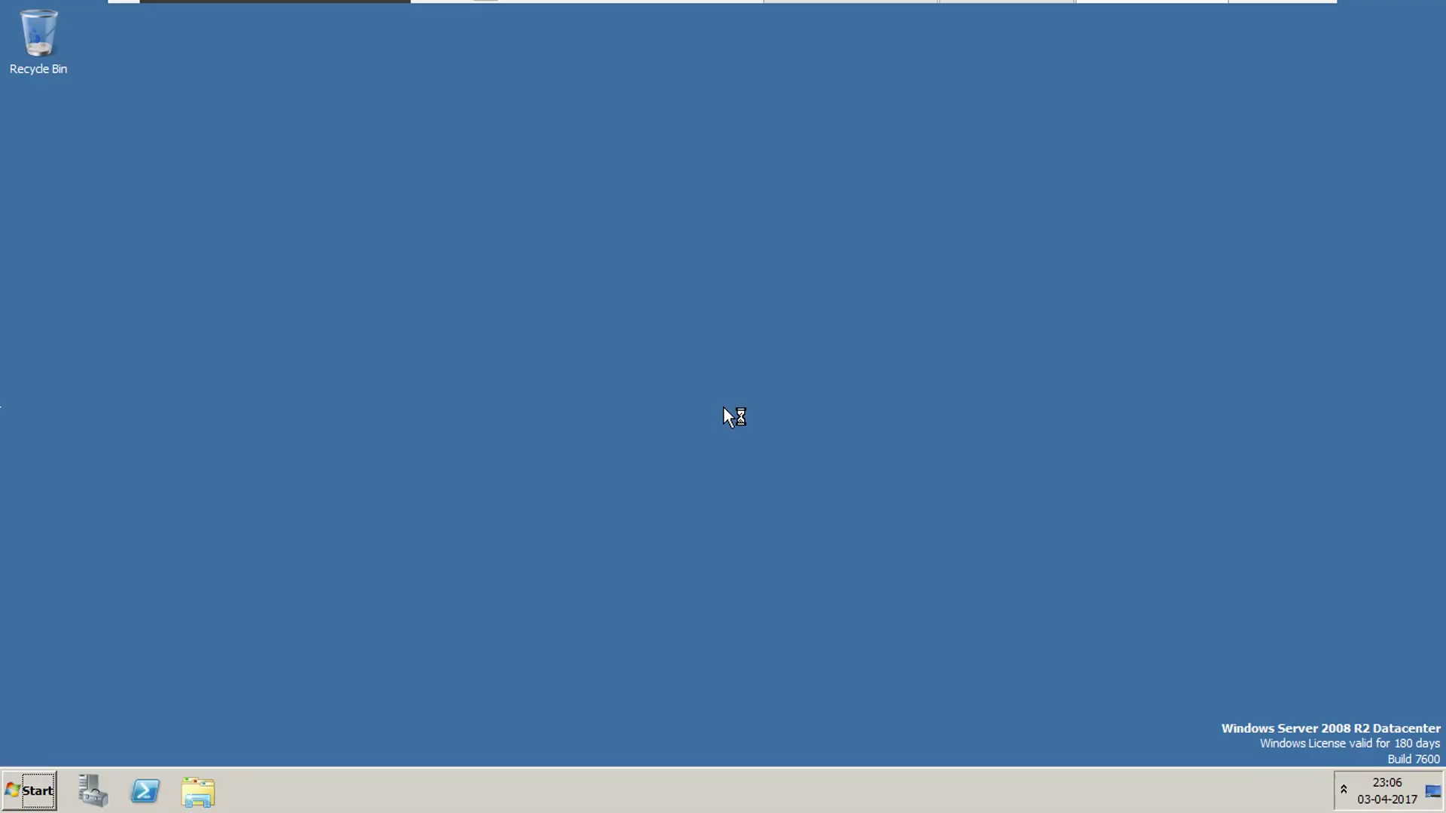
Open Computer from the Start menu, confirming drives C:, A:, D: and Z: are listed.
right_click(724, 408)
left_click(229, 630)
left_click(46, 792)
left_click(384, 455)
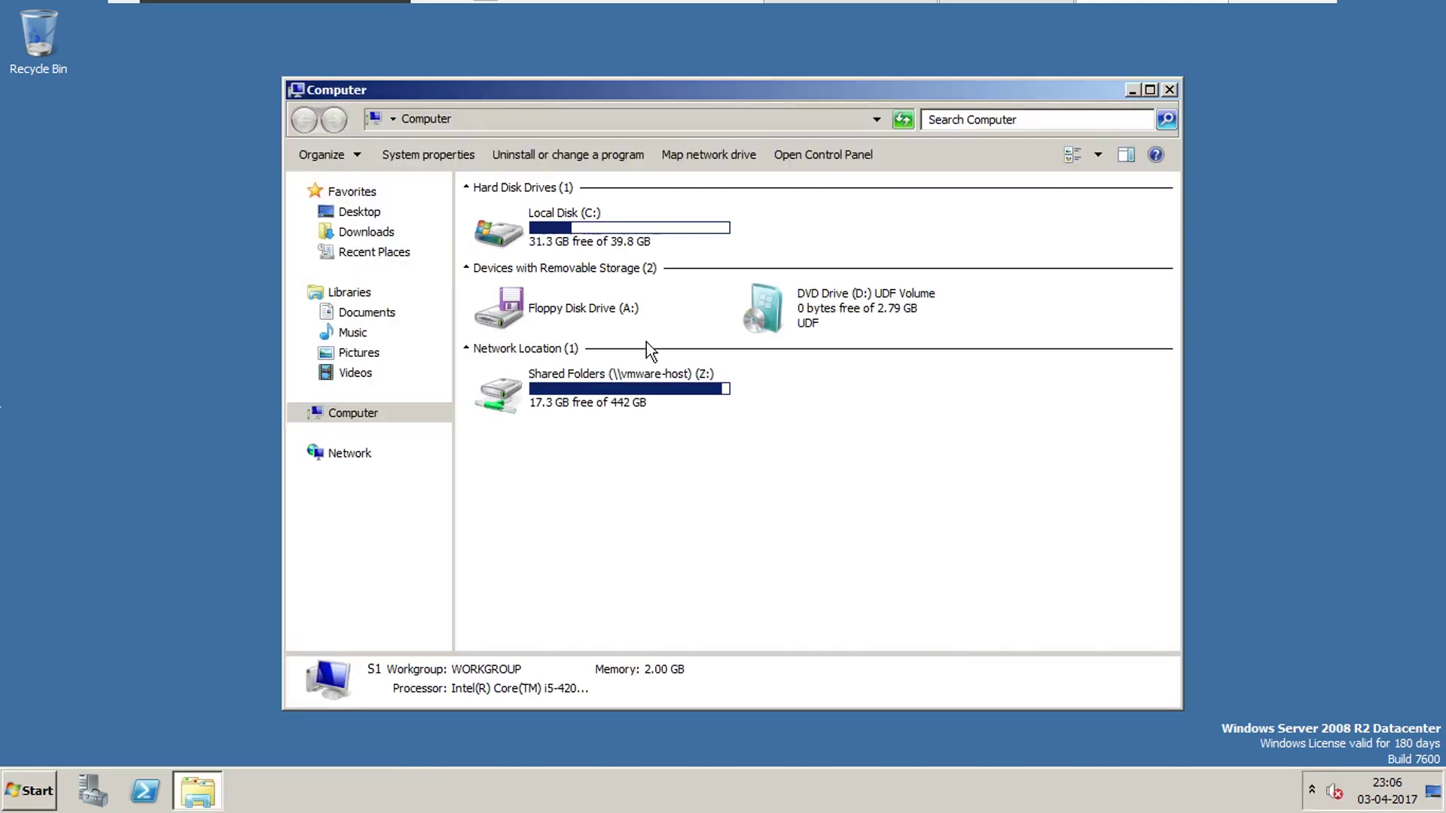
left_click(30, 791)
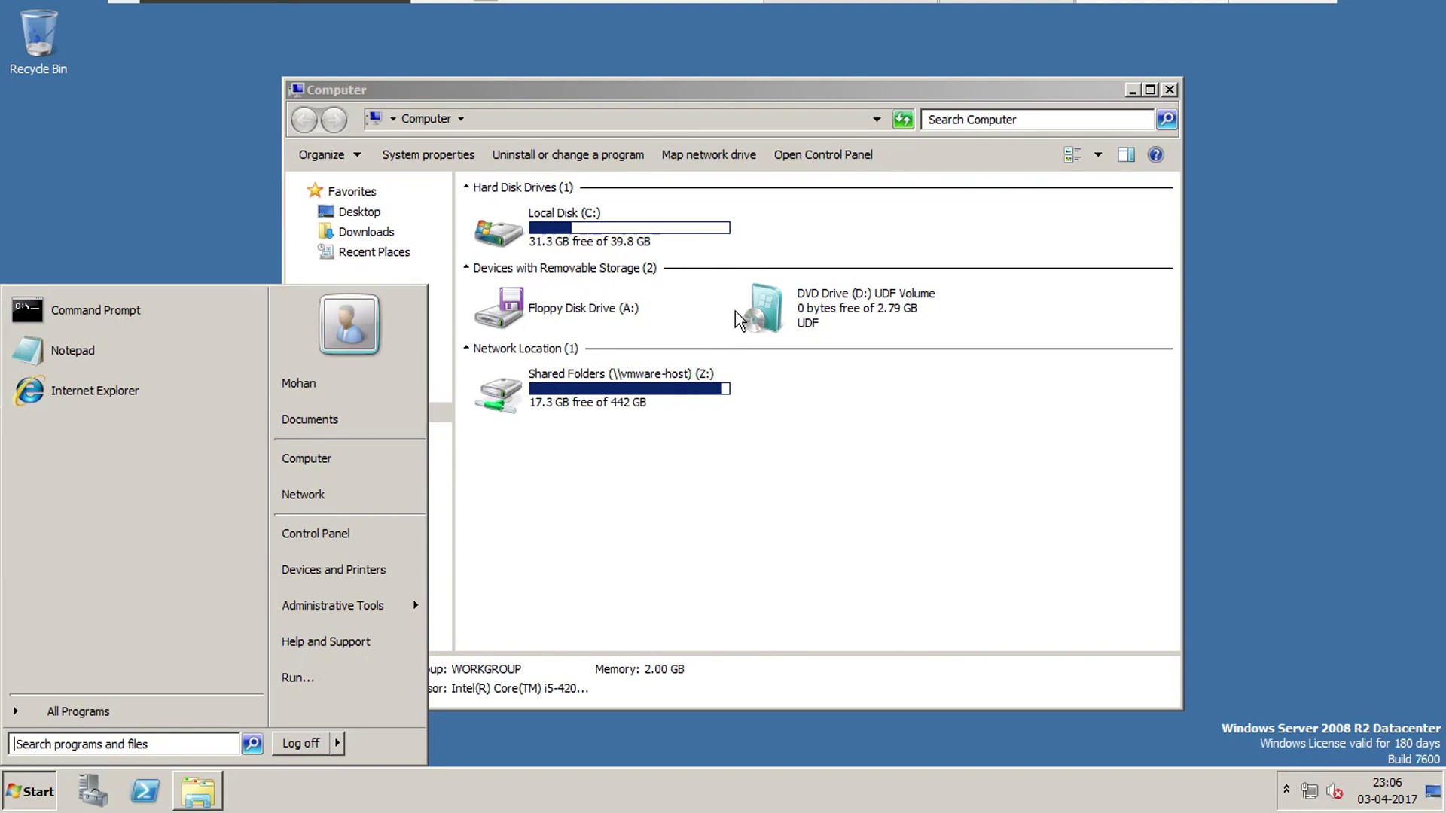
Close the Computer window and log off the current user.
left_click(1170, 88)
left_click(29, 797)
left_click(324, 740)
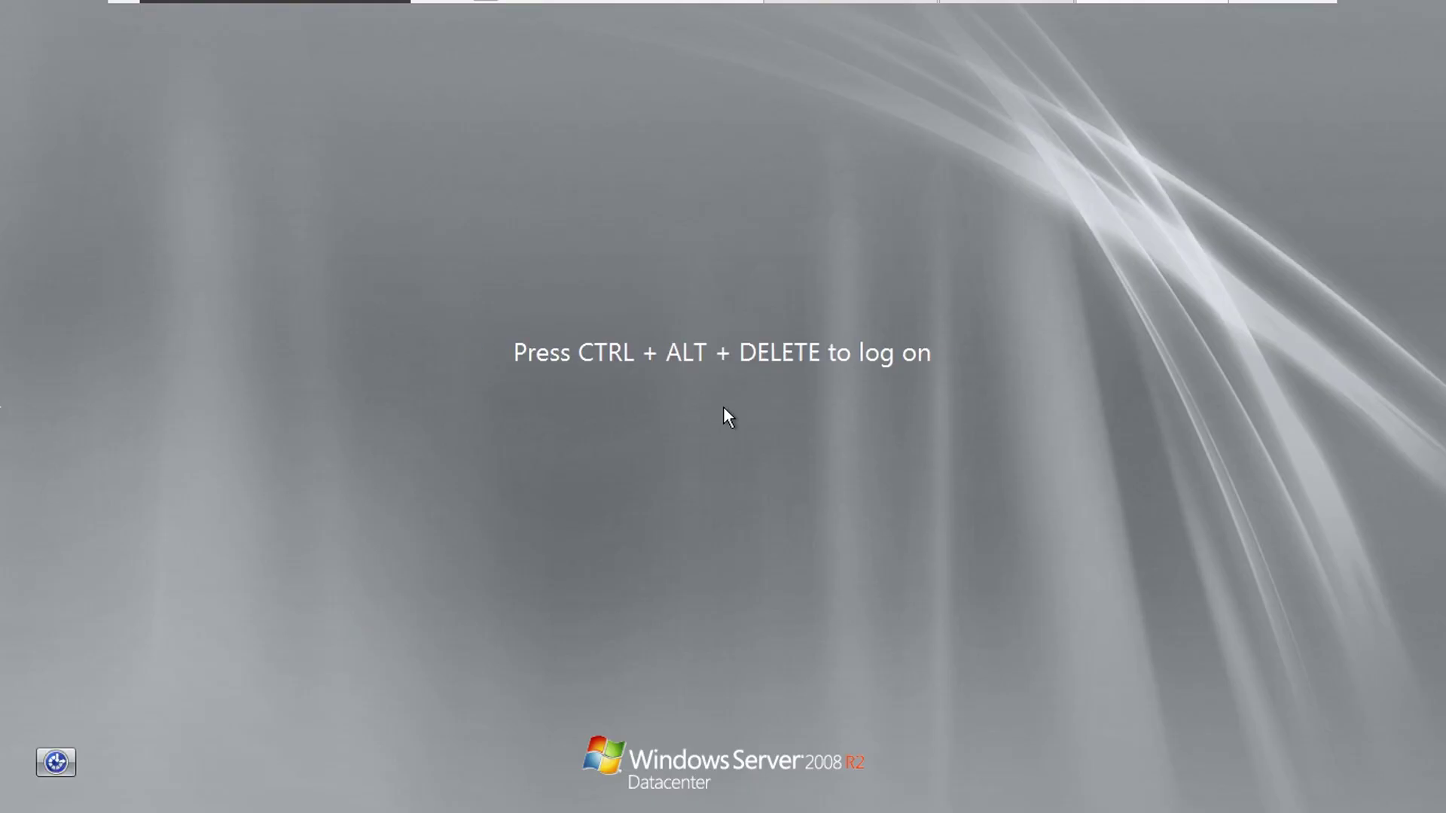
Sign back in as Administrator and open the Document notes in WordPad.
key("ctrl+alt+Delete")
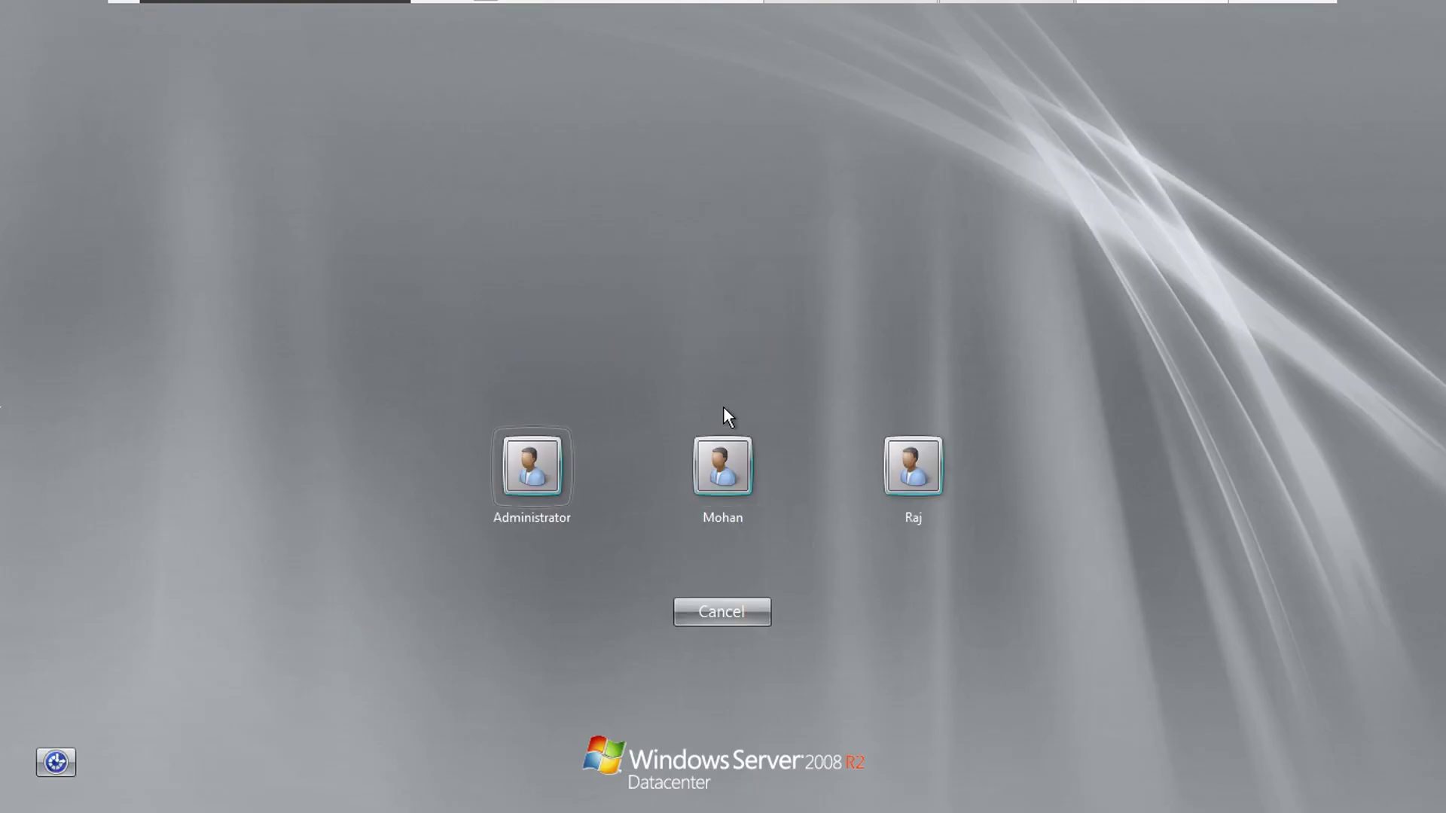
key("Return")
type("••")
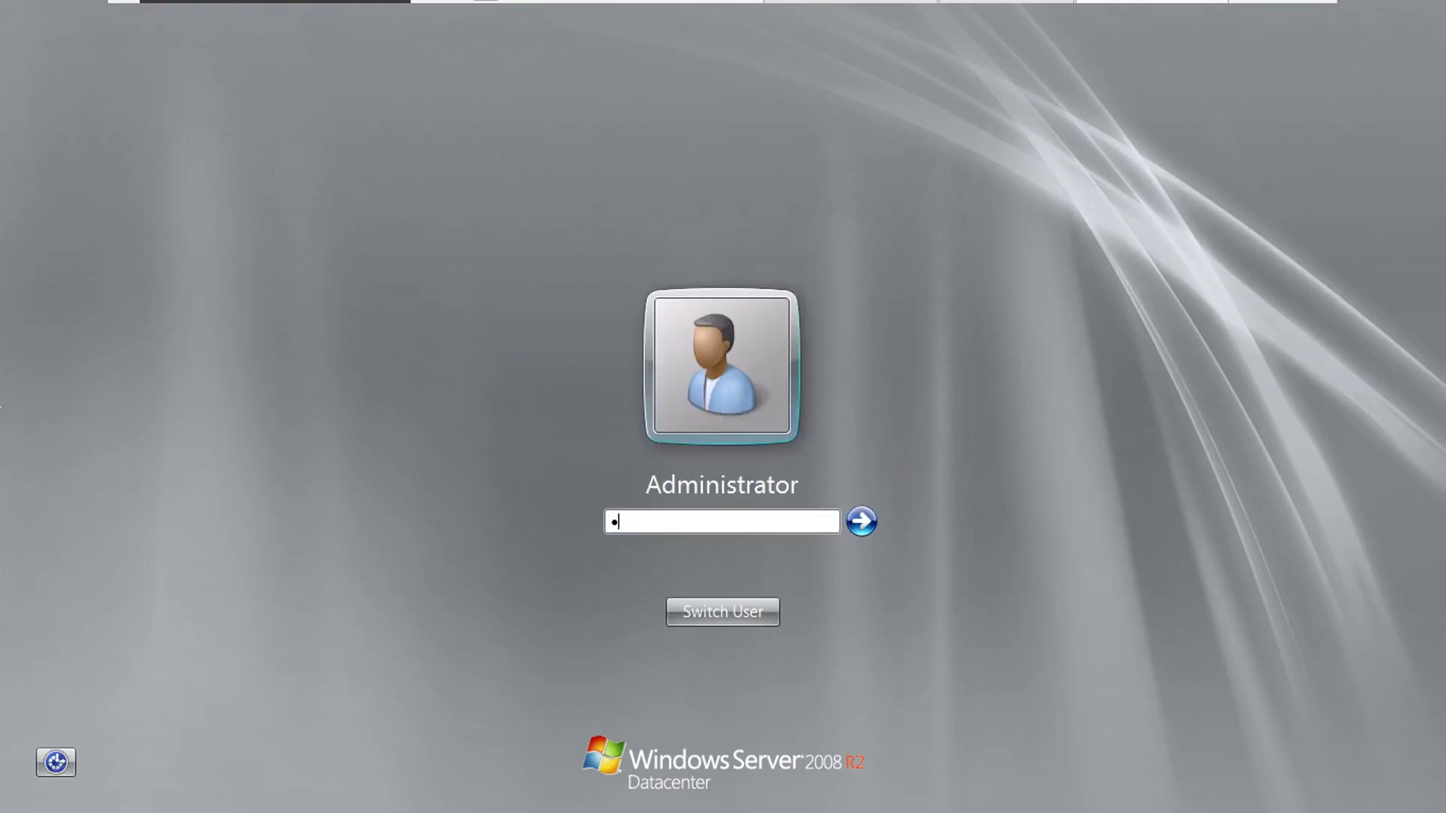
key("Return")
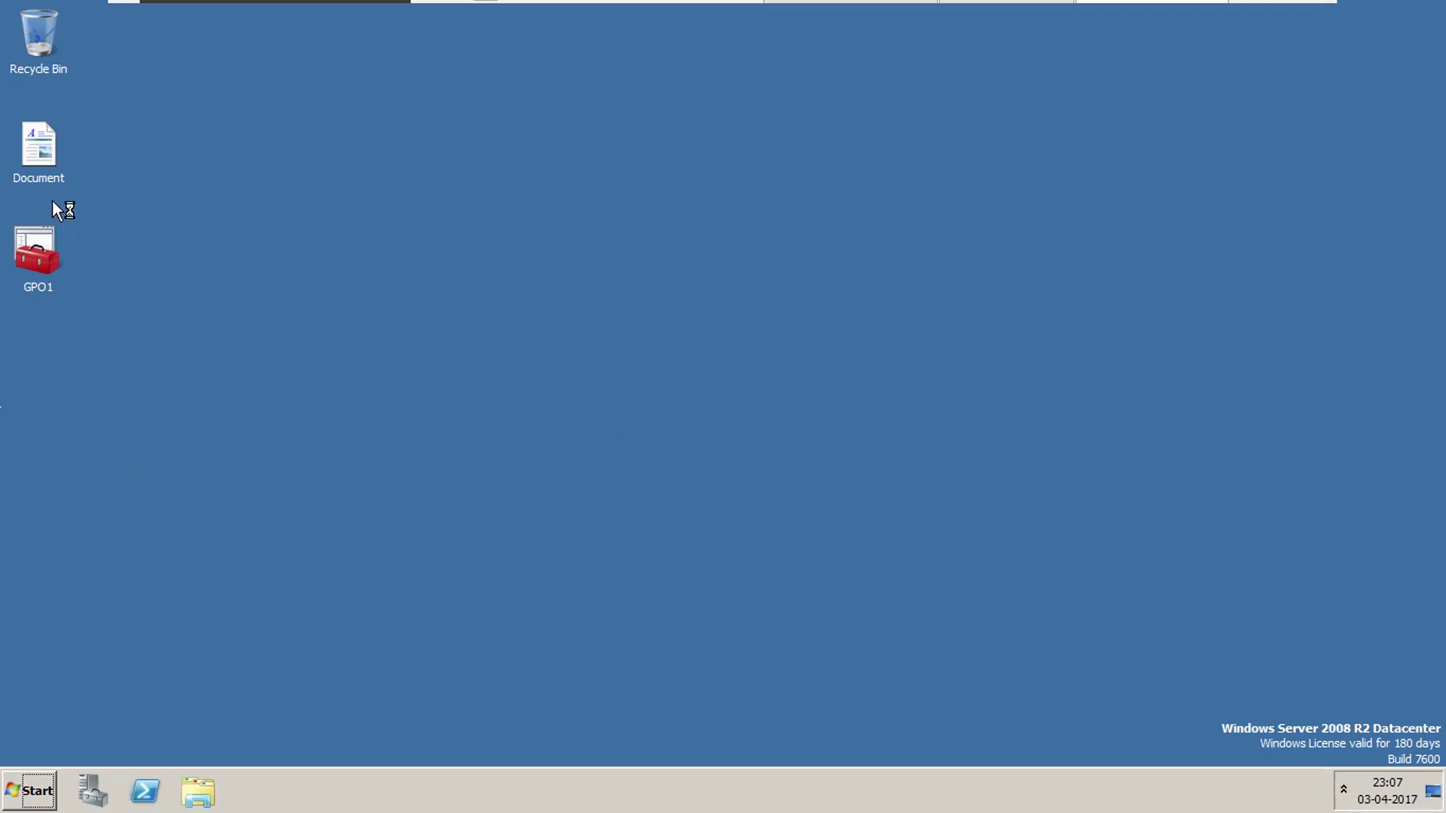
double_click(42, 151)
Below point 4, add a 'But' line noting the restricted user can still access drives using Drive Letters.
left_click(702, 561)
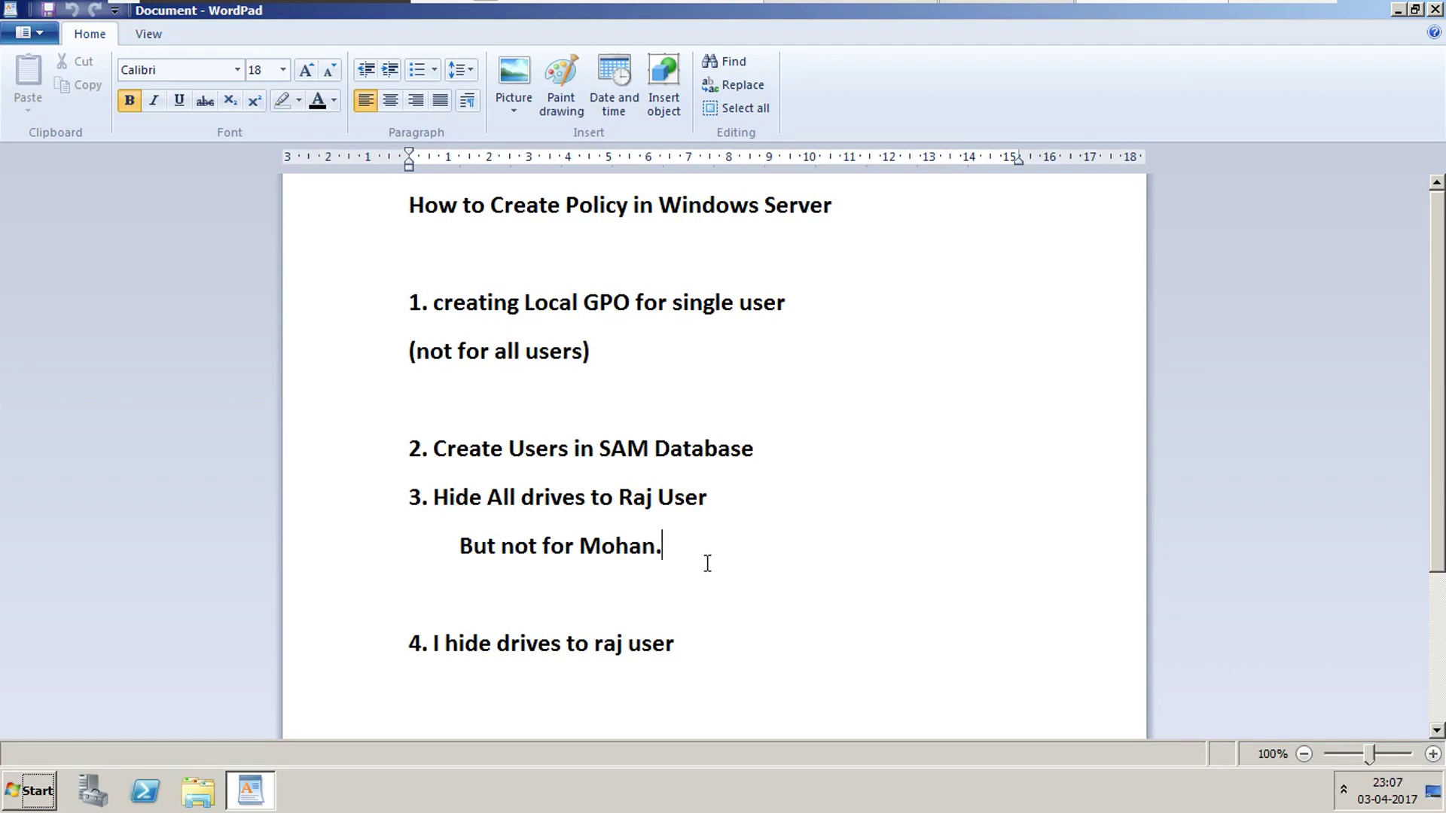
left_click(699, 633)
key("Return")
key("Return")
key("Return")
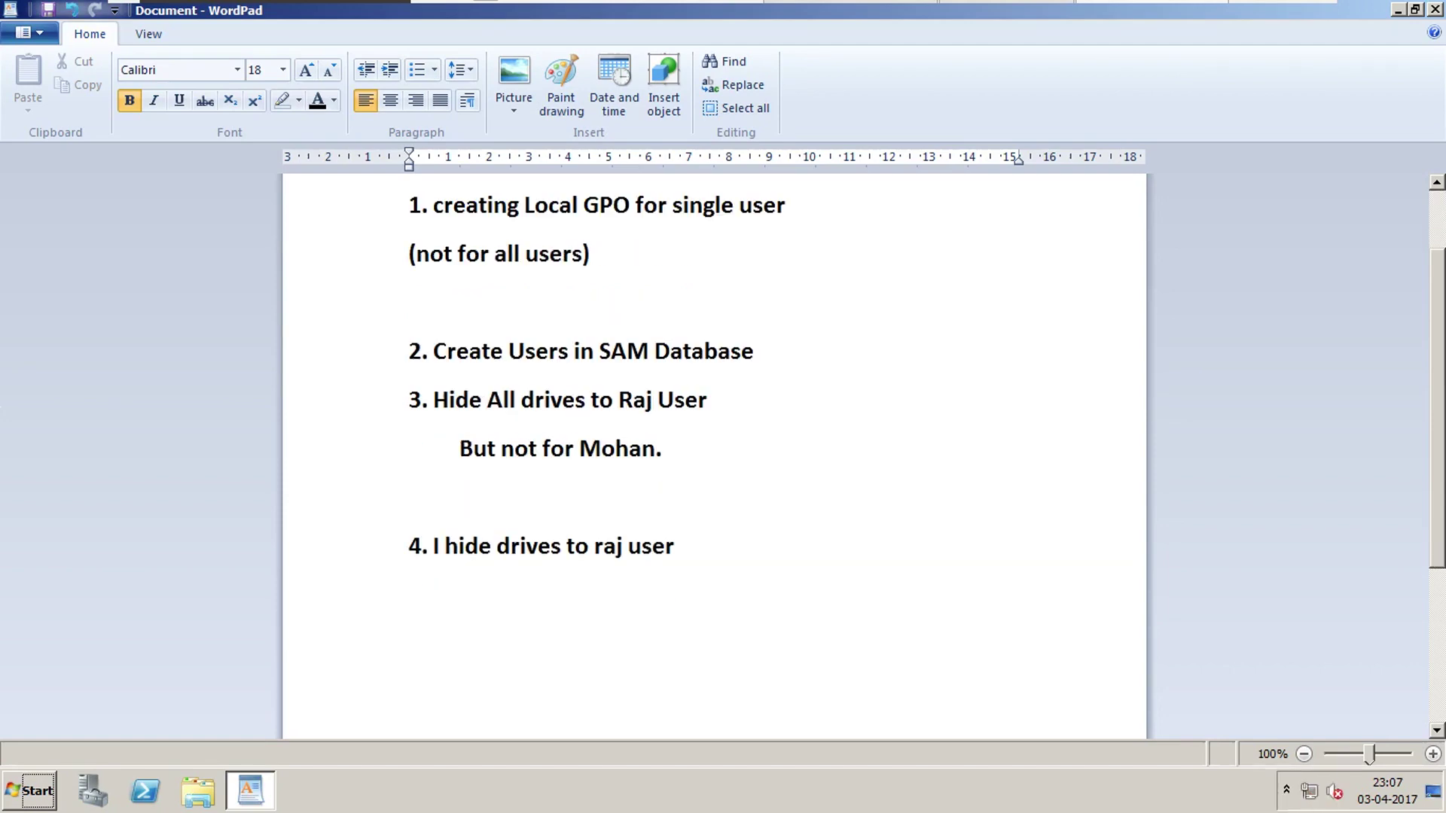
type("But")
key("Return")
key("Return")
key("Up")
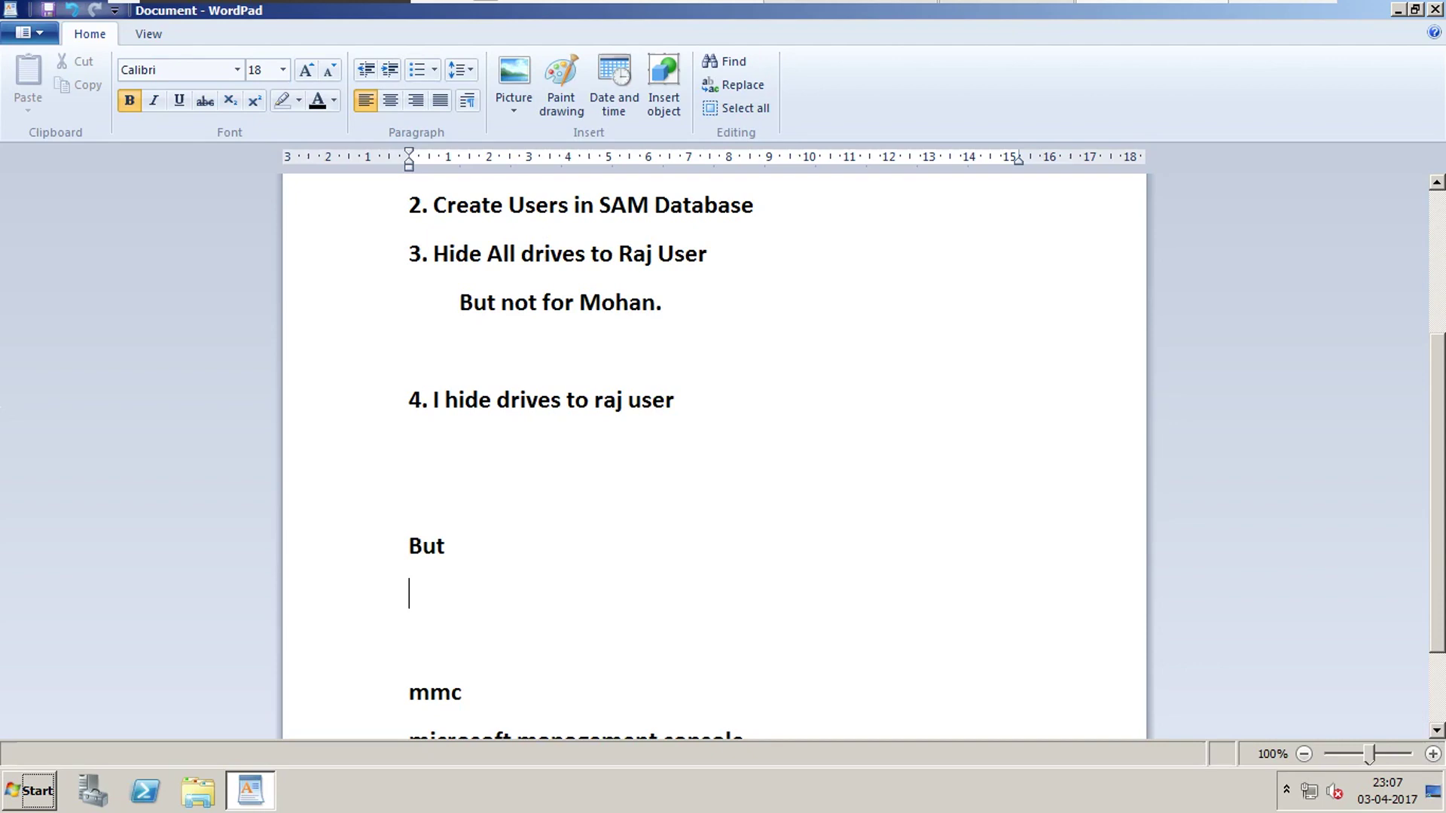
key("Down")
key("Up")
key("Up")
key("Right")
type("Raj can access d")
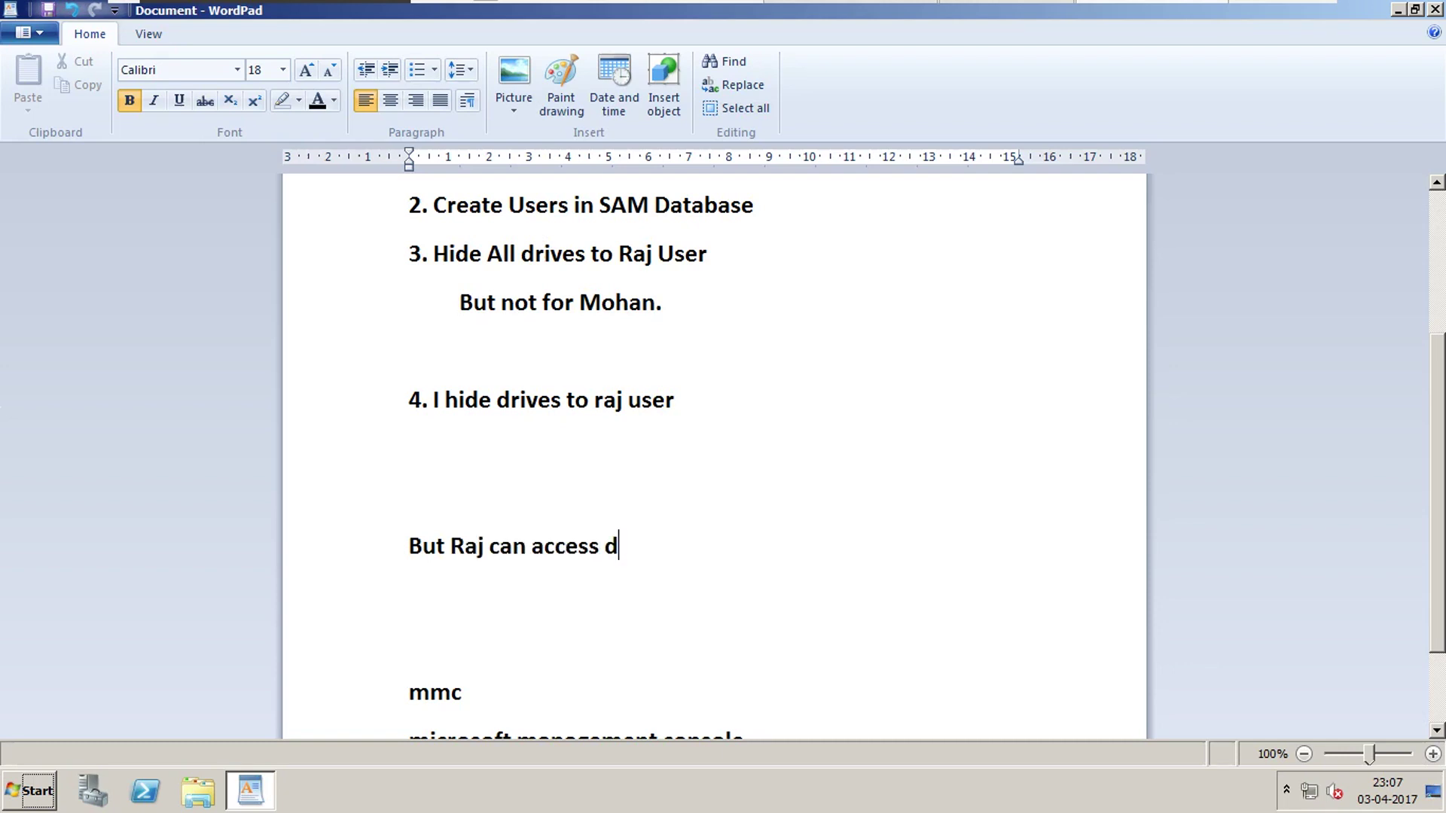
type("rives using")
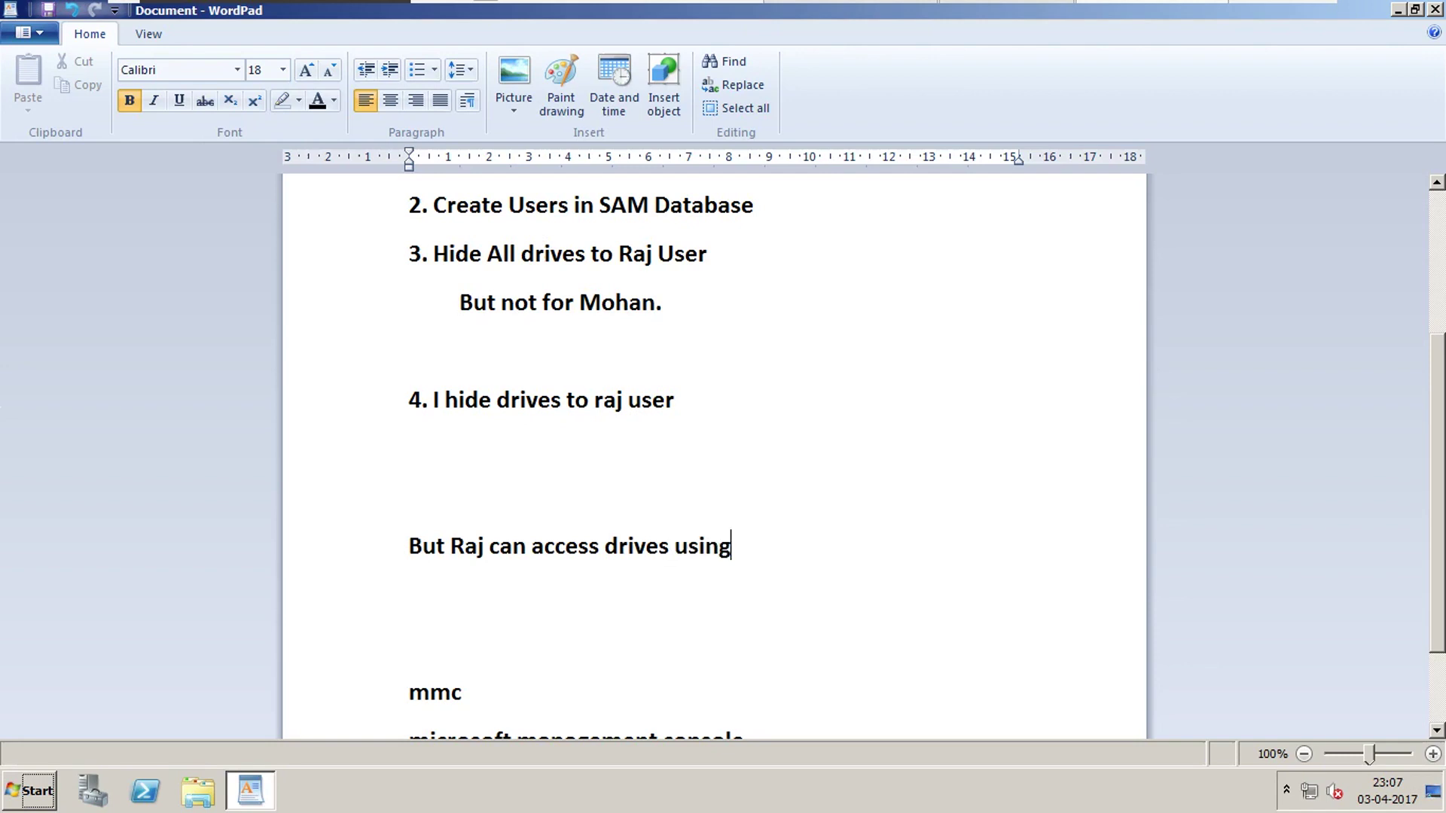
type(" Drive Lette")
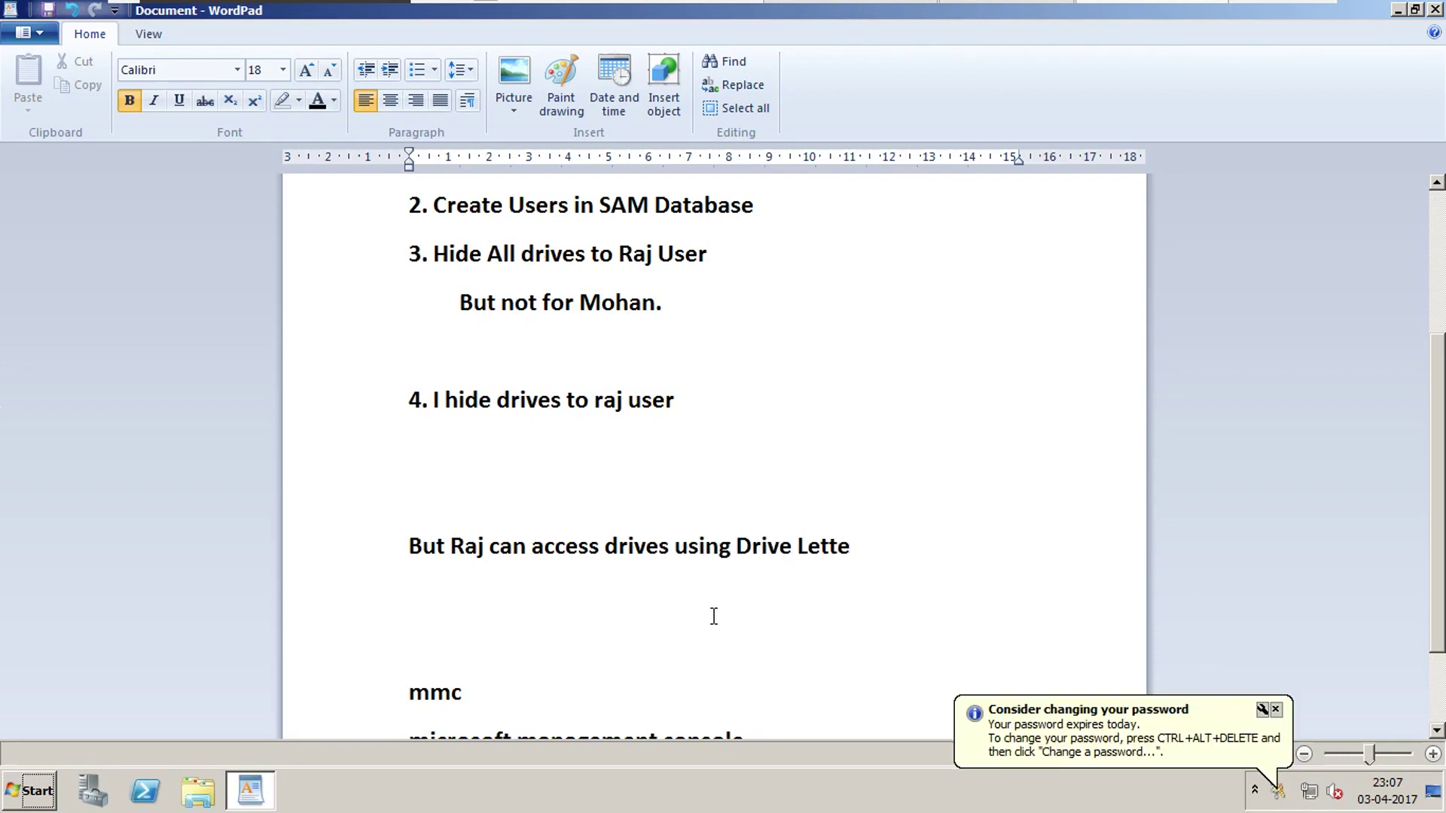
type("r")
key("BackSpace")
type("s")
type("rs.")
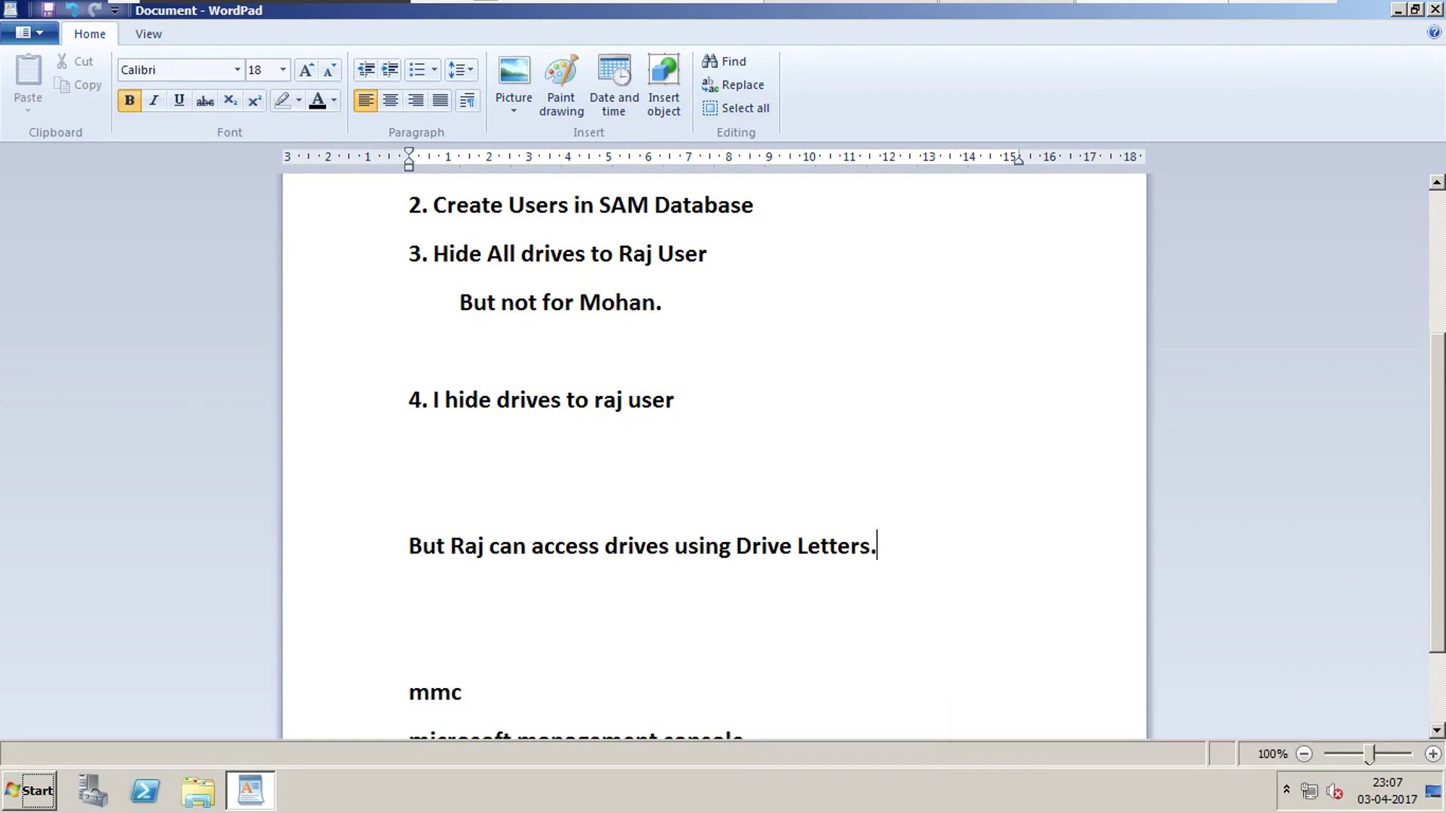
Delete the leftover mmc lines and type 'Then disable Run menu from start menu.'.
key("Down")
key("Down")
key("ctrl+shift+End")
key("Delete")
type("Th")
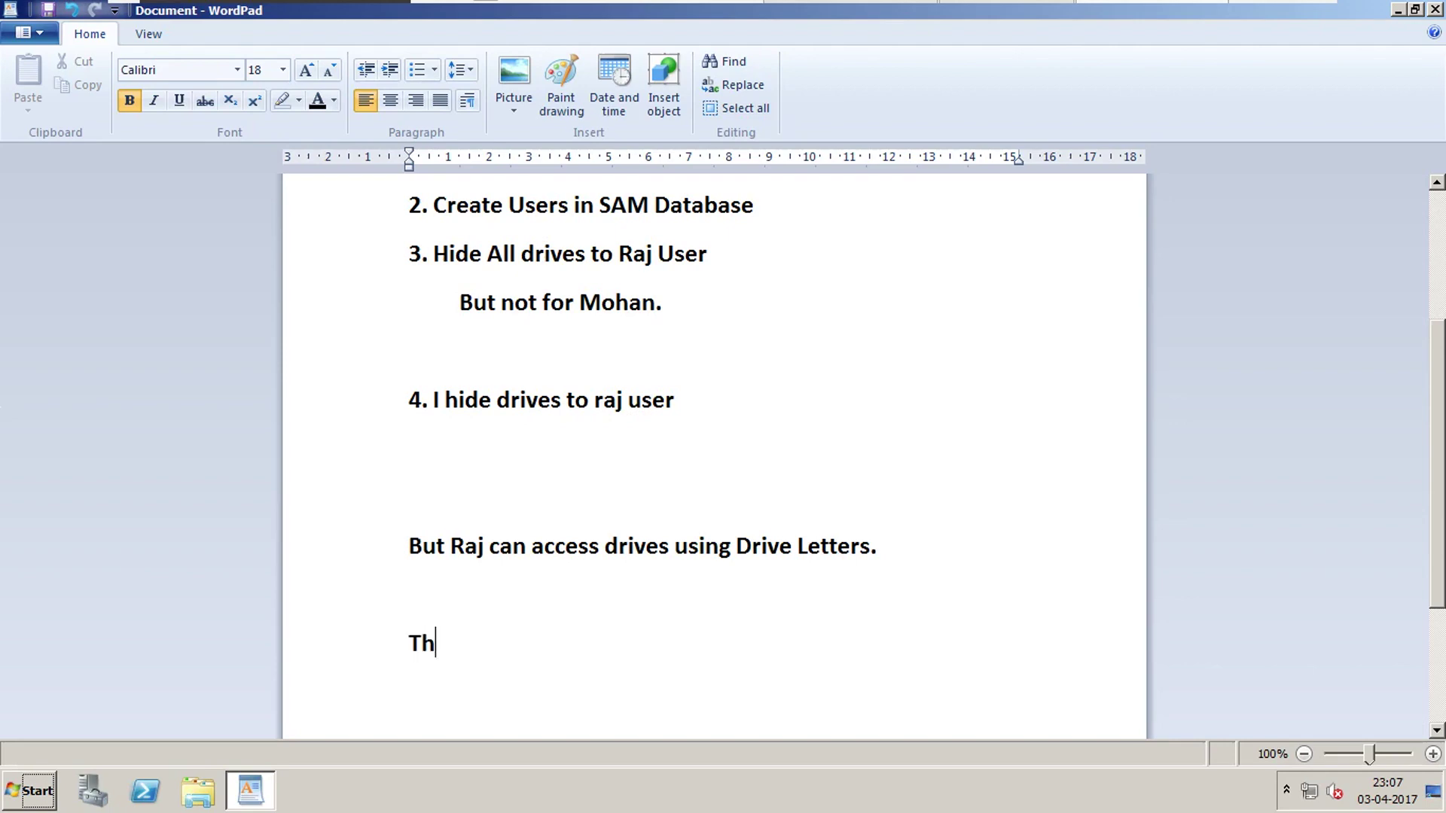
type("en disable ")
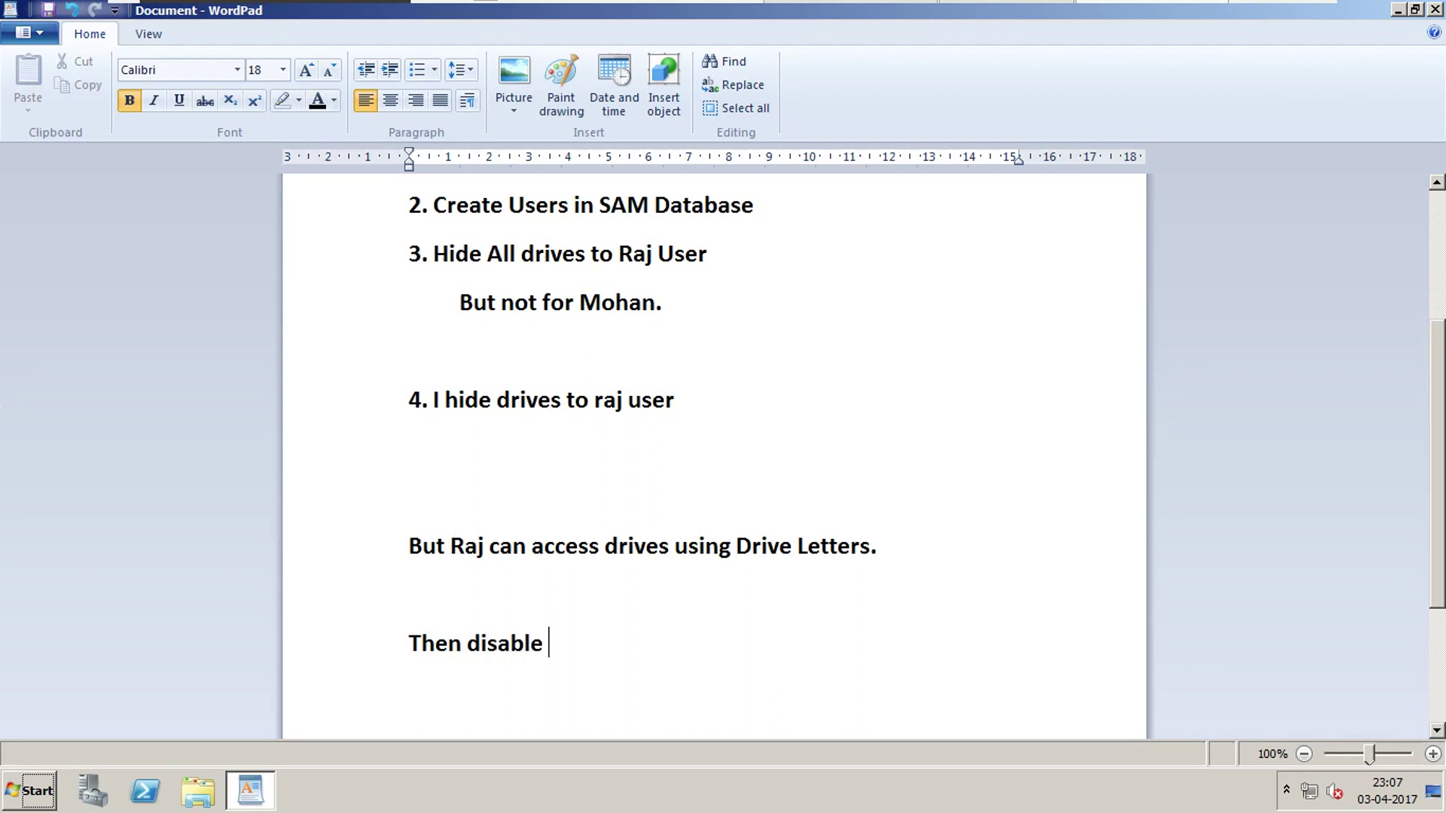
type("Run menu ")
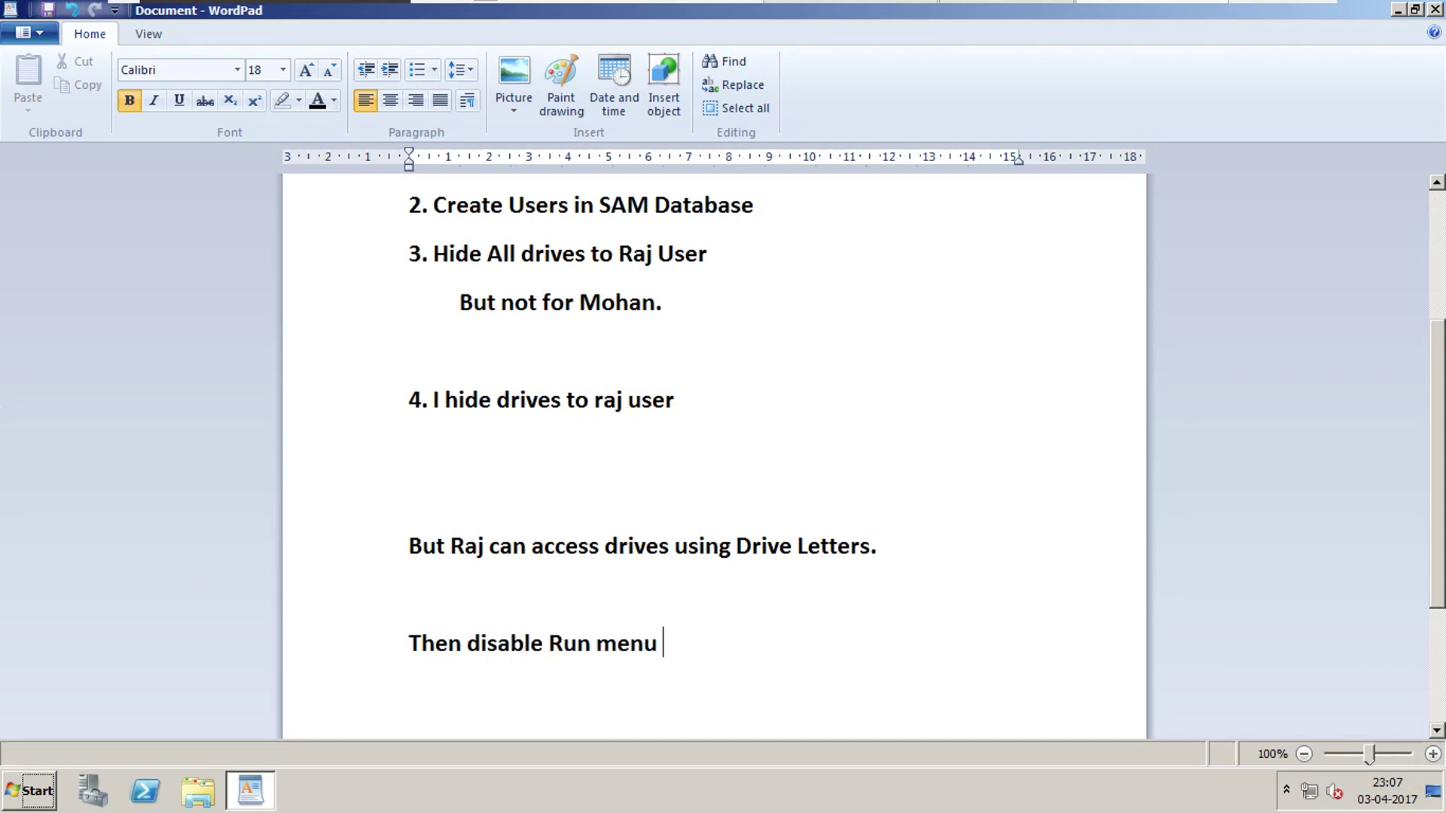
type("from start men")
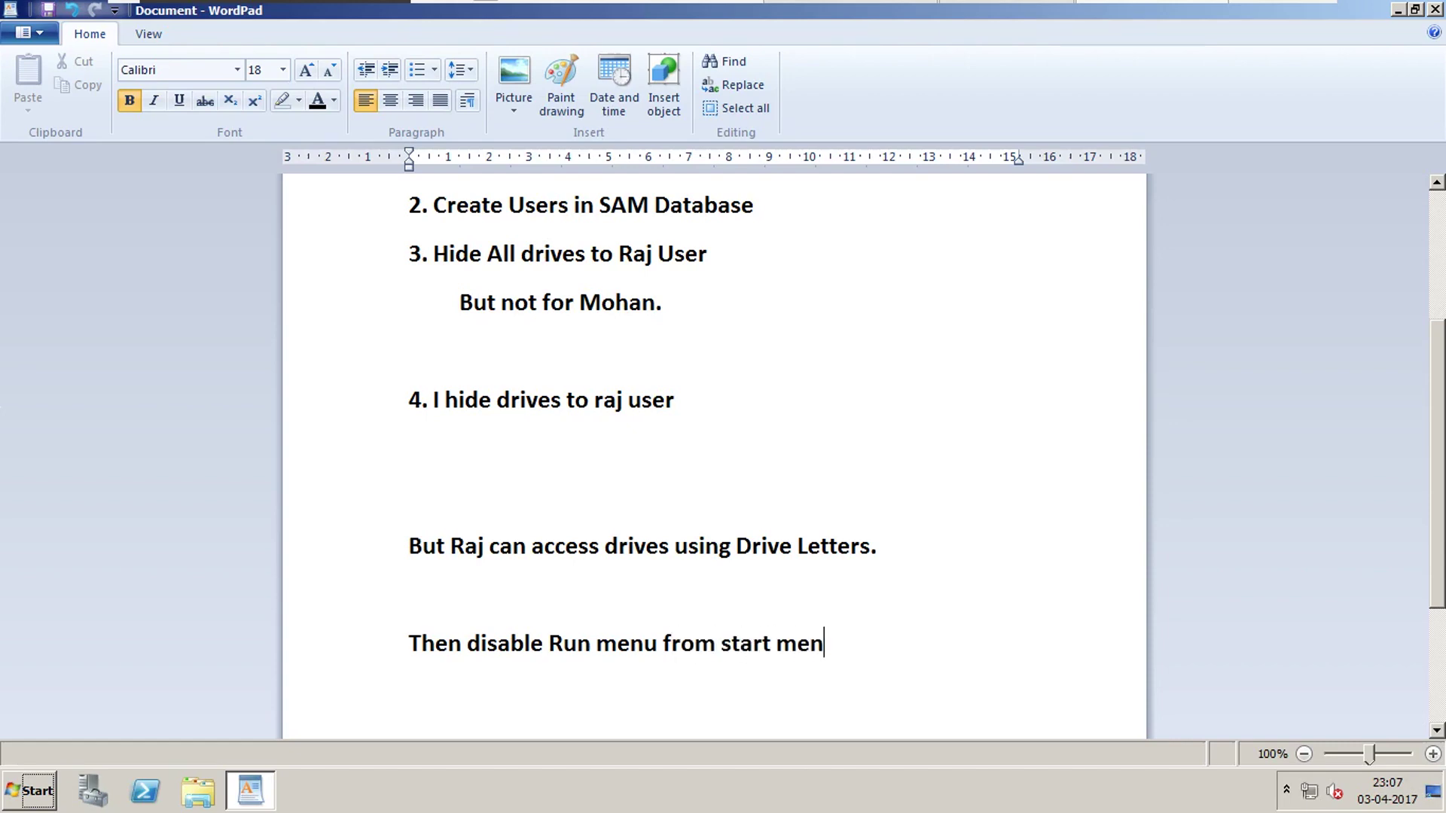
type("u.")
Minimize WordPad and reopen the GPO1 console from the desktop.
left_click(1398, 9)
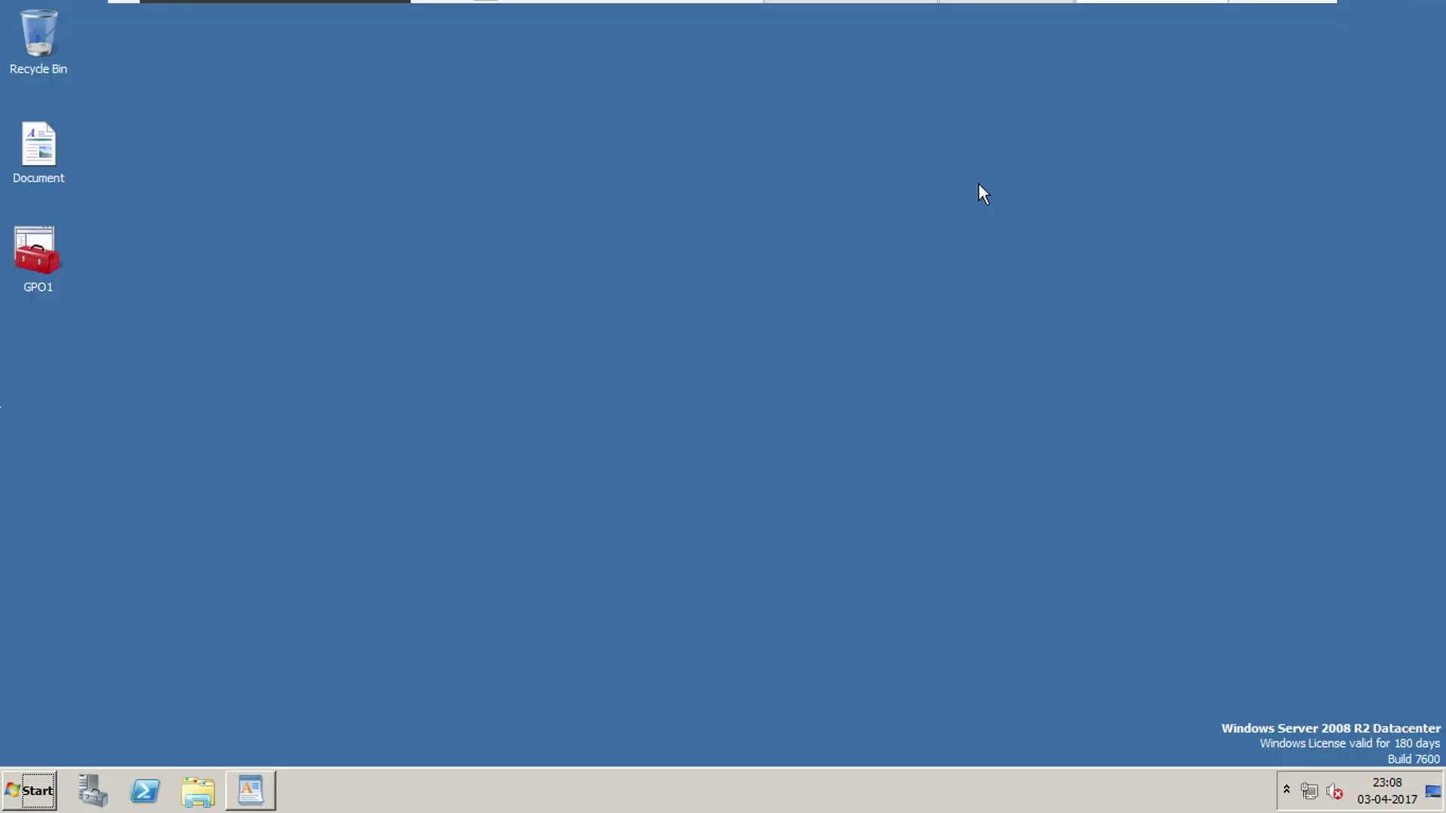
left_click(57, 264)
right_click(38, 250)
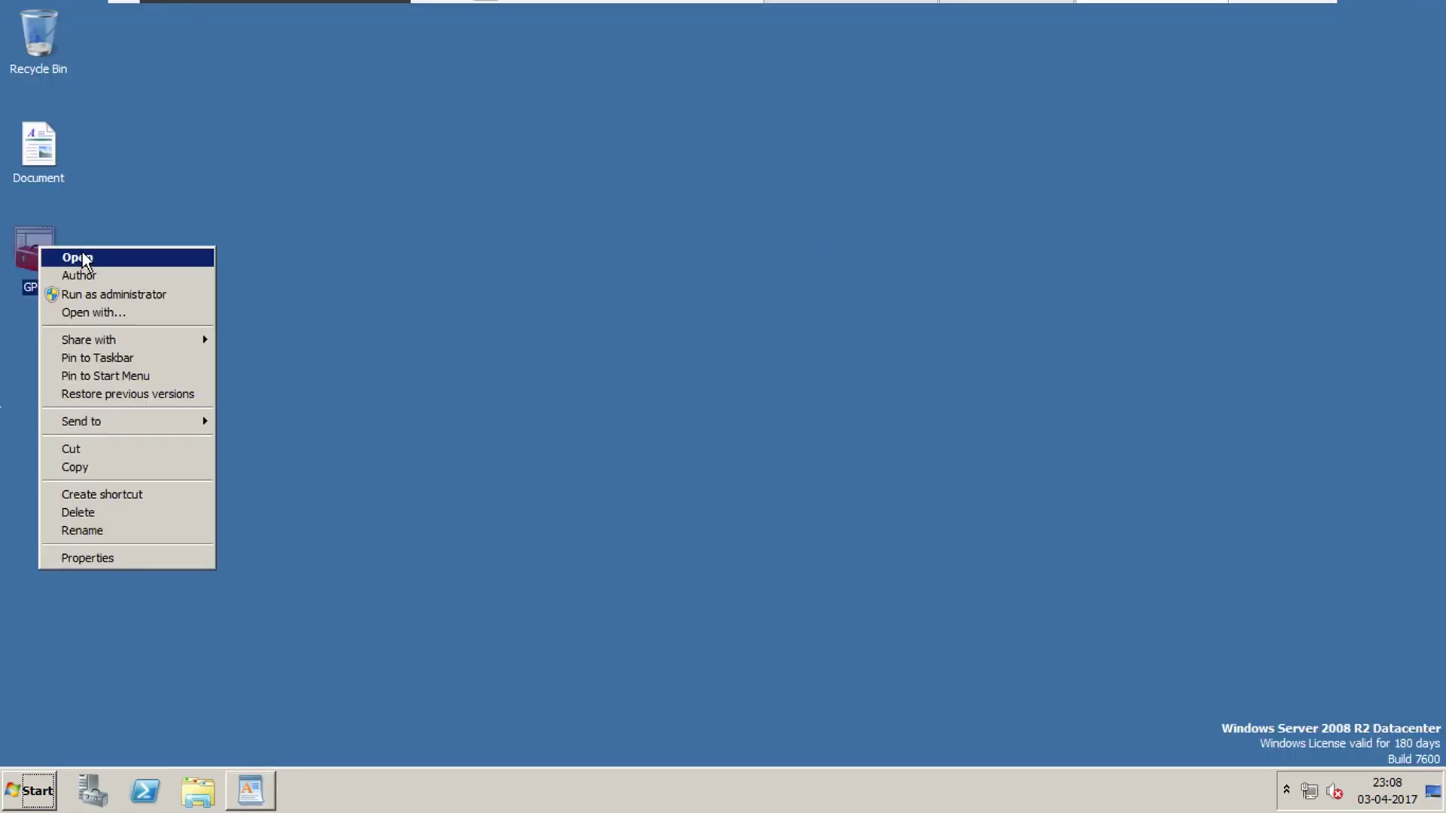
left_click(75, 255)
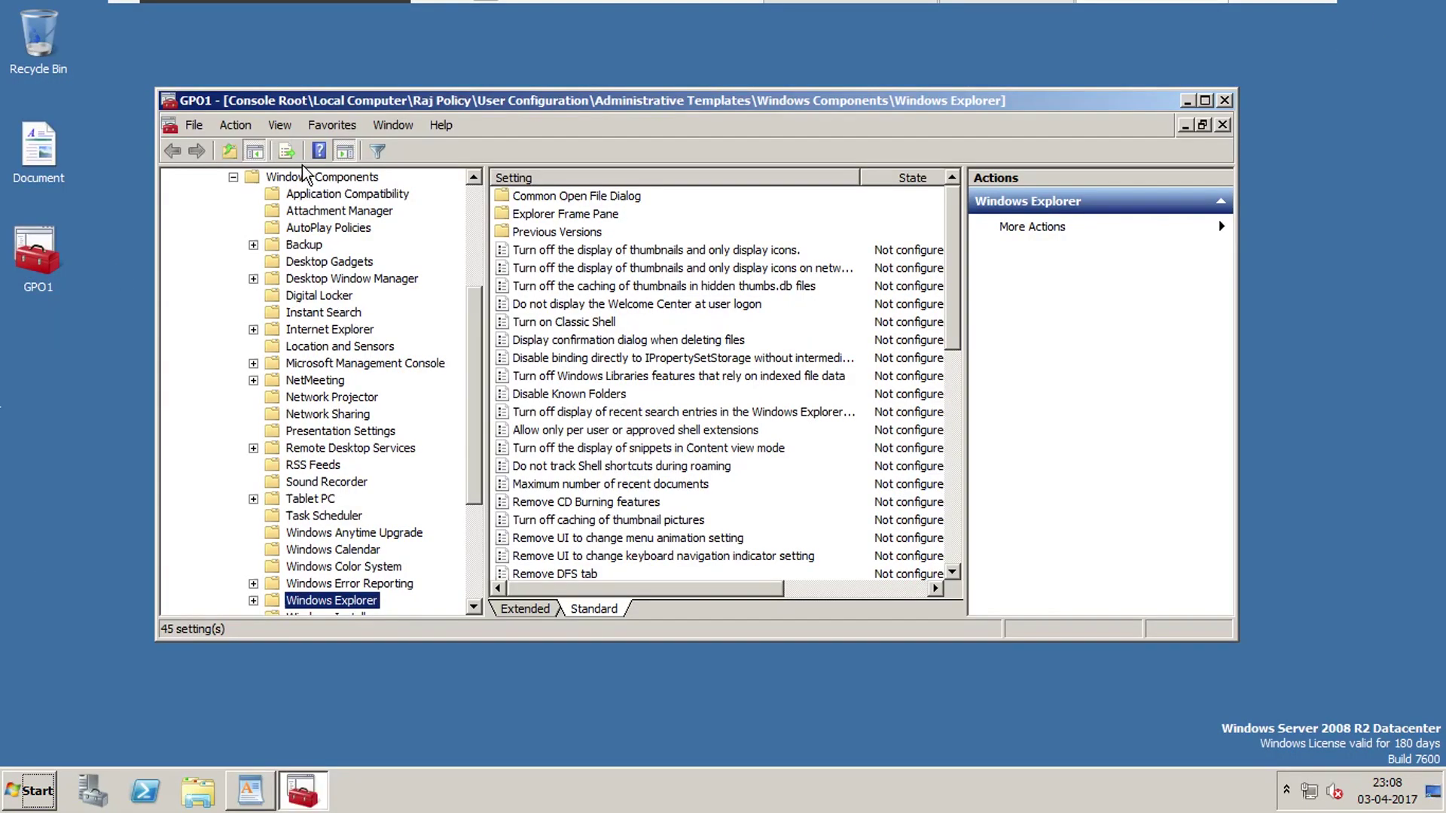
Show the user Administrative Templates' Start Menu and Taskbar settings and select Remove Run menu from Start Menu.
left_click_drag(479, 383, 476, 251)
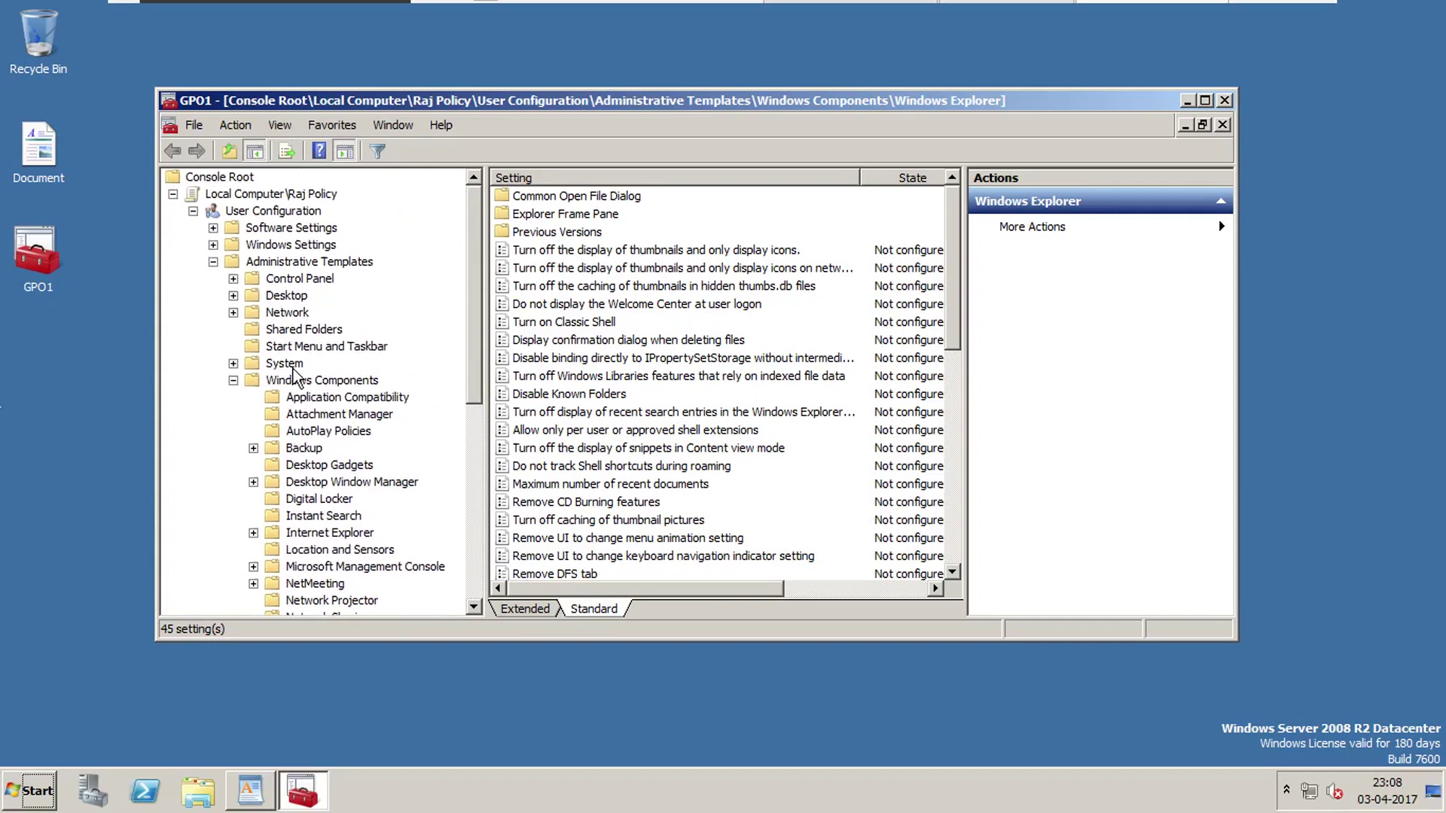
left_click(234, 381)
left_click(214, 262)
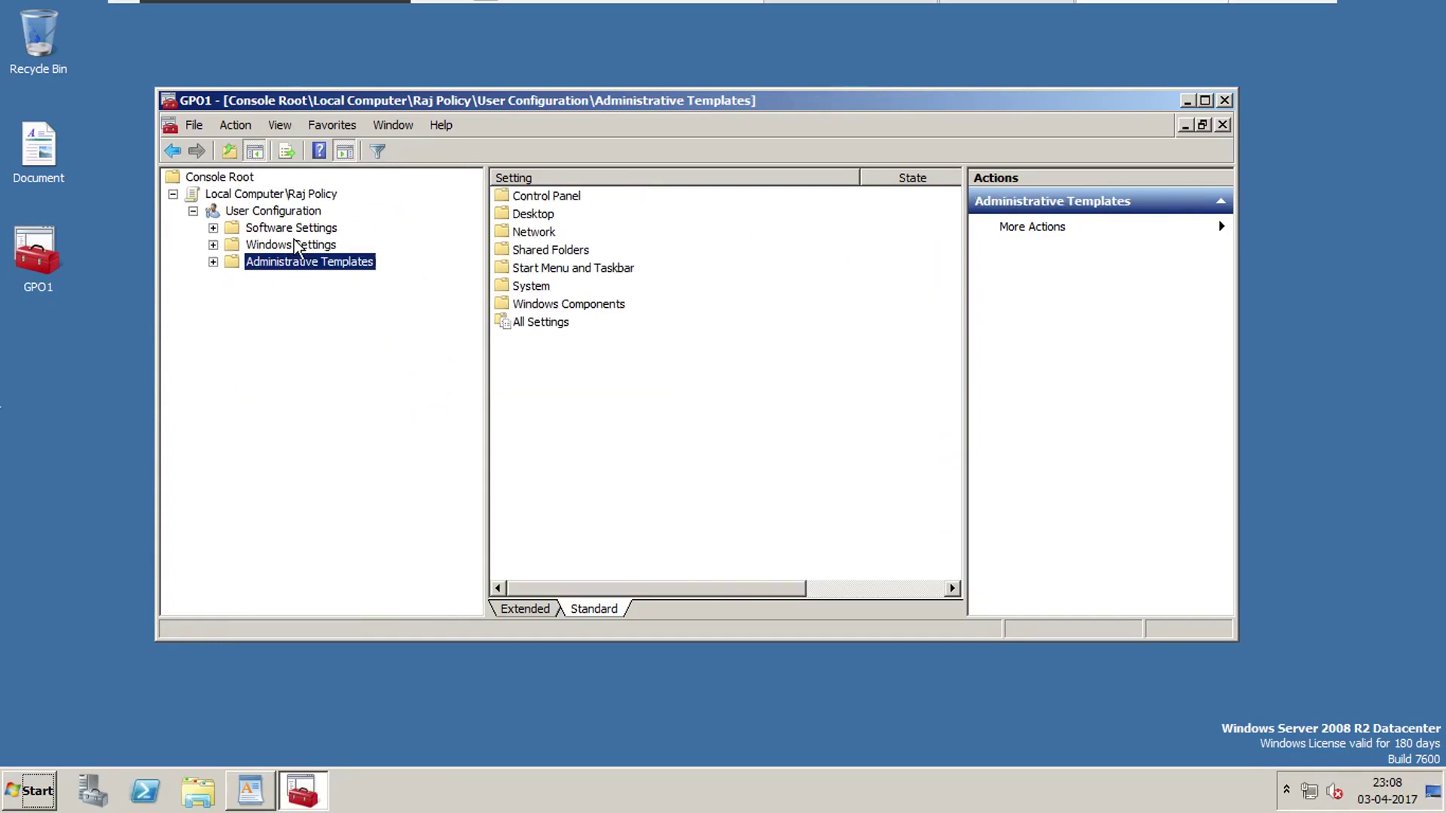
left_click(213, 262)
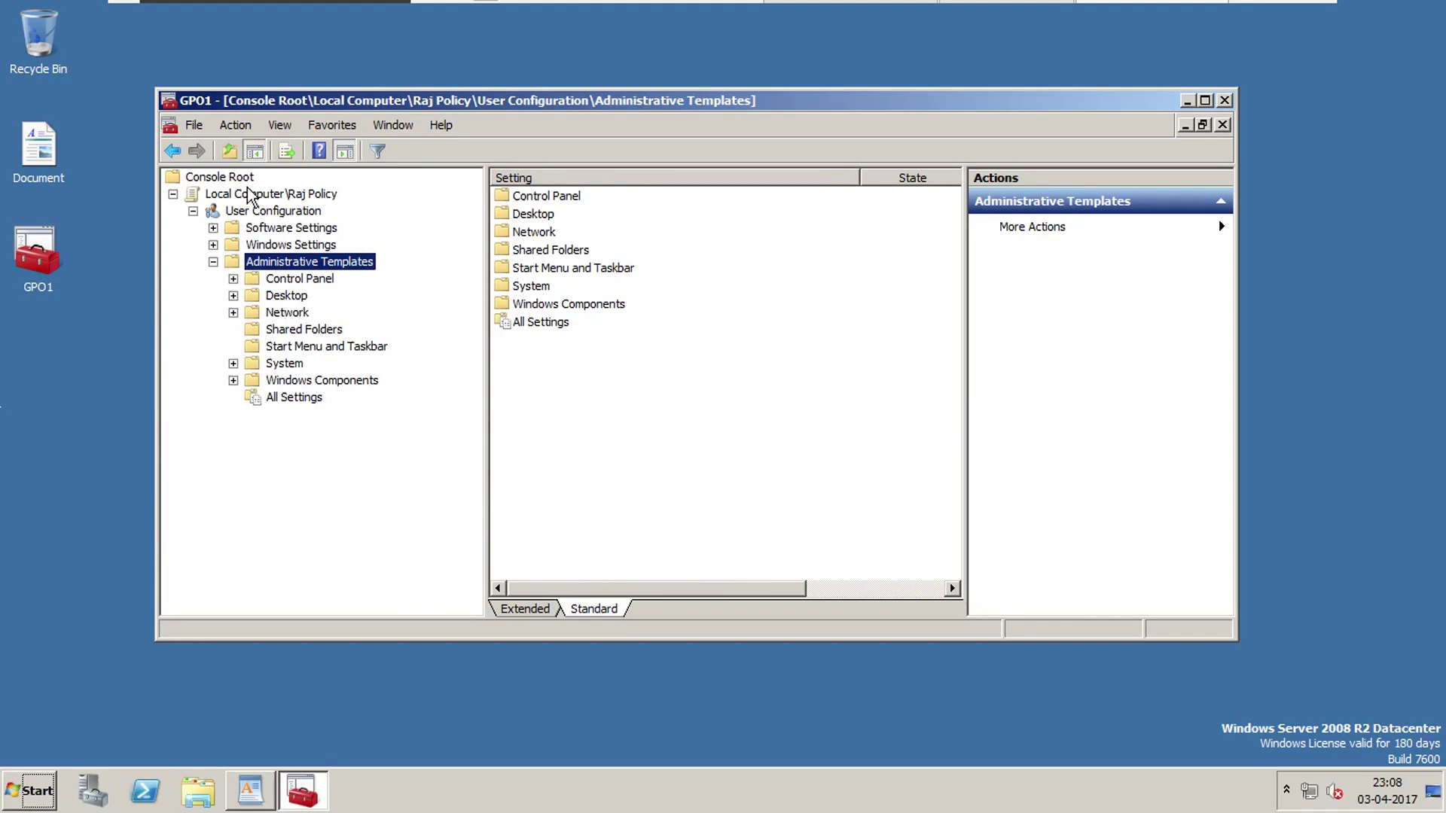
left_click(319, 194)
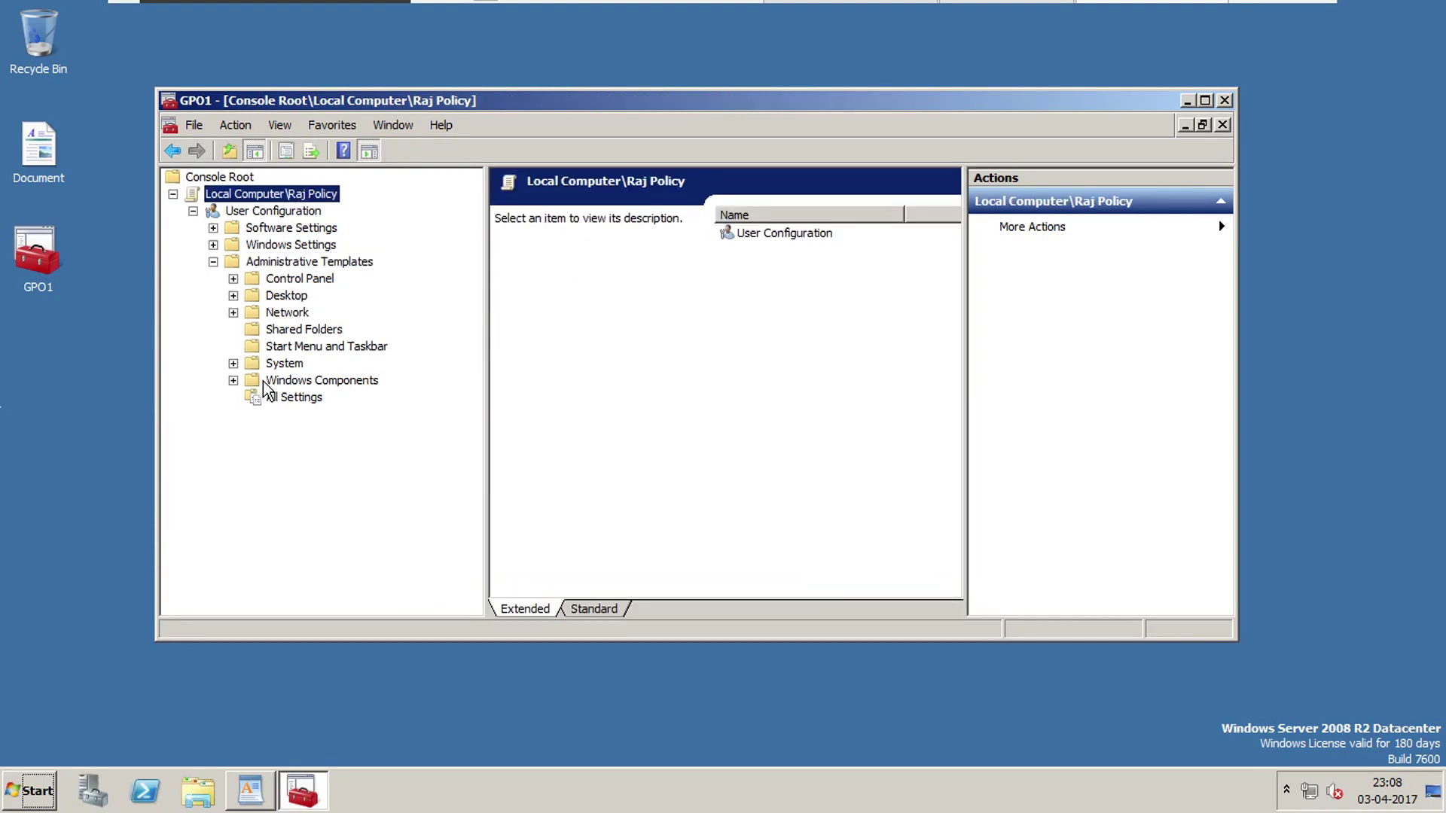
left_click(294, 348)
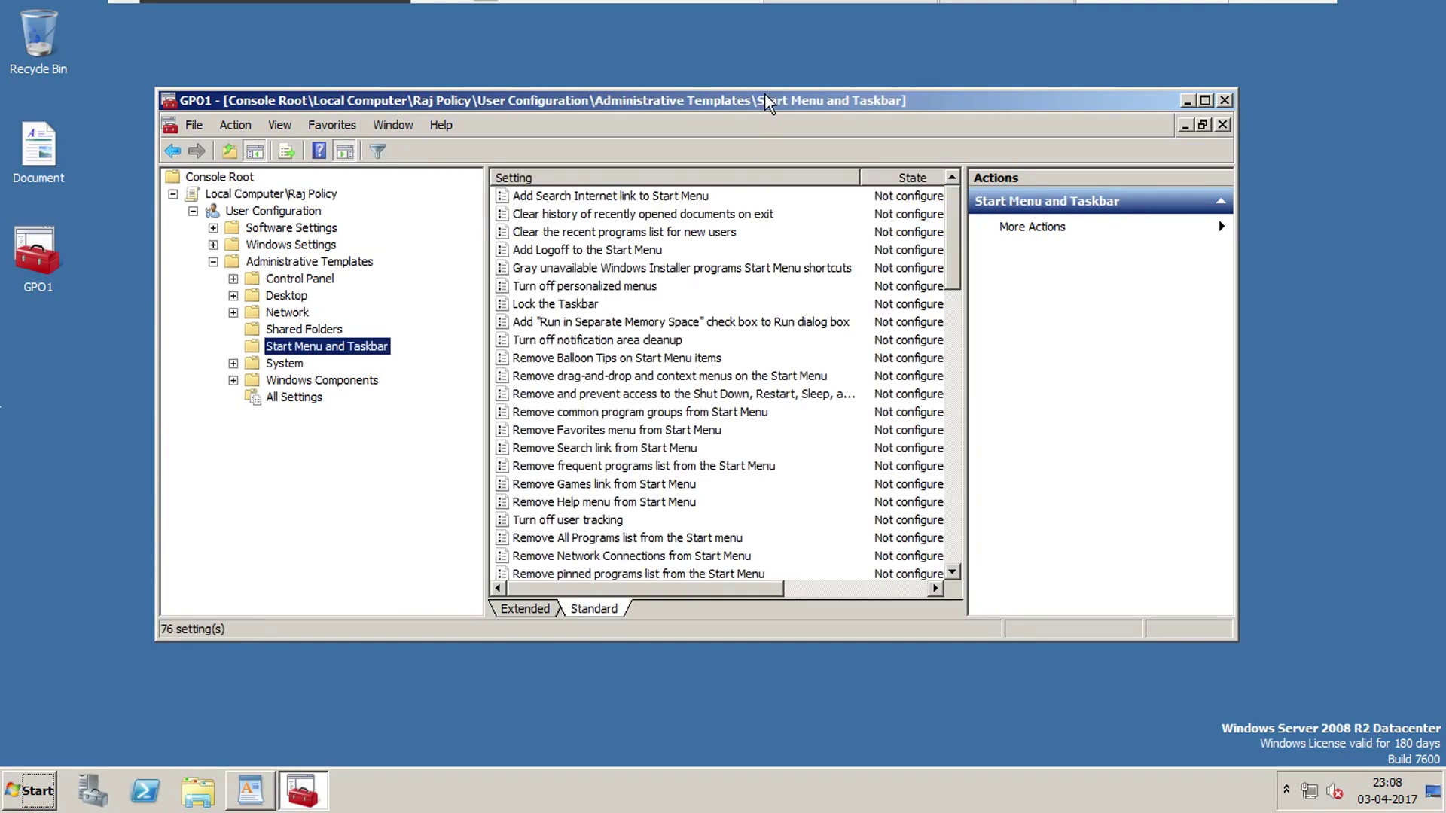
double_click(759, 100)
left_click(441, 393)
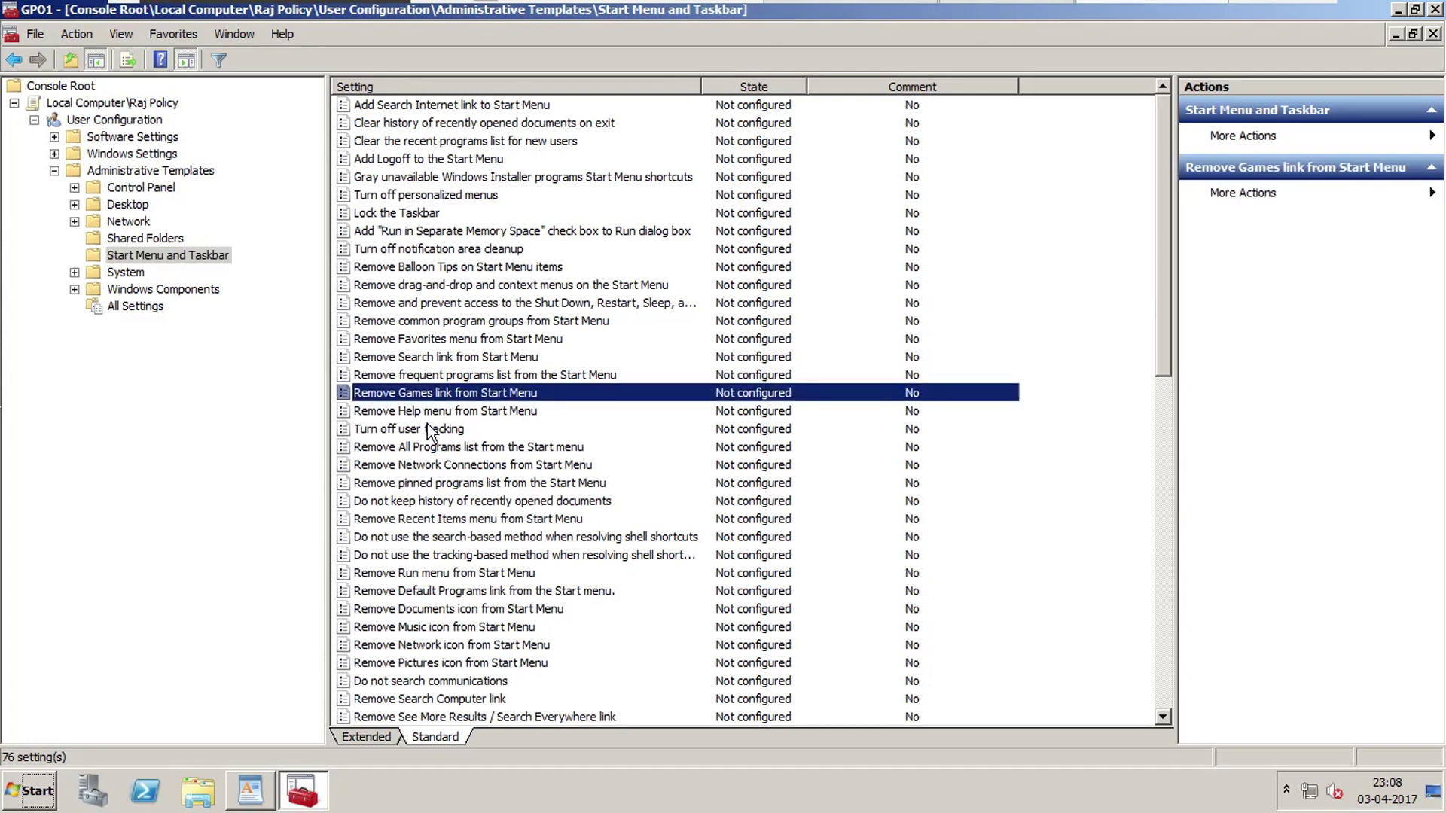
left_click(433, 413)
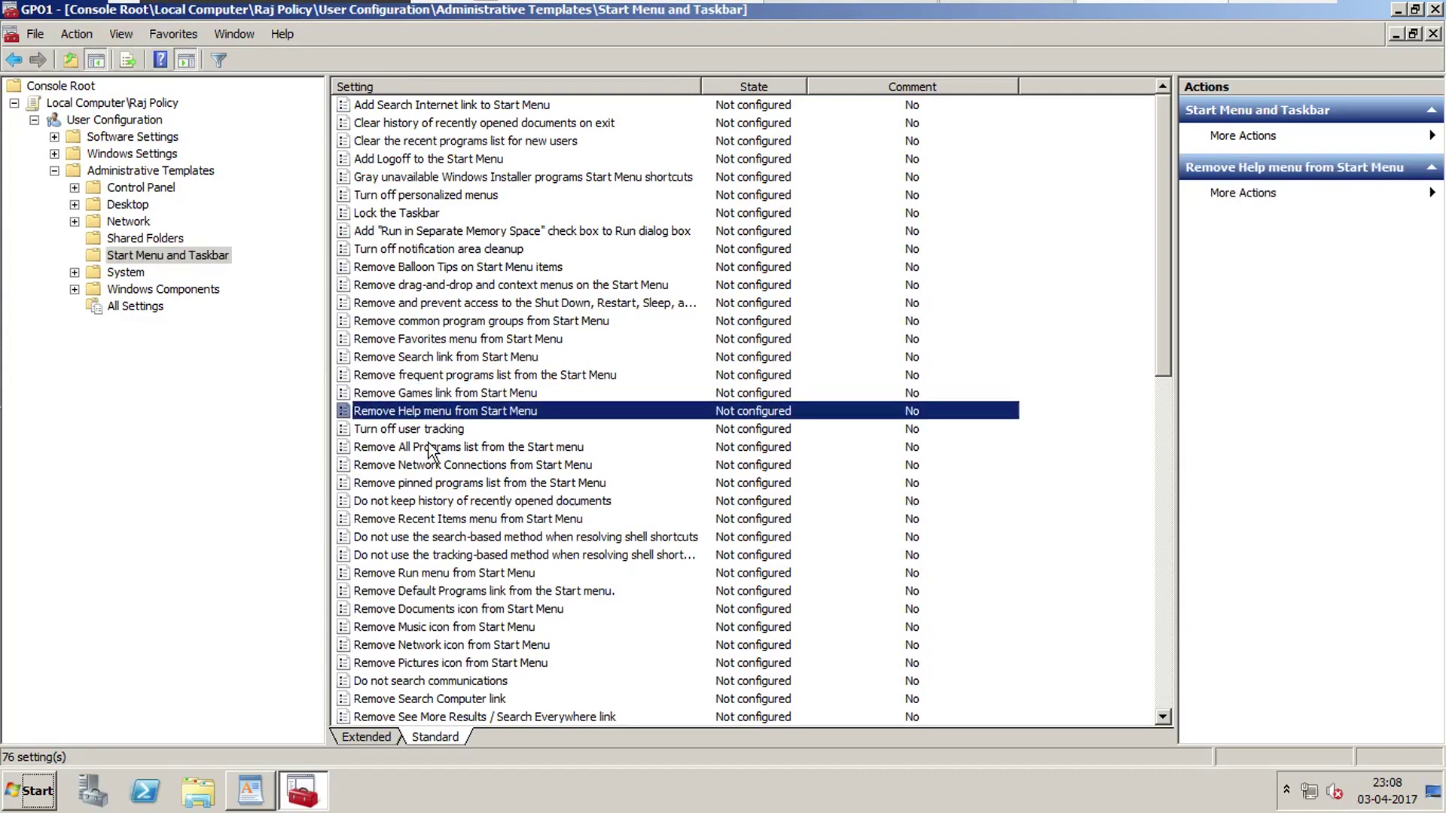
left_click(429, 574)
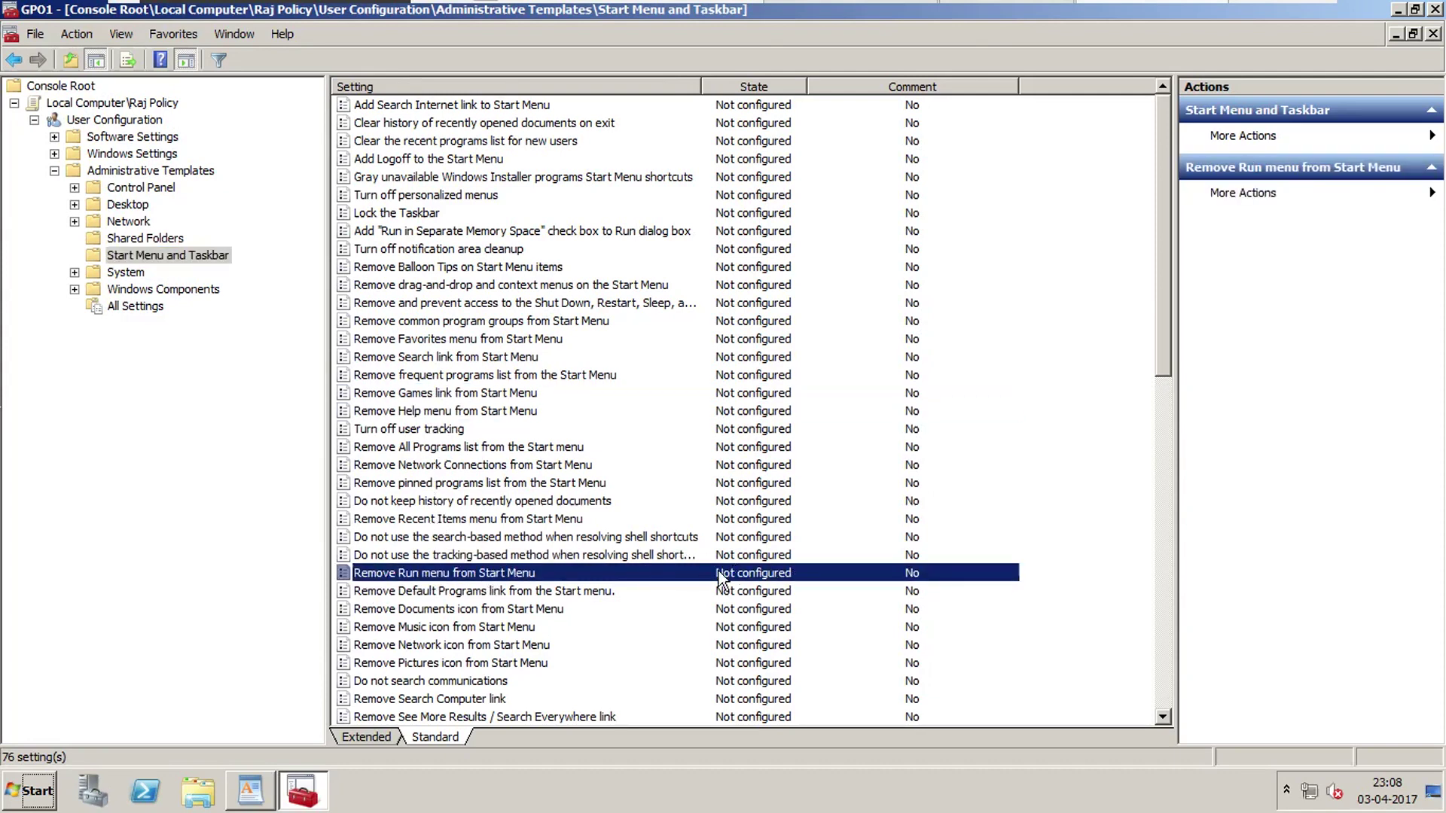
Set the Remove Run menu from Start Menu policy to Enabled and apply it.
double_click(498, 574)
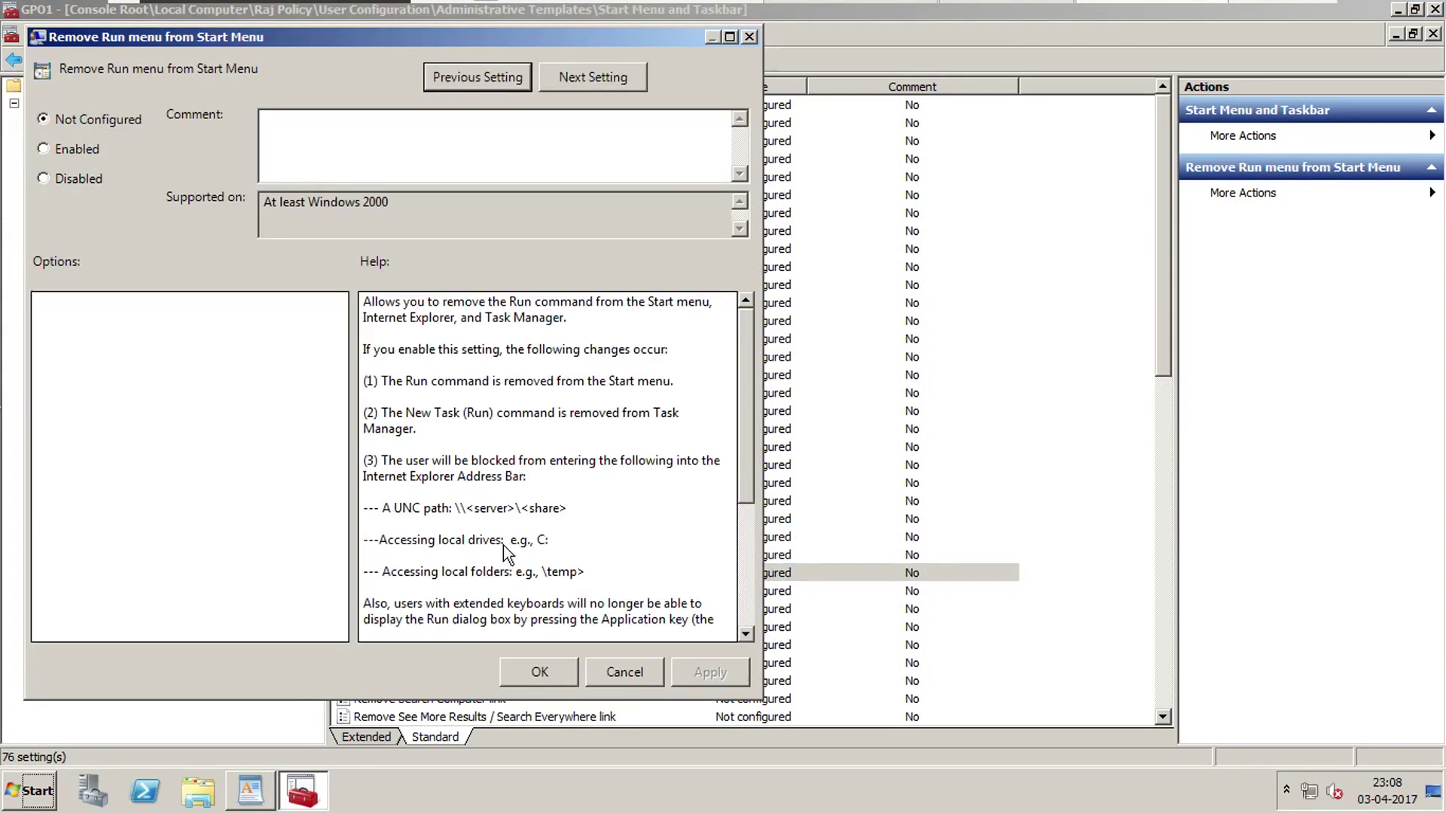
left_click(96, 148)
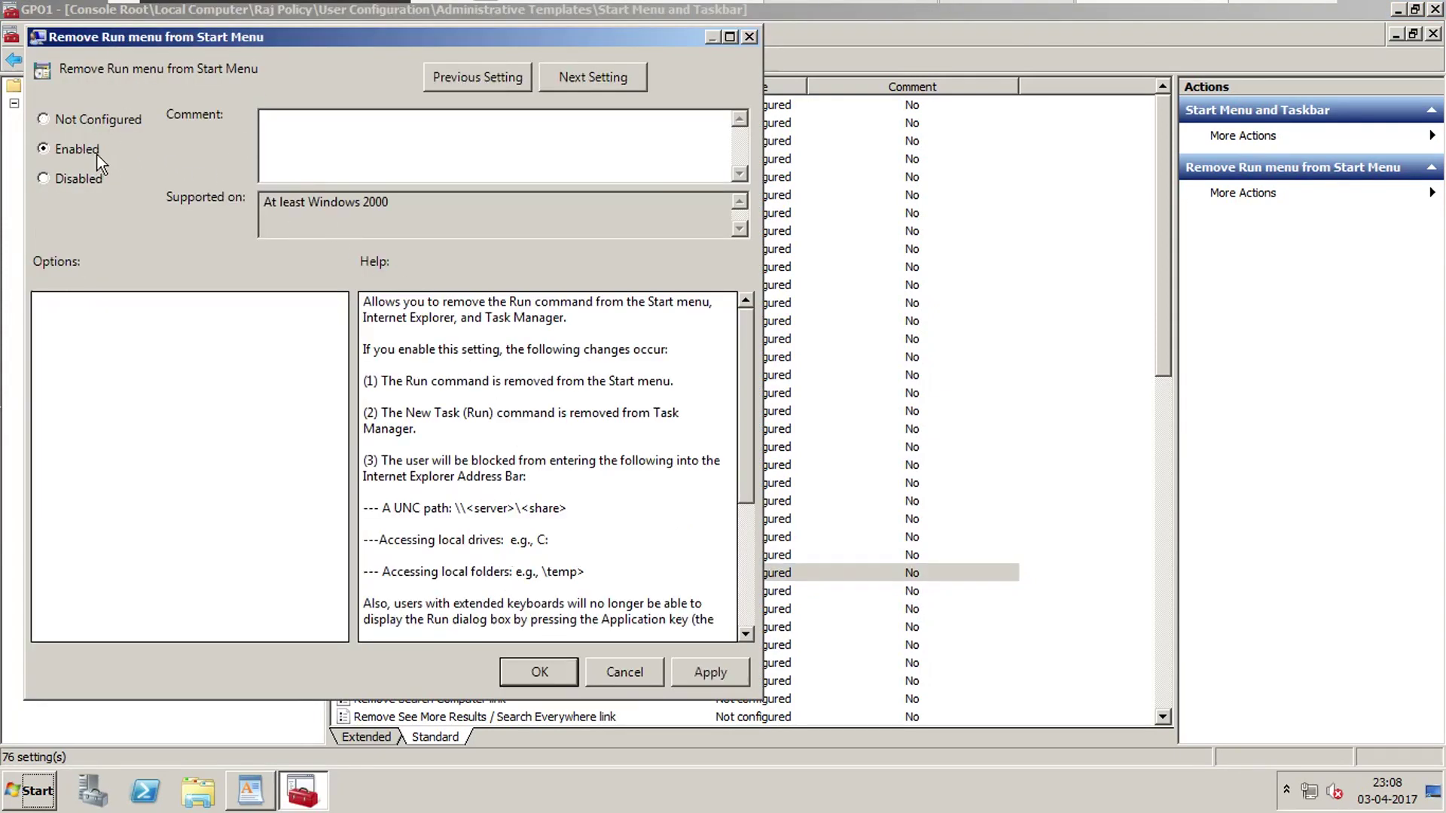
left_click(704, 672)
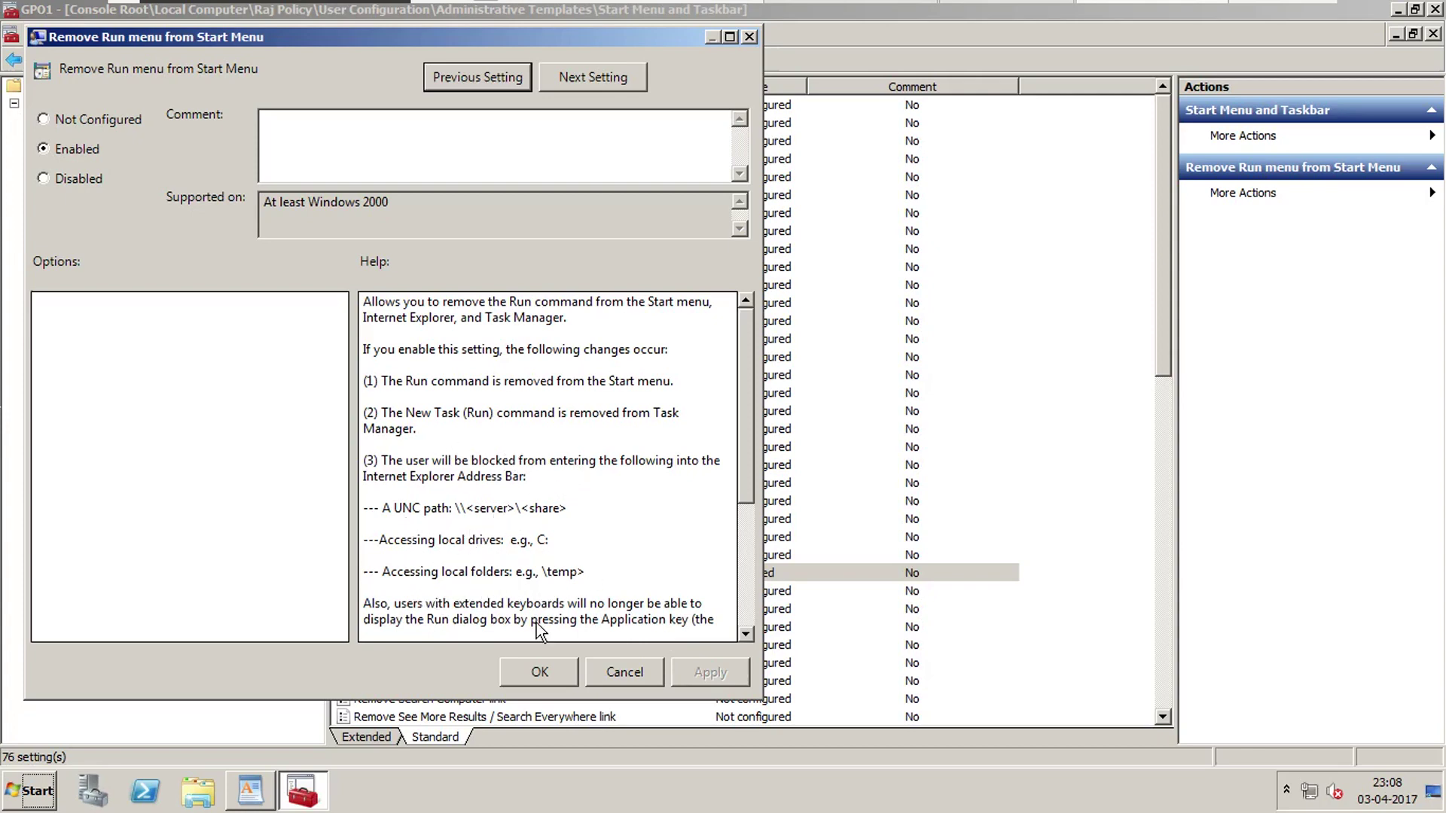
left_click(553, 672)
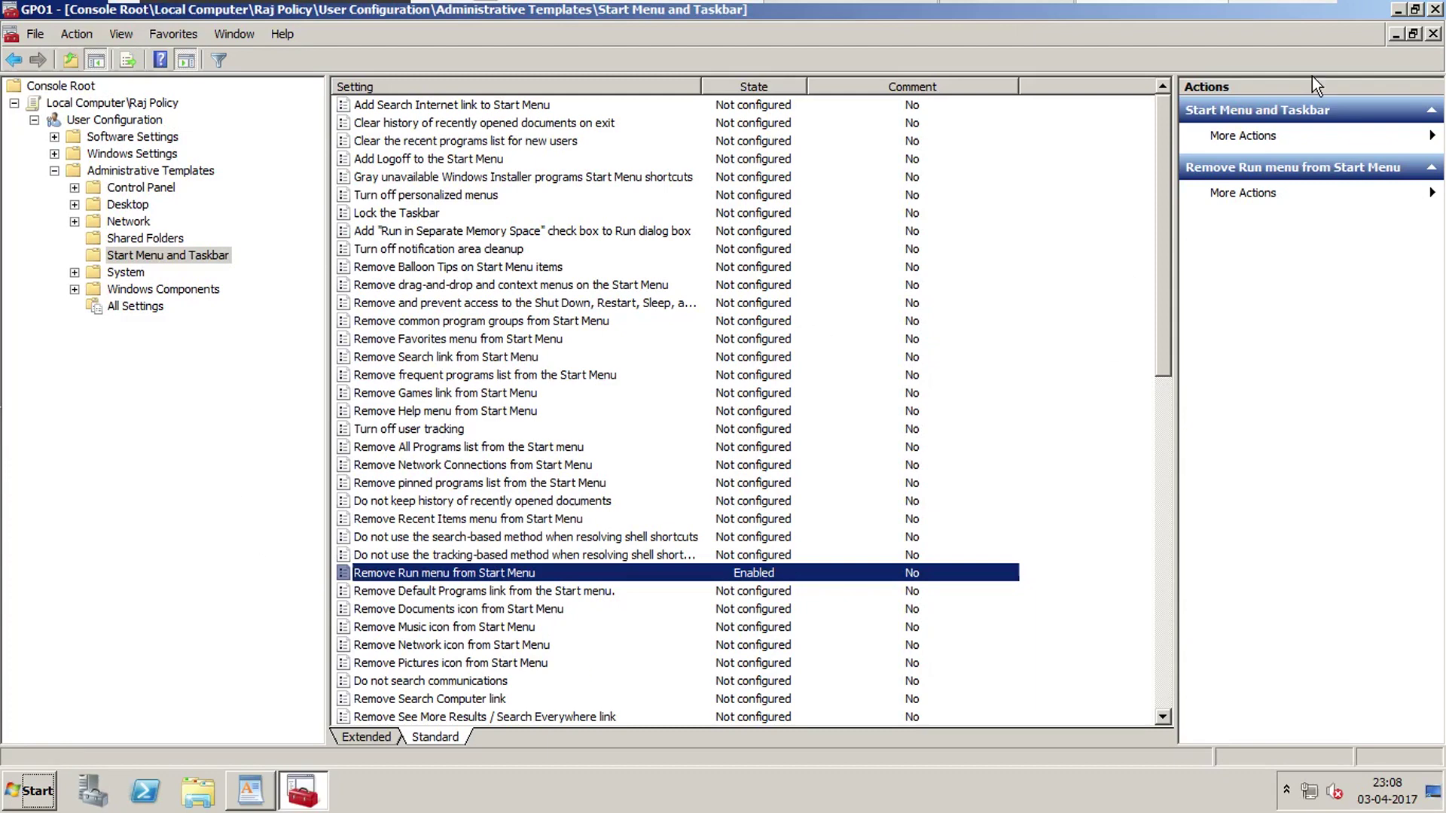
Close the console saving its settings to GPO1, then refresh the desktop.
left_click(1435, 10)
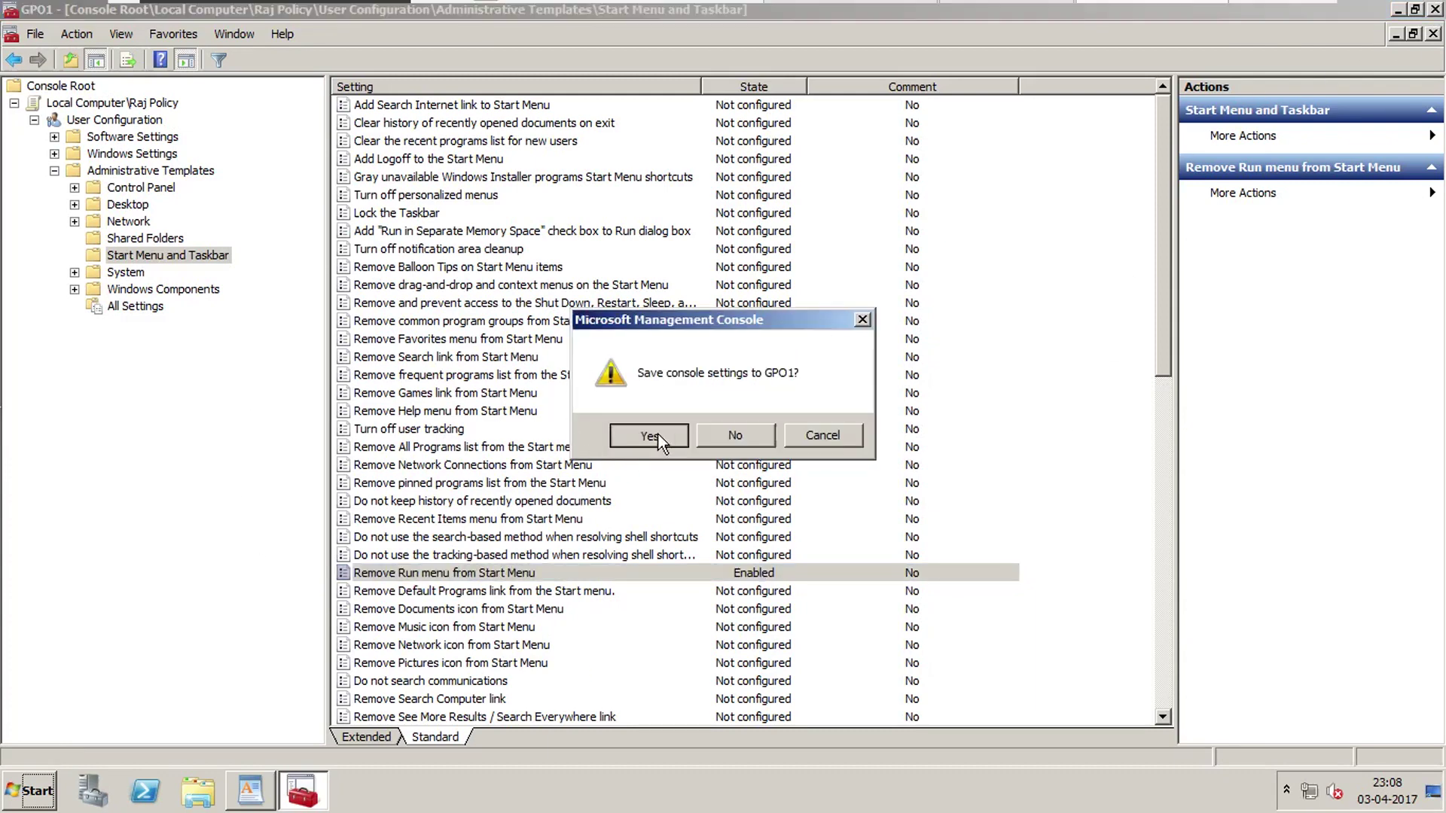
left_click(649, 435)
right_click(269, 392)
left_click(332, 442)
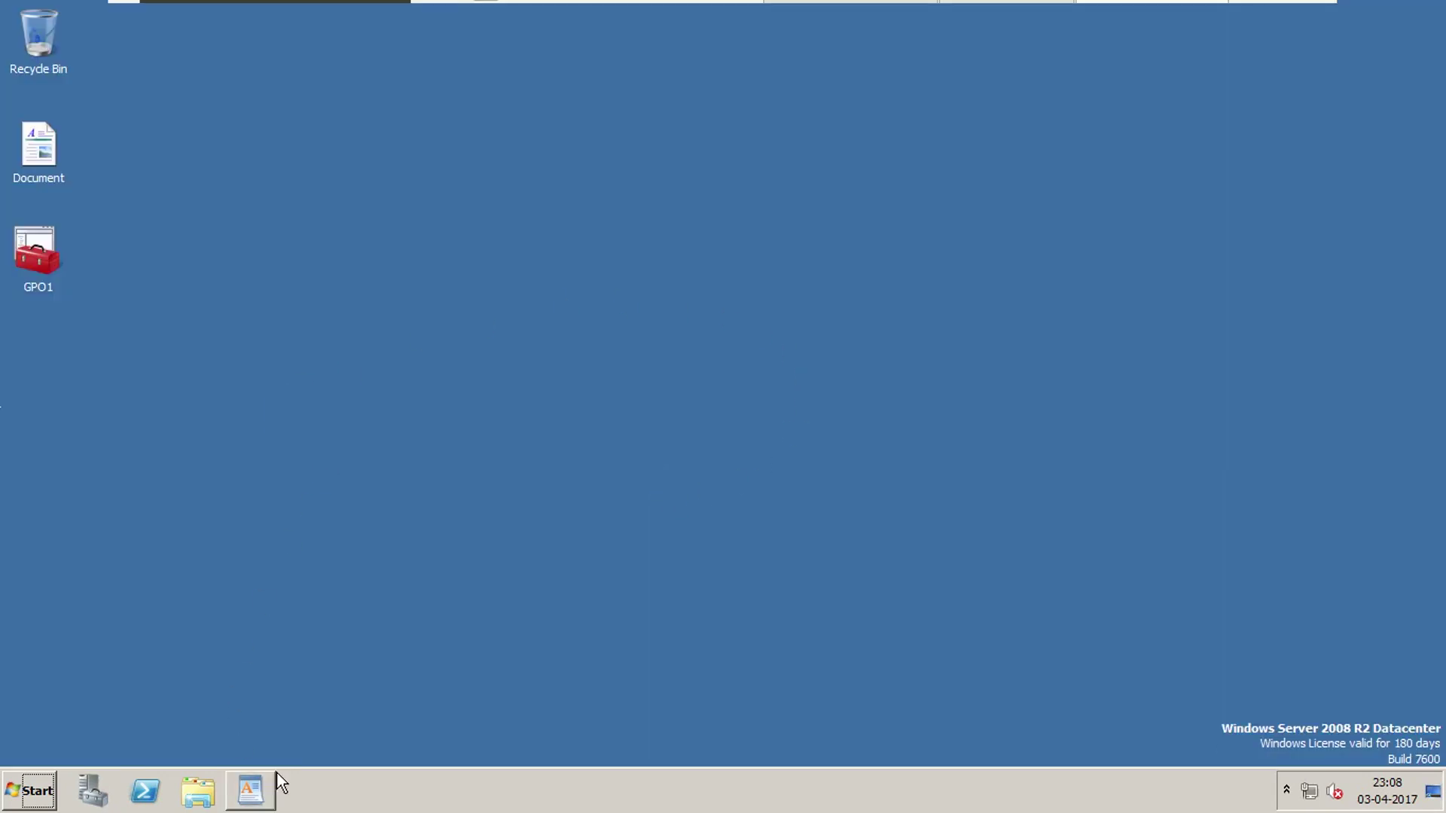
Close the WordPad notes and log off Administrator.
left_click(252, 795)
left_click(1424, 14)
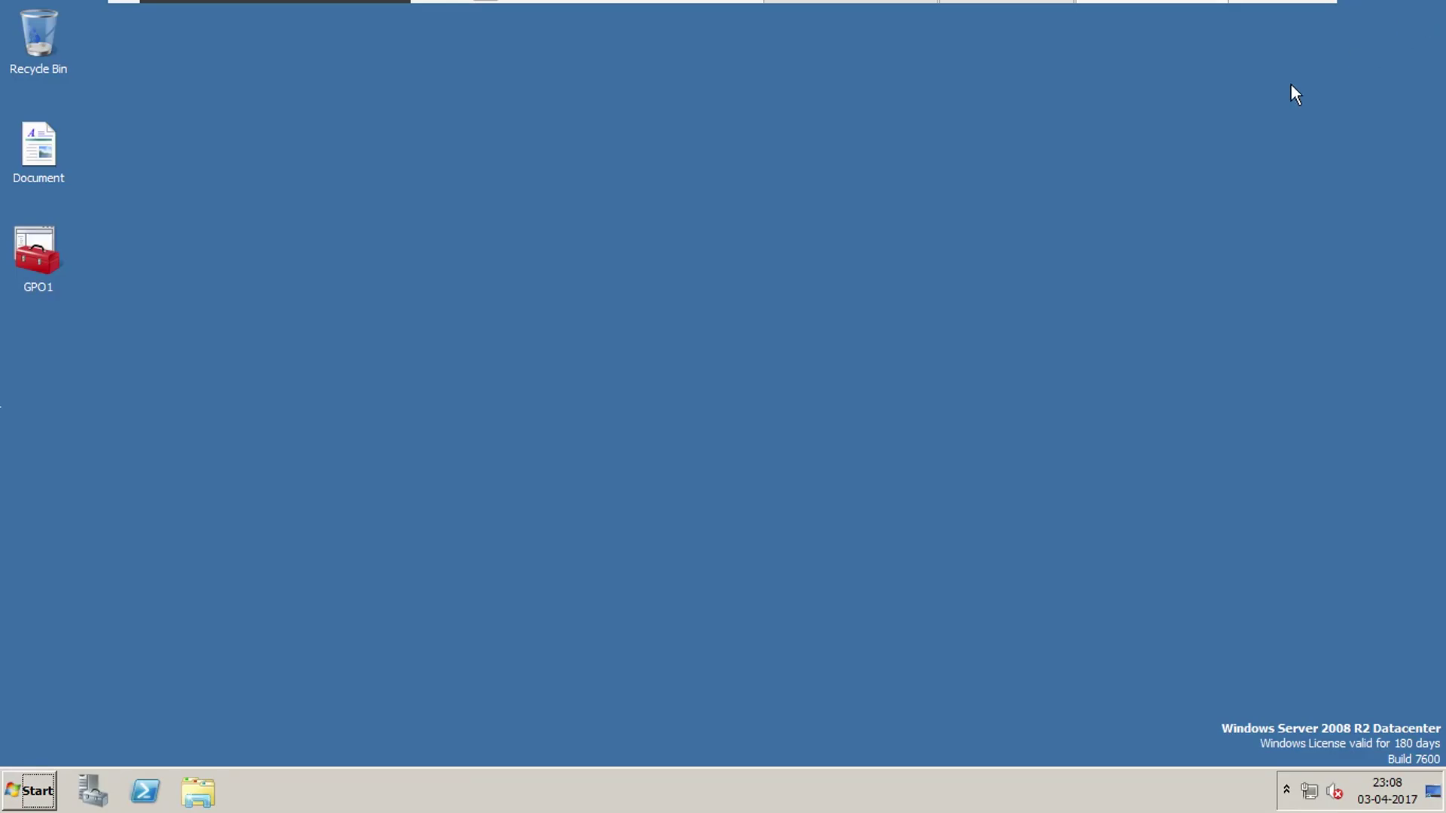
left_click(52, 784)
left_click(317, 743)
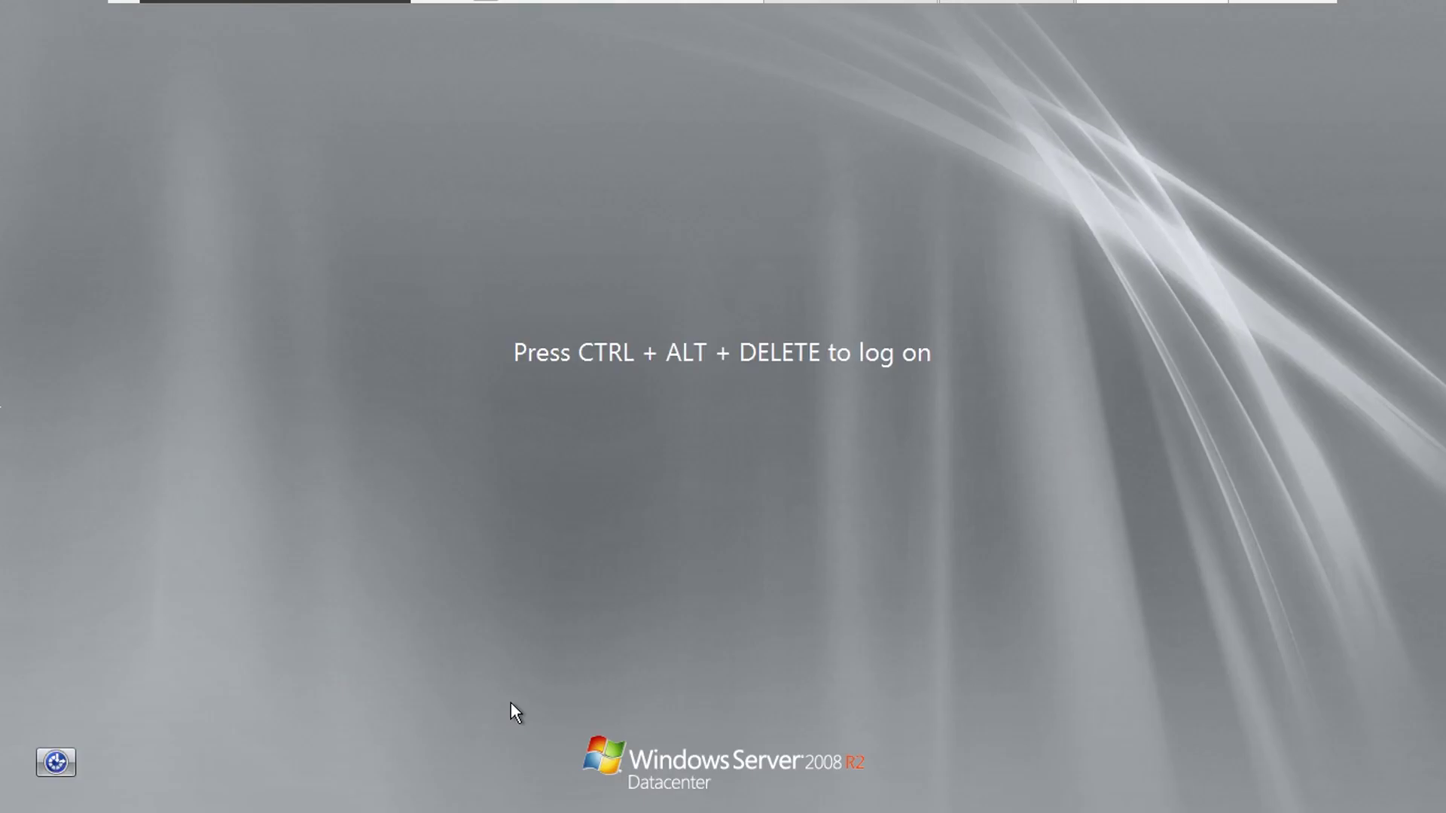
Sign in as the restricted user, entering the account password.
key("ctrl+alt+Delete")
key("Right")
key("Right")
key("Return")
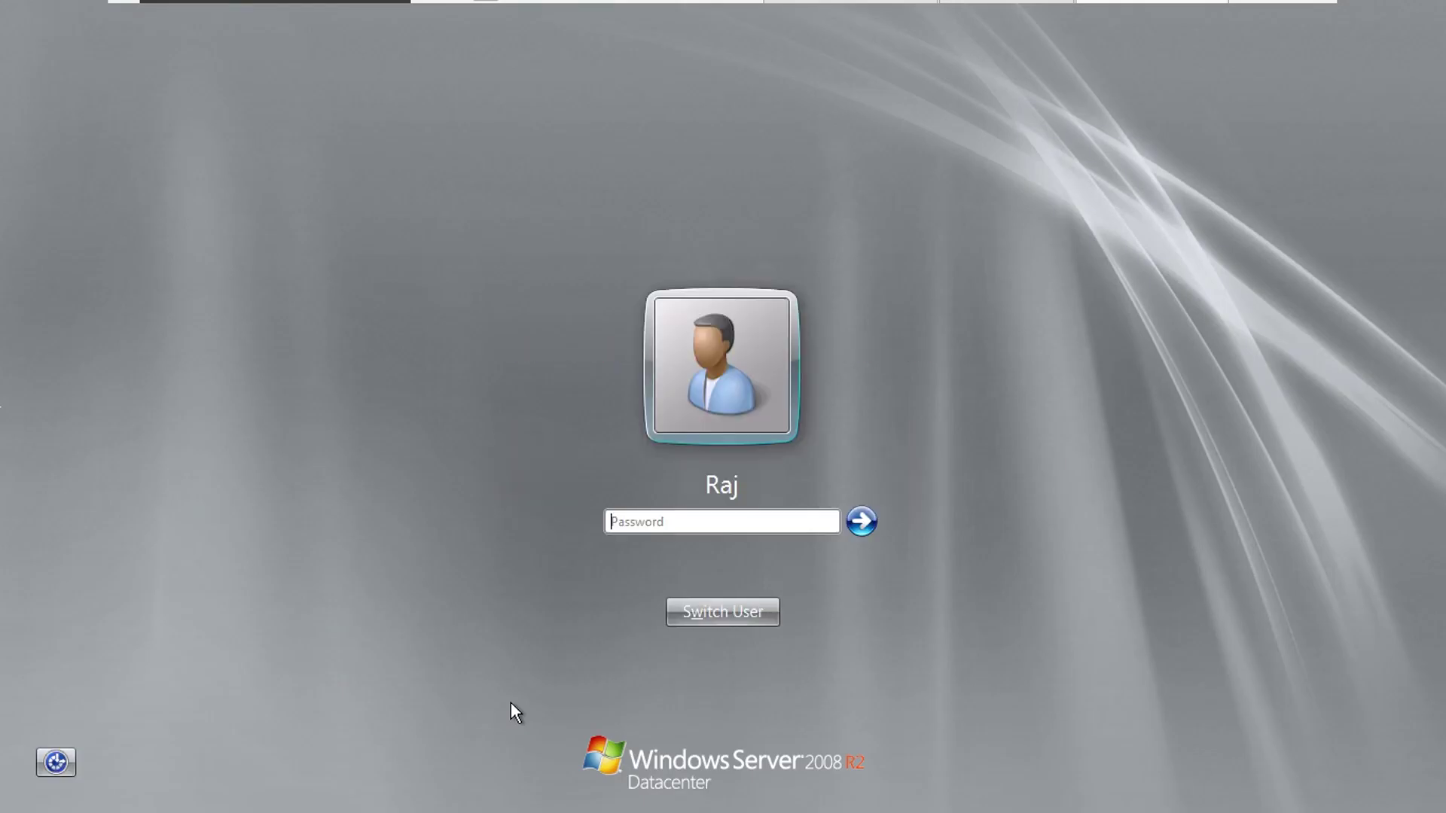
type("P@ssw0rd")
key("Return")
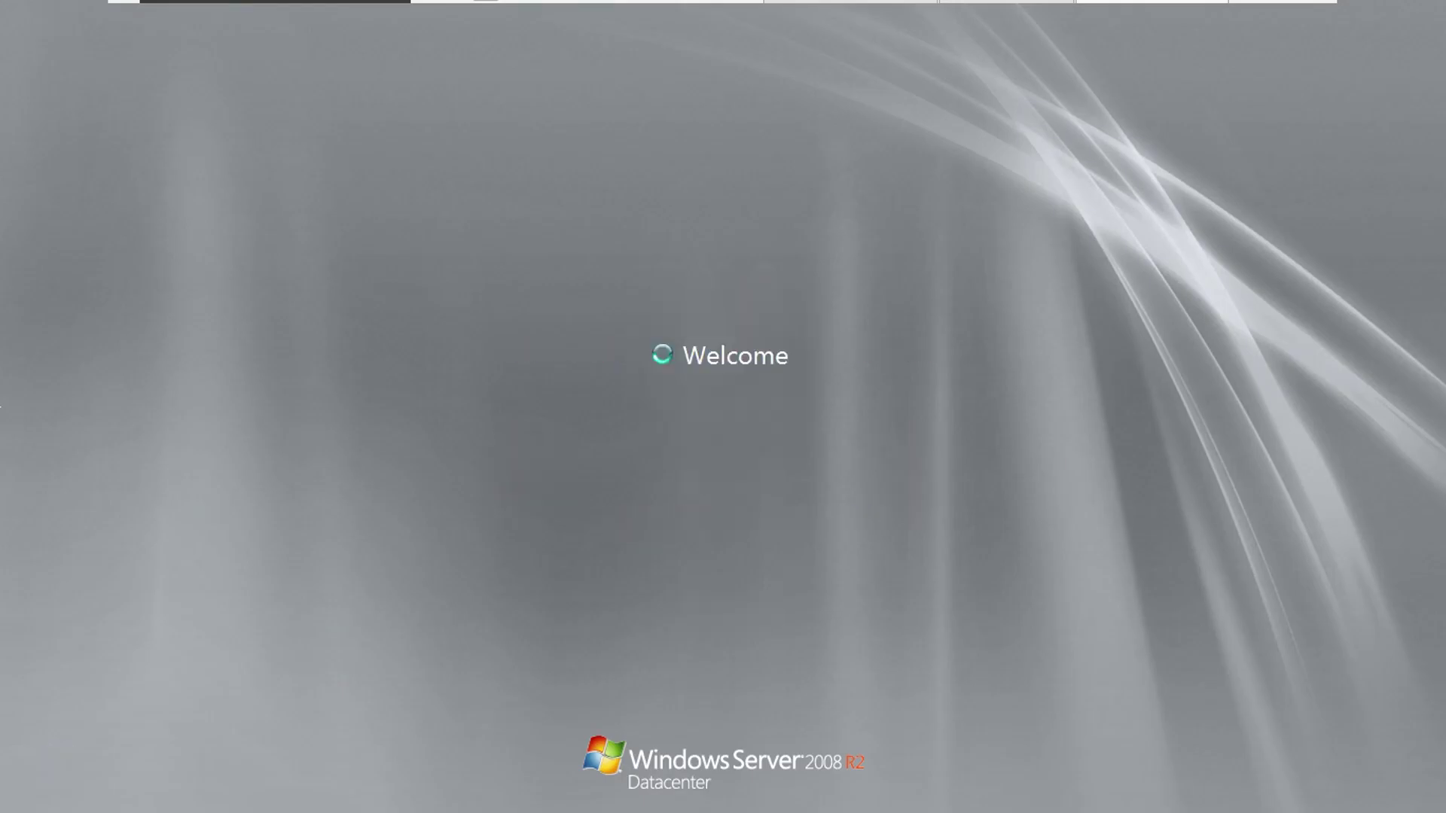
right_click(722, 406)
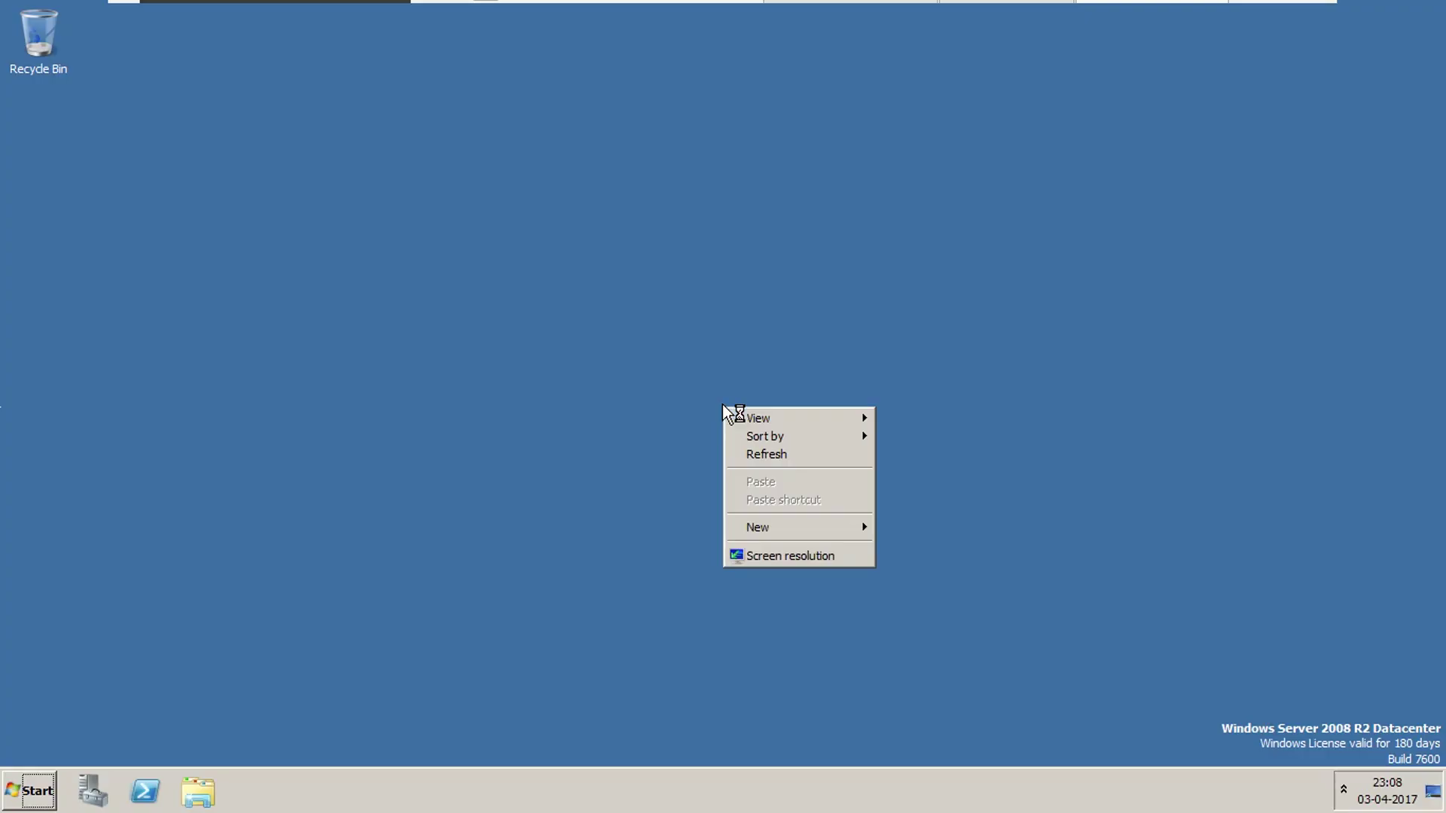
Check that the Computer window shows no drives for the restricted user.
left_click(515, 474)
left_click(36, 788)
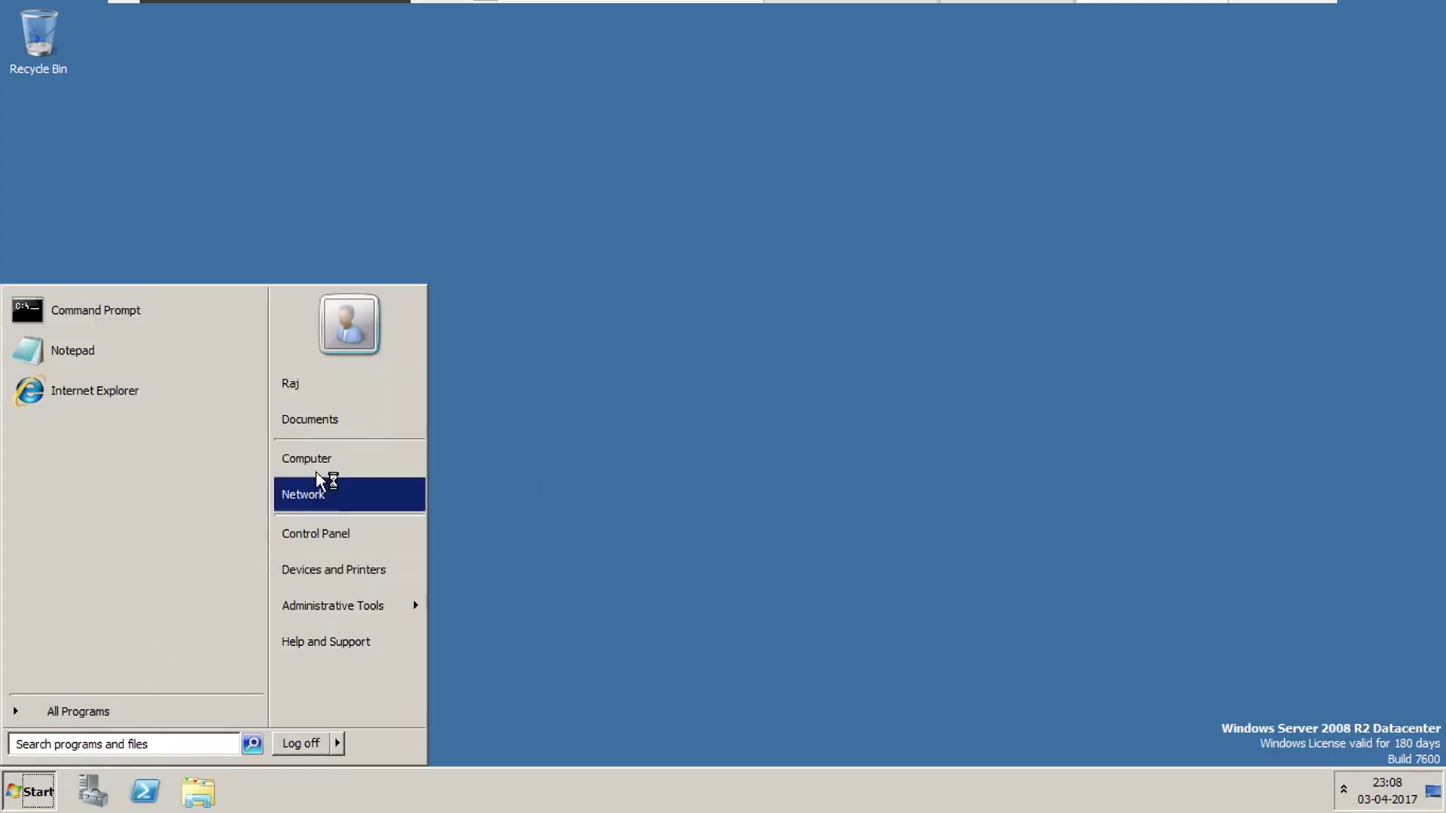
left_click(332, 459)
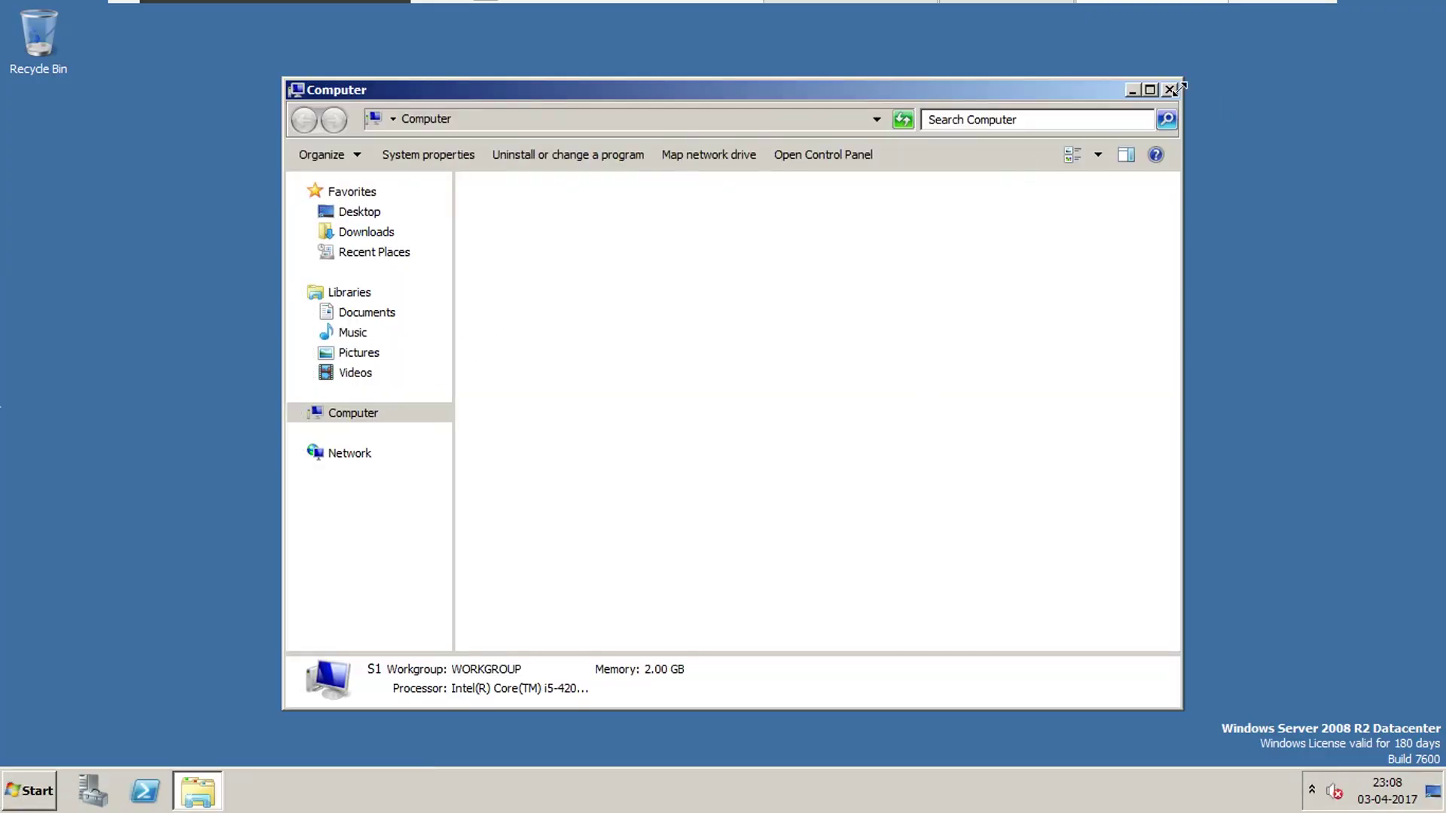
left_click(1170, 89)
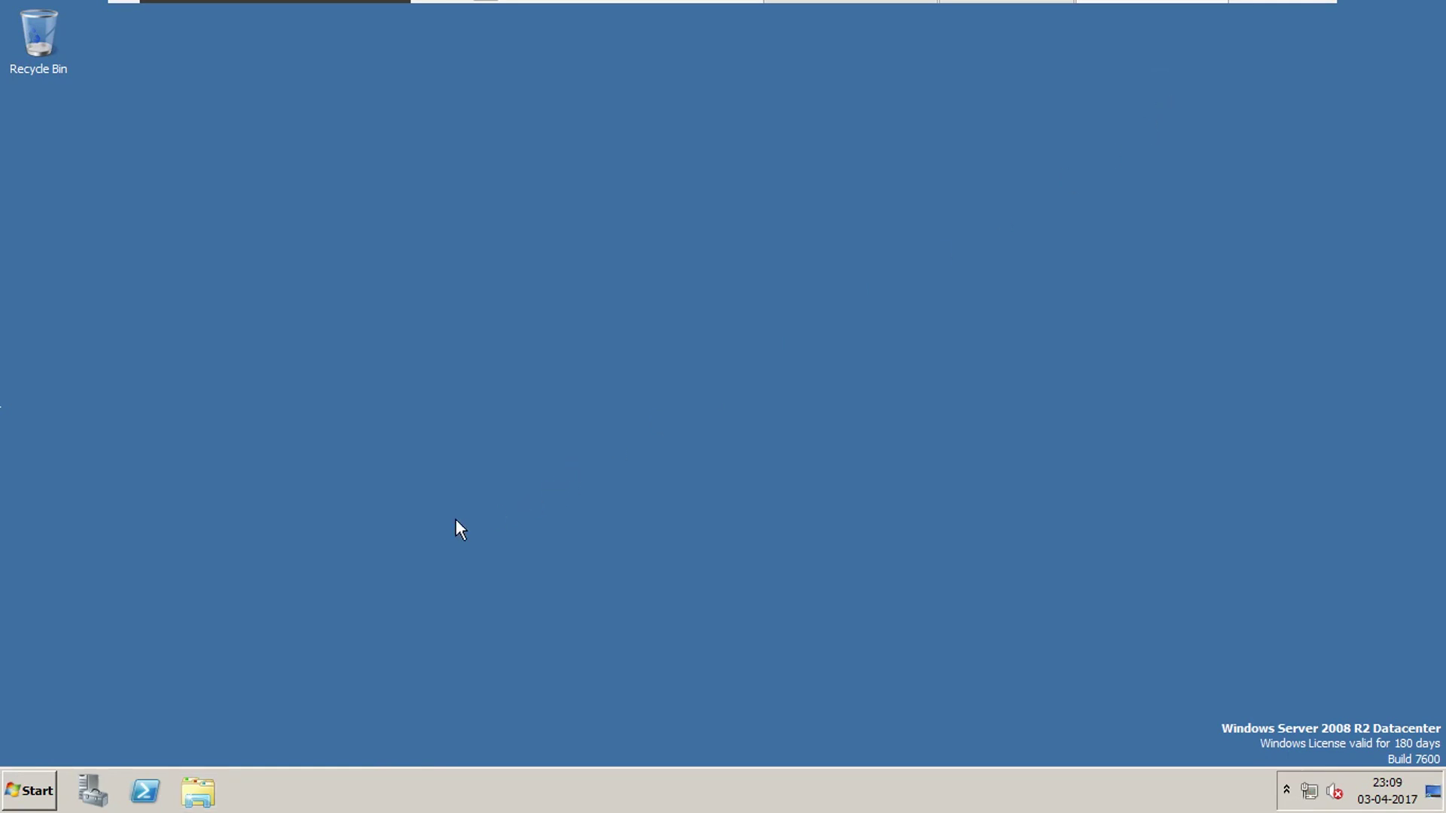
Confirm Win+R is blocked by a Restrictions message and Run is missing from the Start menu.
key("super+r")
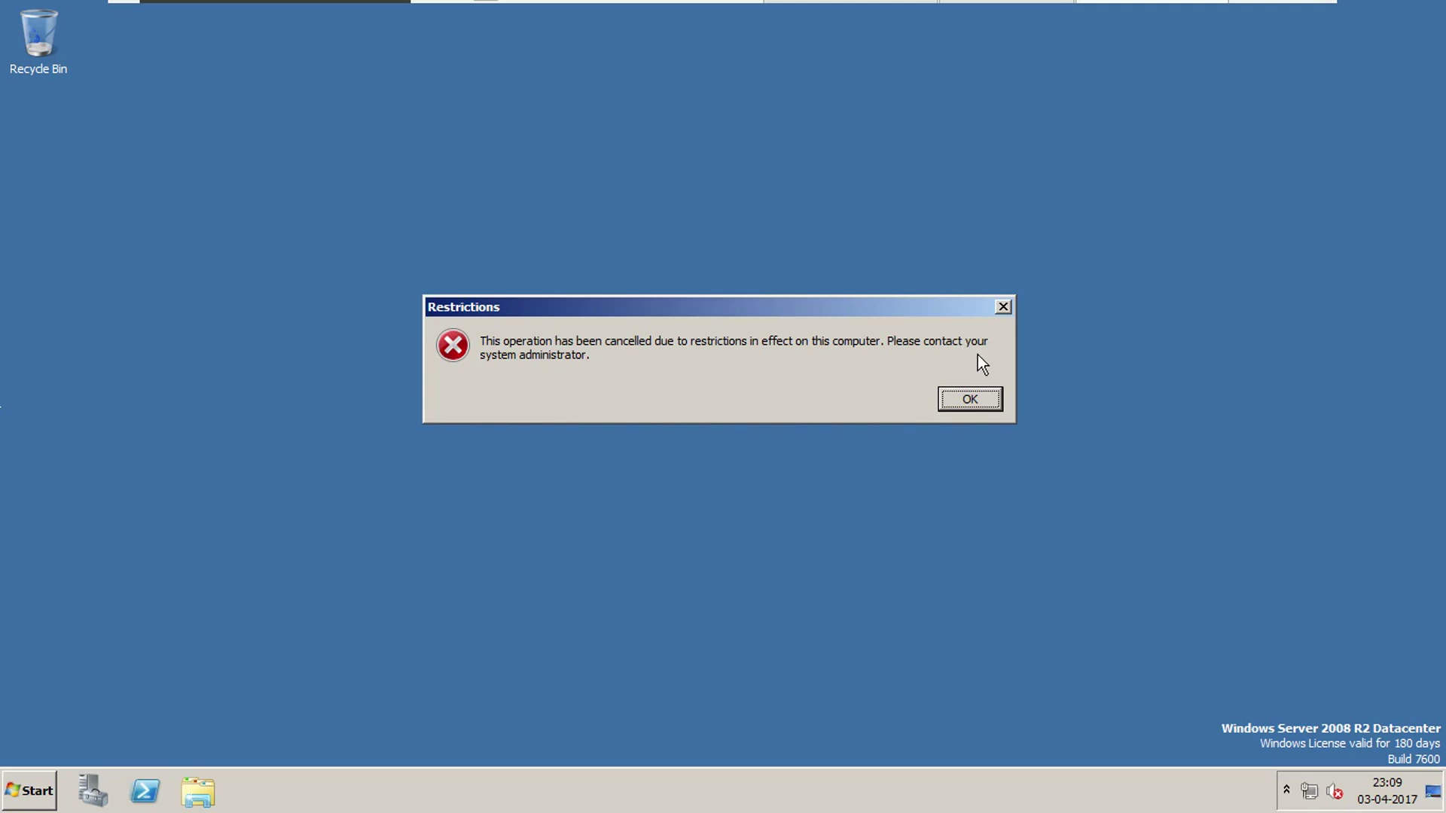
left_click(957, 410)
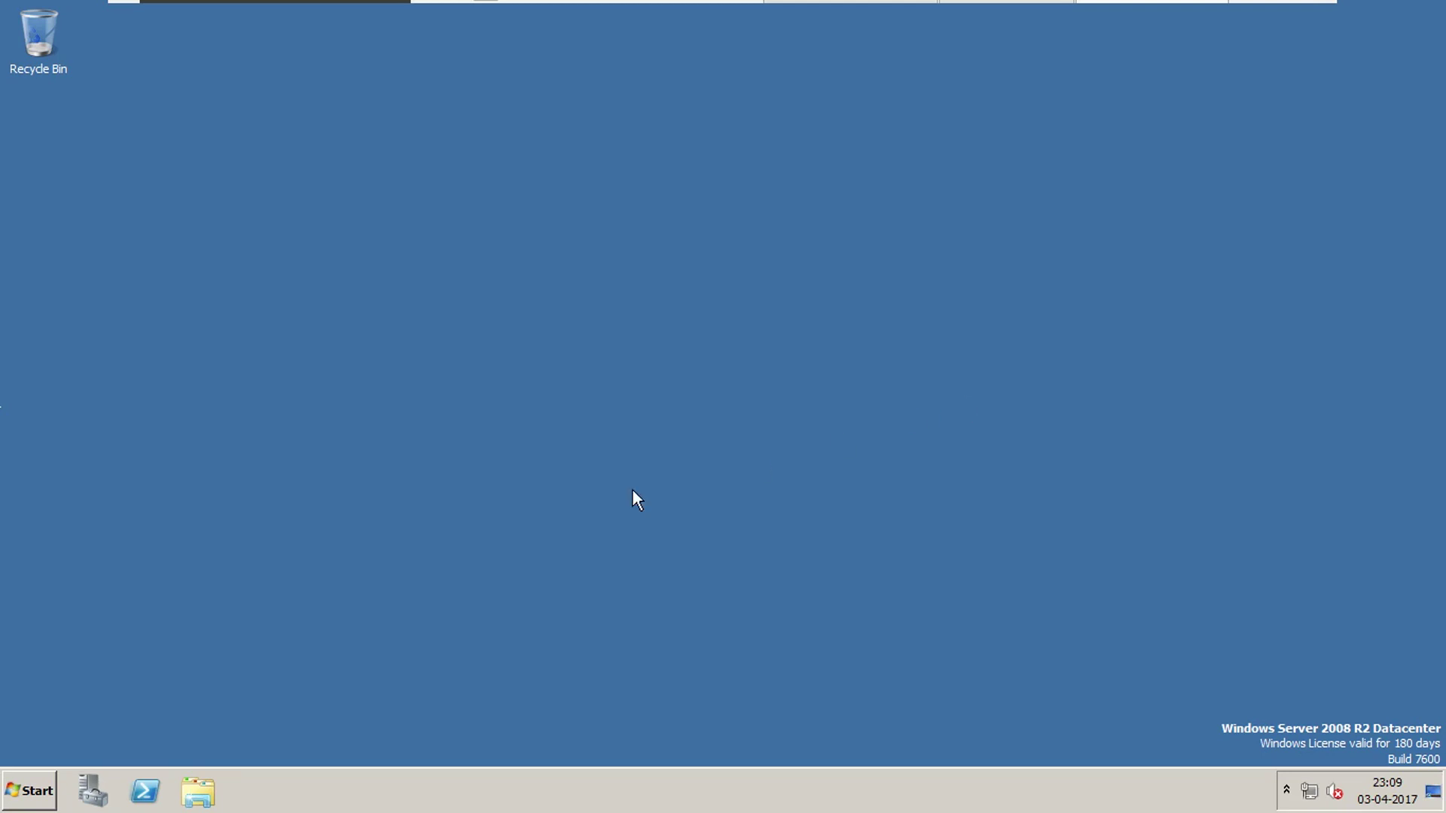
left_click(29, 791)
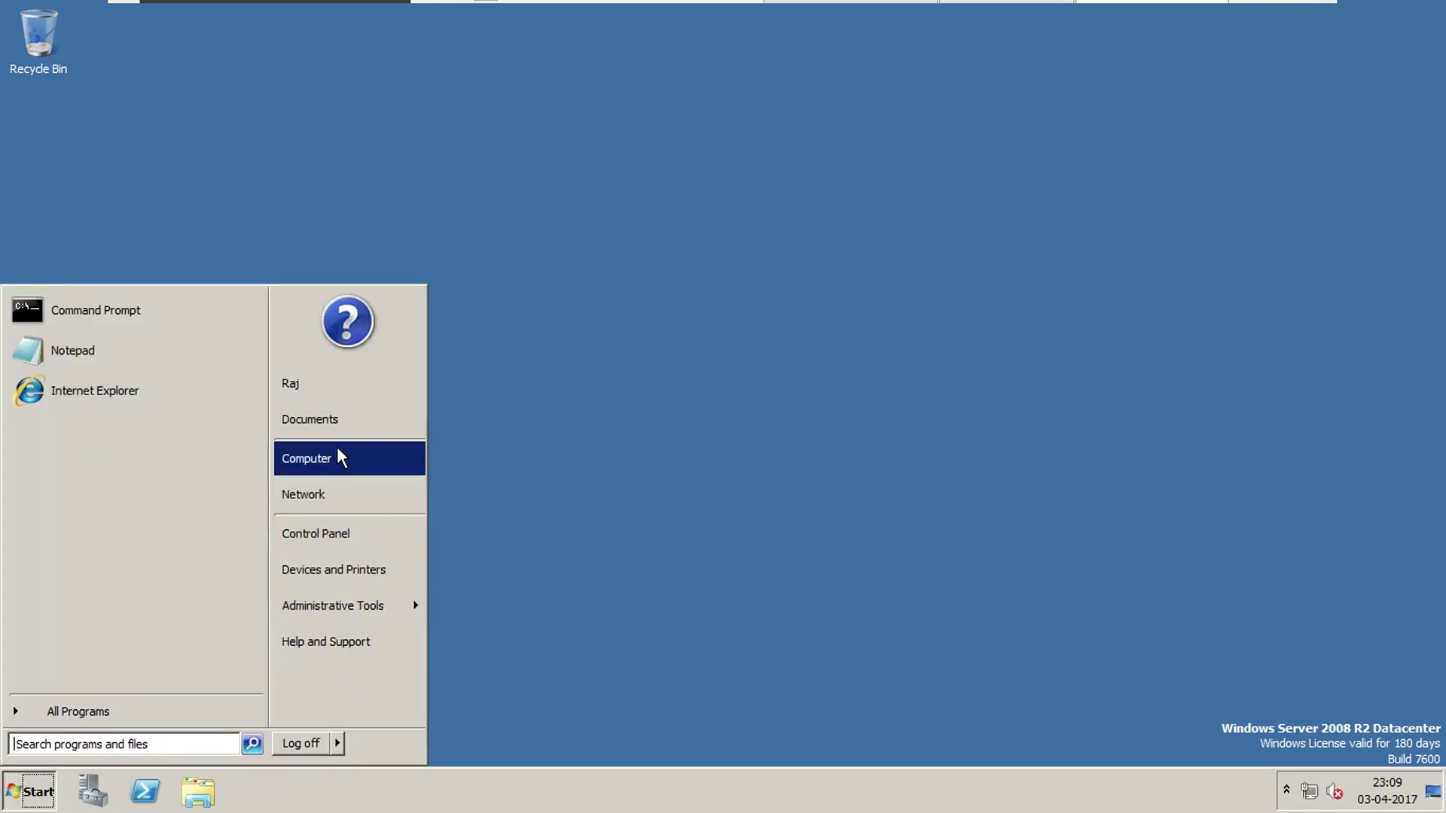
left_click(521, 633)
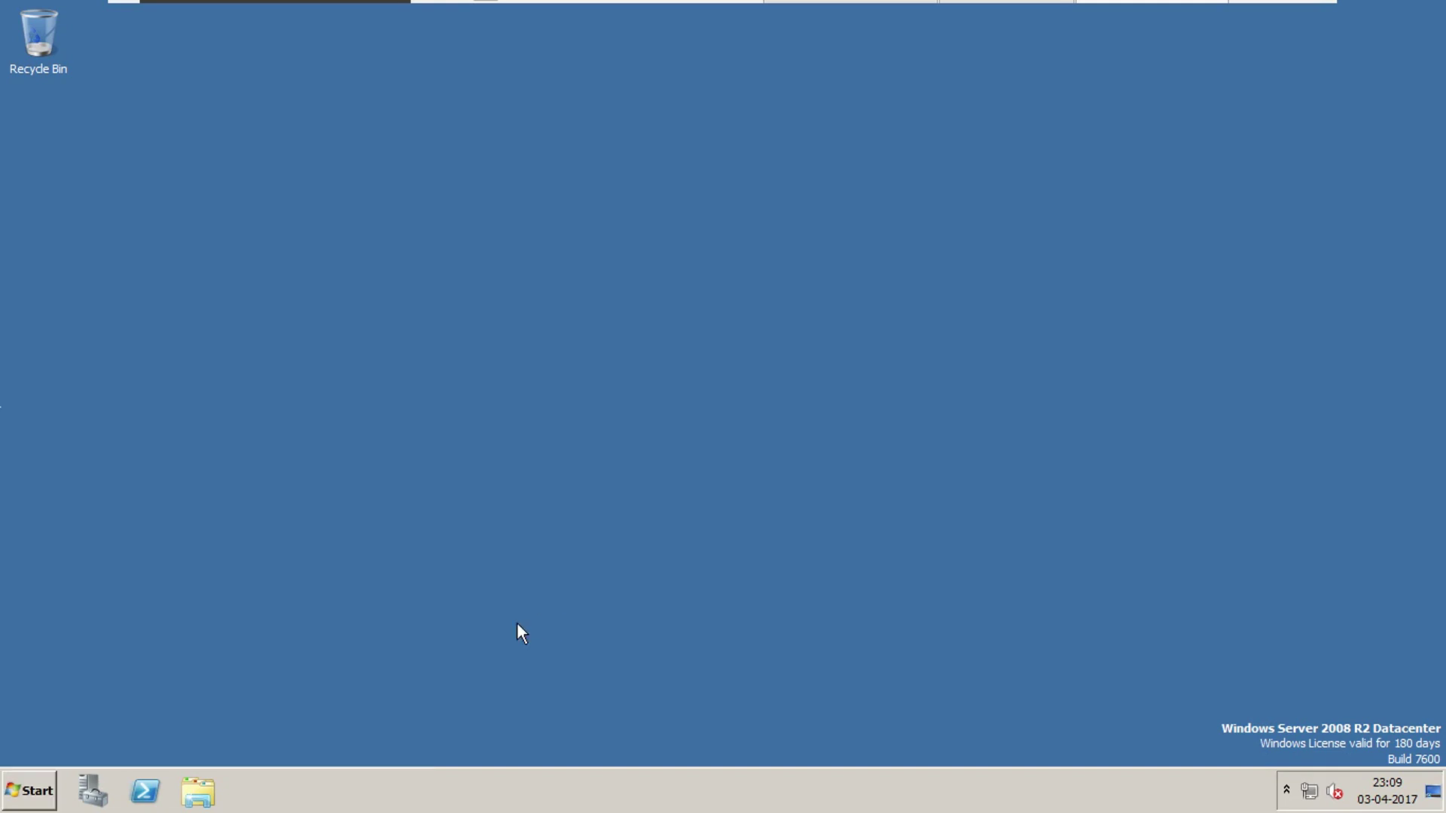
Try opening C: and d: from the Computer address bar, dismissing each access-disallowed error, then close the window.
left_click(195, 794)
left_click(354, 413)
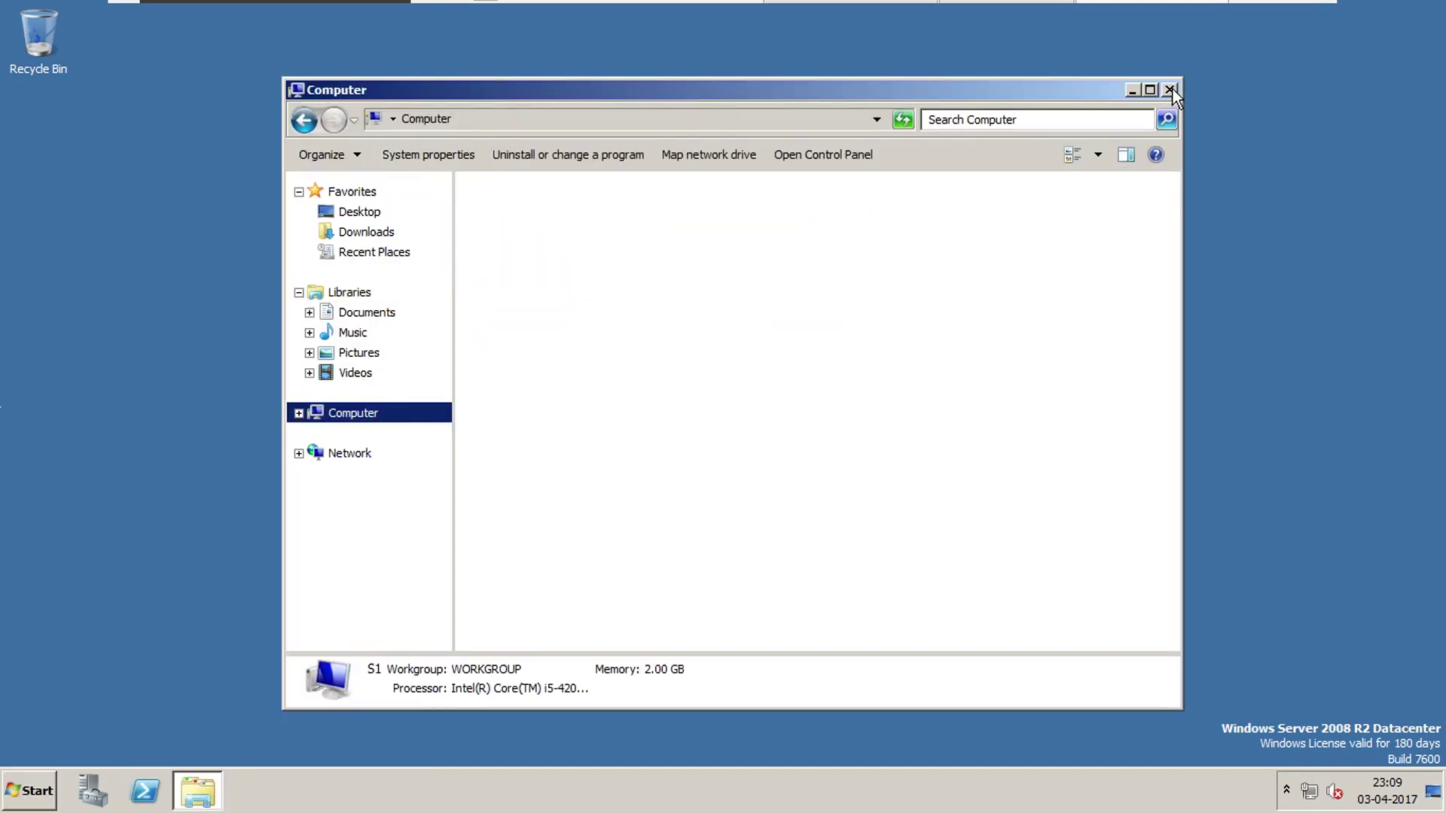
left_click(836, 120)
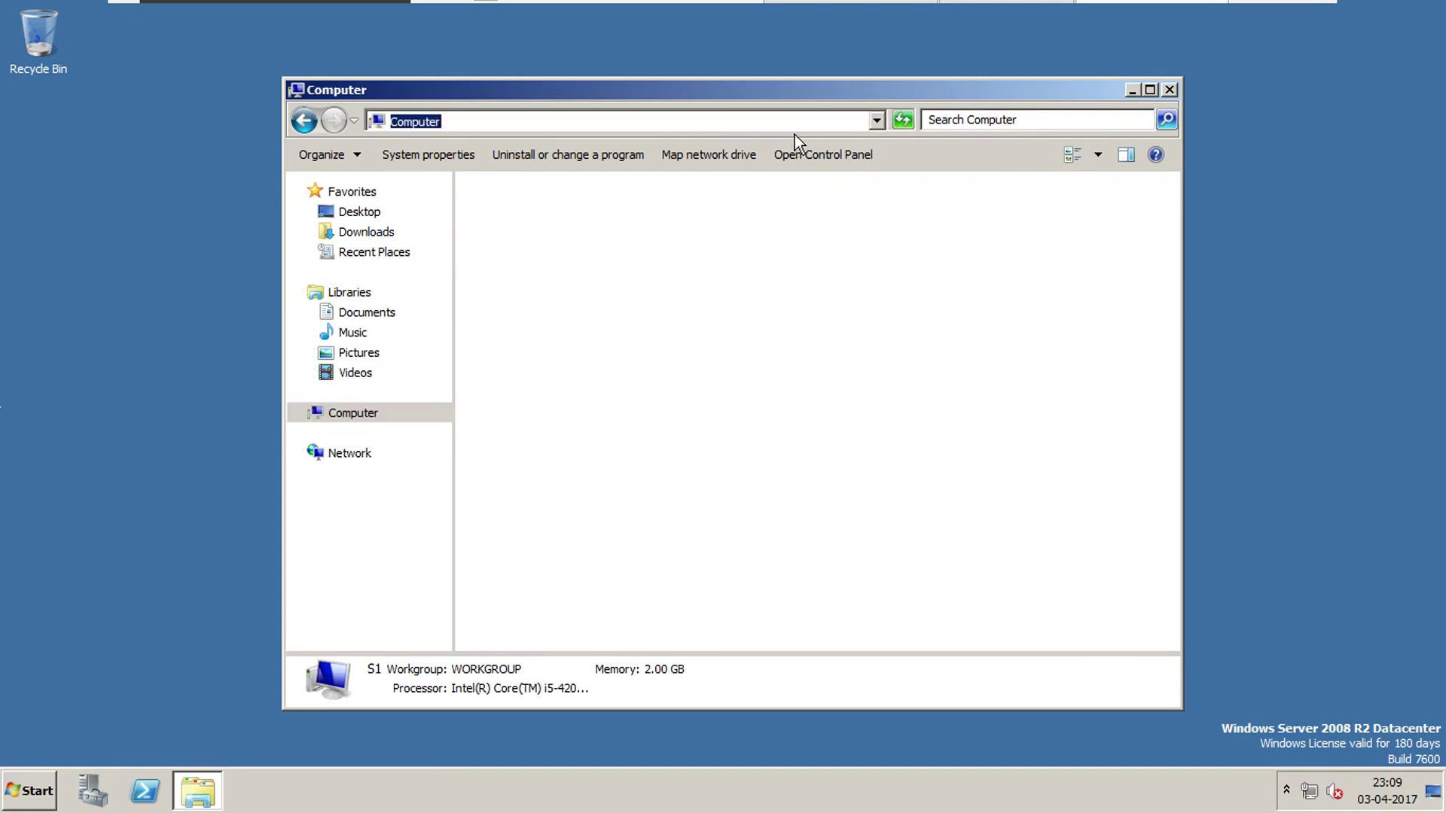
type("C")
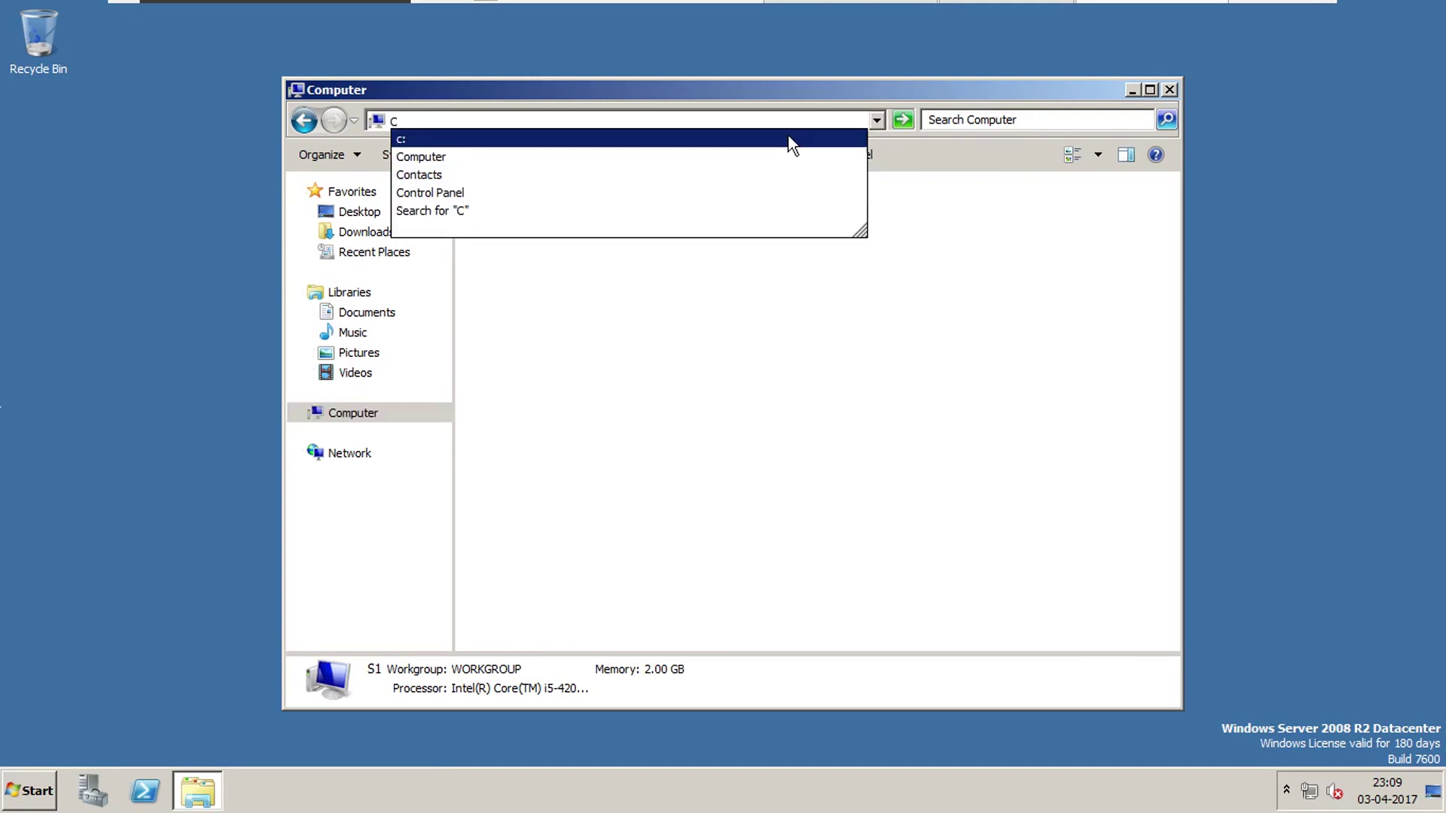
left_click(788, 139)
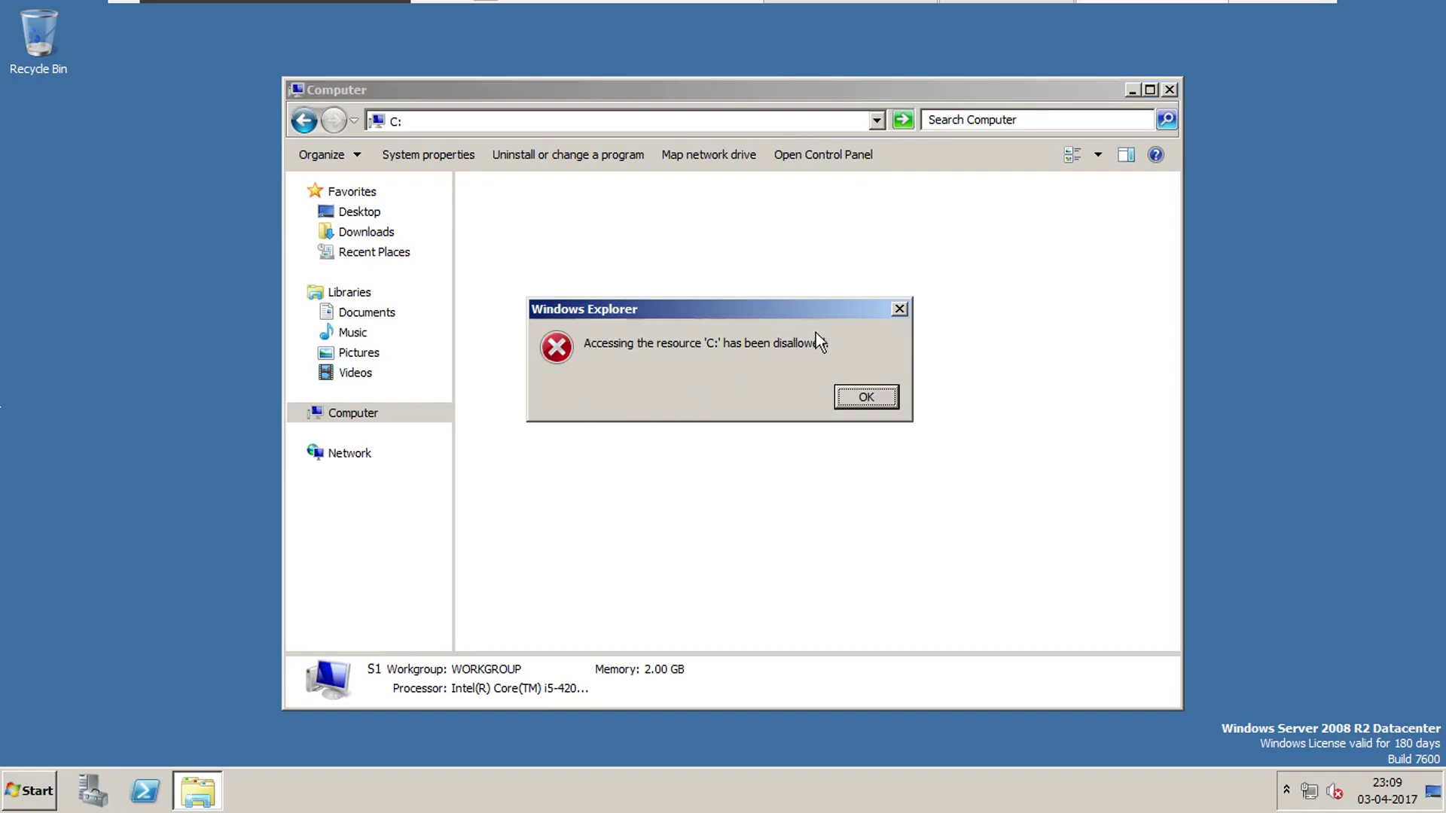
left_click(866, 397)
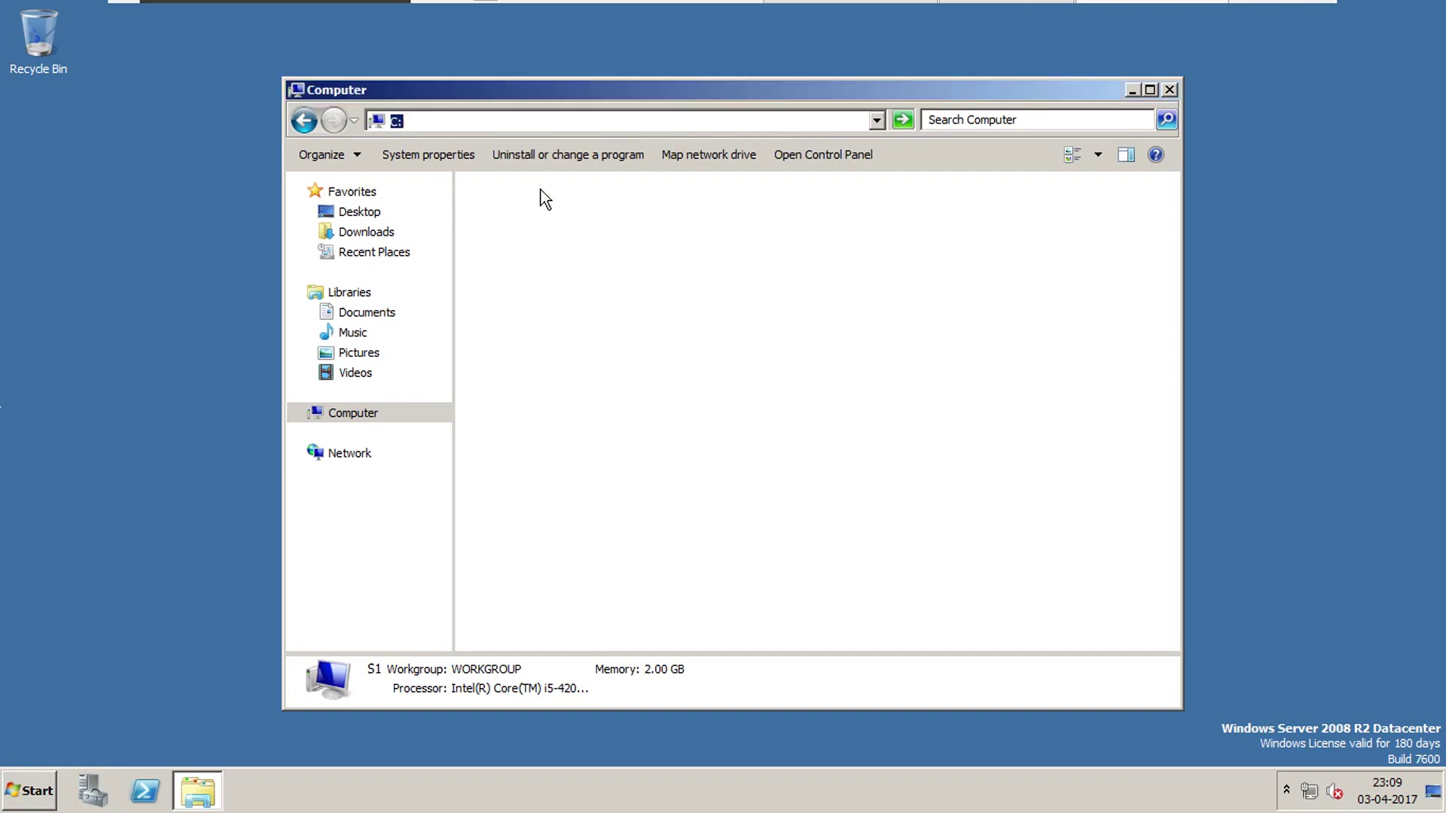
type("d:")
key("Return")
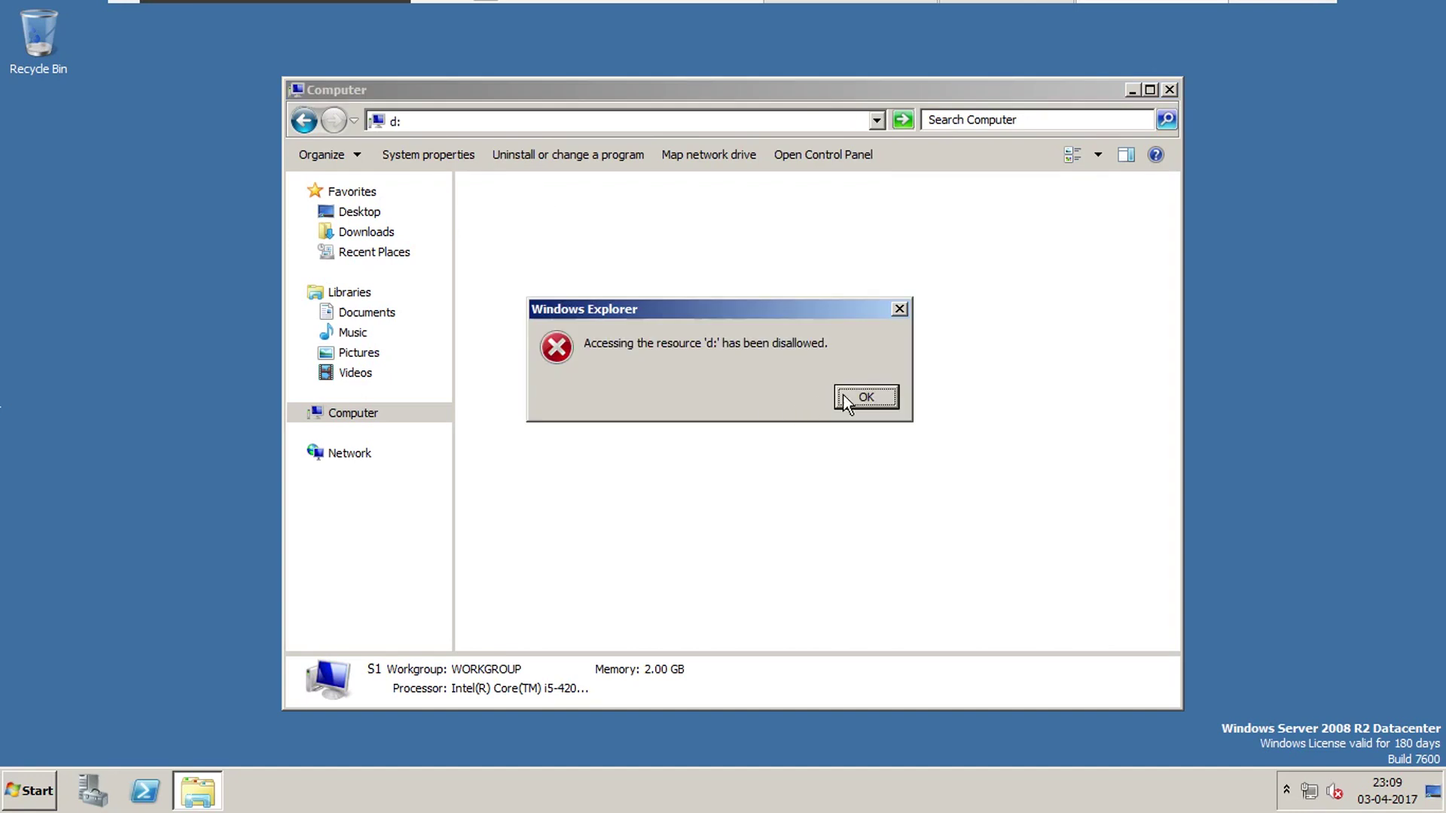
left_click(882, 396)
left_click(1170, 89)
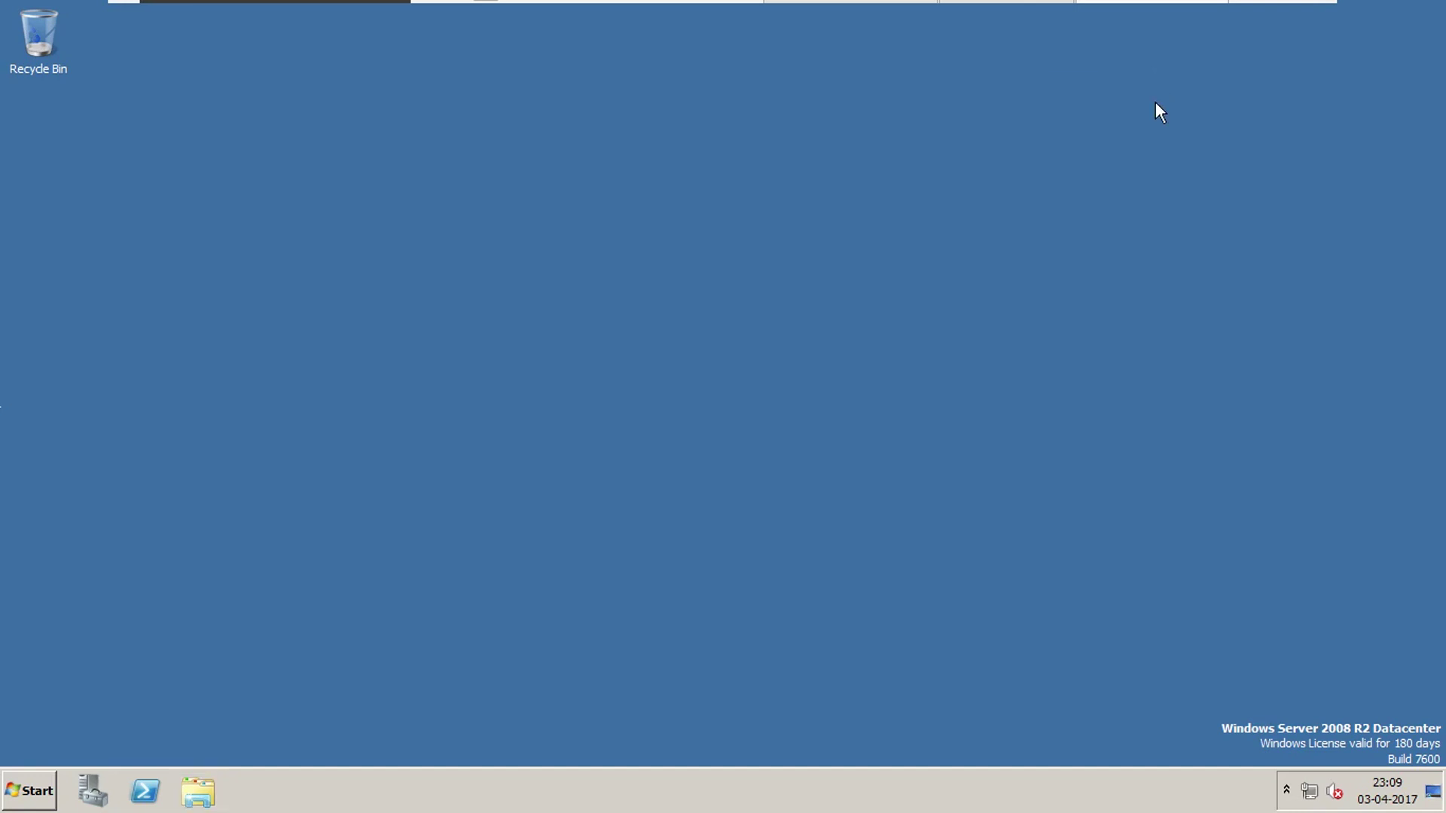
Log off the restricted user via Ctrl+Alt+Delete and sign in again as Administrator with the account password.
key("ctrl+alt+Delete")
key("Down")
key("Down")
key("Return")
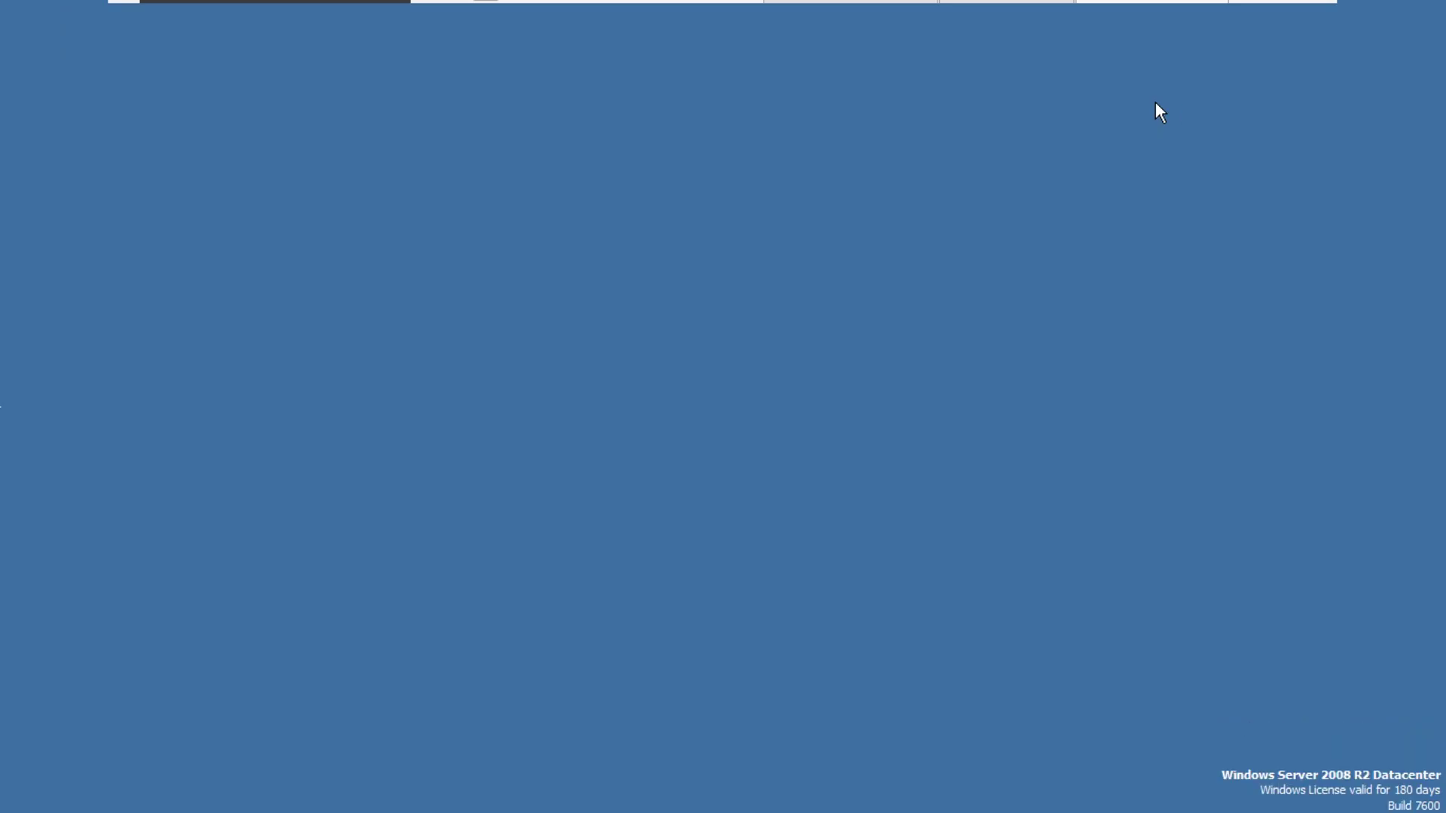
key("ctrl+alt+Delete")
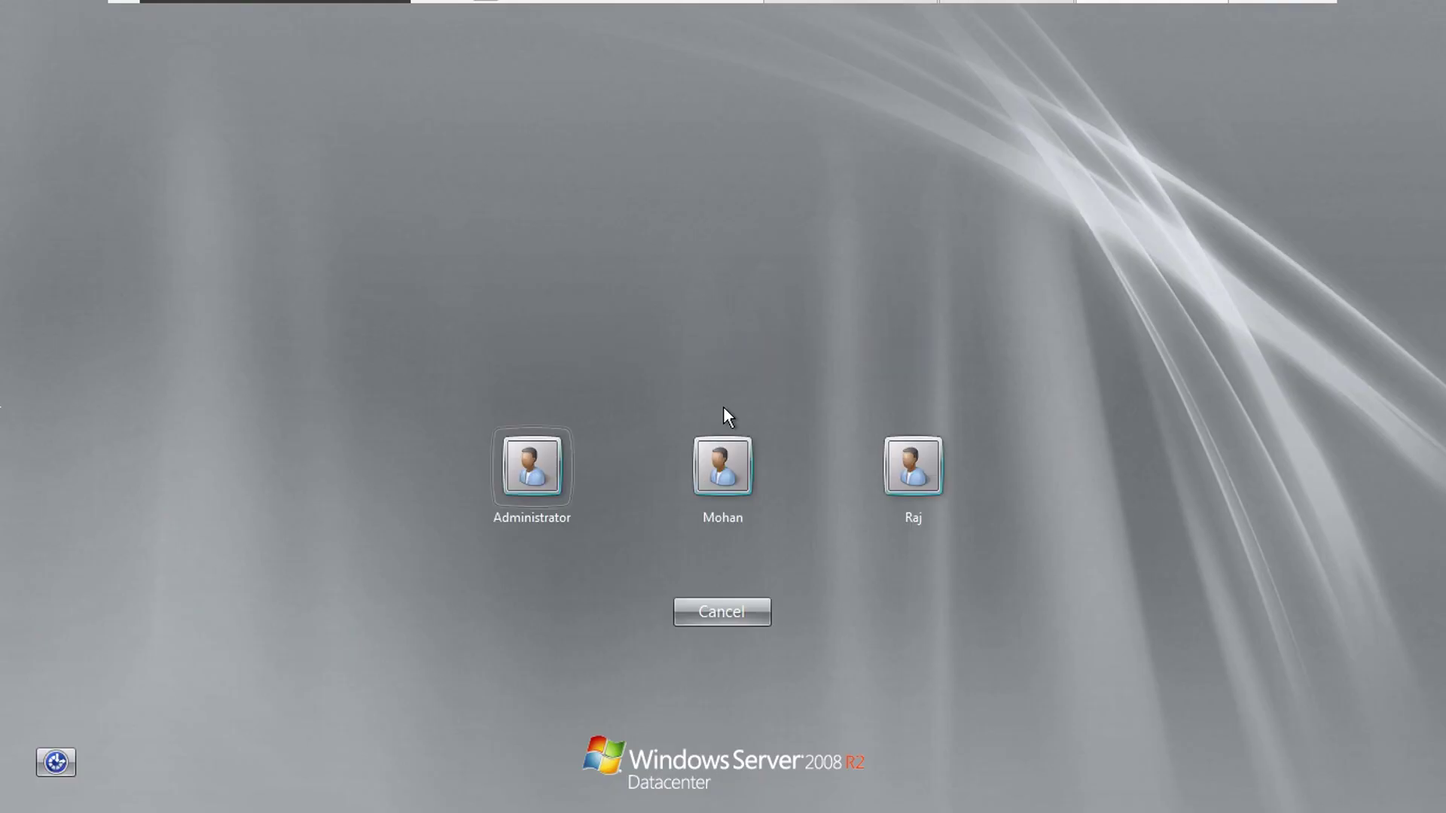
left_click(531, 467)
type("********")
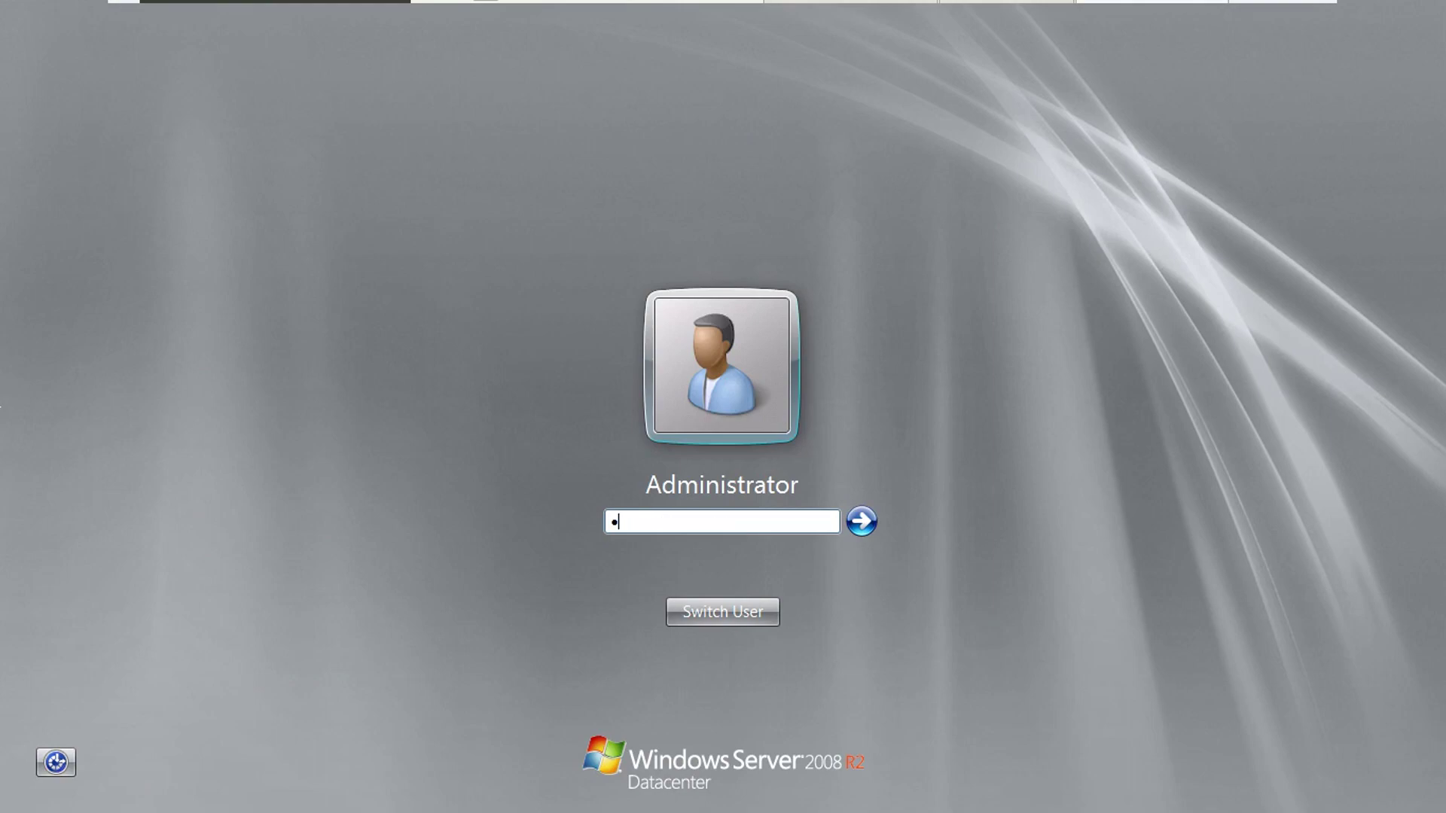
key("Return")
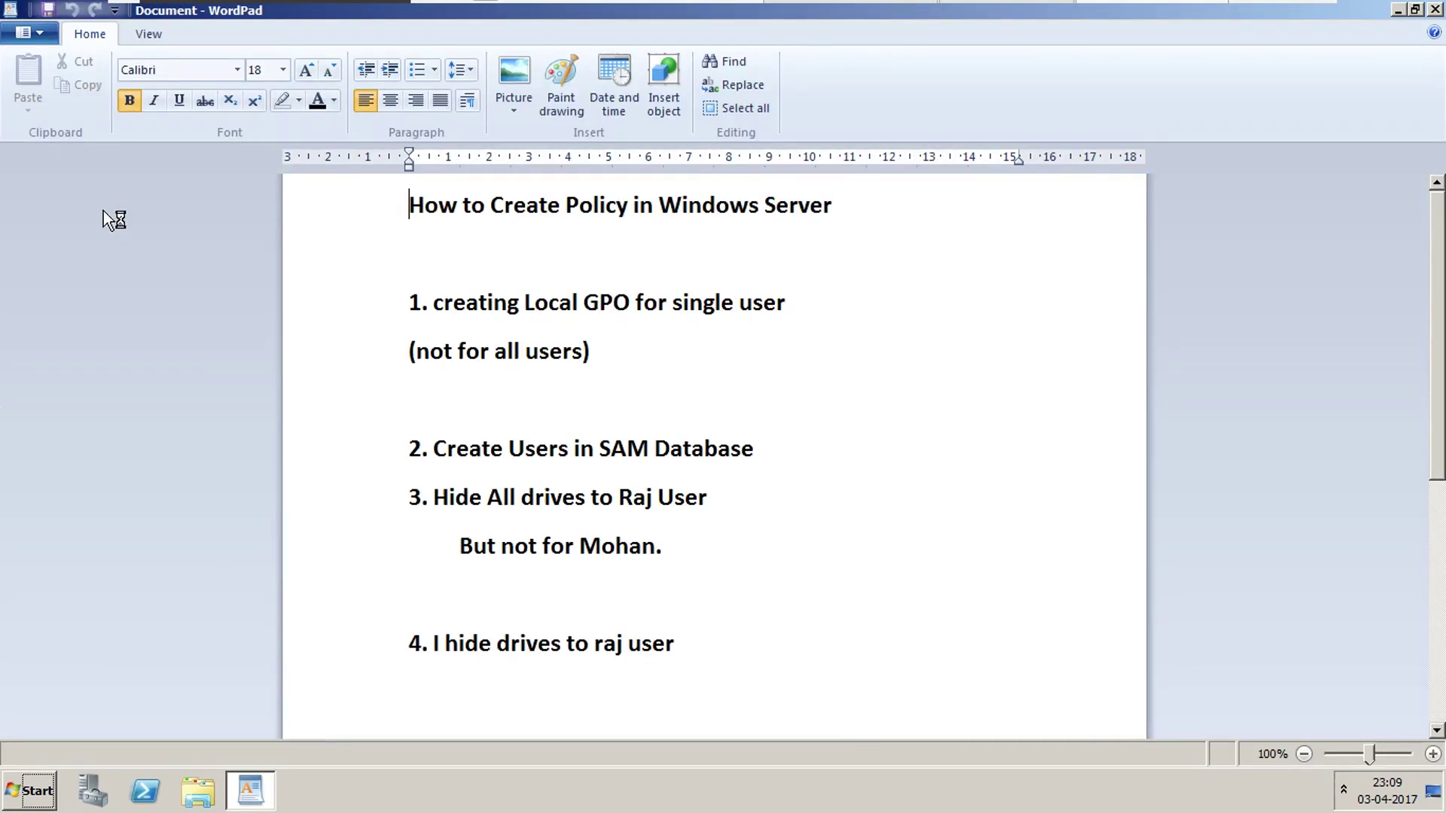
Add the line 'This is how Local GPO works for users' below the Run menu note.
scroll(1433, 392, "down", 1)
scroll(1434, 391, "down", 4)
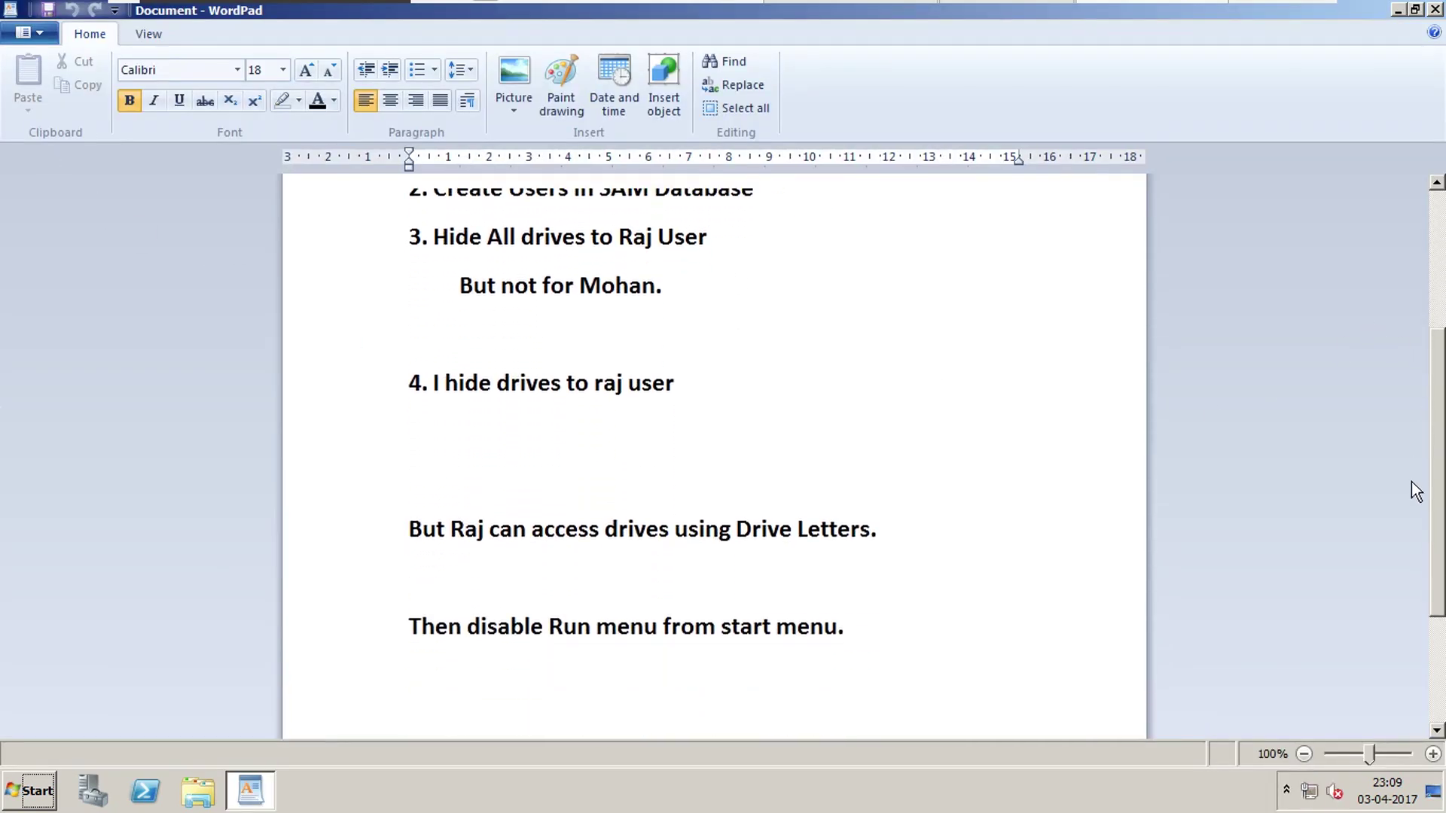
left_click(864, 443)
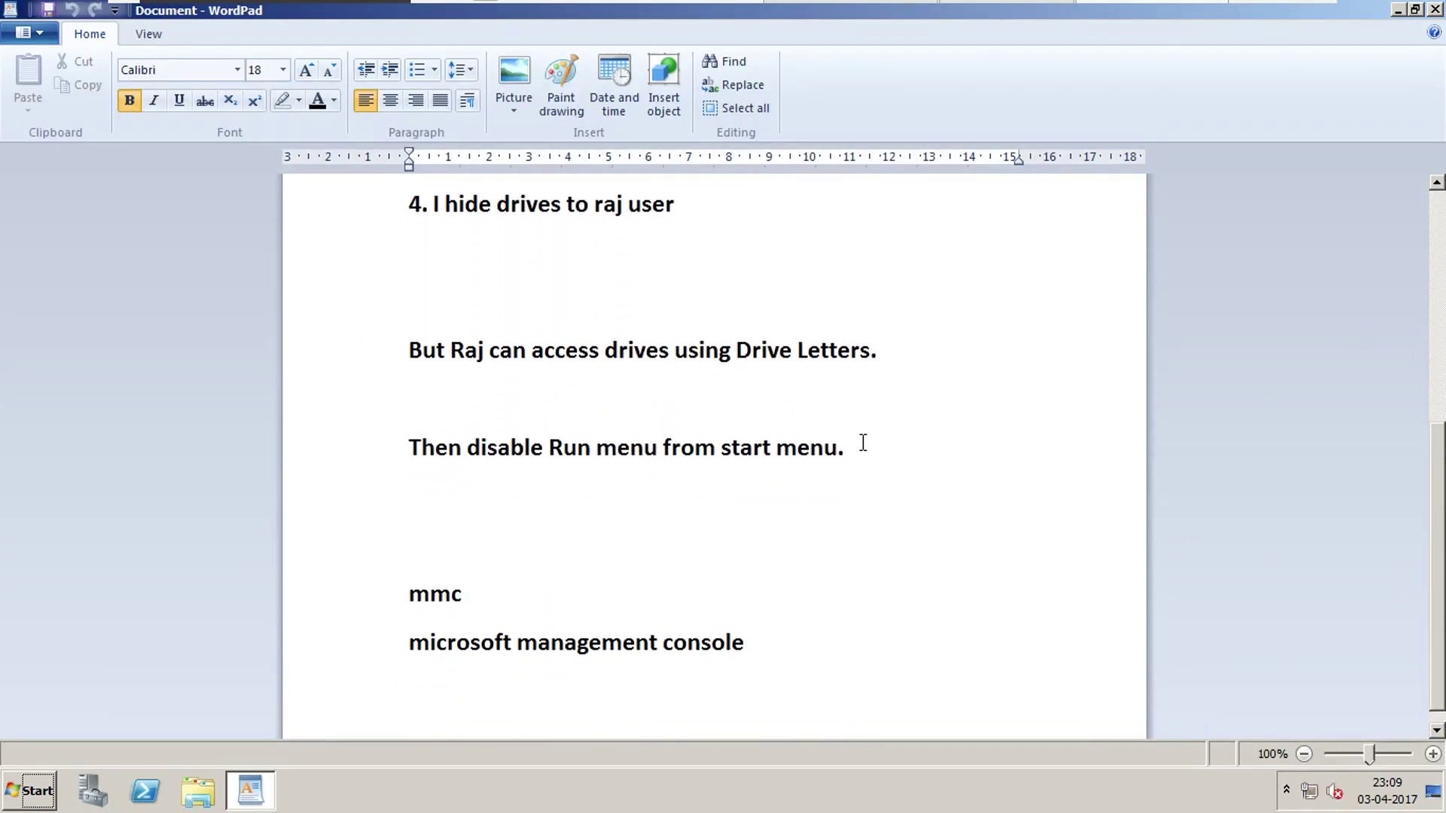
key("Return")
key("Return")
key("Return")
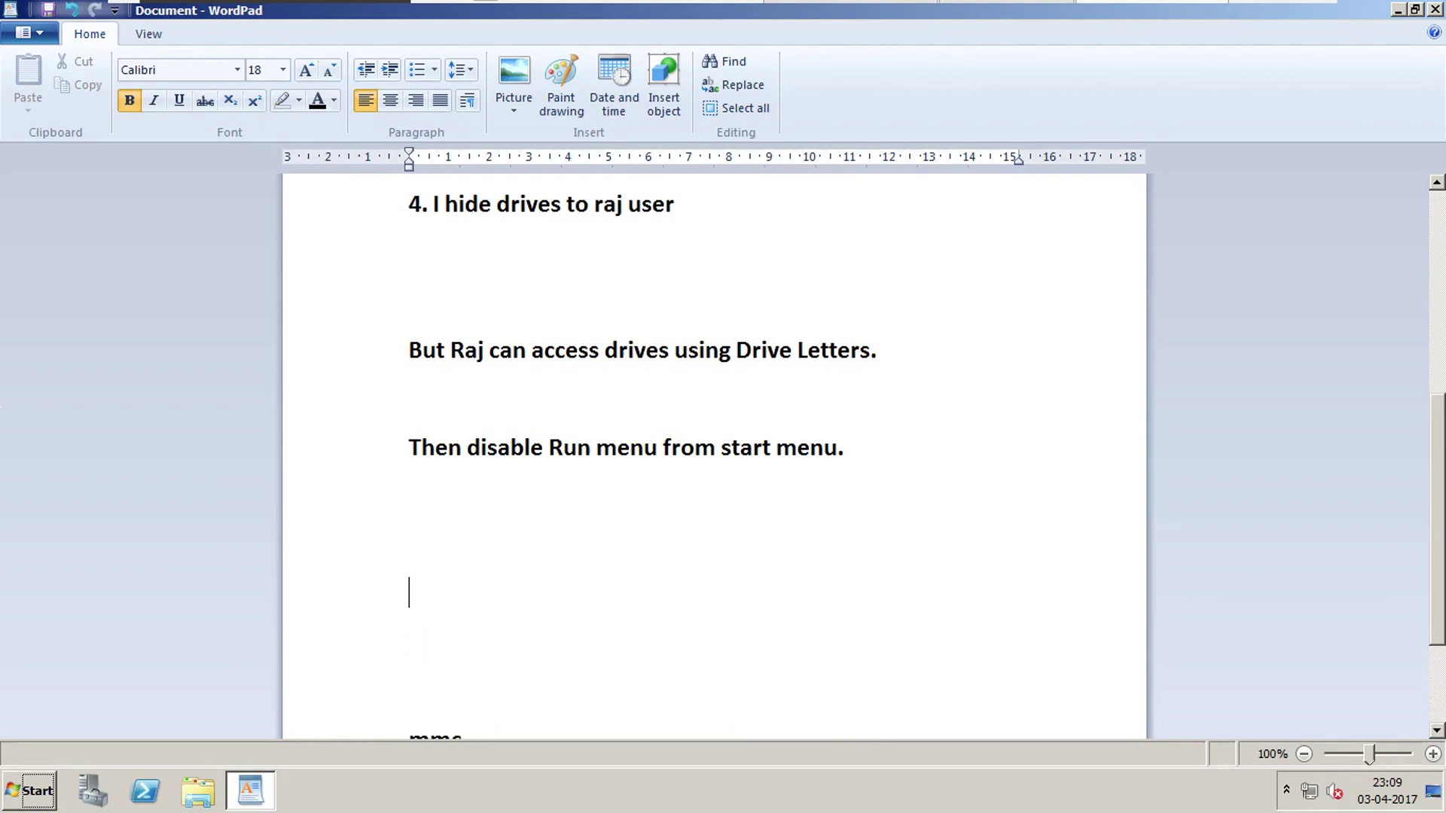
type("This is how ")
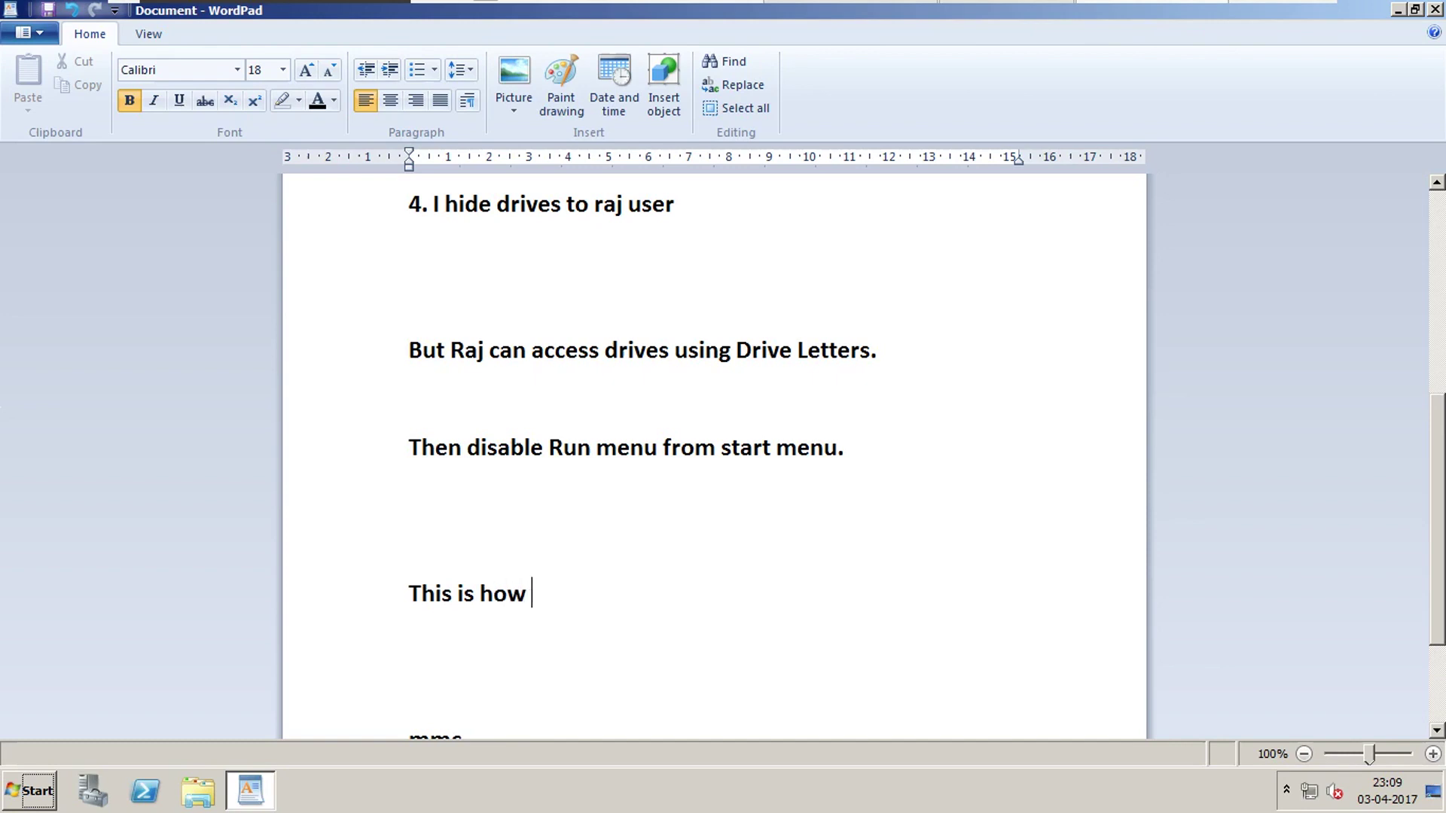
type("Local GPO wor")
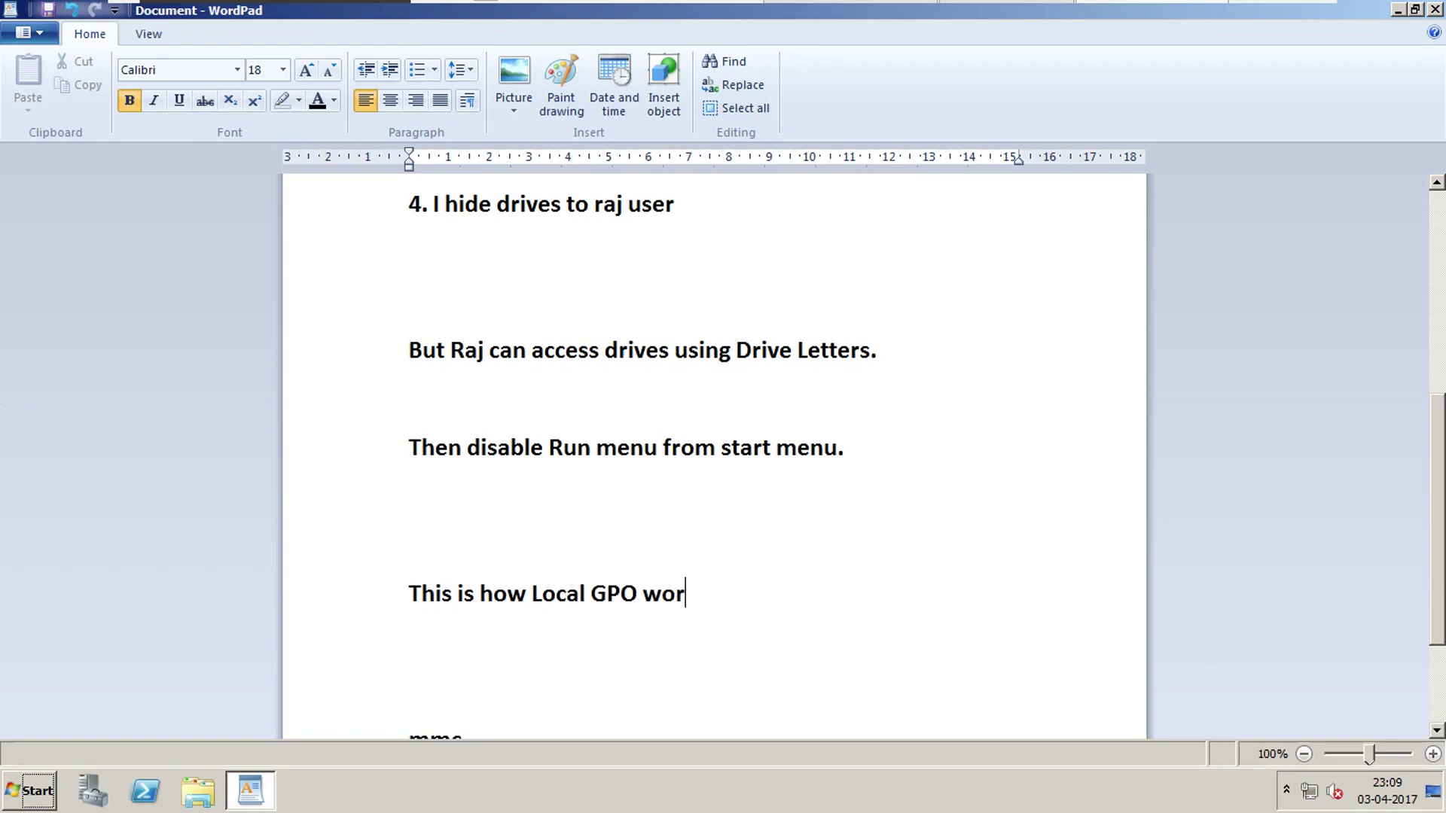
type("ks for users")
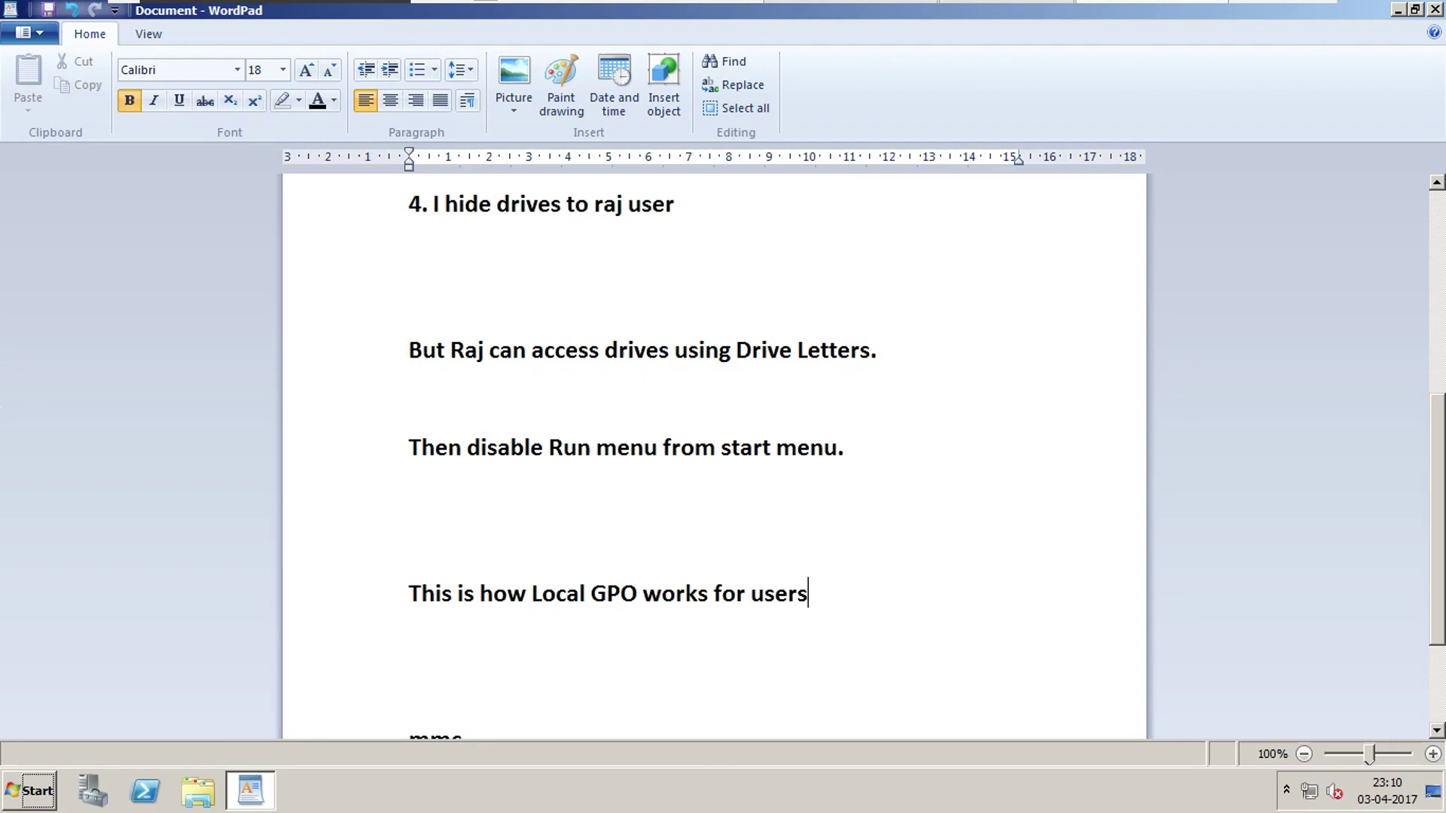
key("BackSpace")
key("BackSpace")
key("BackSpace")
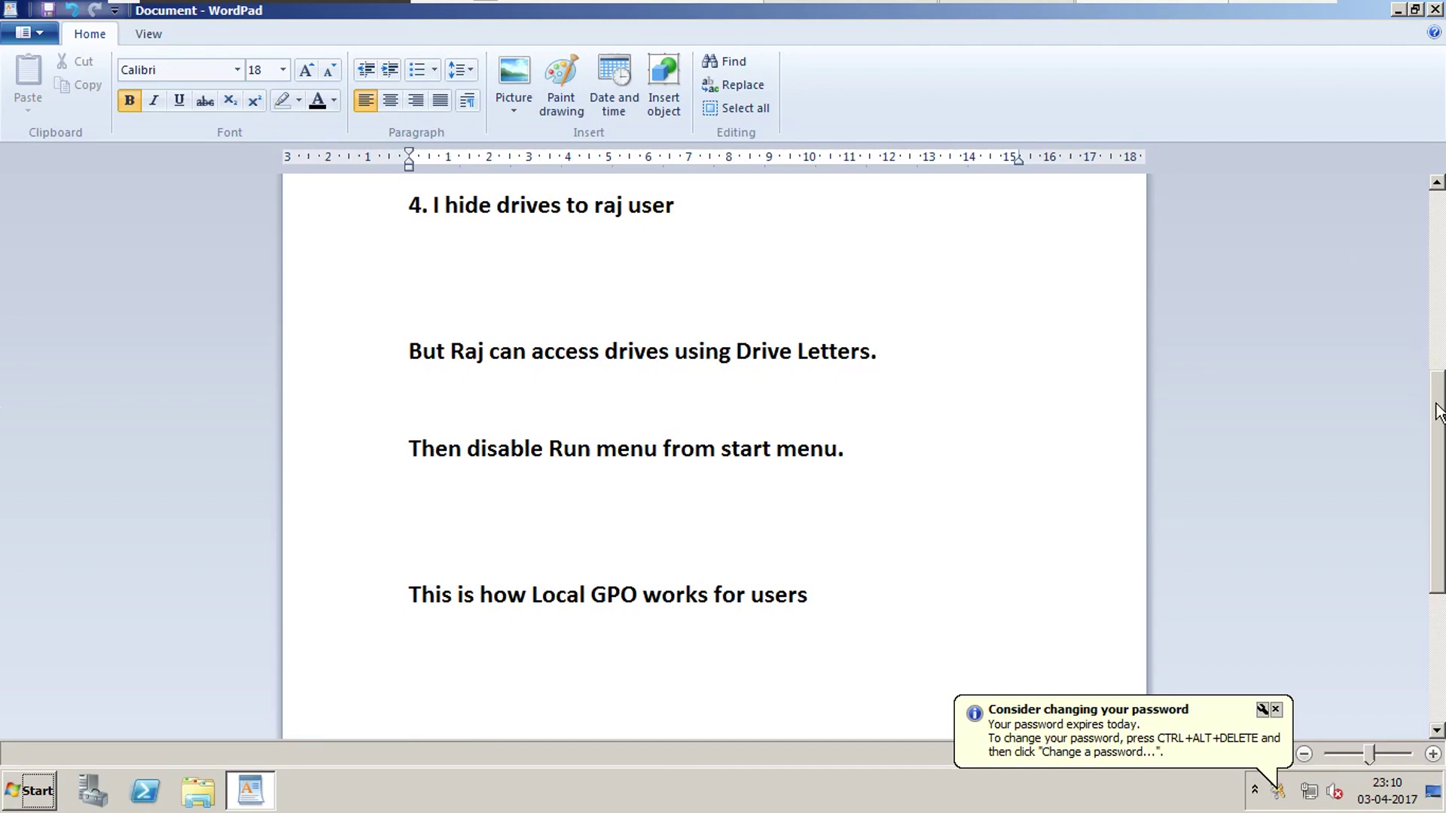
Add the closing line 'Thank U..'.
left_click_drag(1433, 413, 1435, 473)
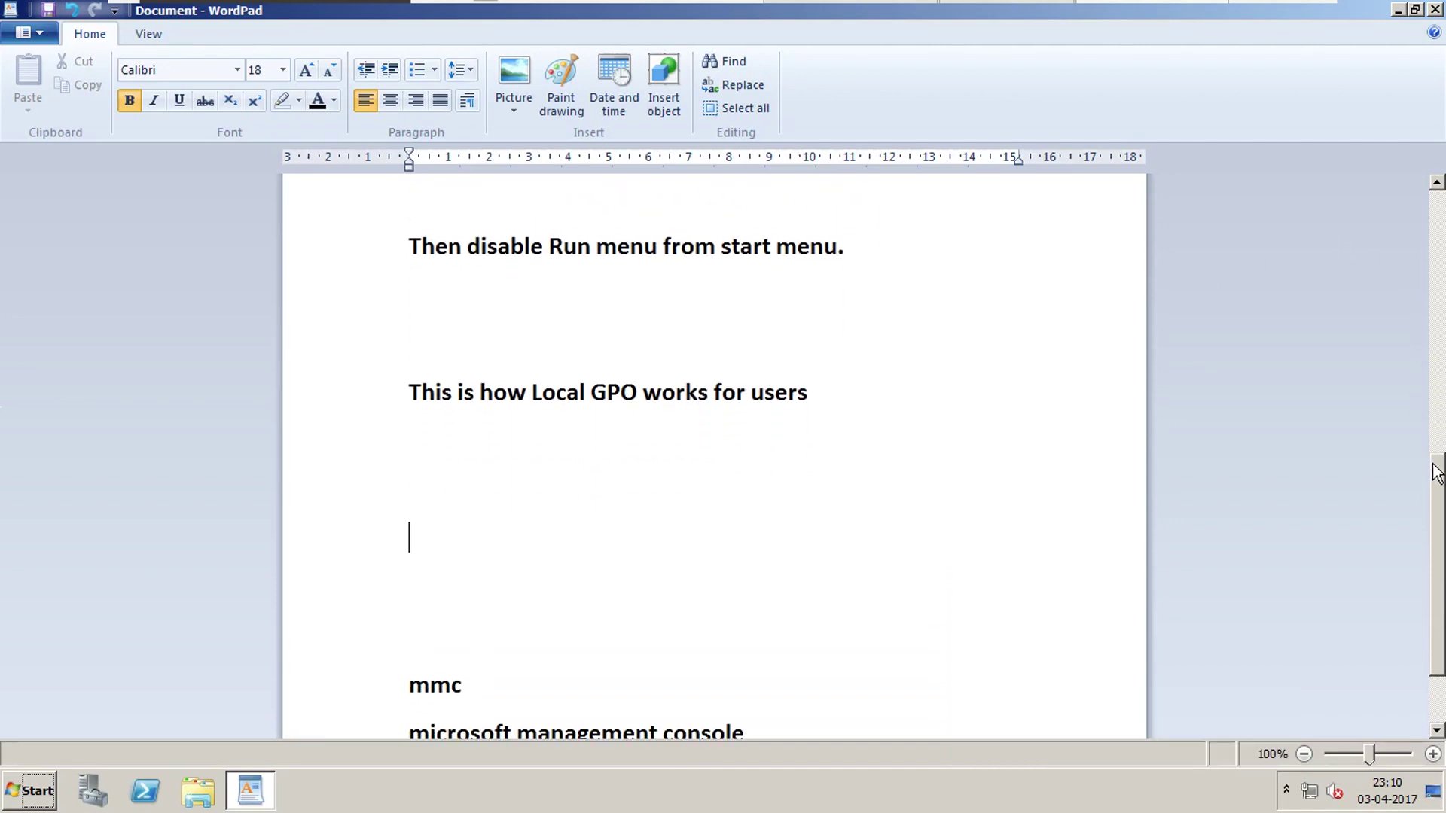
type("Thanku")
key("BackSpace")
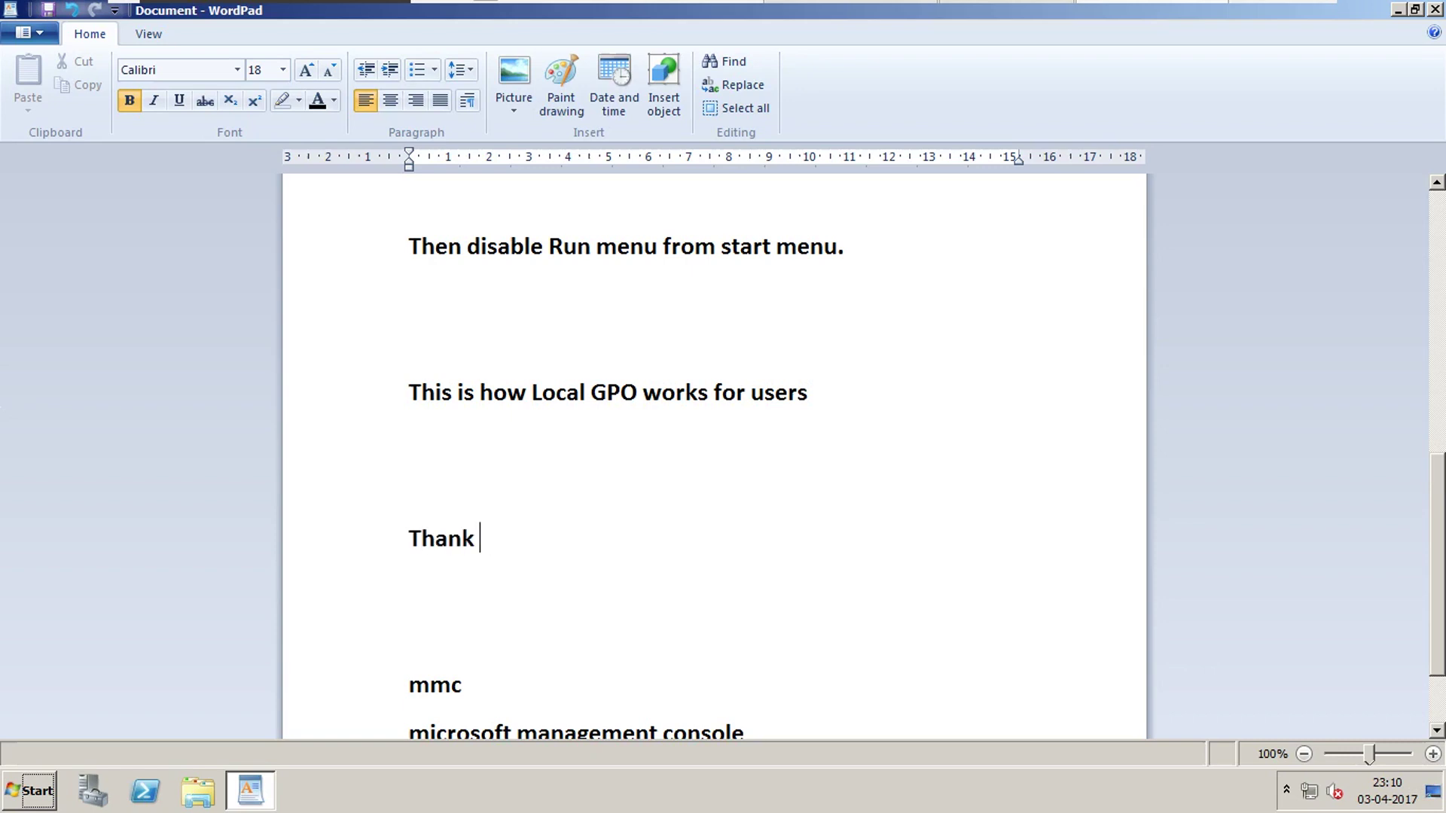
type("U..")
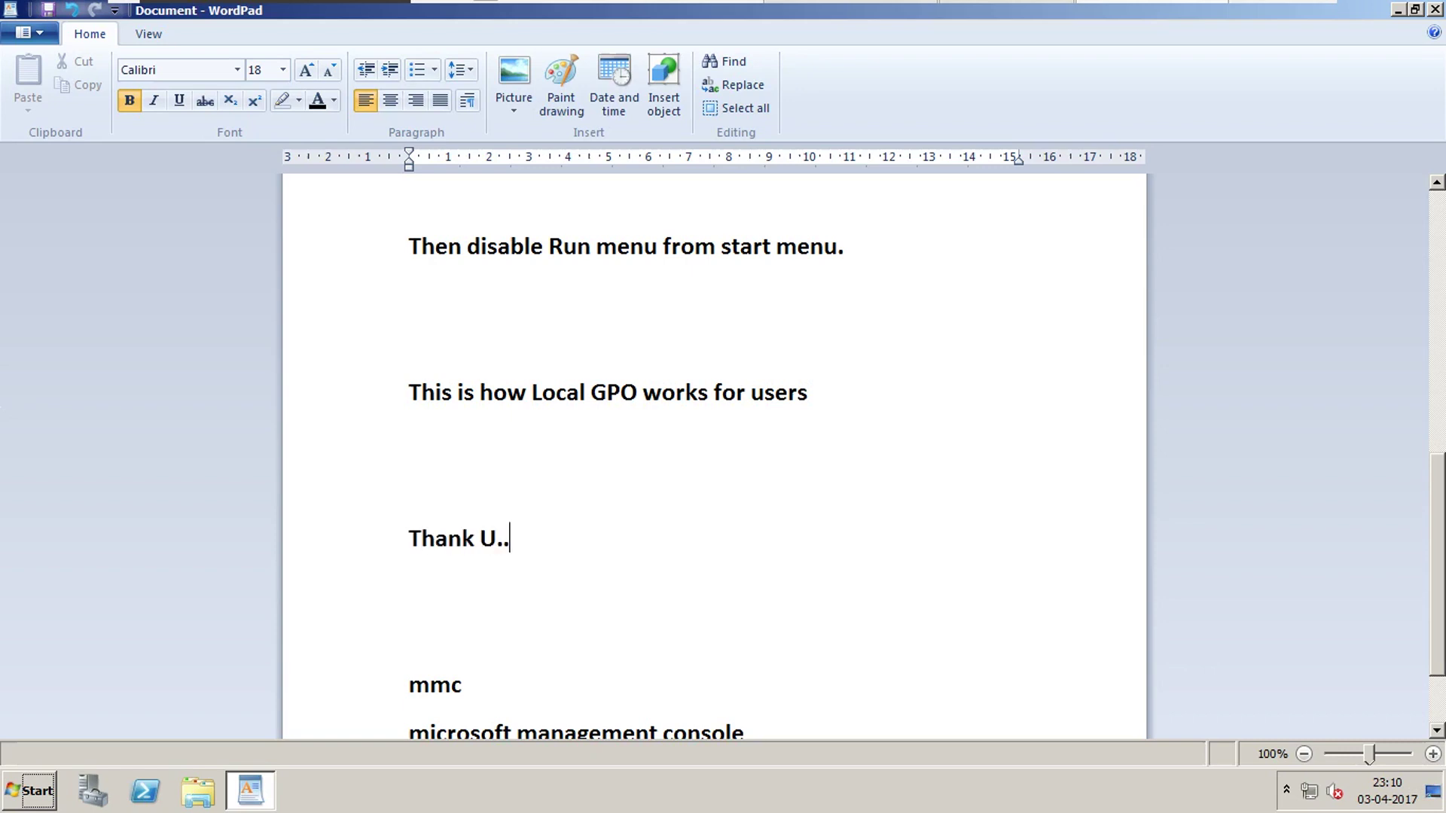